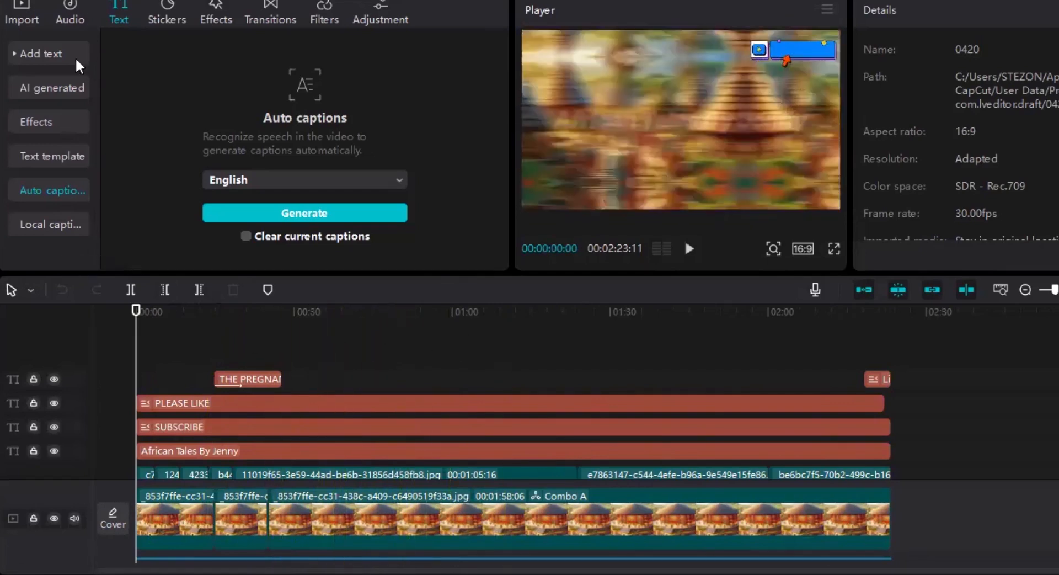
Browse the text tool categories and bring up the auto captions generator.
click(27, 14)
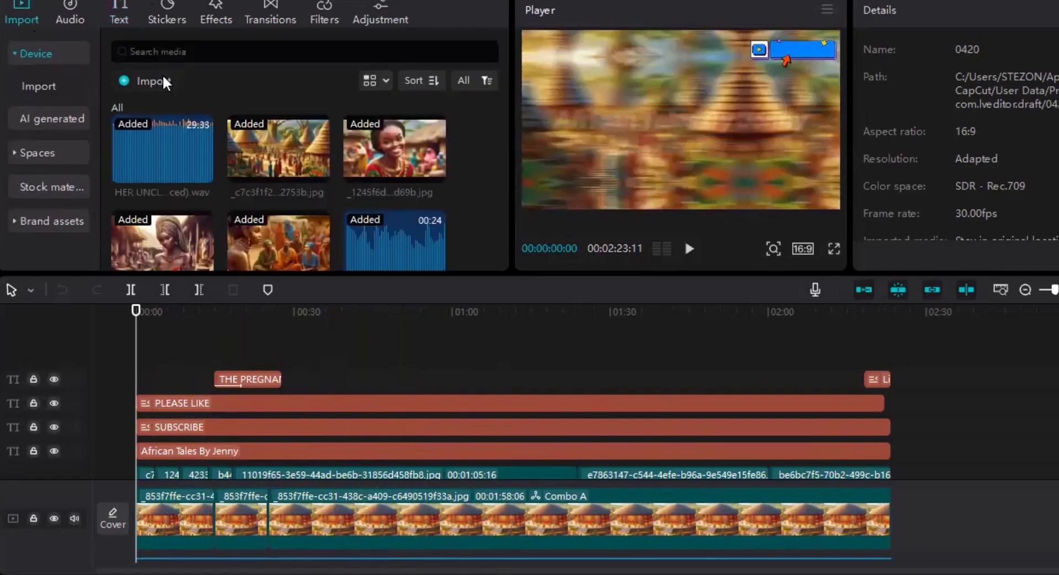
click(127, 8)
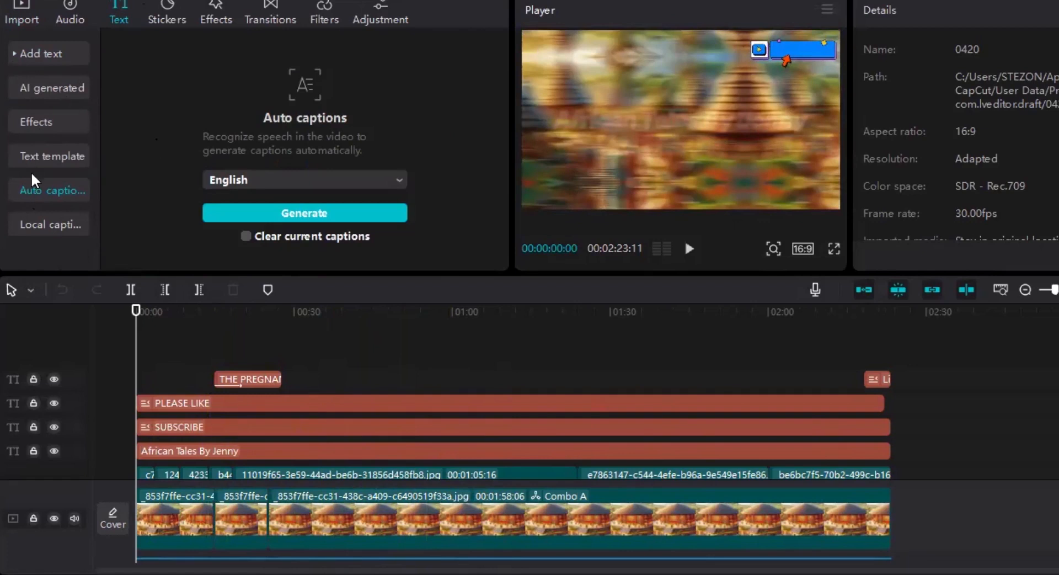
click(41, 49)
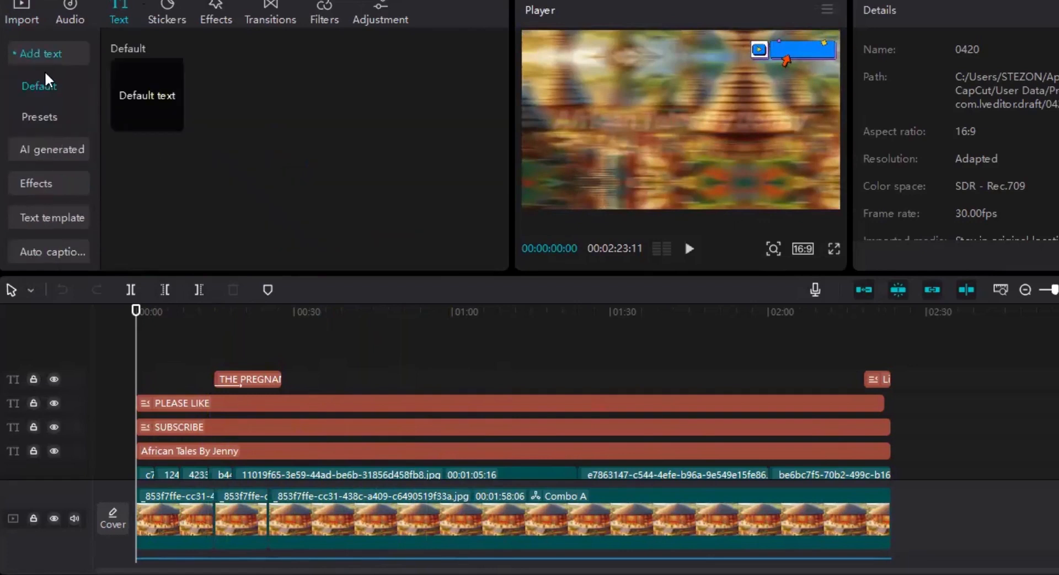
click(12, 56)
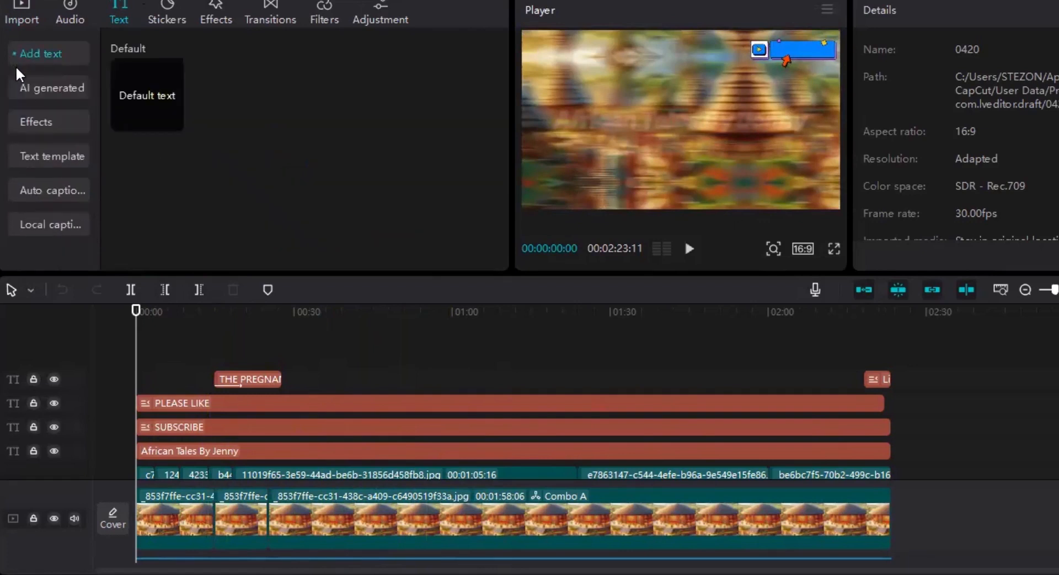
click(35, 92)
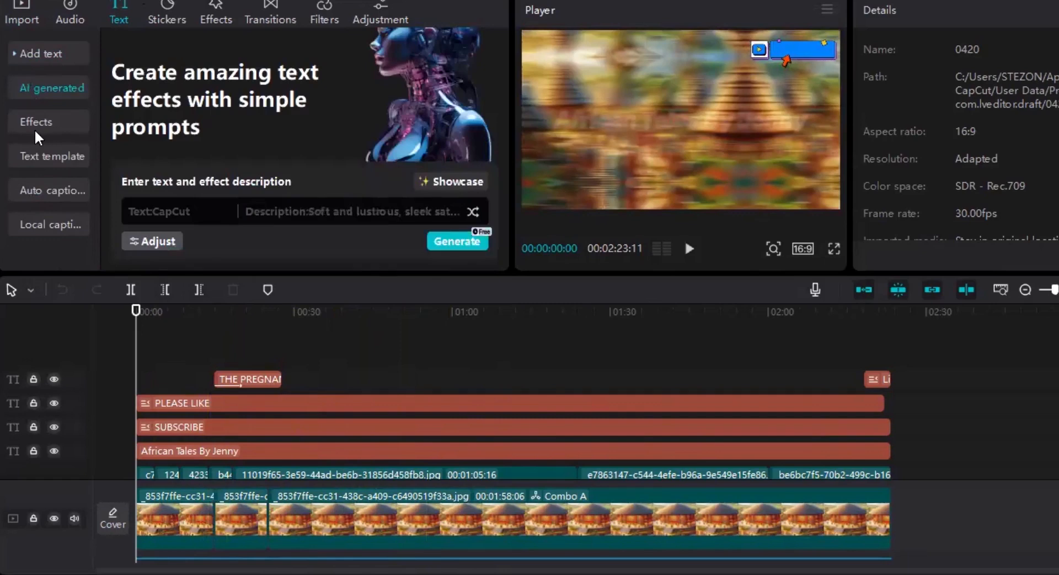
click(35, 128)
click(50, 155)
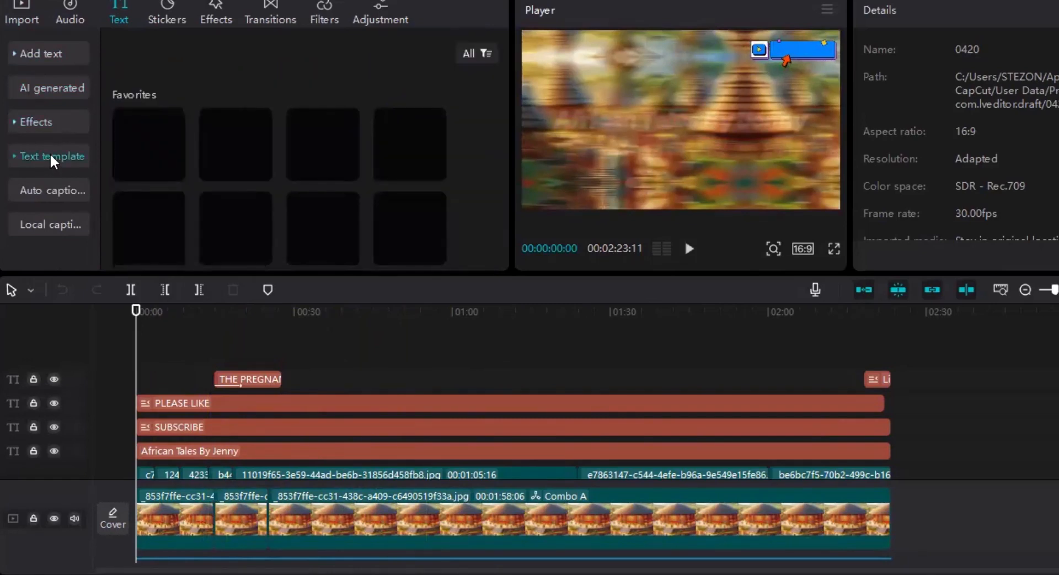
click(45, 184)
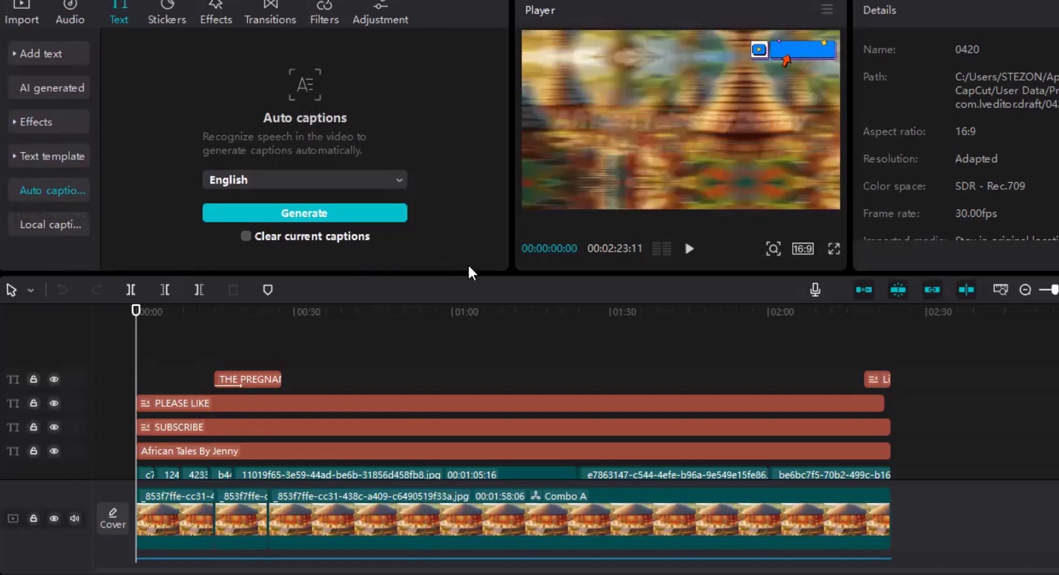
Generate auto captions for the video with English as the spoken language.
click(399, 182)
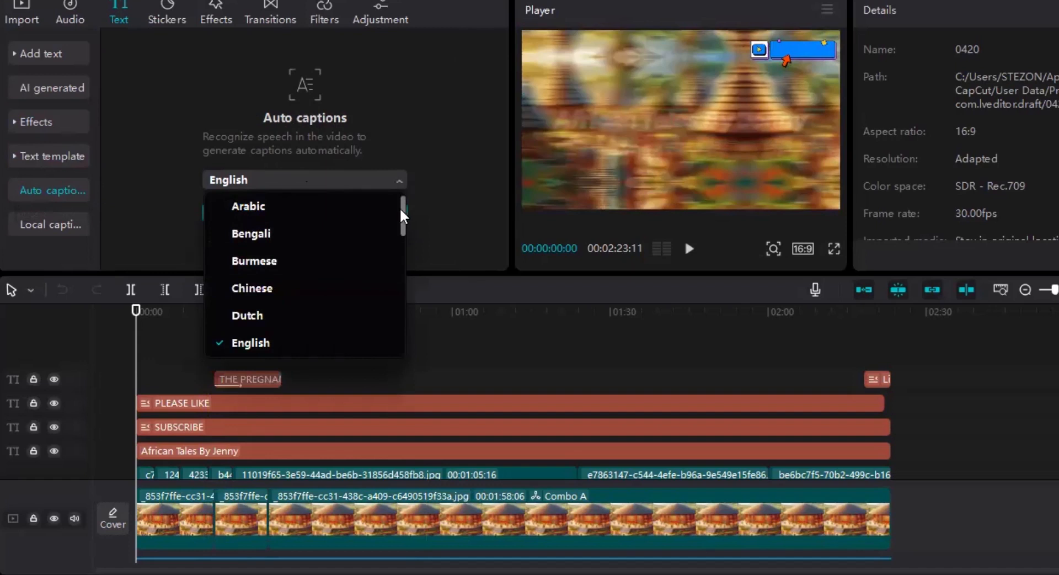
drag(401, 207, 409, 240)
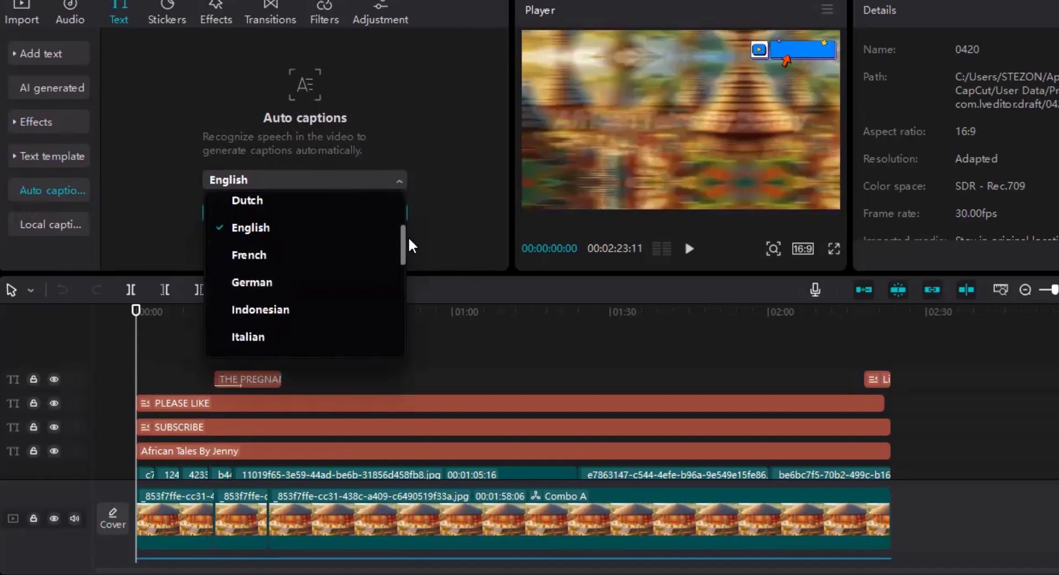
scroll(253, 220, up, 1)
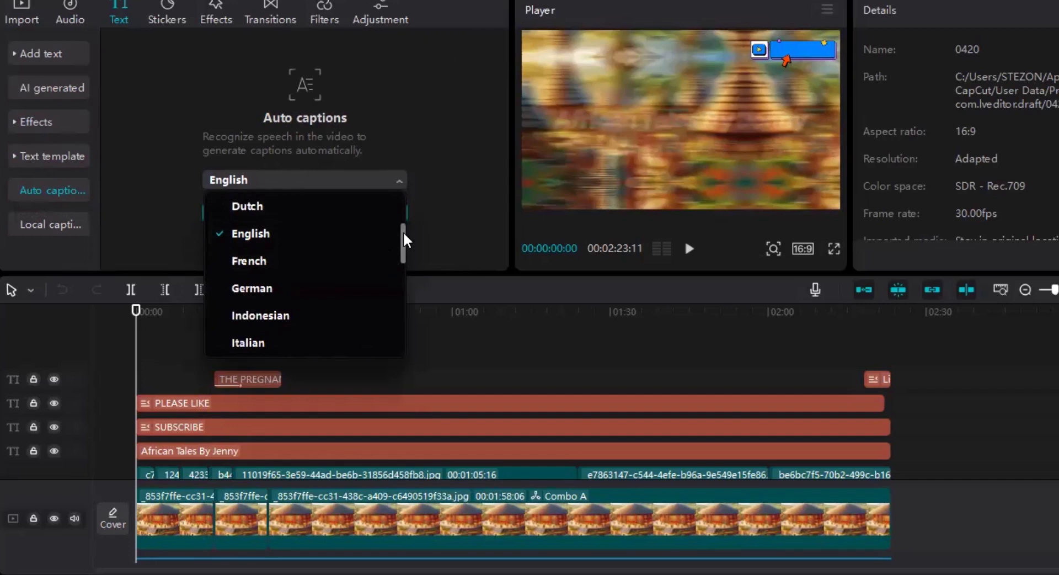
drag(403, 232, 398, 182)
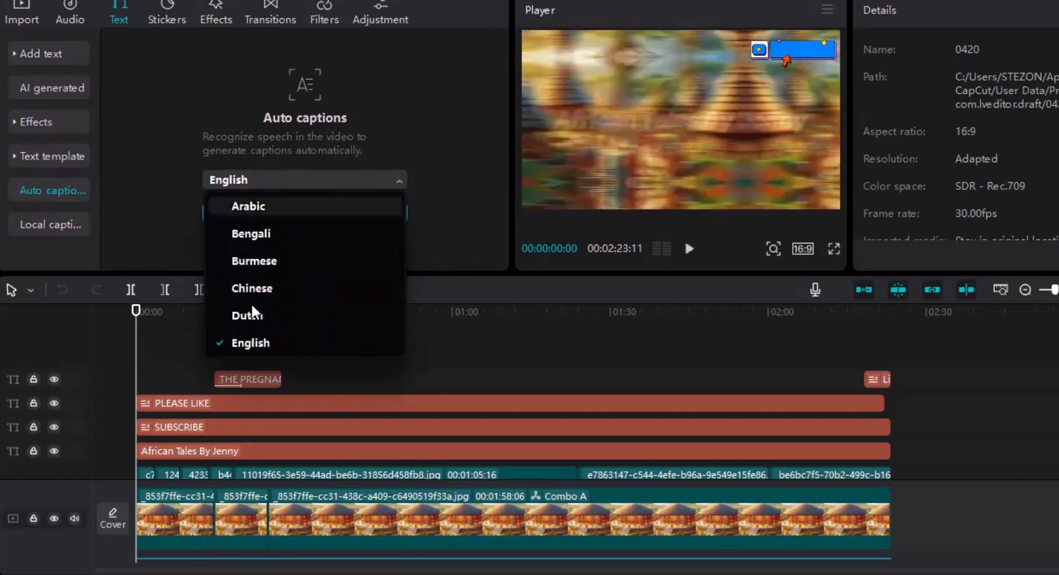
click(253, 342)
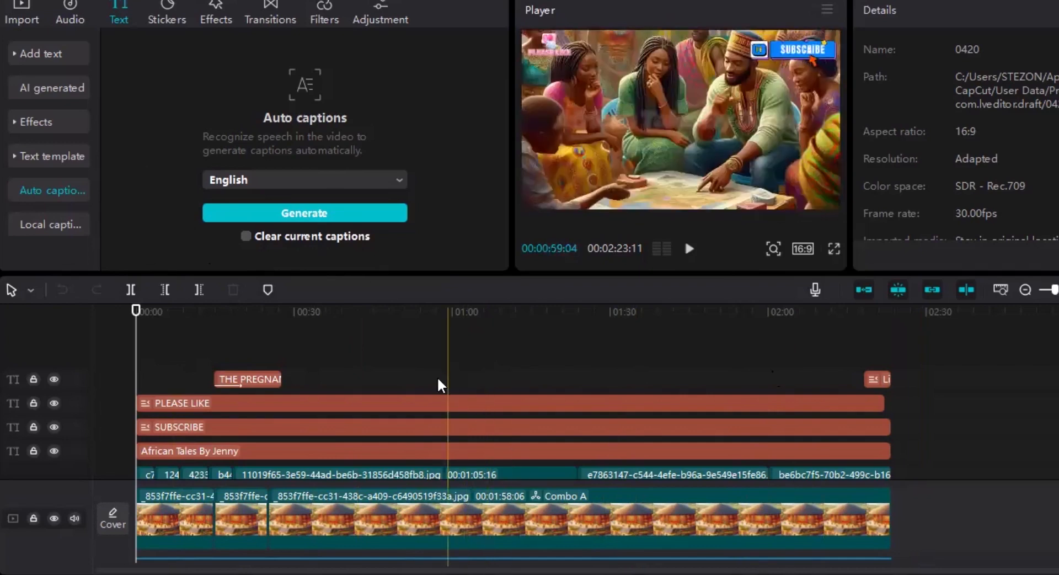
click(306, 217)
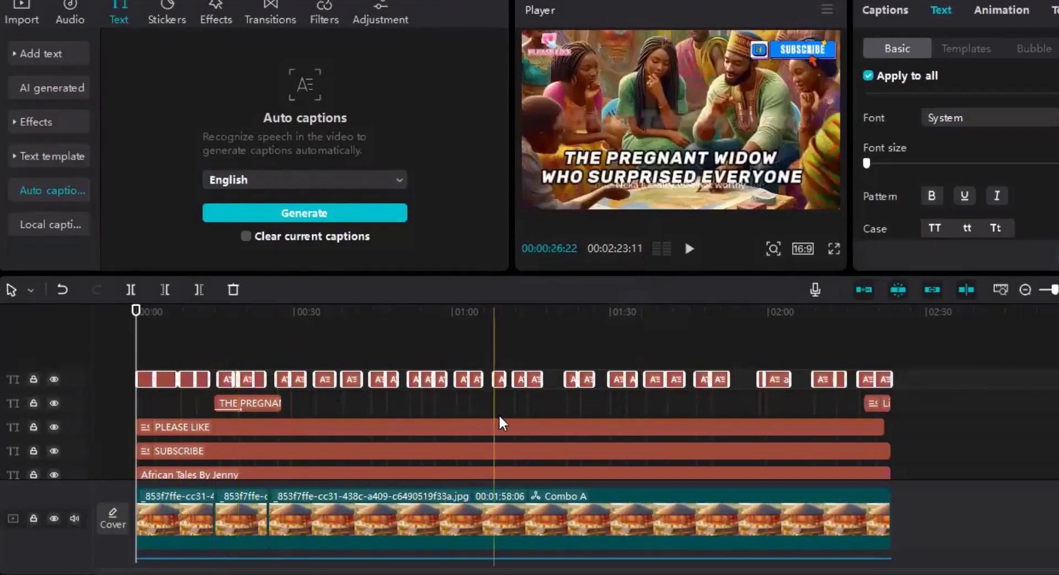
Select the first caption at about 2 seconds and show the caption templates in an enlarged upper workspace.
click(147, 356)
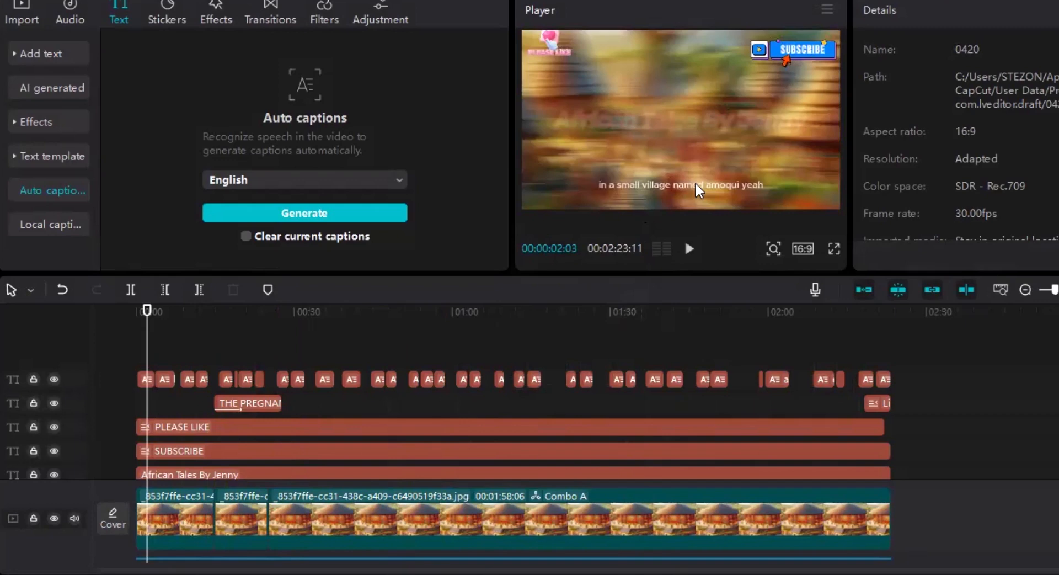
click(146, 376)
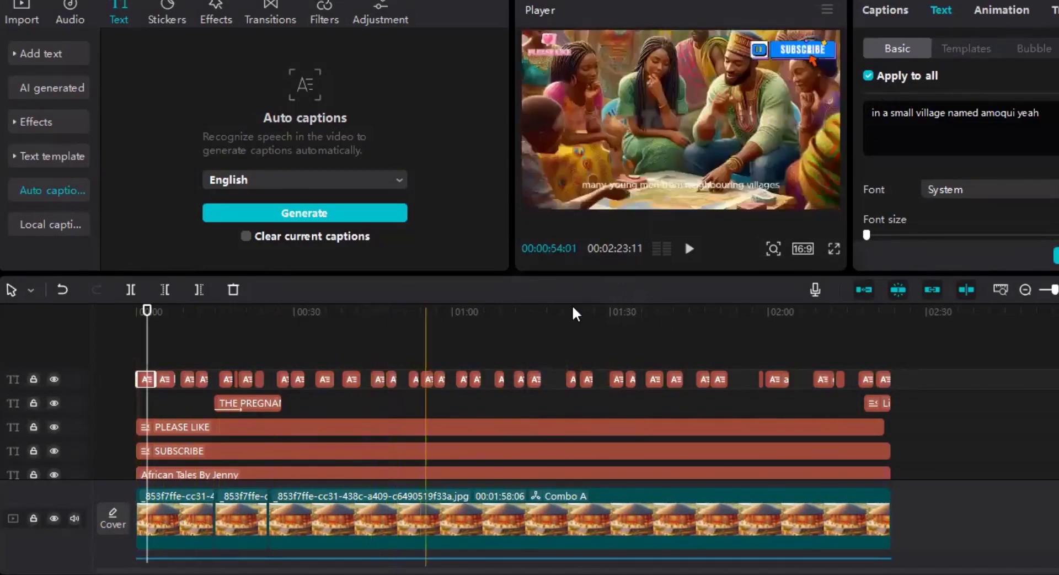
click(967, 49)
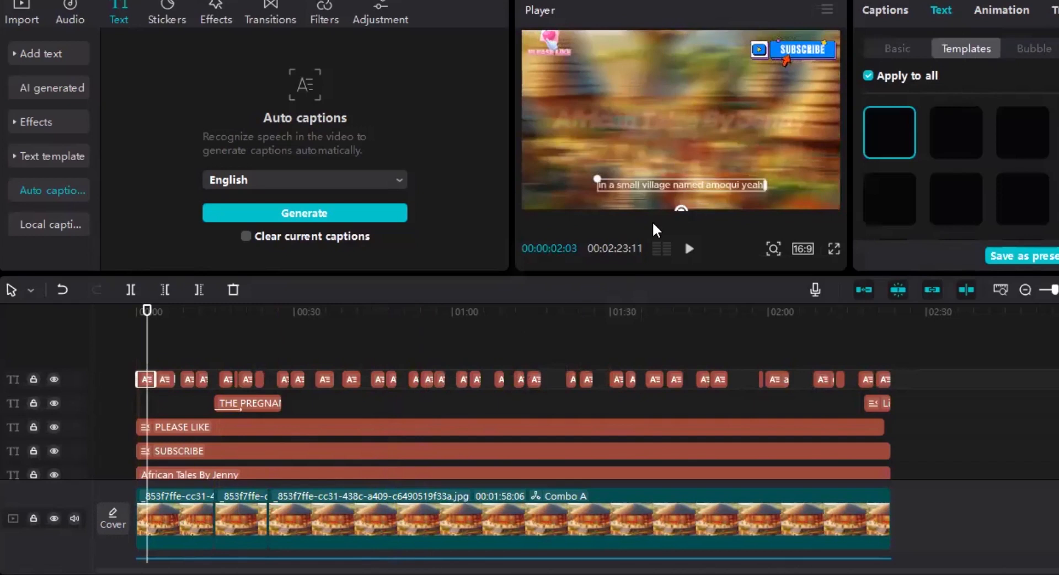
drag(653, 271, 656, 307)
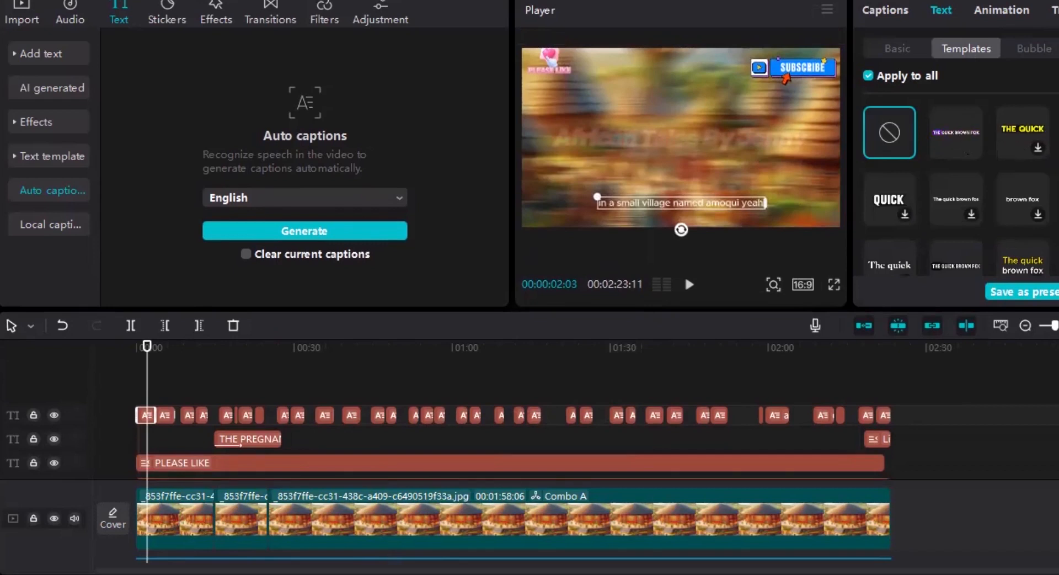
Browse the caption templates and apply the one with white capitals and a purple word highlight to all captions.
scroll(956, 188, down, 5)
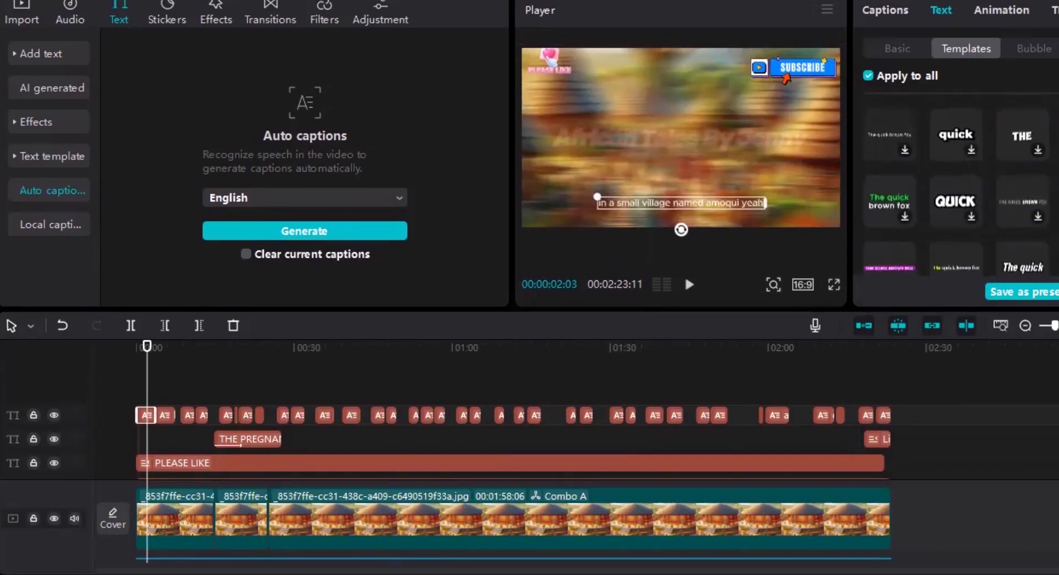
scroll(956, 188, down, 3)
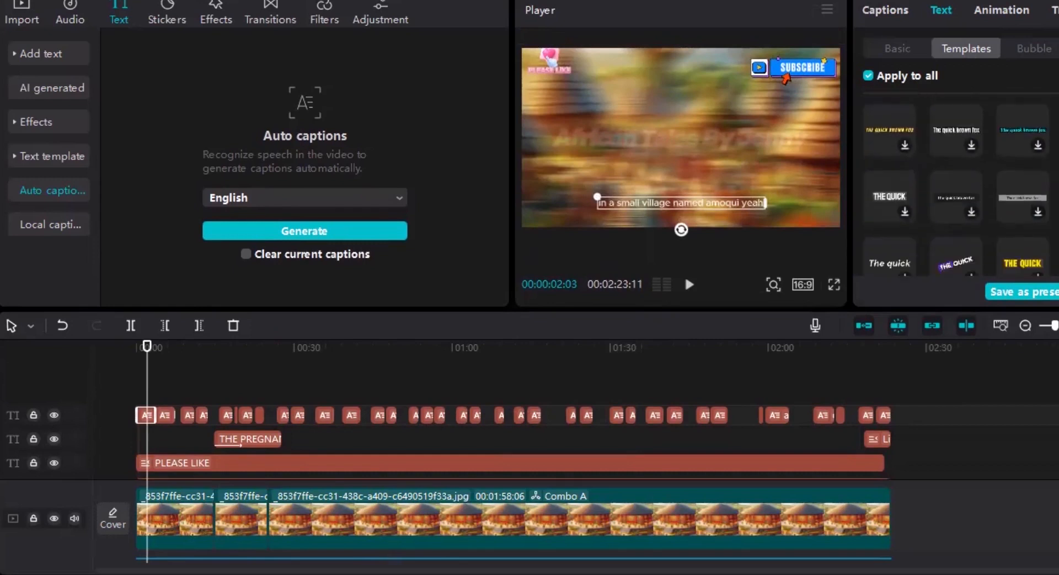
scroll(956, 188, down, 2)
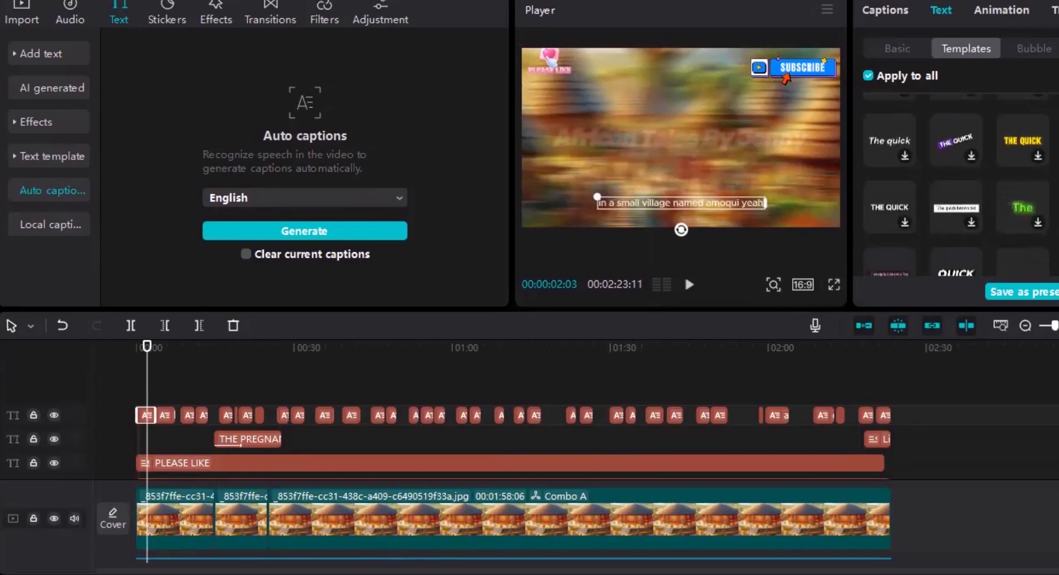
scroll(956, 187, down, 3)
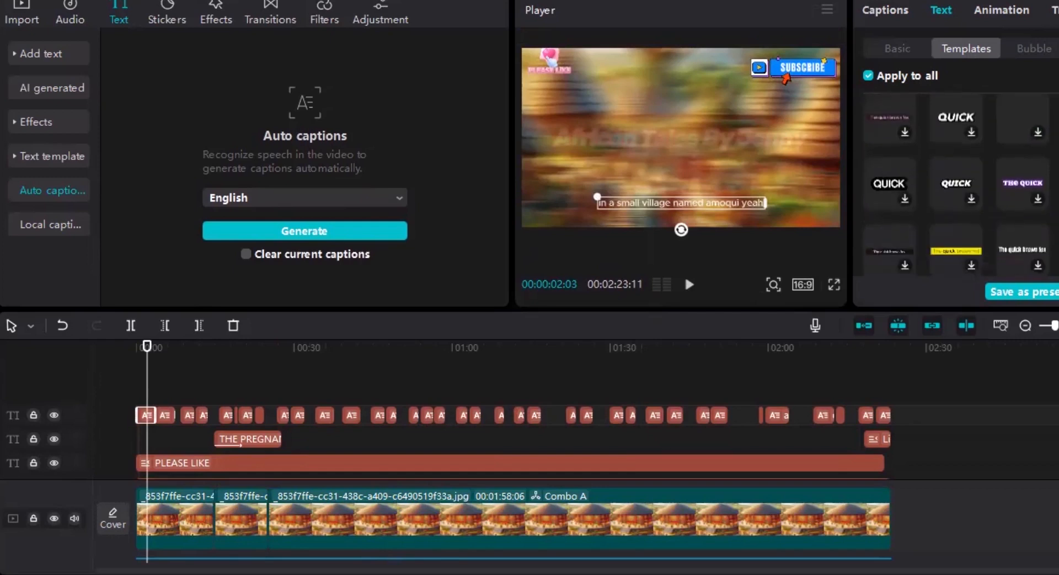
scroll(956, 184, down, 4)
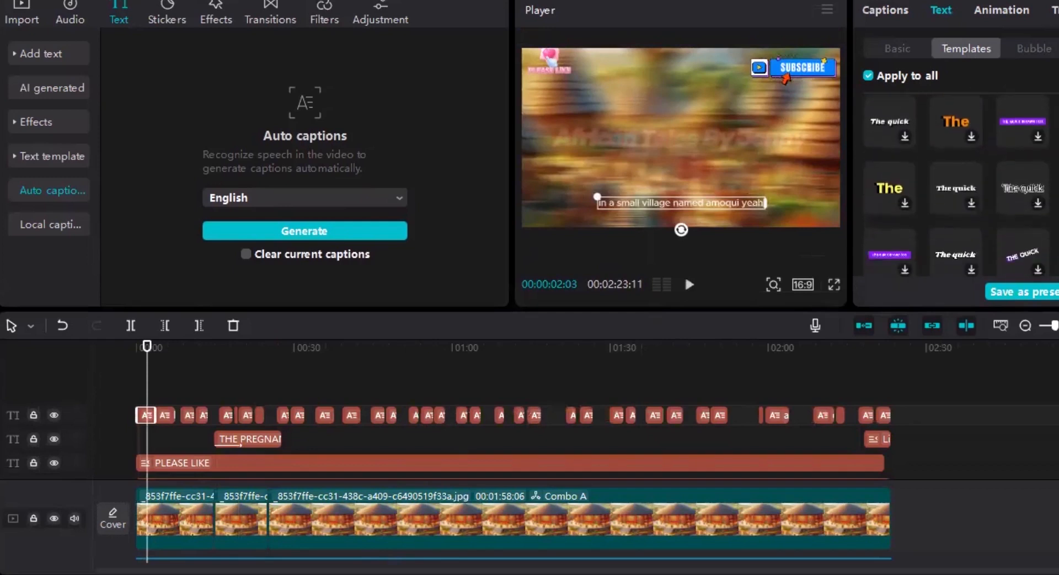
scroll(956, 185, up, 3)
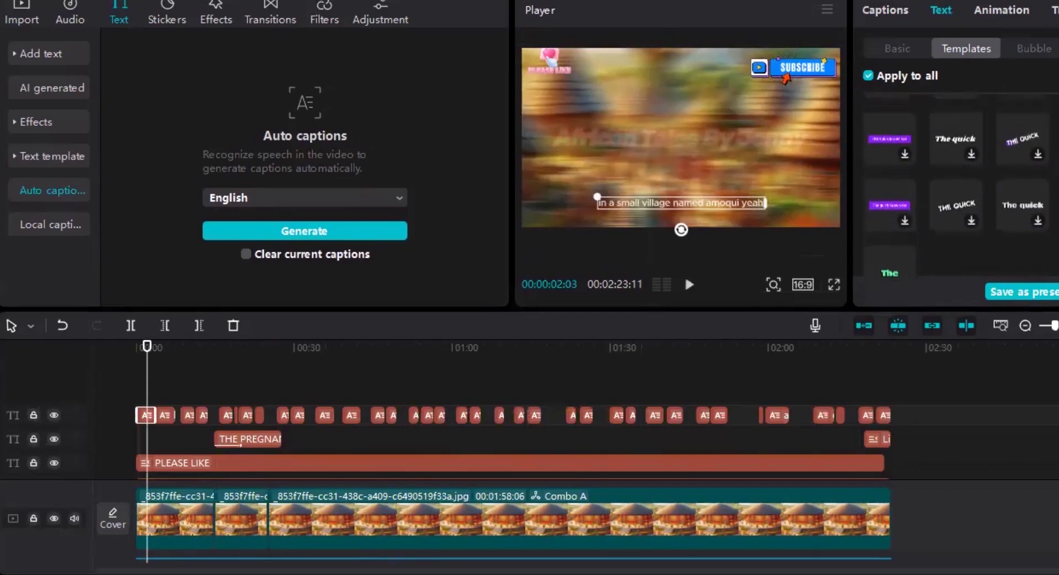
scroll(957, 185, up, 5)
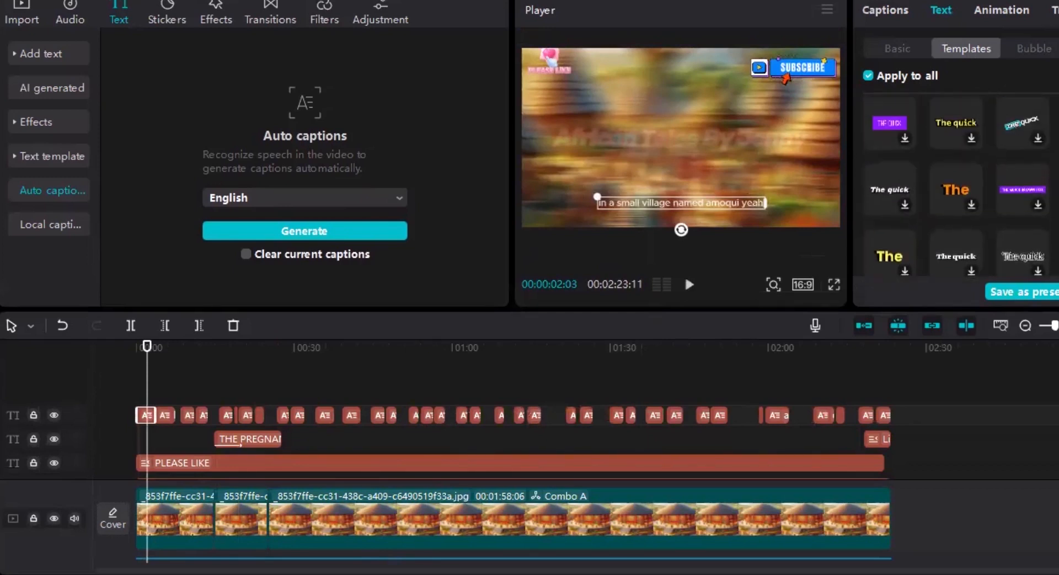
scroll(956, 185, up, 5)
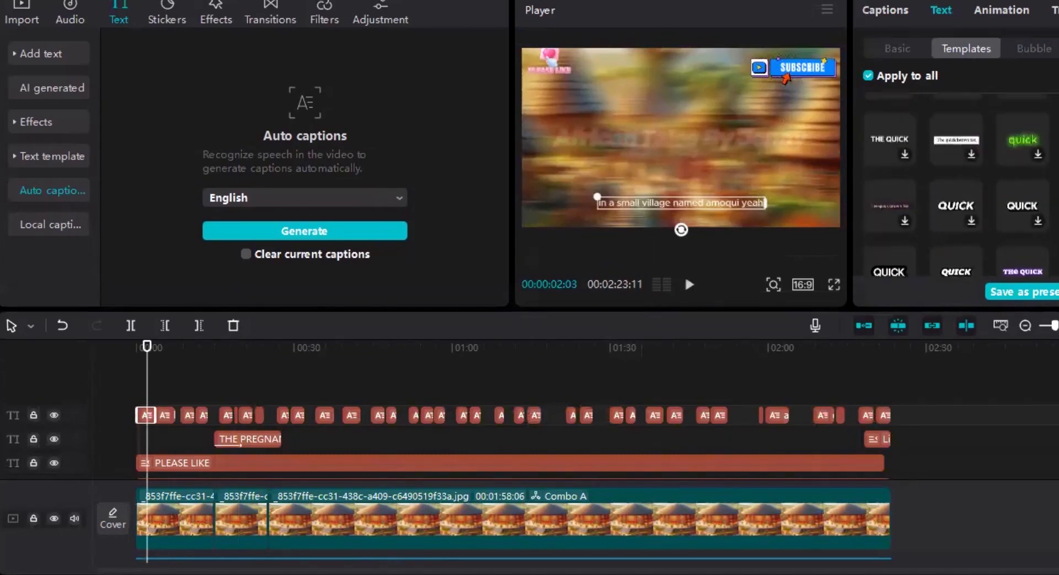
scroll(956, 184, up, 5)
scroll(957, 184, up, 5)
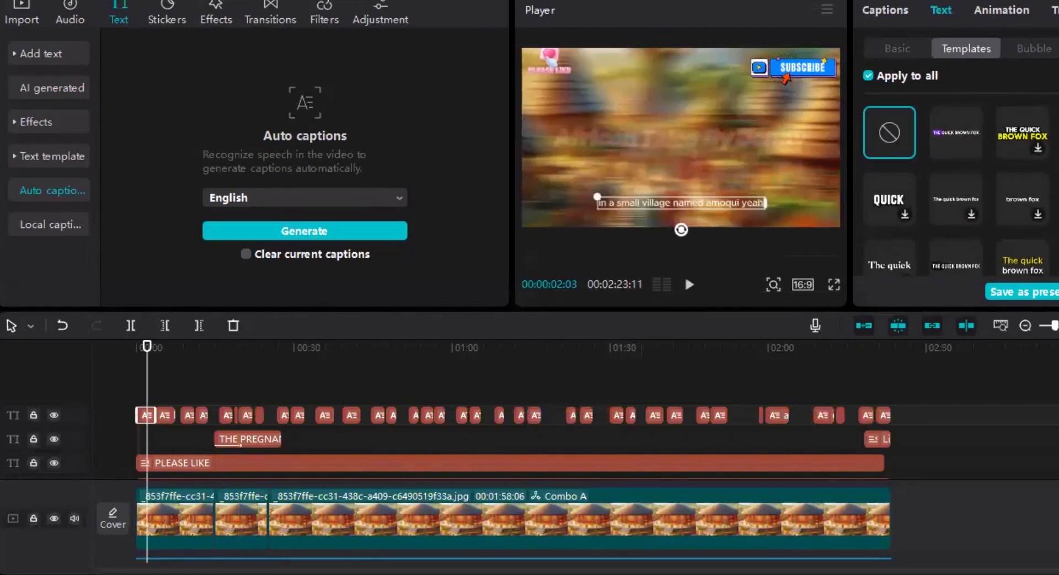
click(945, 132)
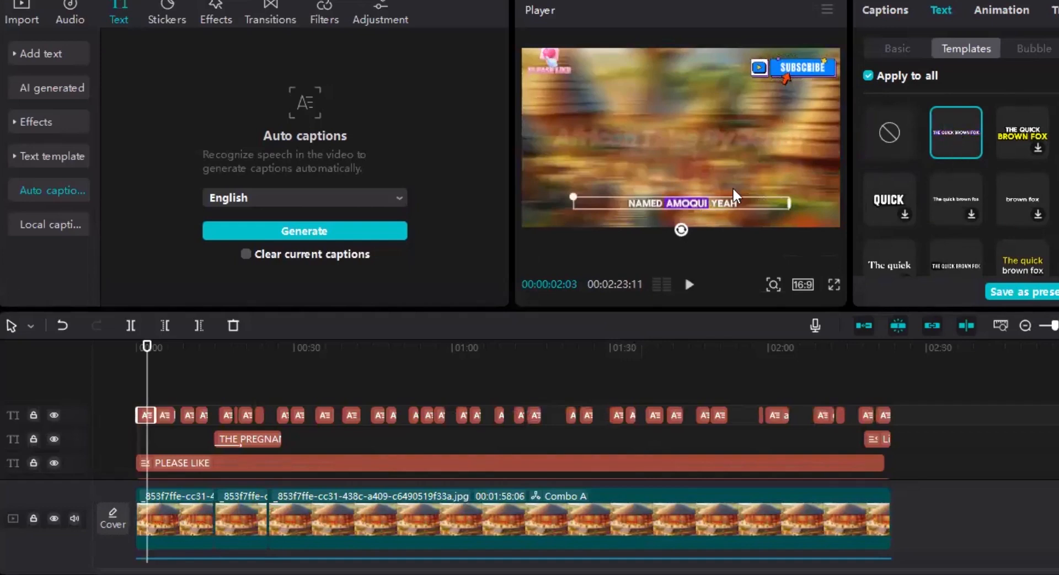
Move the playhead to 00:00:06:00, select the second caption and show its basic text settings.
click(168, 412)
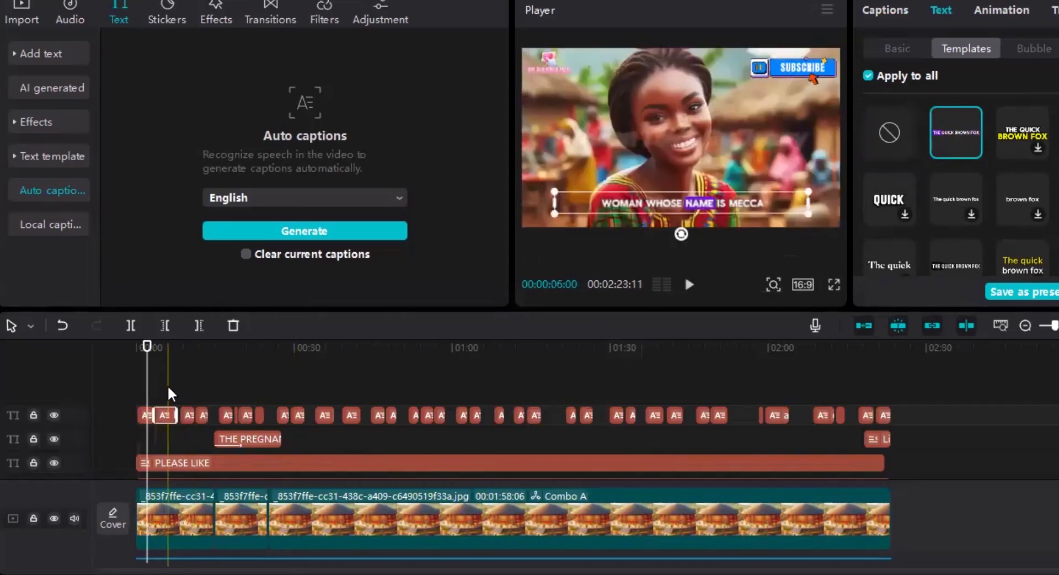
click(167, 385)
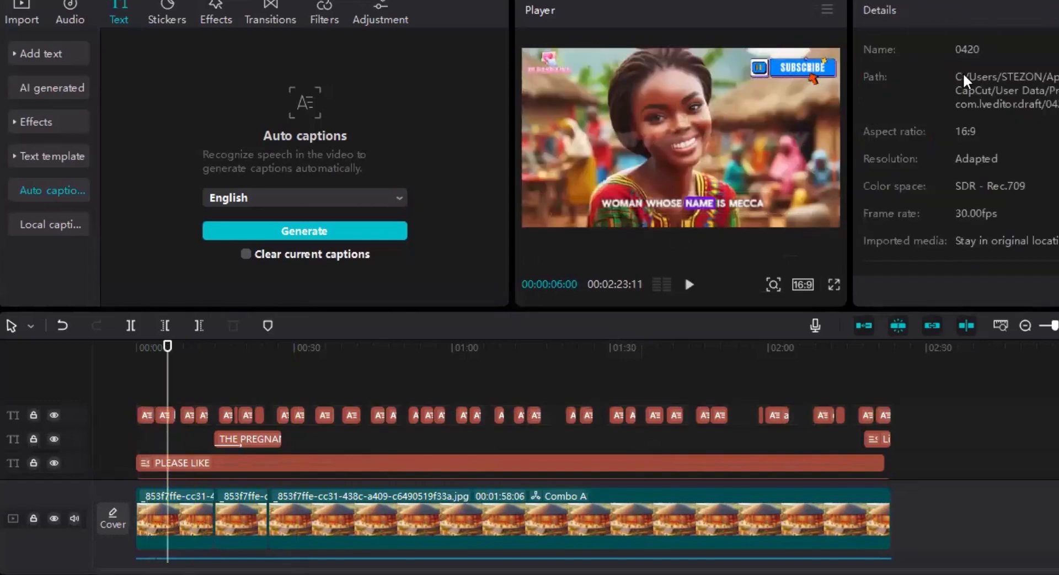
click(163, 415)
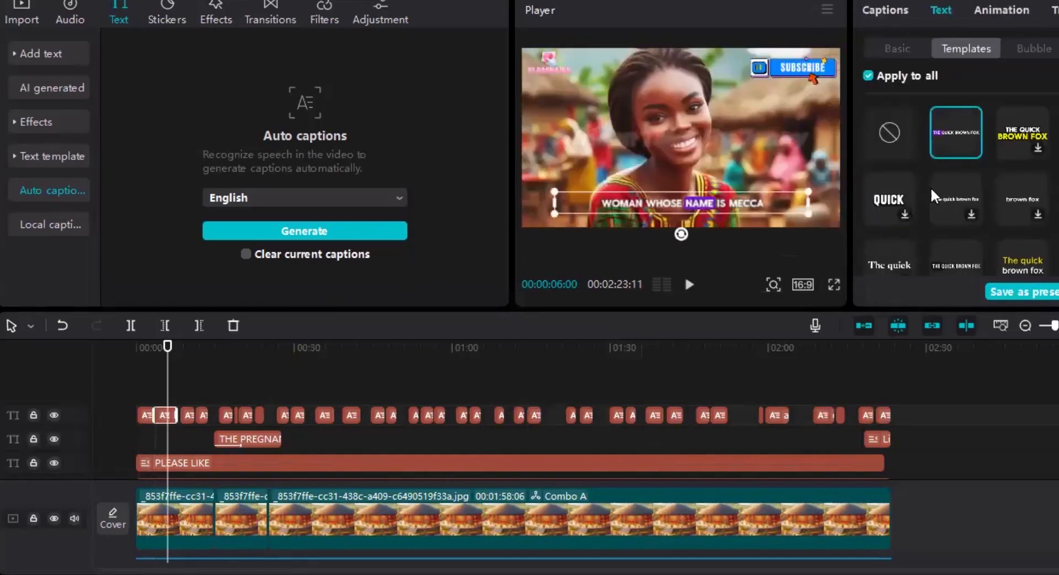
click(900, 45)
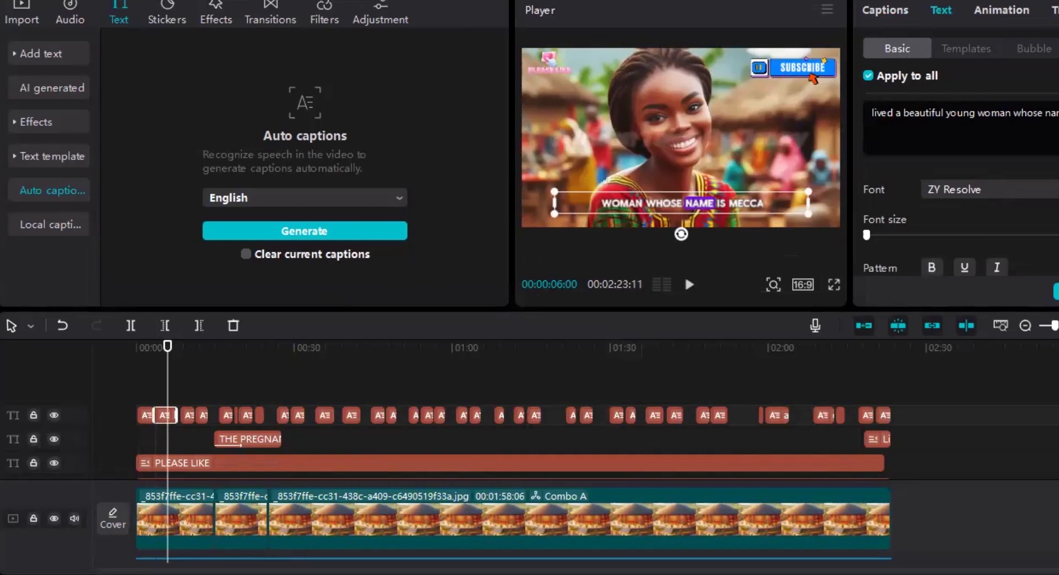
Try a slightly larger font size on all captions, then return it to the smaller size.
drag(866, 234, 868, 235)
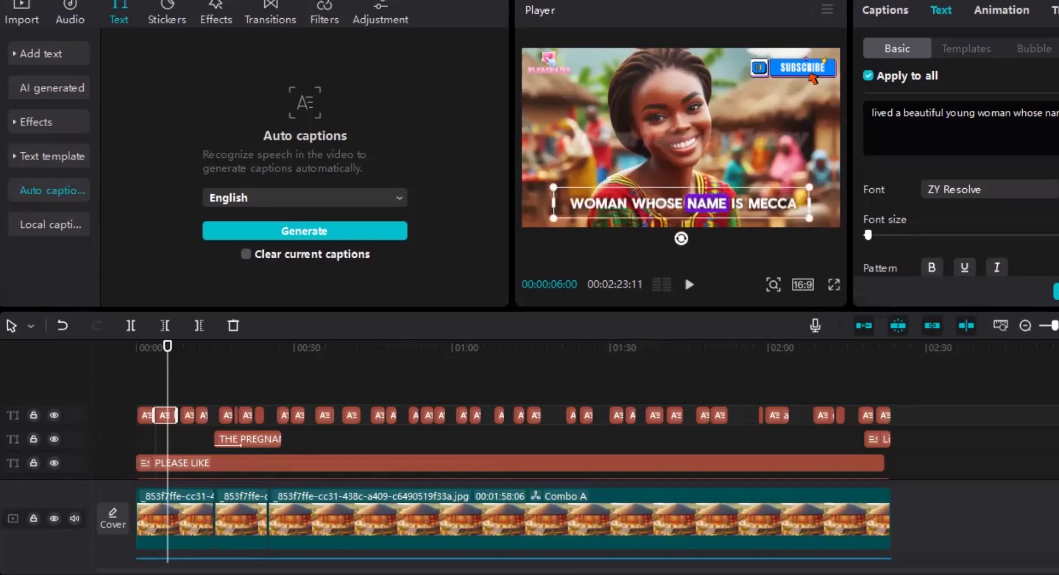
drag(867, 234, 867, 234)
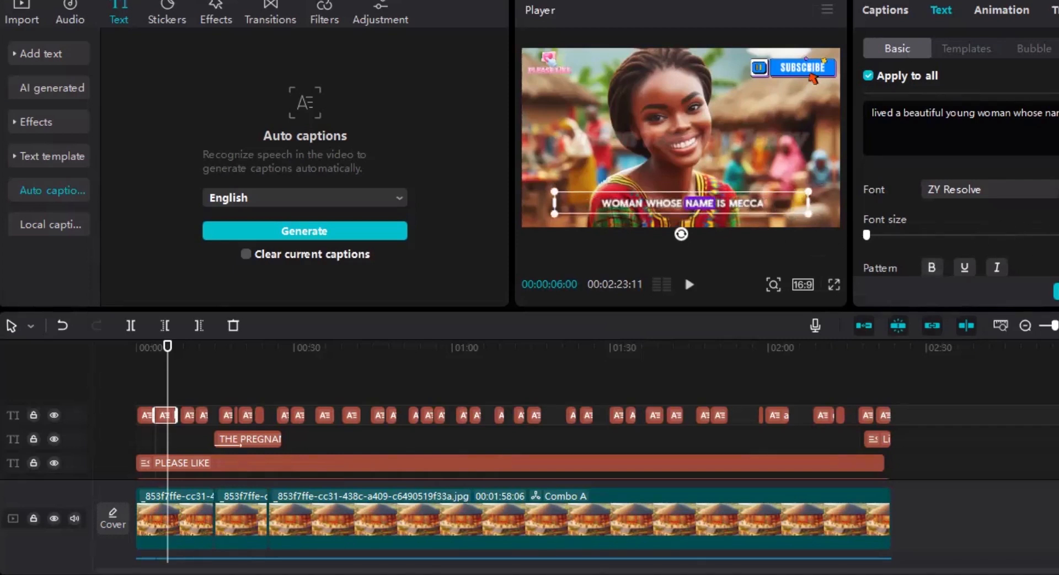
Apply italic formatting to all captions.
scroll(998, 205, down, 2)
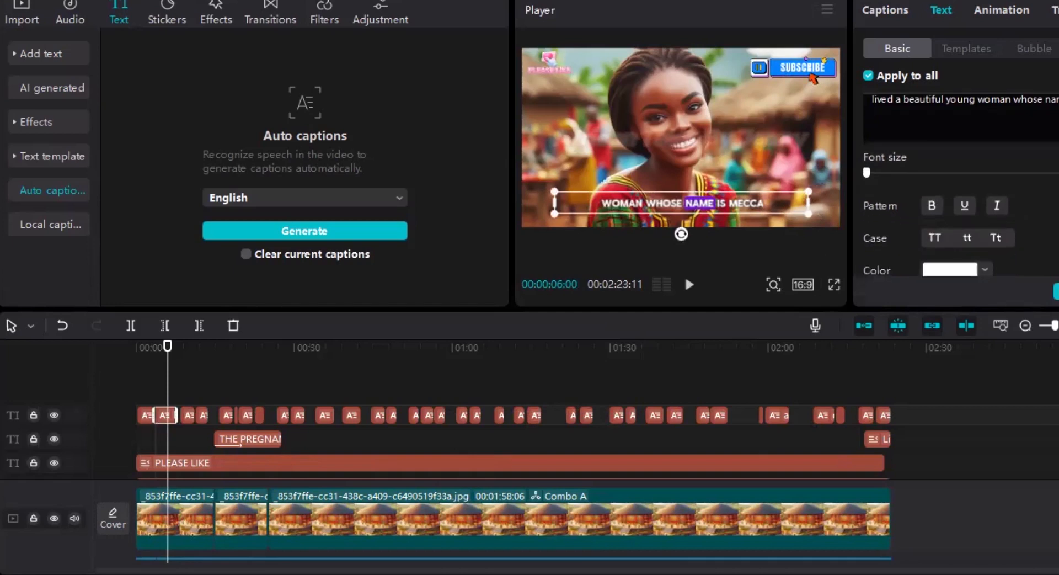
click(999, 203)
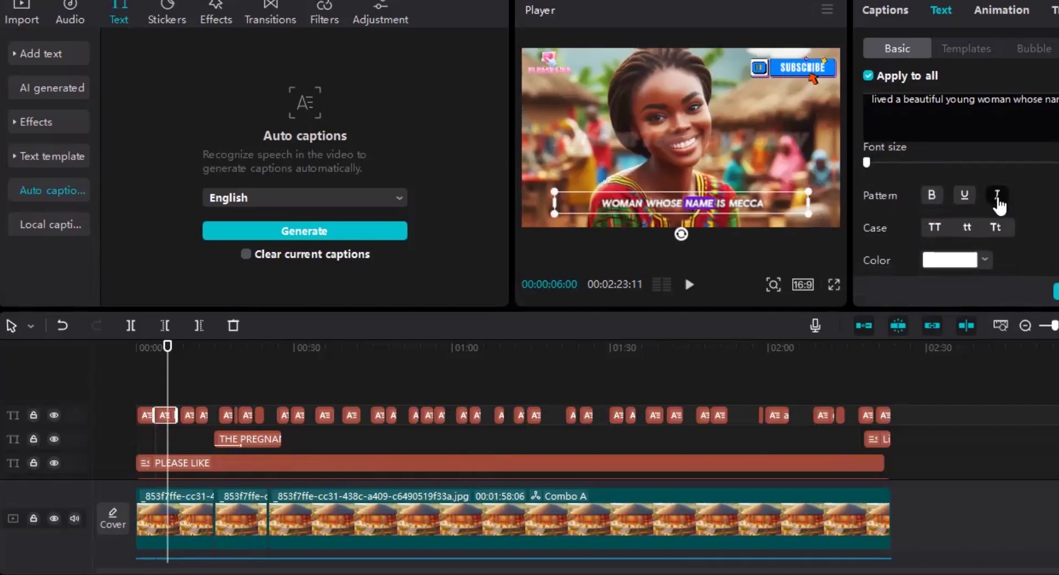
Apply bold formatting to all captions and set their character spacing to 1.
click(935, 200)
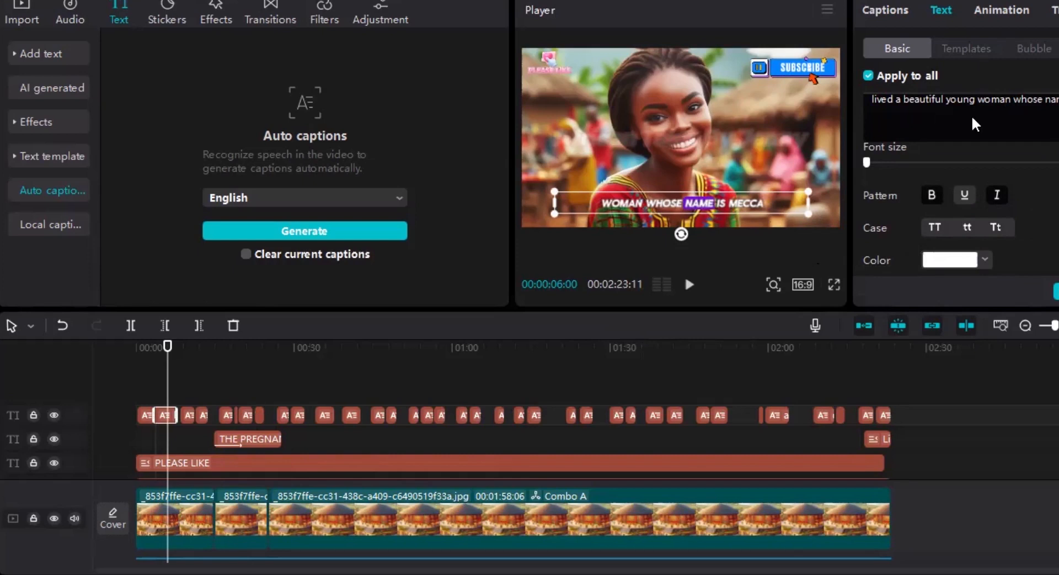
click(892, 44)
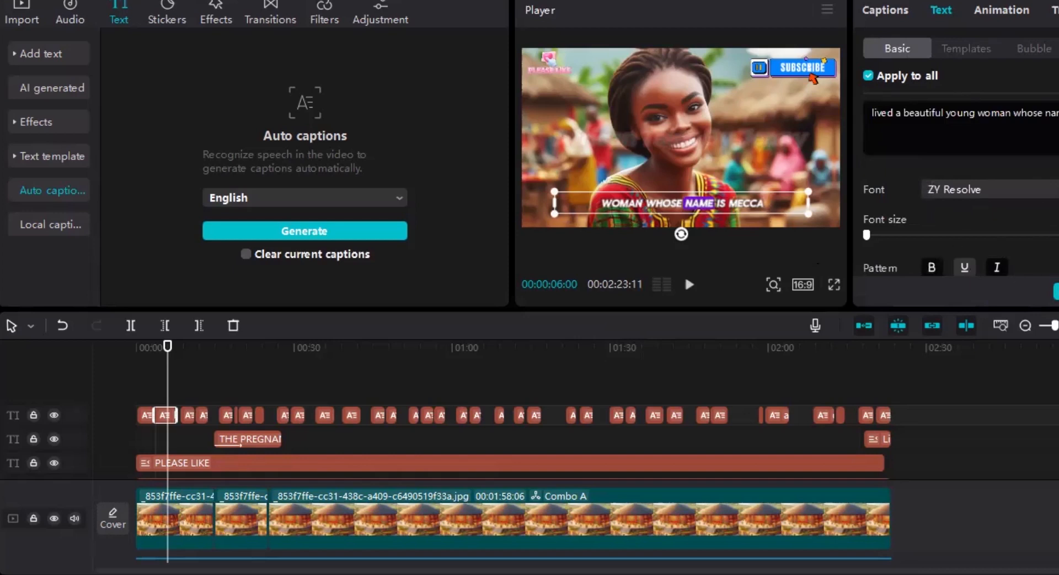
scroll(960, 185, down, 5)
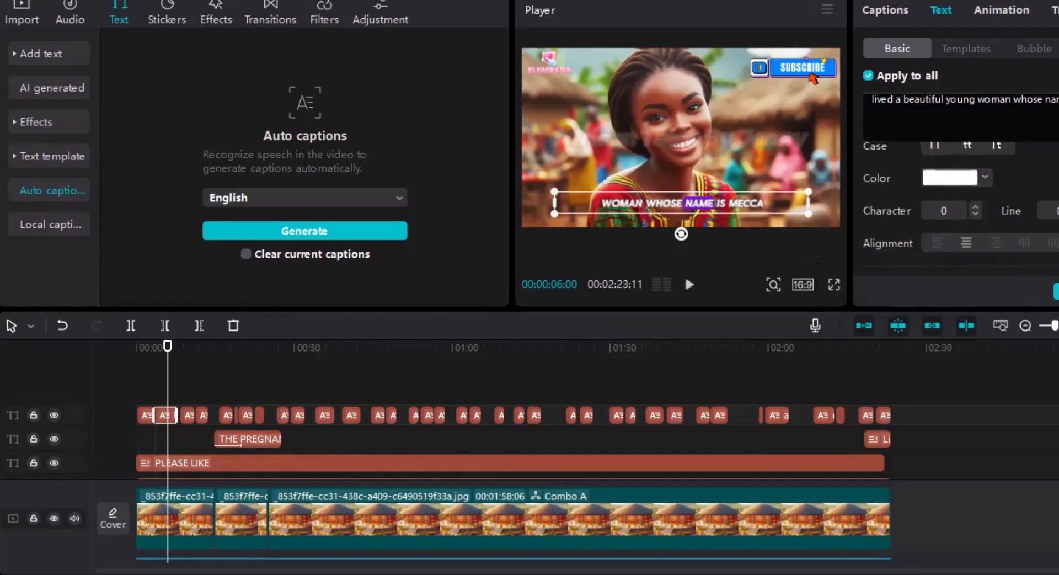
scroll(937, 220, down, 1)
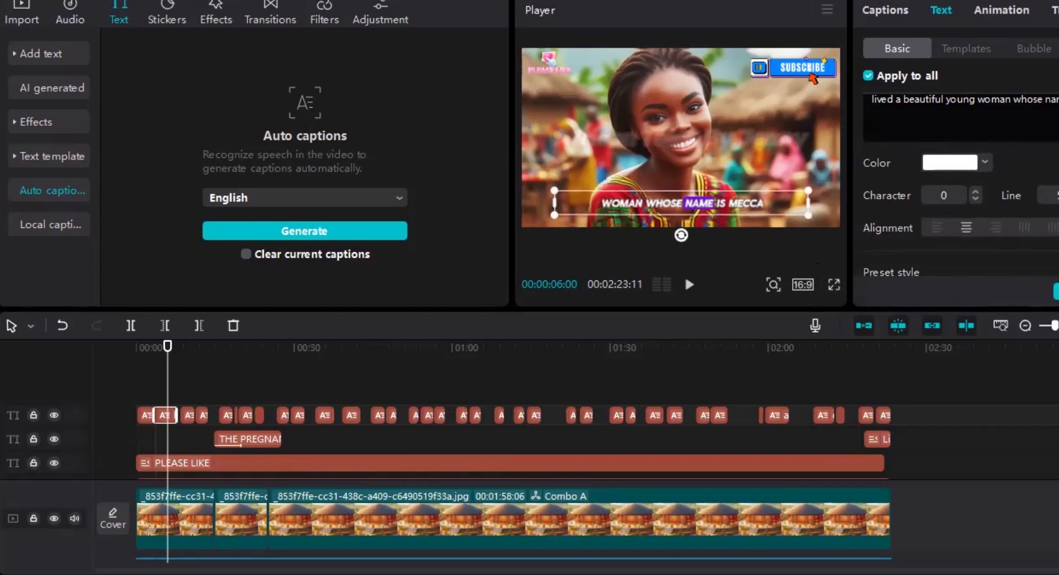
click(976, 191)
click(977, 191)
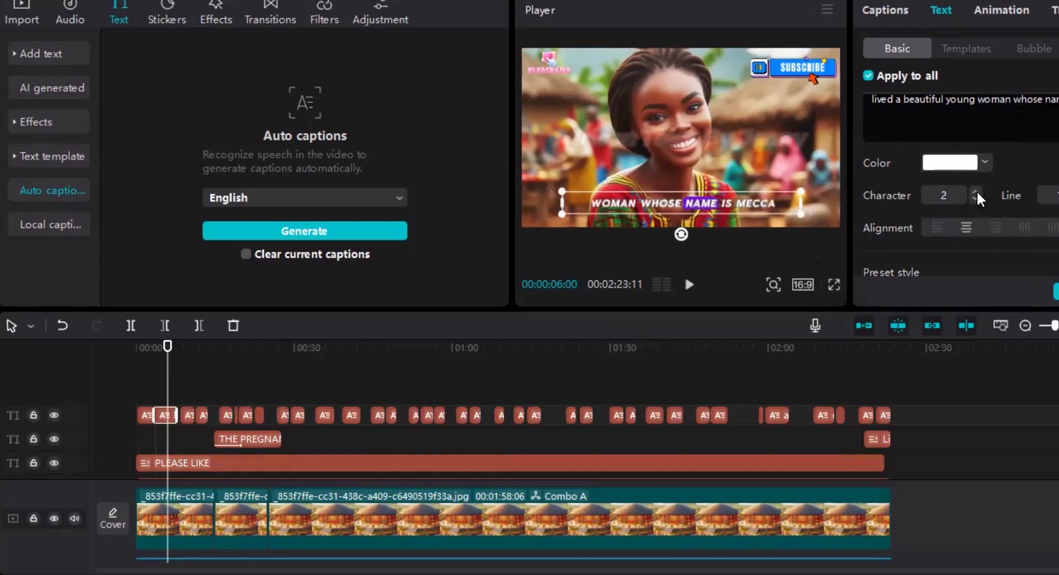
click(976, 190)
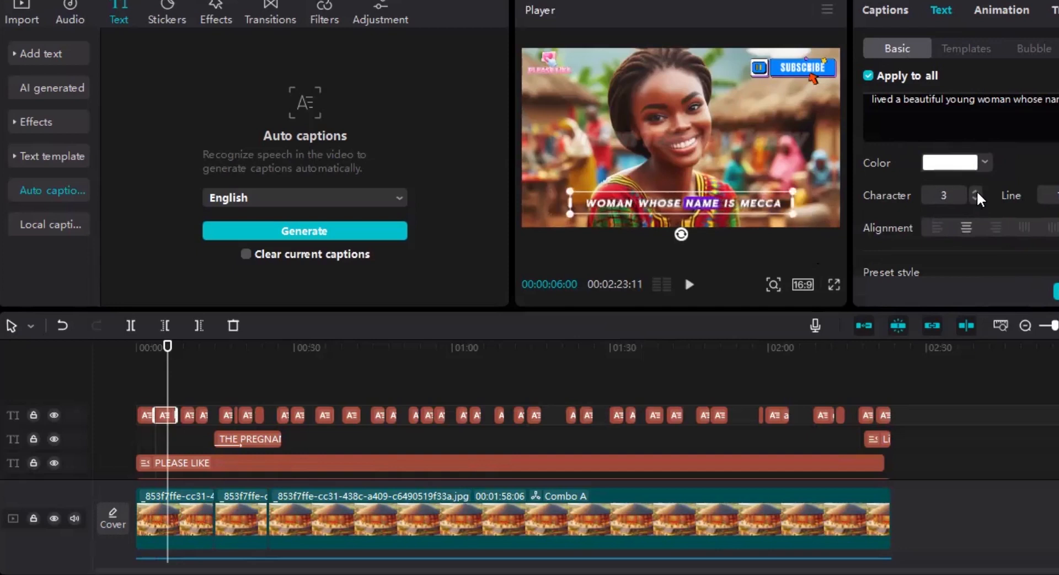
click(976, 199)
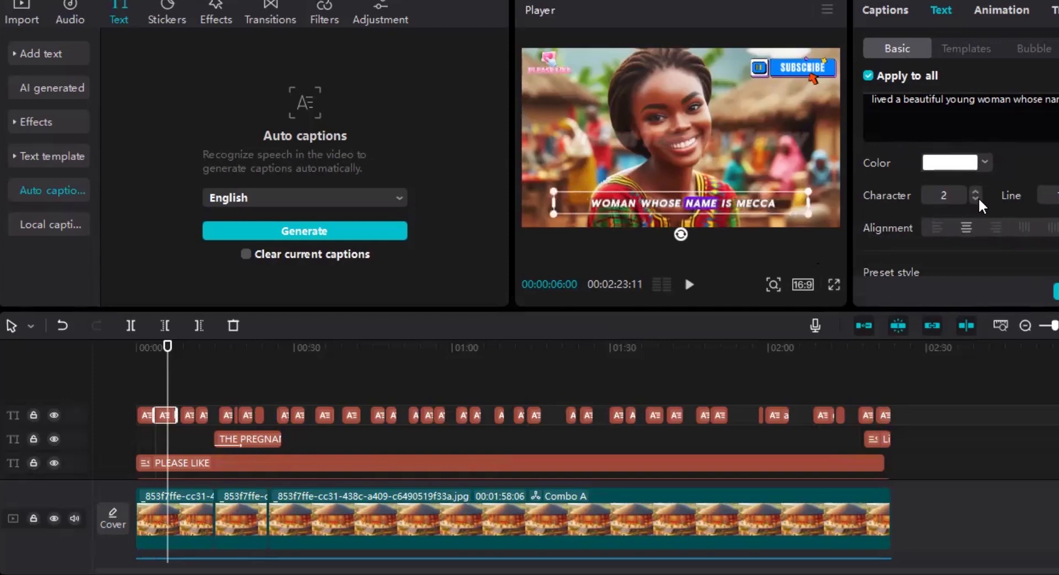
click(978, 198)
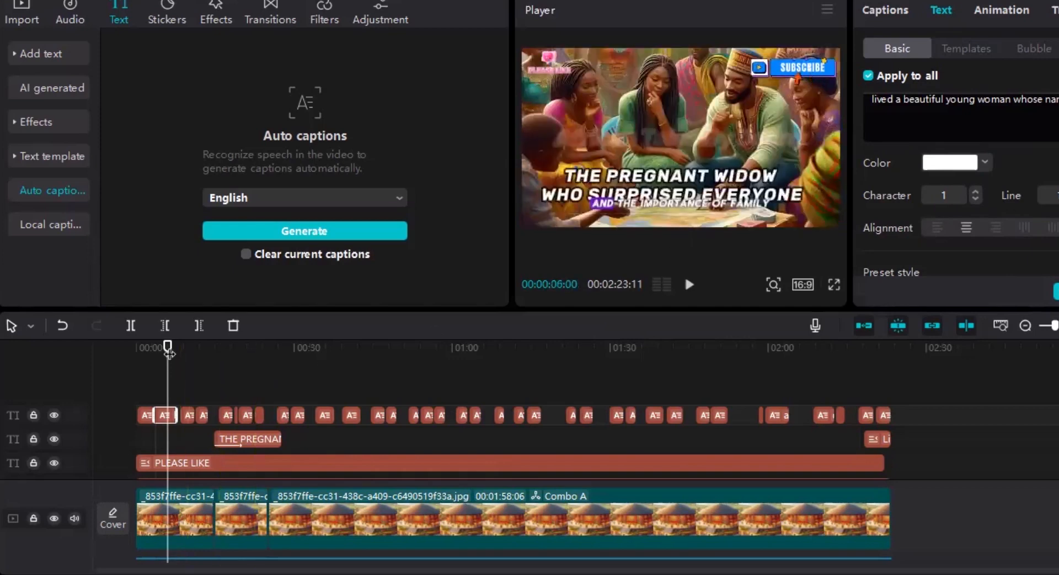
Play the video from the beginning in an enlarged preview to check how the formatted captions look.
drag(170, 346, 121, 348)
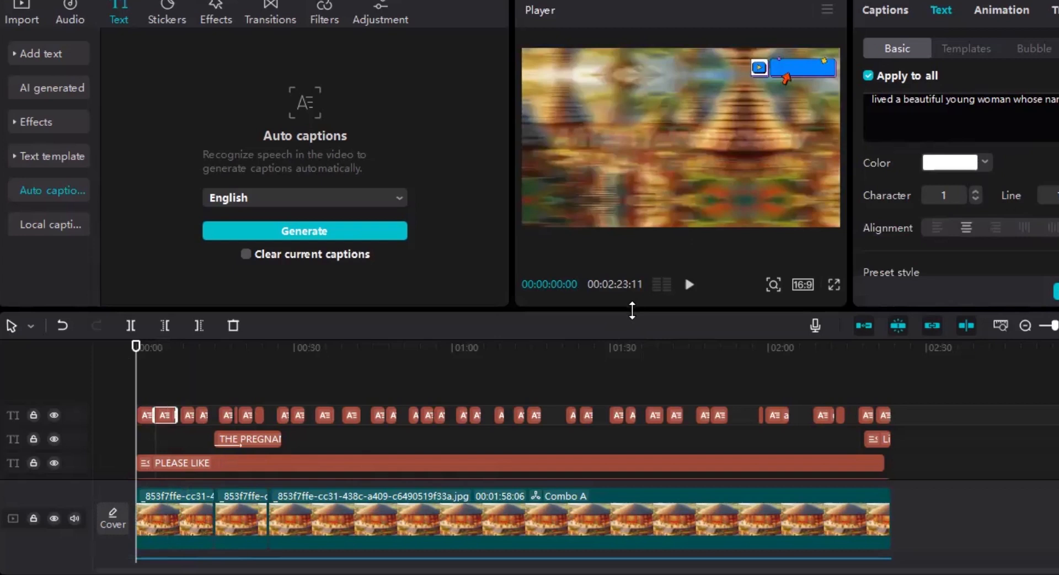
drag(633, 308, 652, 364)
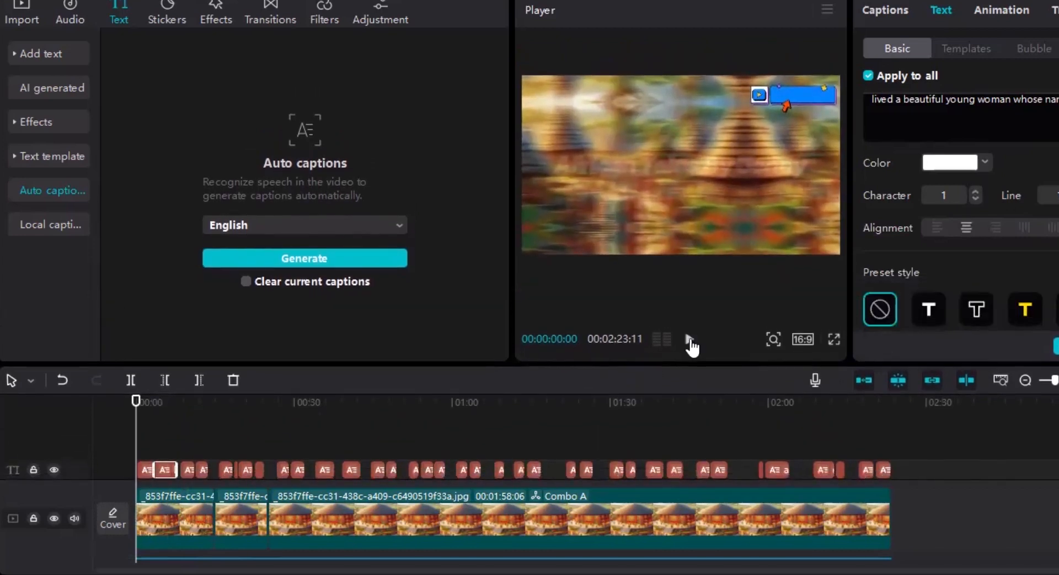
click(689, 339)
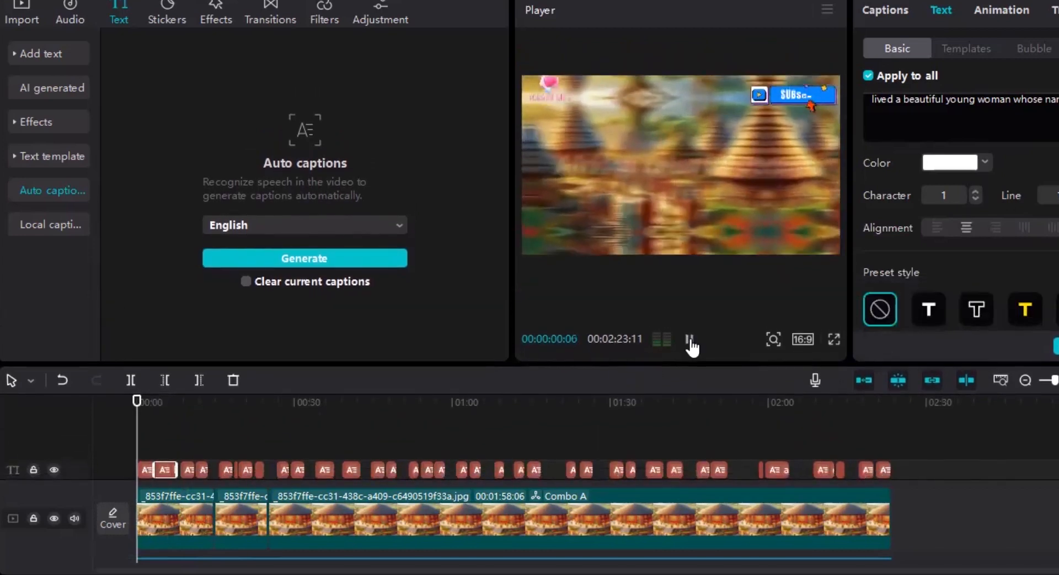
click(717, 232)
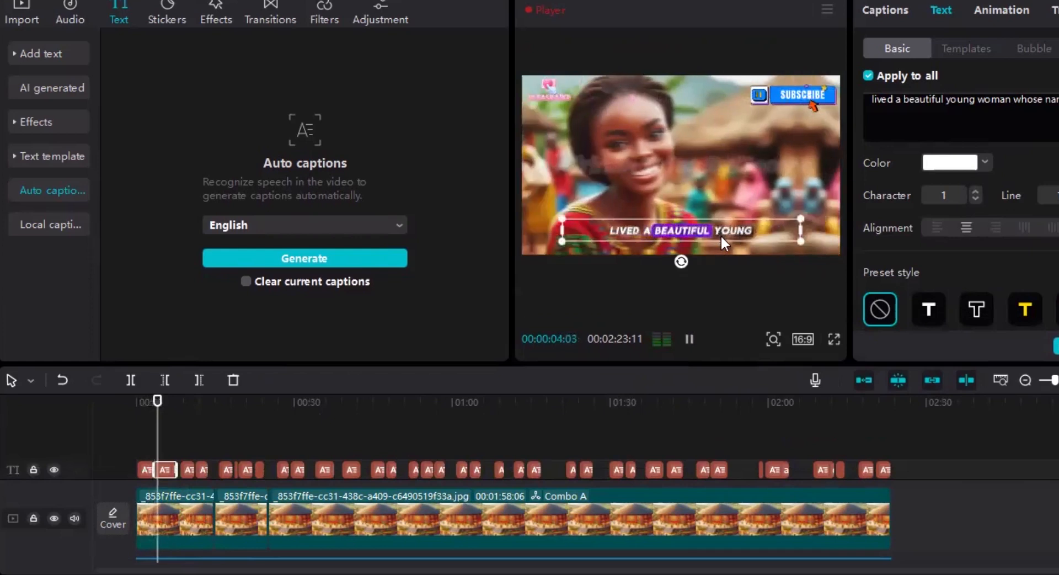
click(690, 338)
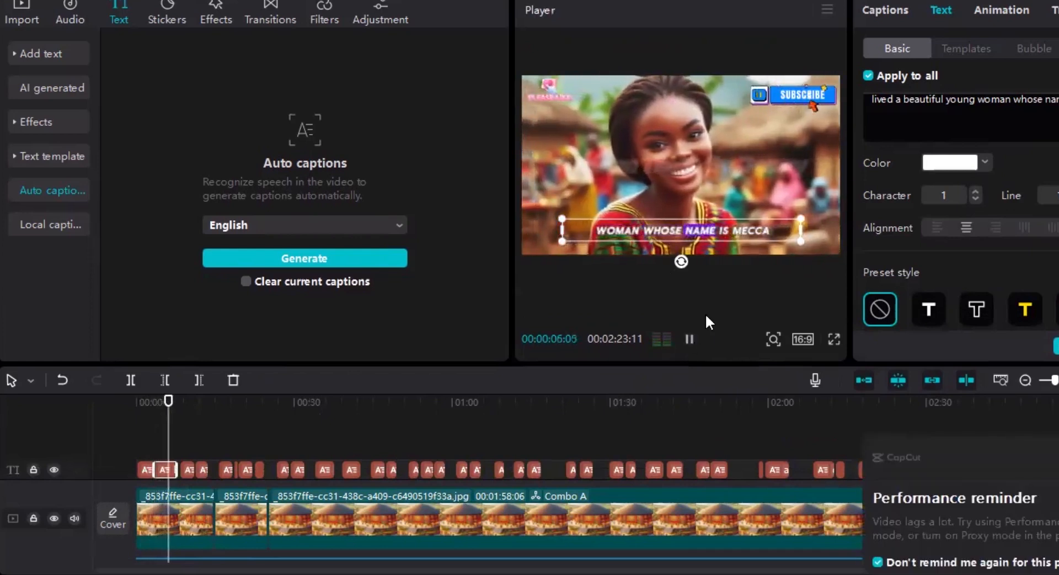
click(690, 340)
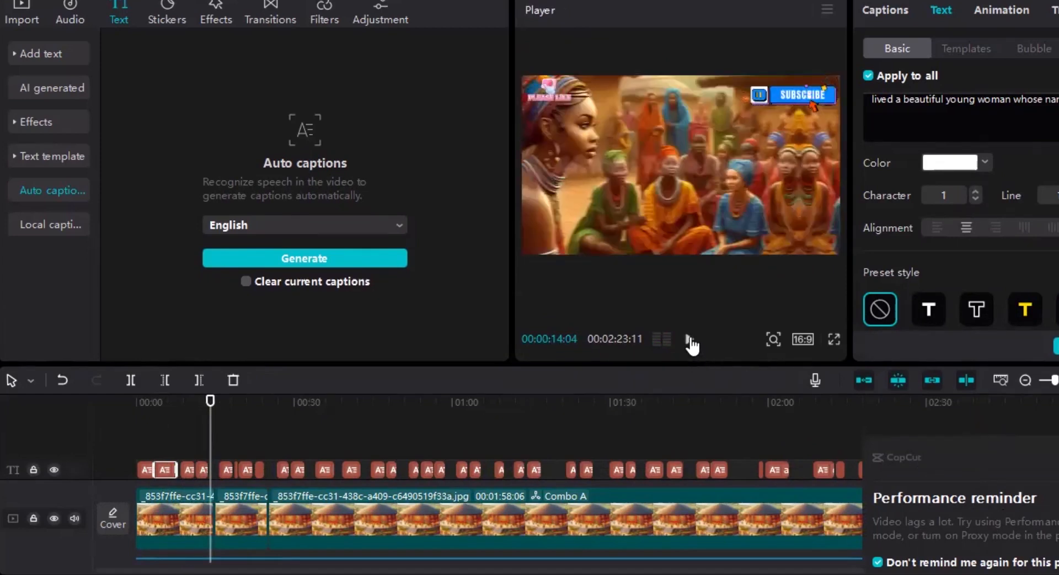
click(690, 339)
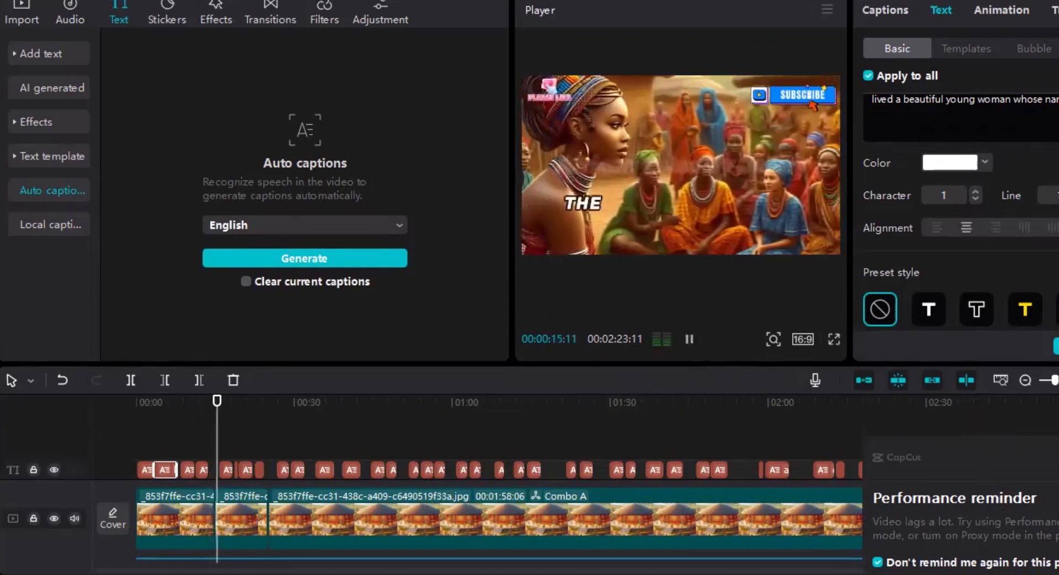
click(689, 339)
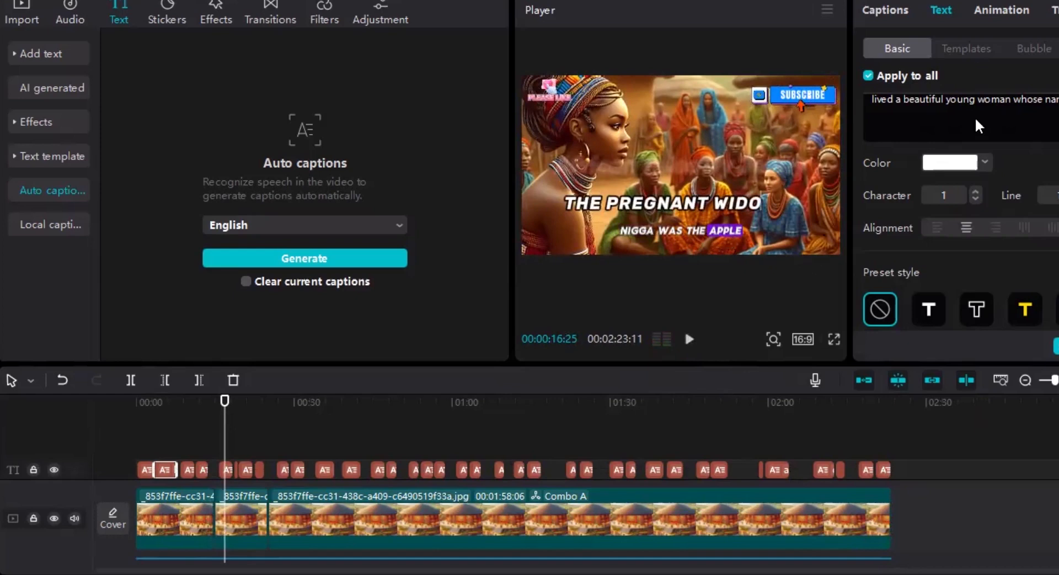
Try the two-line white and yellow capitals template on all captions and preview it from about 00:00:37.
click(966, 49)
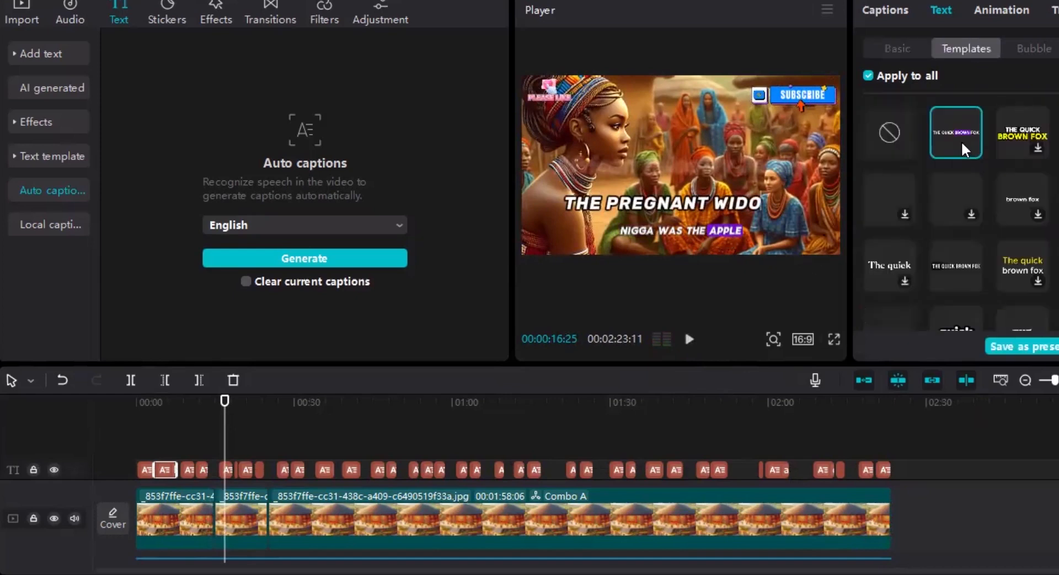
click(1018, 142)
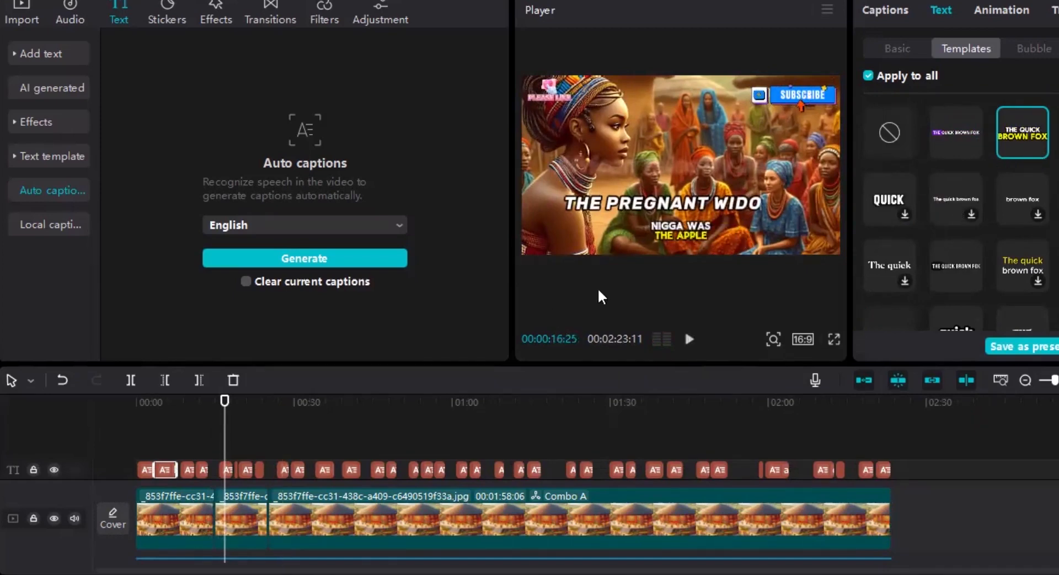
click(334, 433)
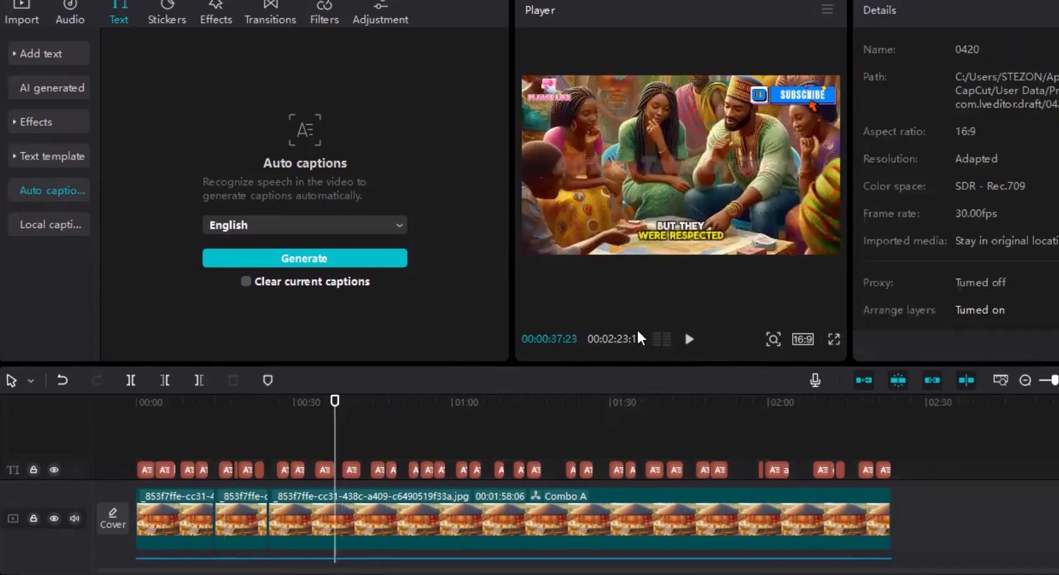
click(684, 339)
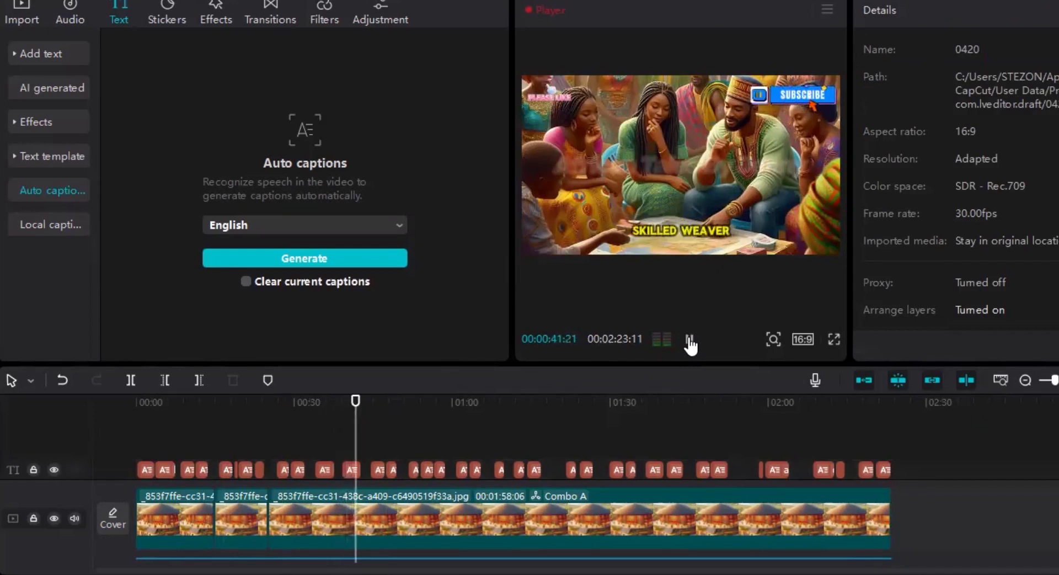
click(689, 339)
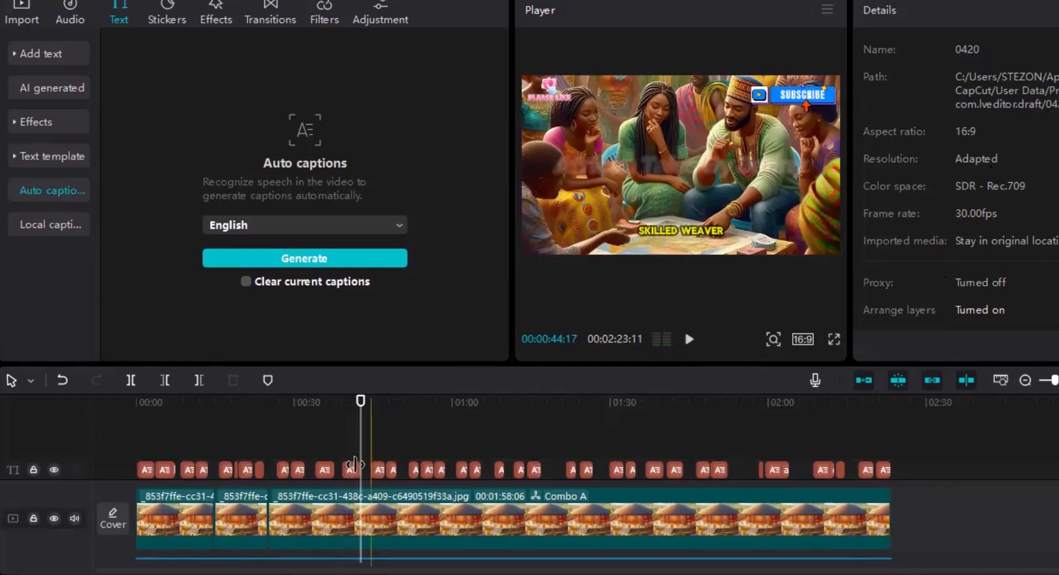
Select the caption near 00:00:42 and reapply the white capitals template with purple word highlight to all captions.
click(353, 467)
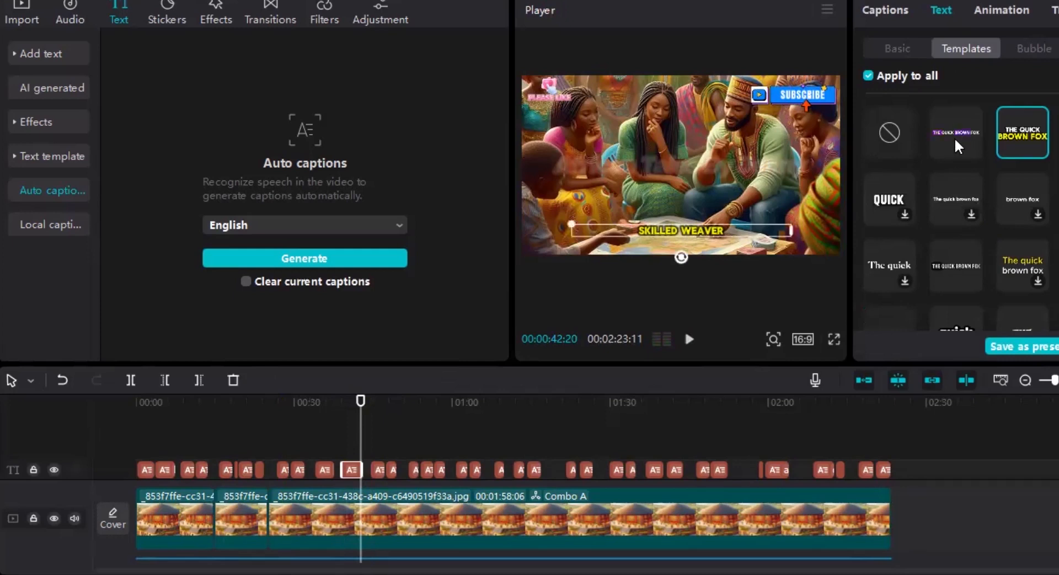
click(958, 145)
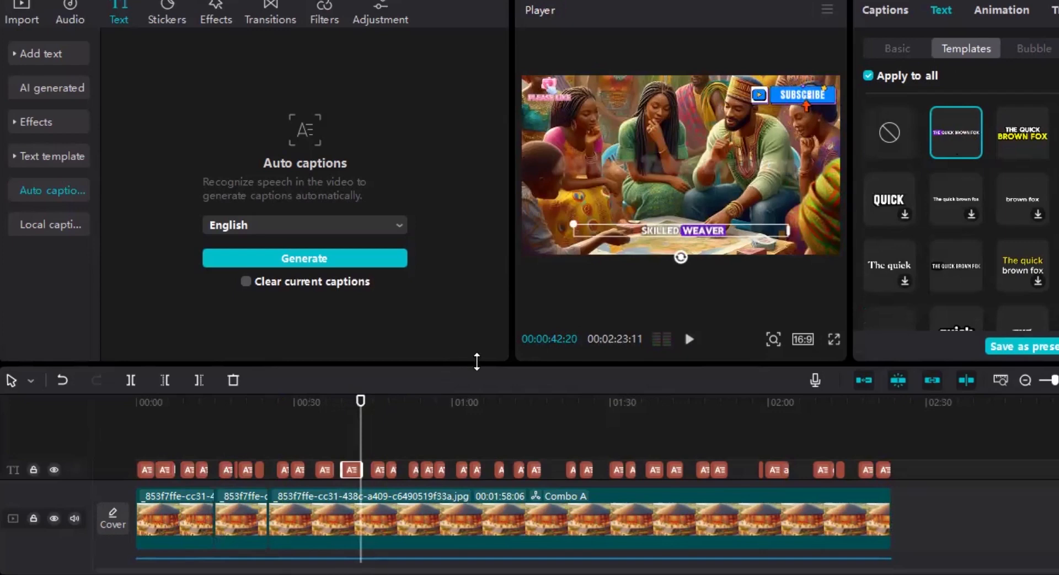
drag(480, 362, 485, 253)
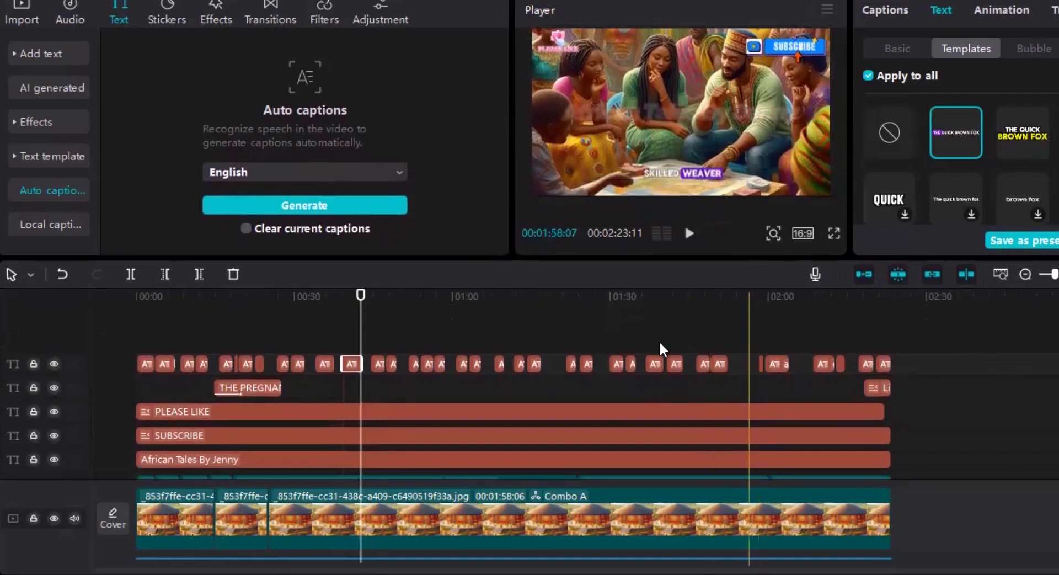
Scrub through the timeline to check the captions at different points of the video.
click(374, 339)
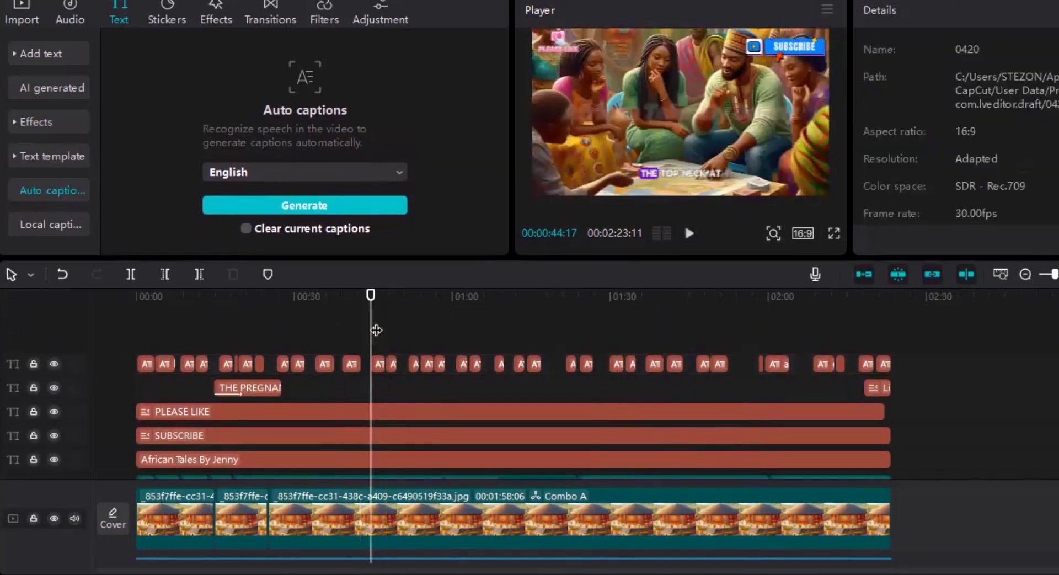
drag(371, 297, 656, 284)
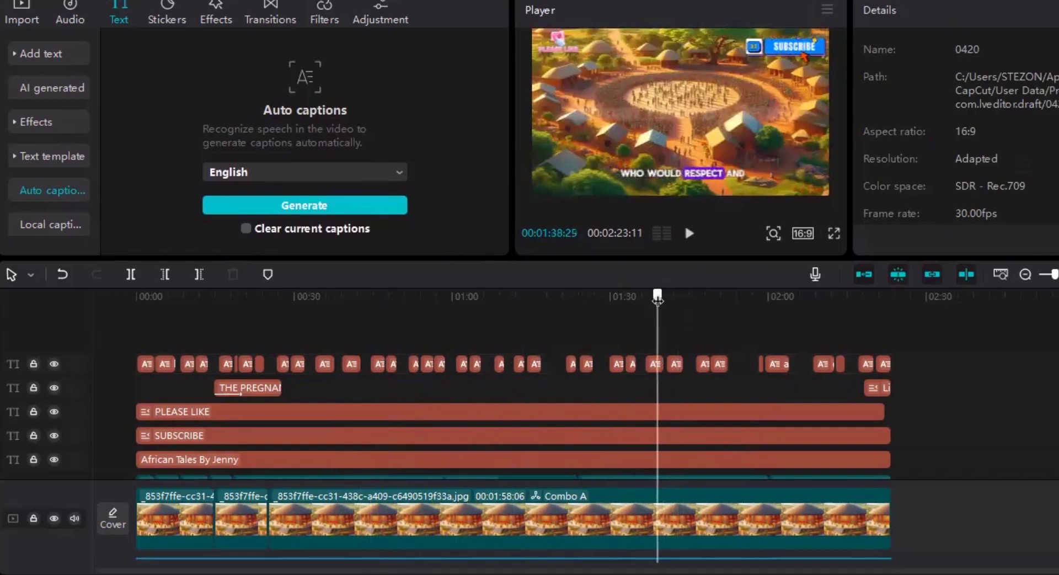
drag(658, 298, 706, 304)
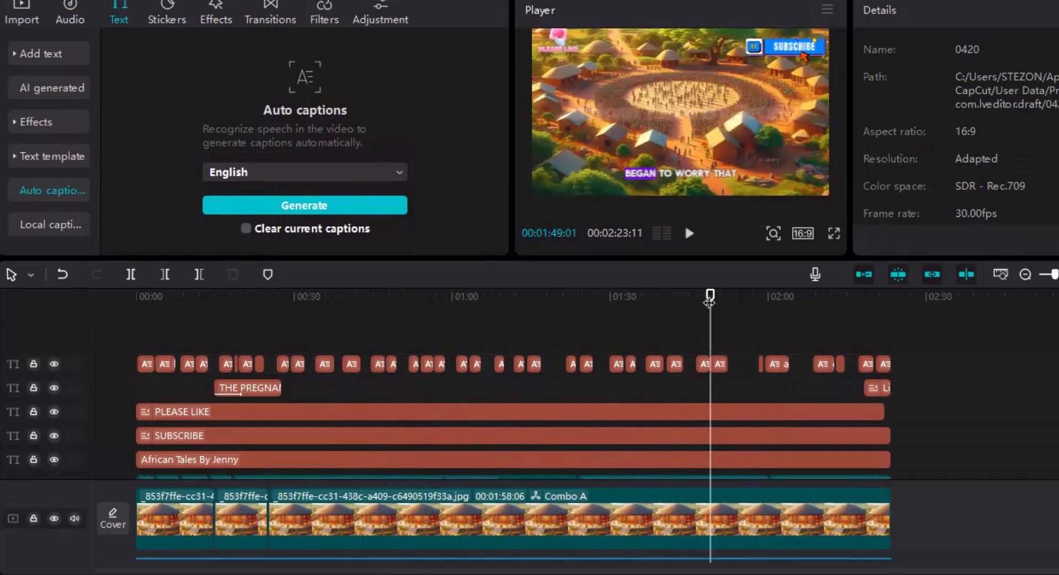
drag(711, 297, 136, 301)
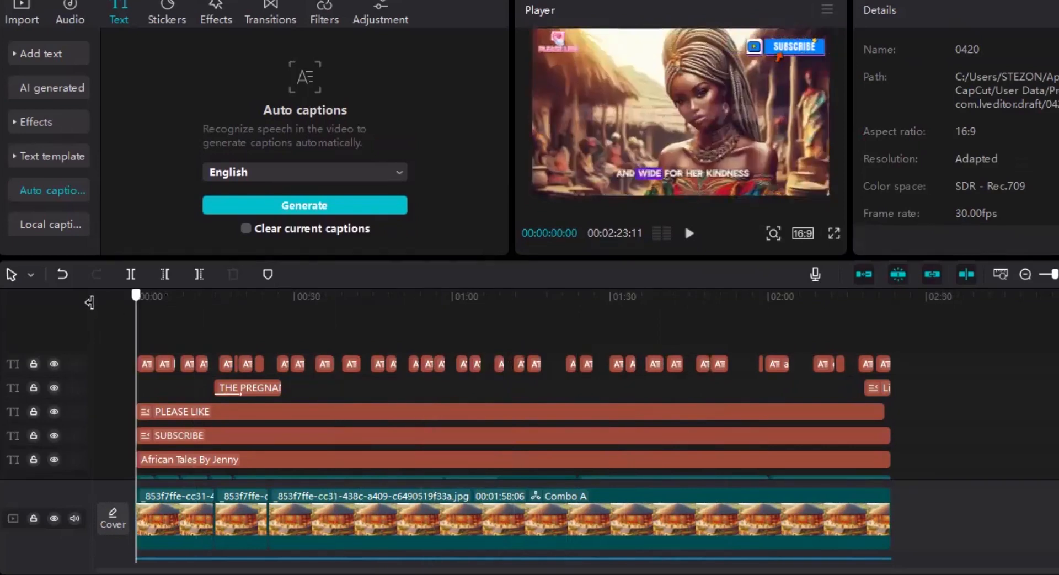
click(164, 296)
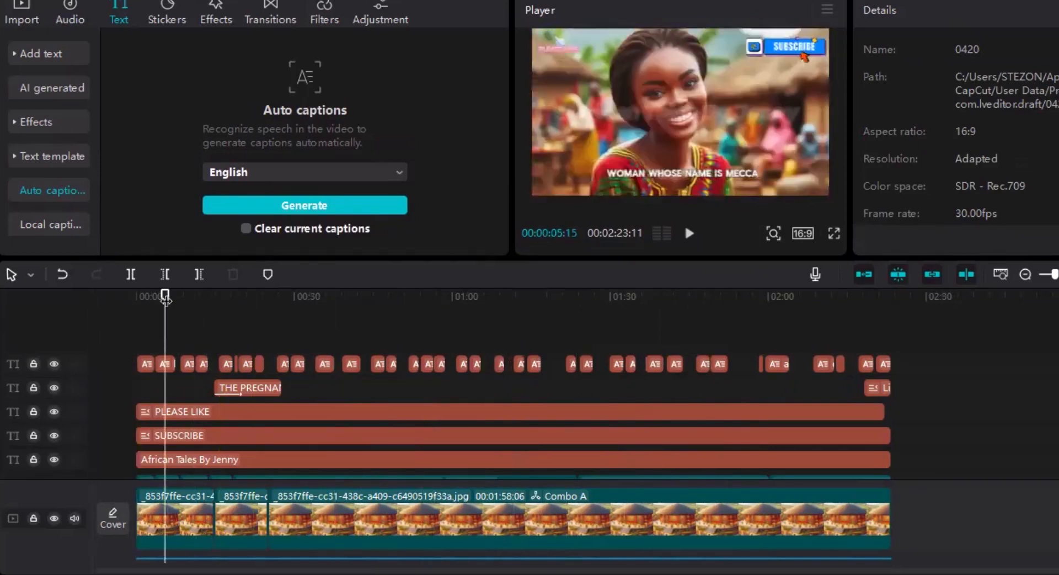
drag(165, 297, 415, 351)
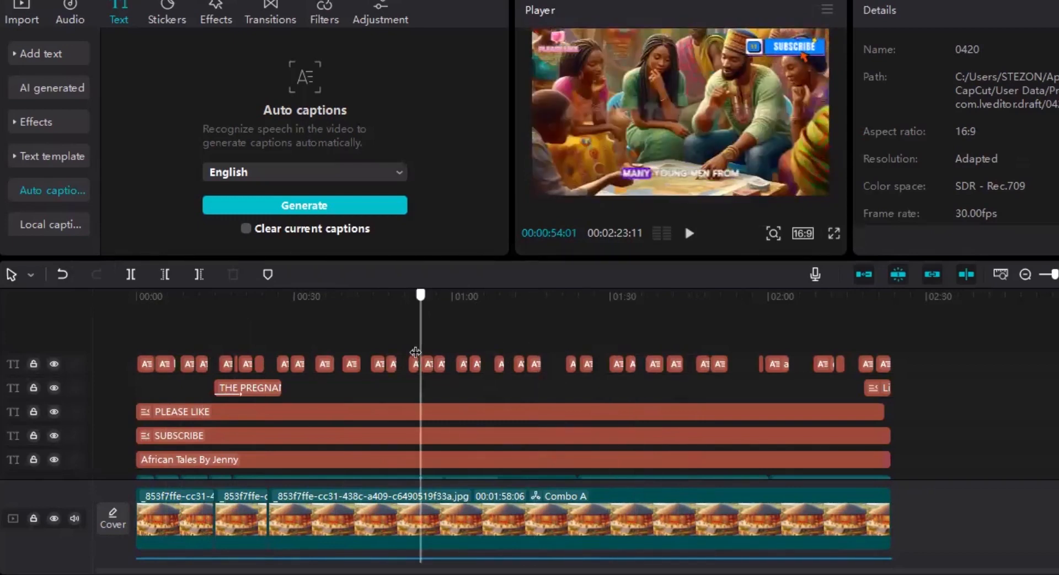
drag(335, 353, 298, 357)
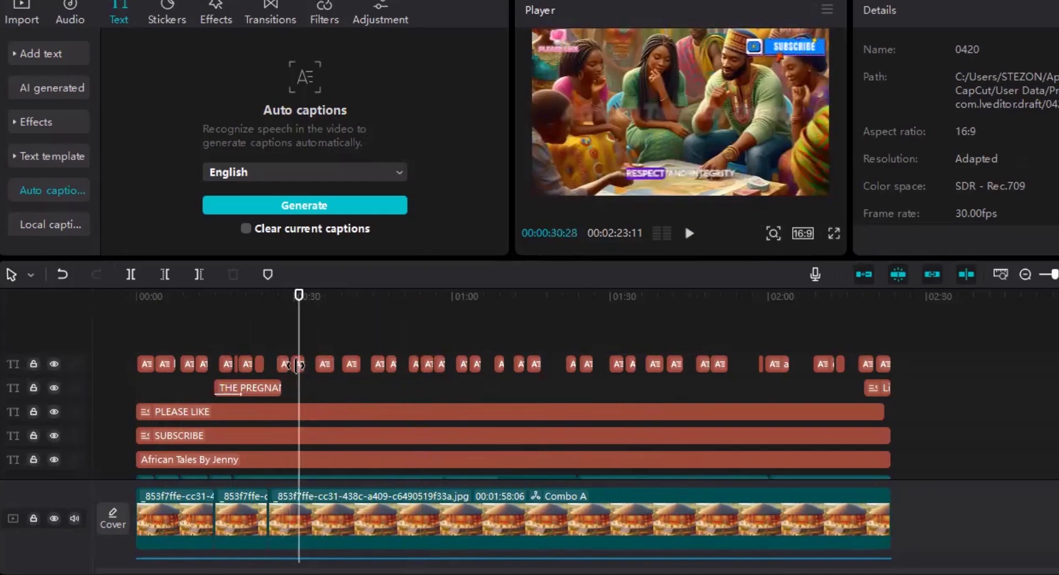
Inspect individual captions near 00:00:30 and 00:00:10, ending with the second caption selected.
click(297, 363)
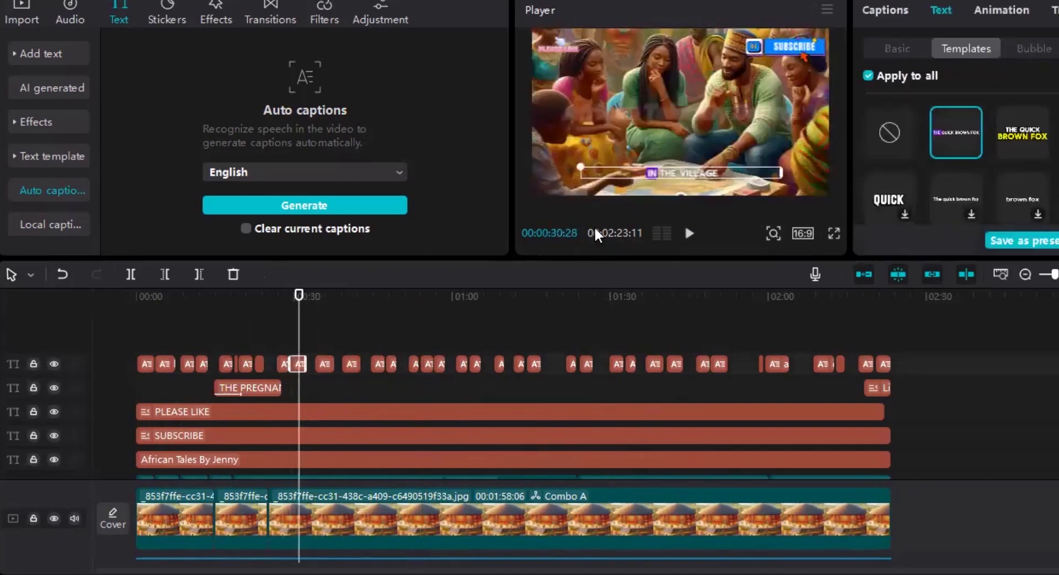
click(190, 335)
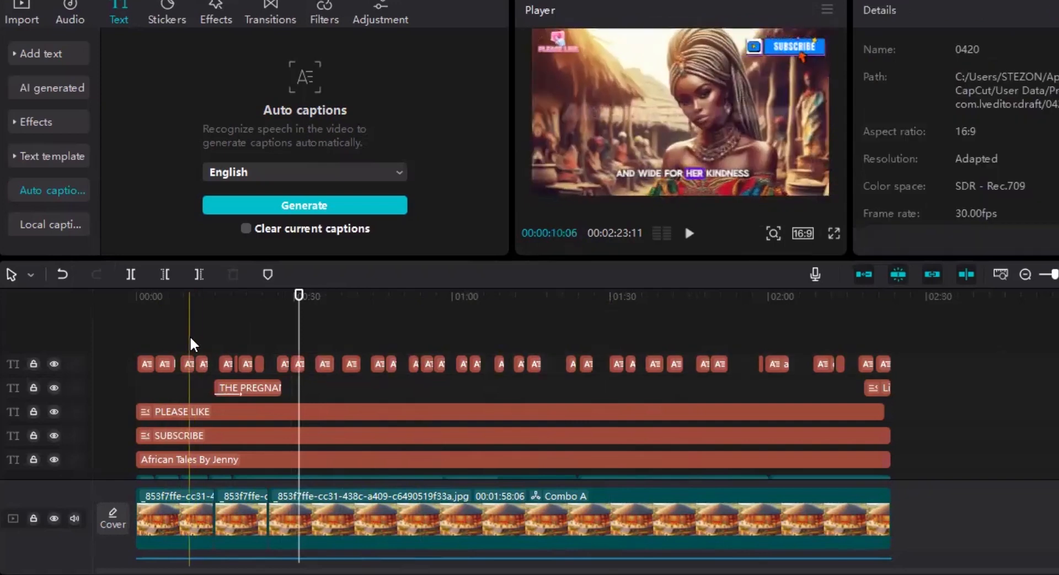
click(190, 362)
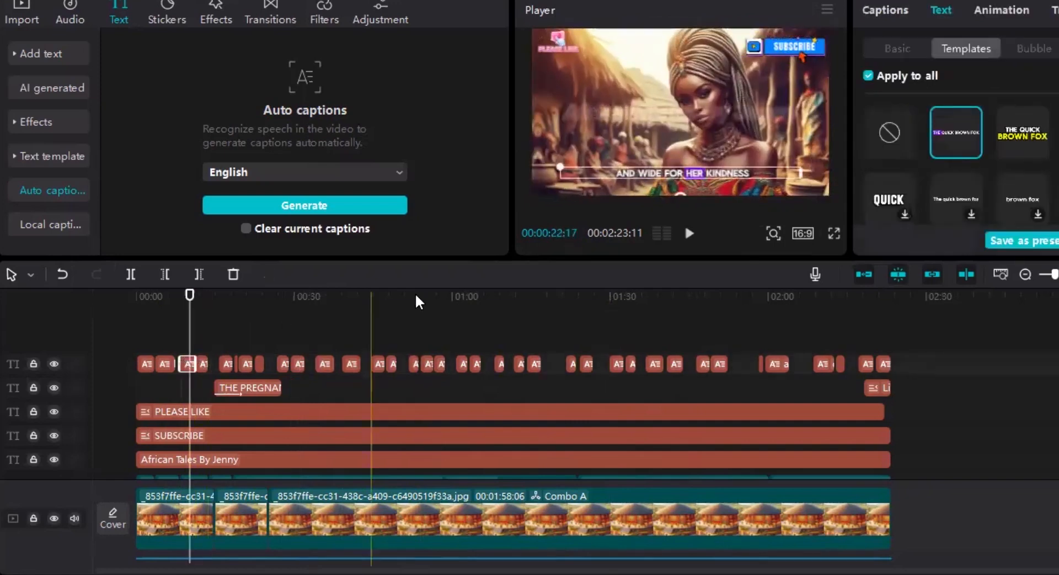
click(165, 360)
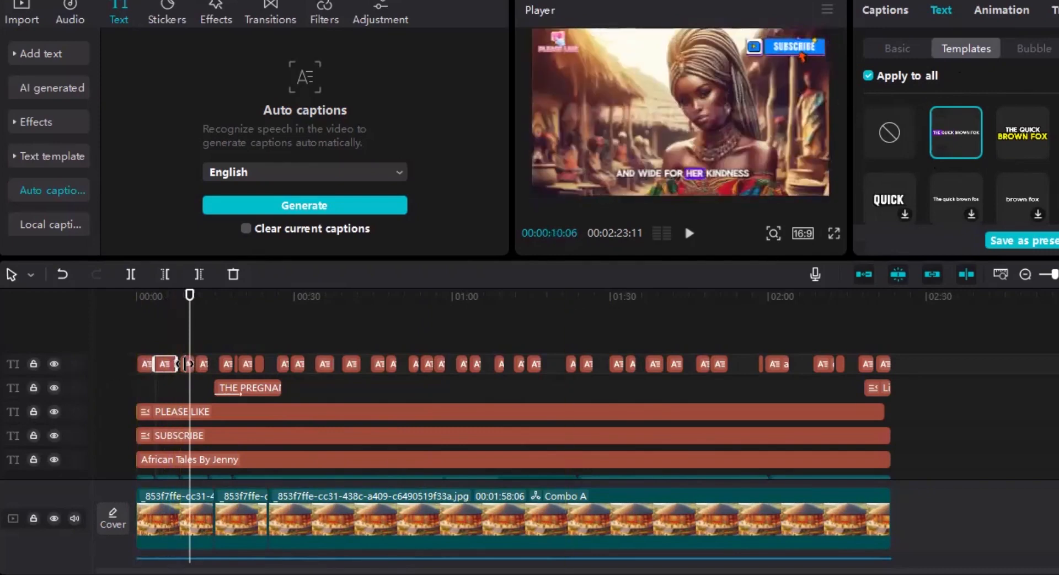
Select the second caption at about 00:00:05 and show the list of caption texts for editing.
click(165, 352)
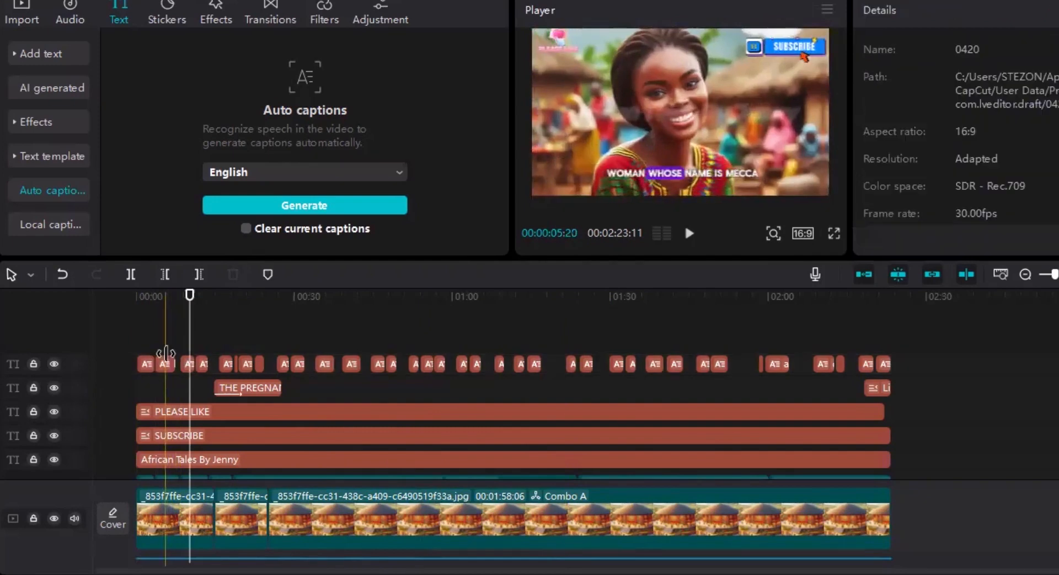
click(167, 343)
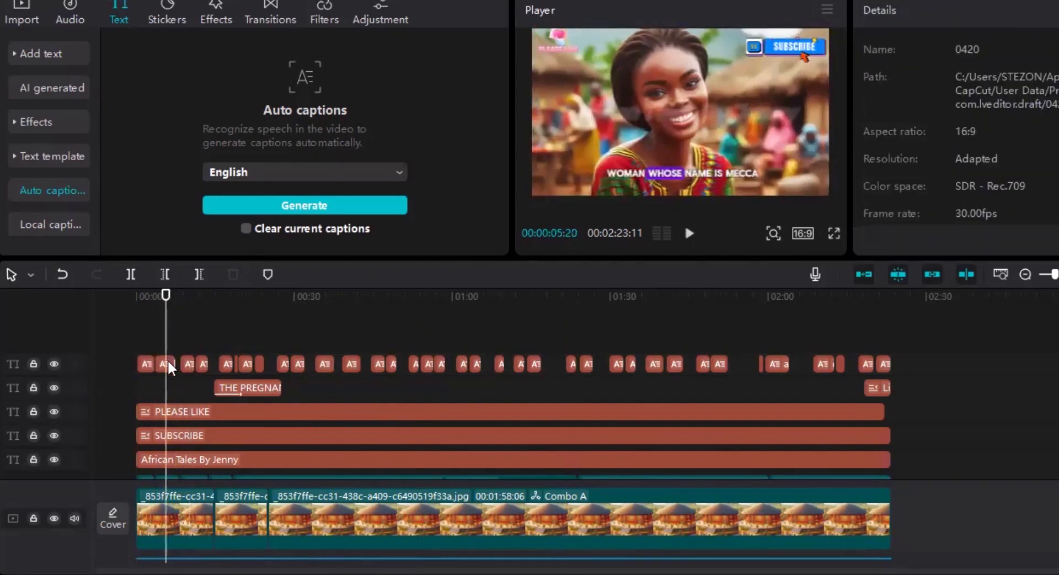
click(168, 362)
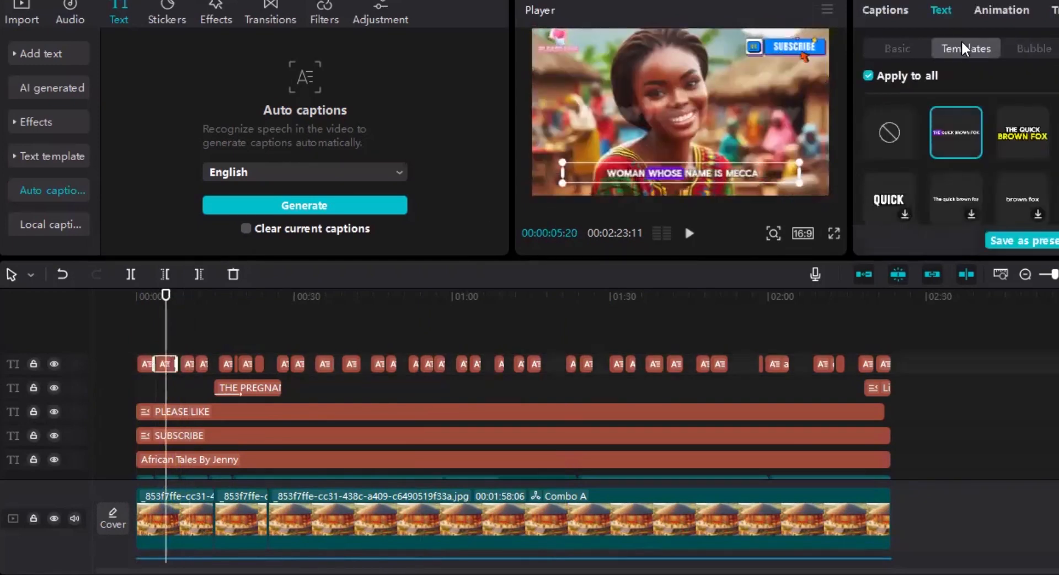
click(892, 9)
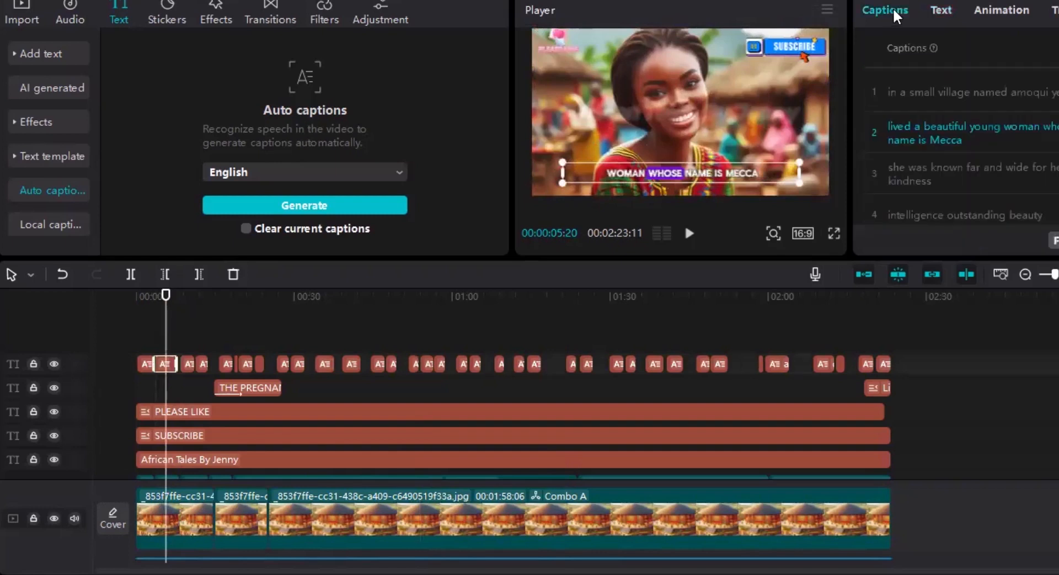
click(939, 7)
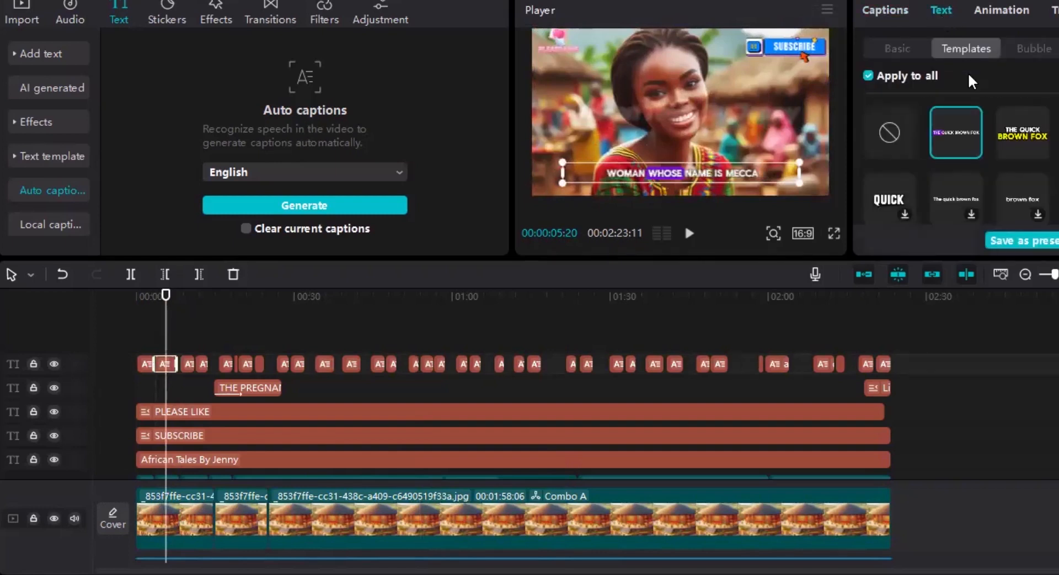
click(888, 9)
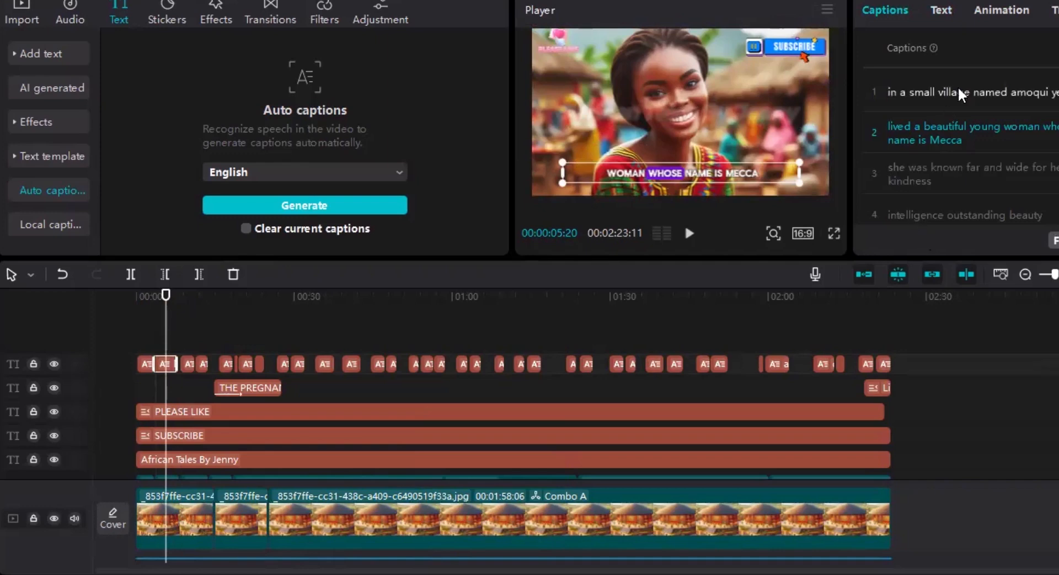
Replace every occurrence of "Mecca" in the captions with the heroine's correct name in capitals.
double_click(949, 140)
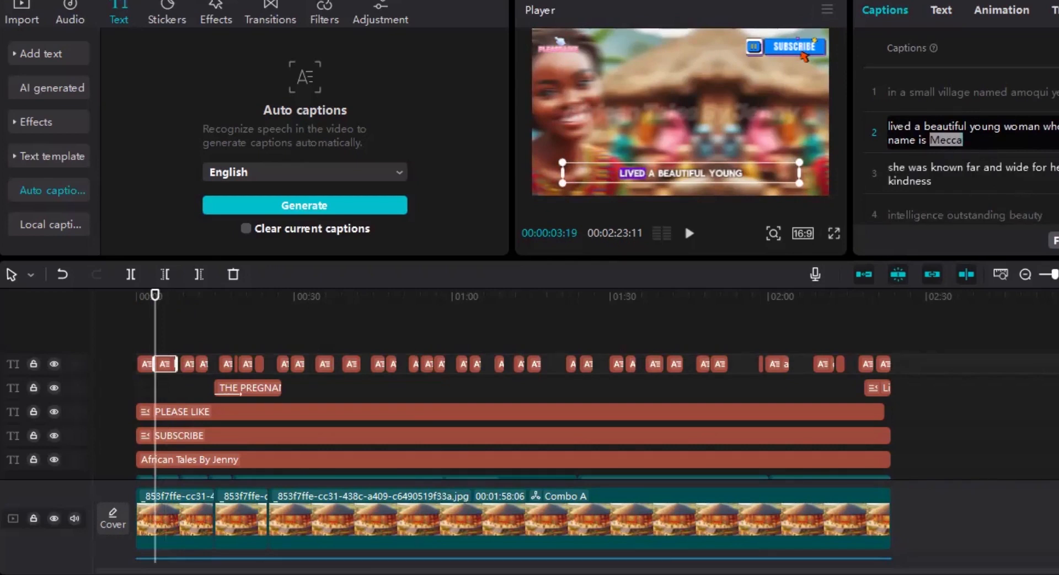
click(1054, 240)
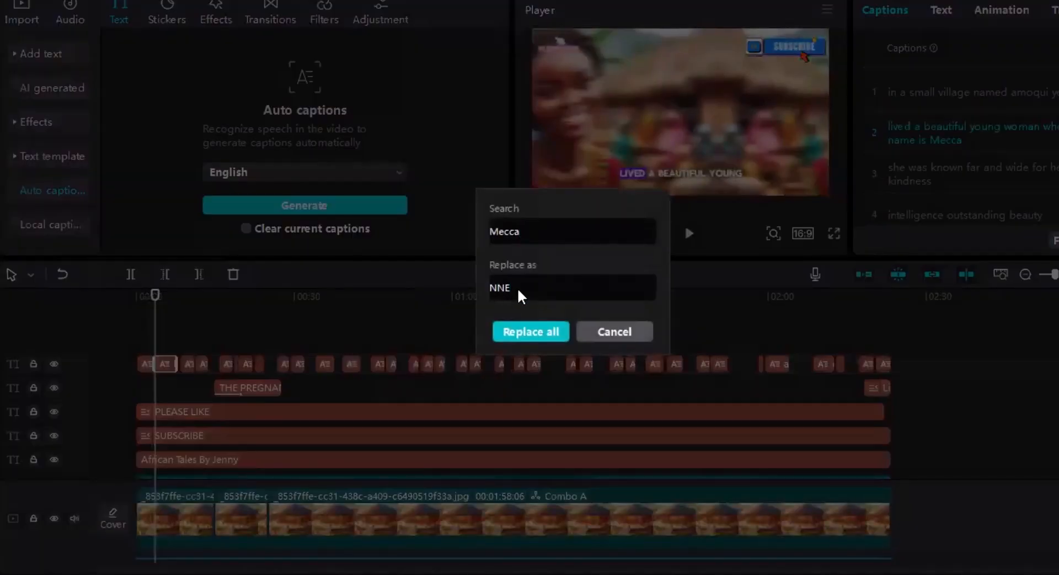
click(534, 325)
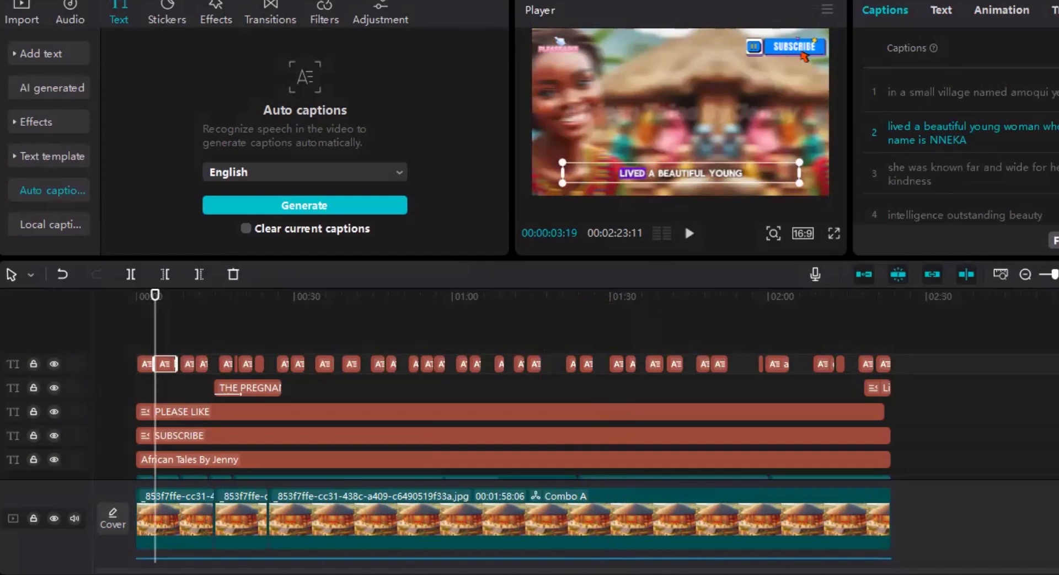
Replace the misrecognized first word of caption 5 with "SHE" throughout all captions.
scroll(965, 156, down, 5)
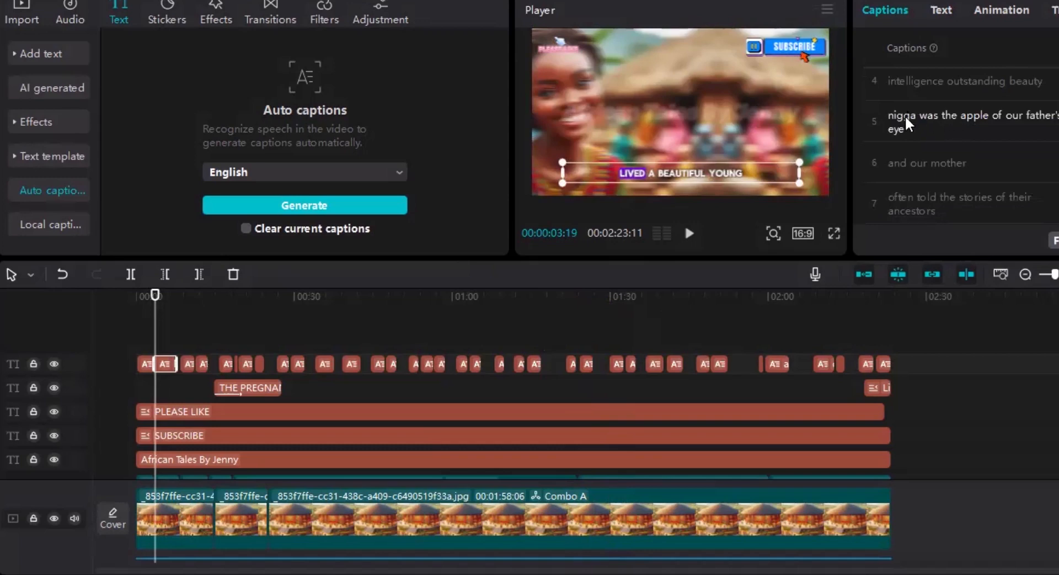
double_click(904, 115)
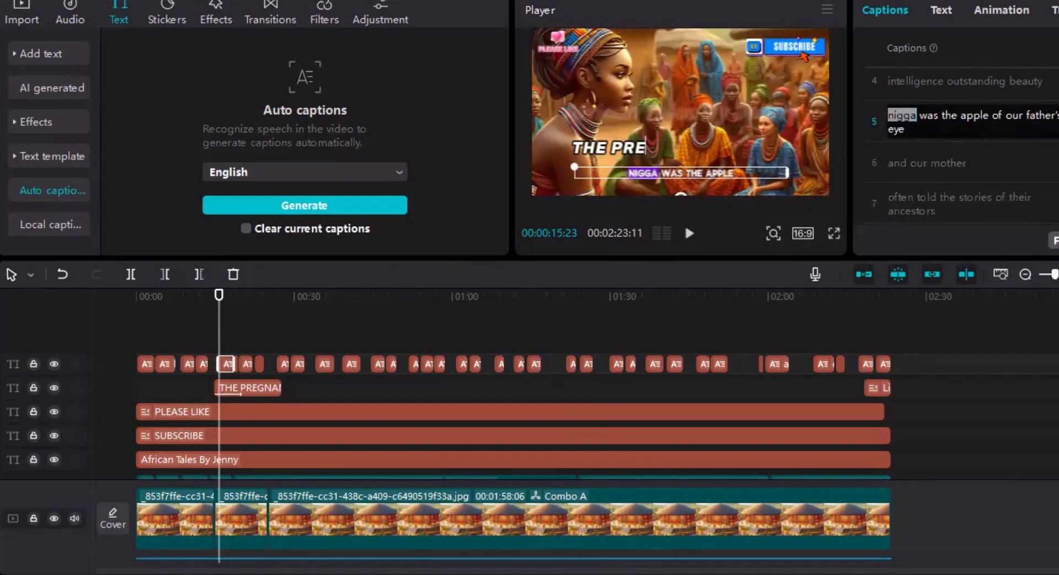
click(1053, 240)
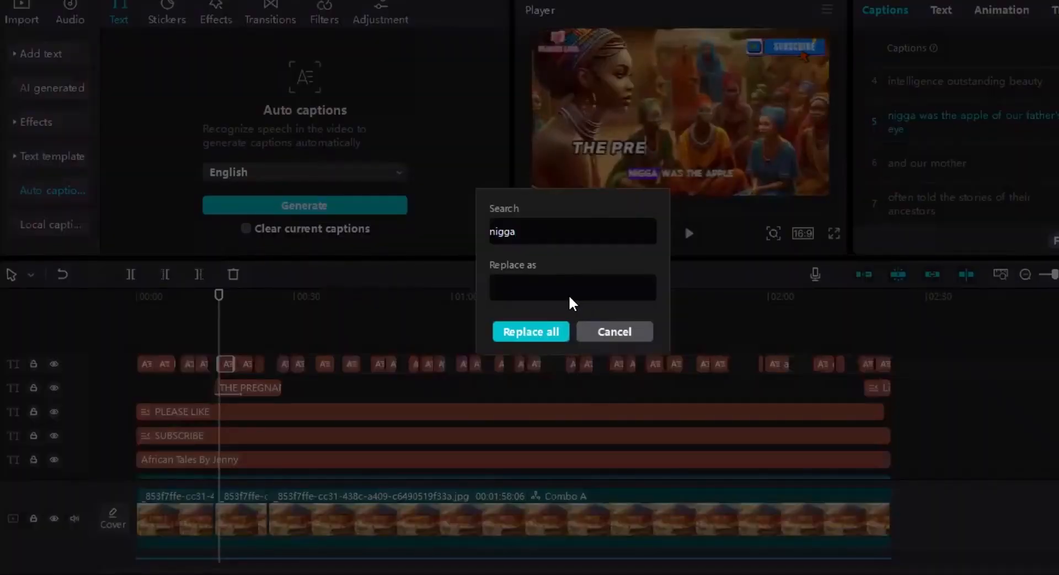
click(570, 292)
text(SHE)
click(554, 325)
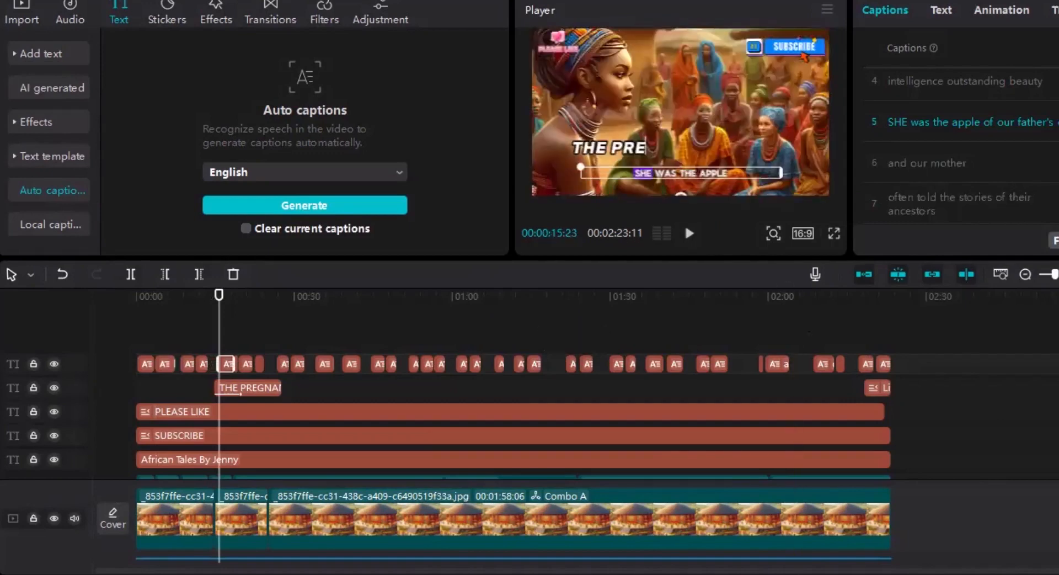
Correct the heroine's misspelled name at the start of caption 9, keeping the possessive ending.
scroll(963, 149, down, 3)
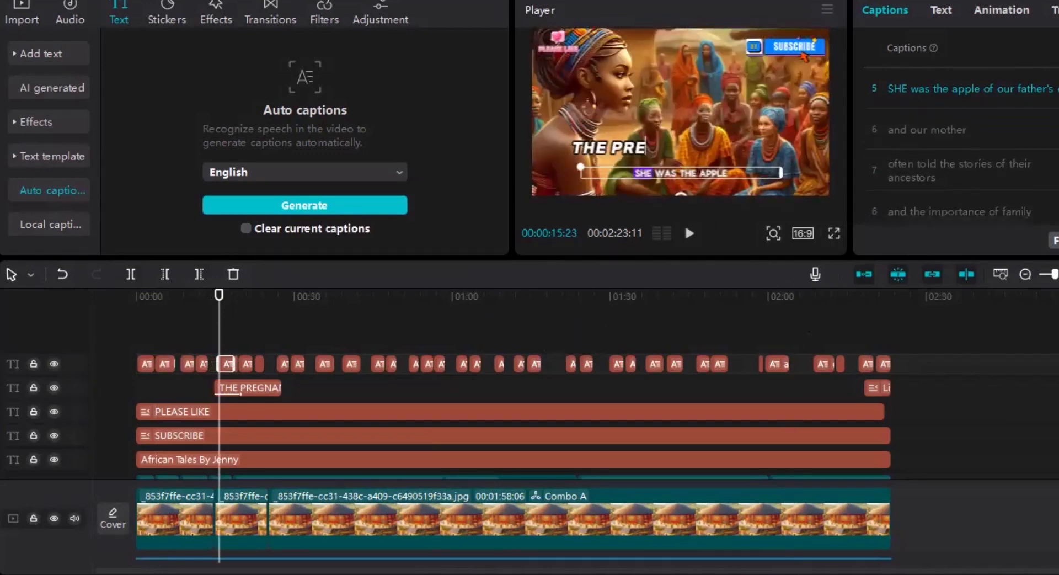
scroll(962, 149, down, 2)
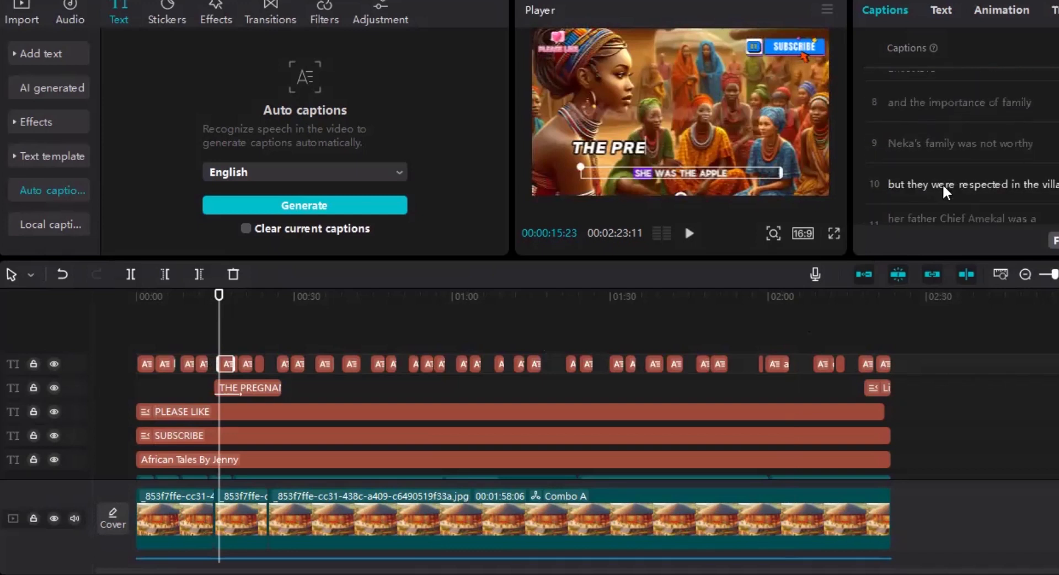
double_click(903, 144)
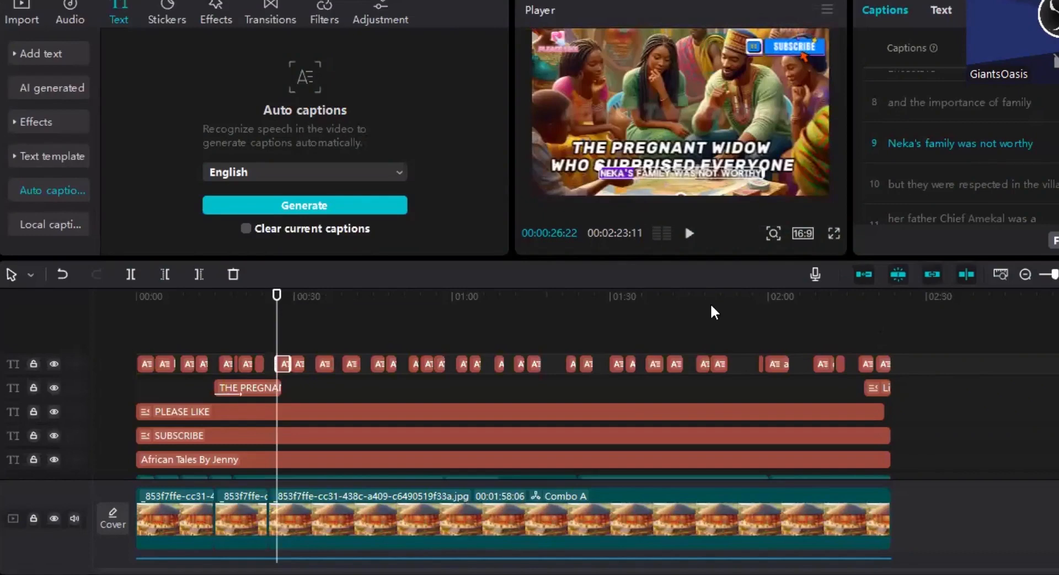
click(265, 331)
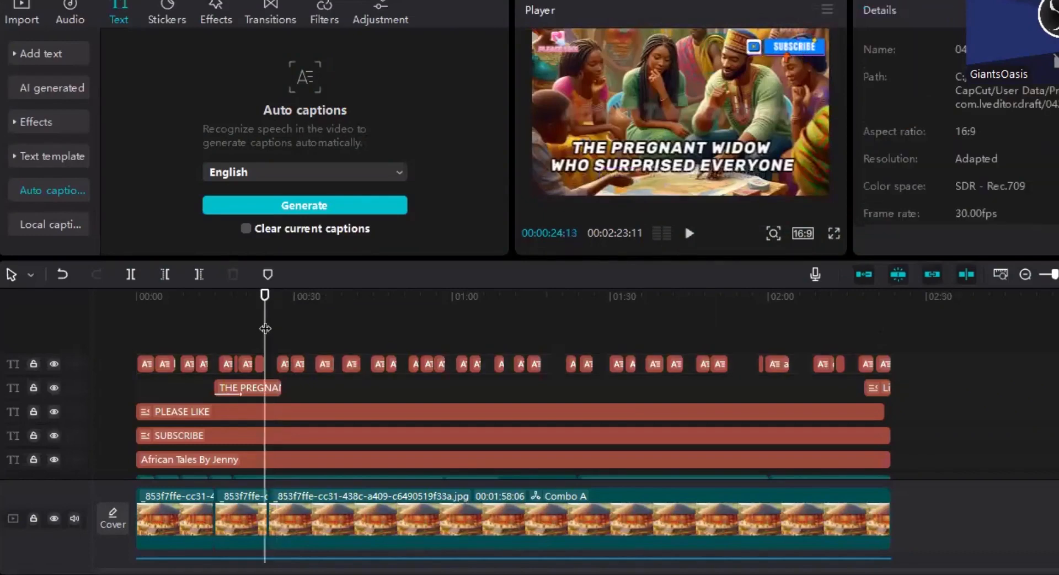
drag(265, 328, 276, 322)
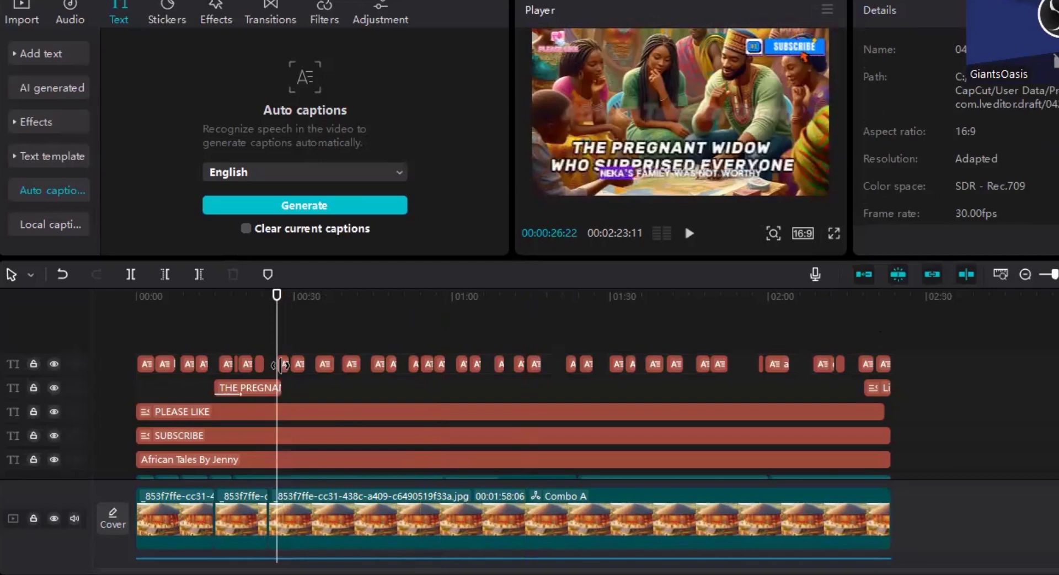
click(282, 365)
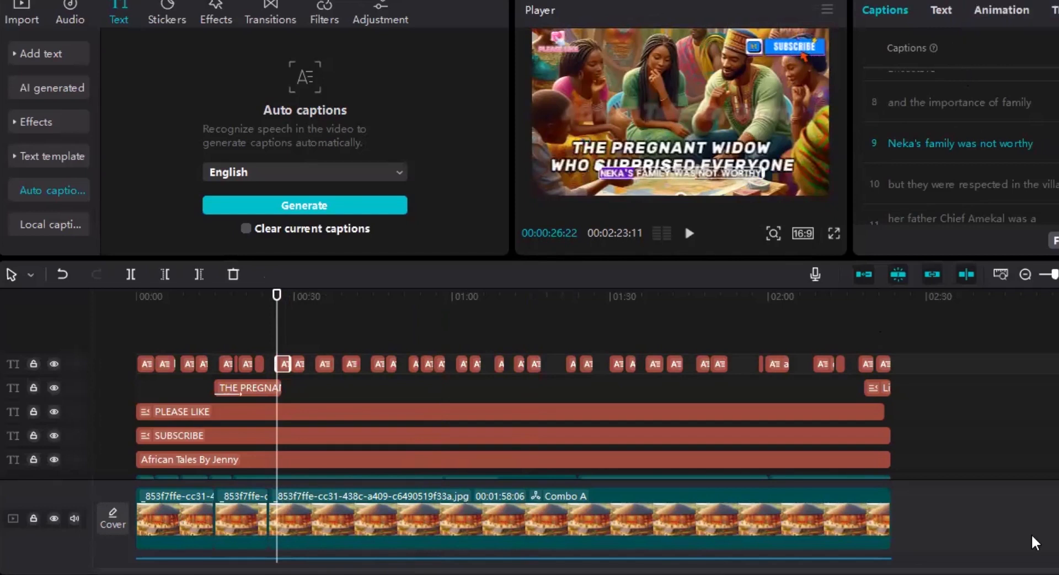
double_click(909, 145)
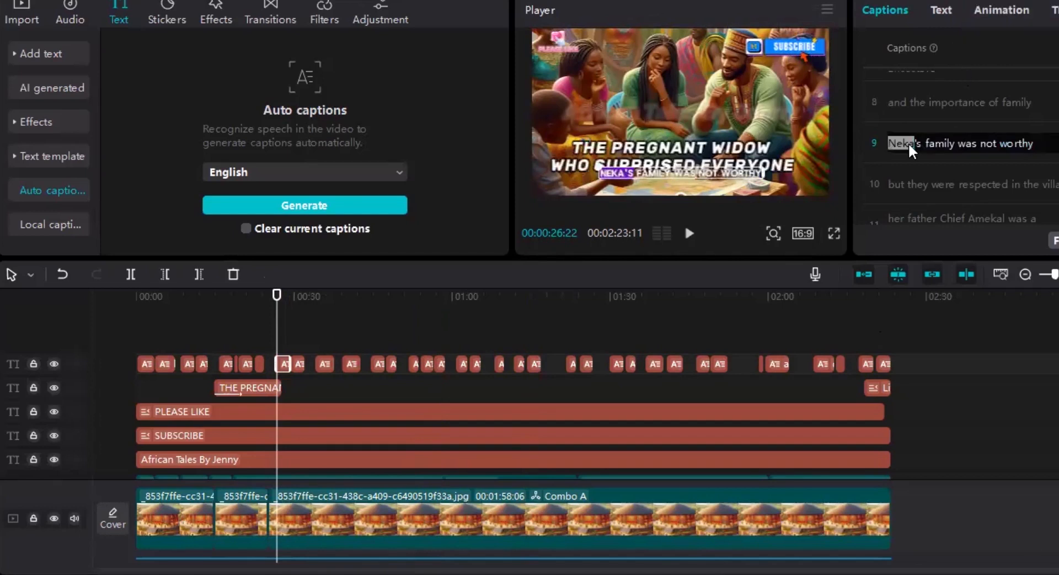
text(NNE)
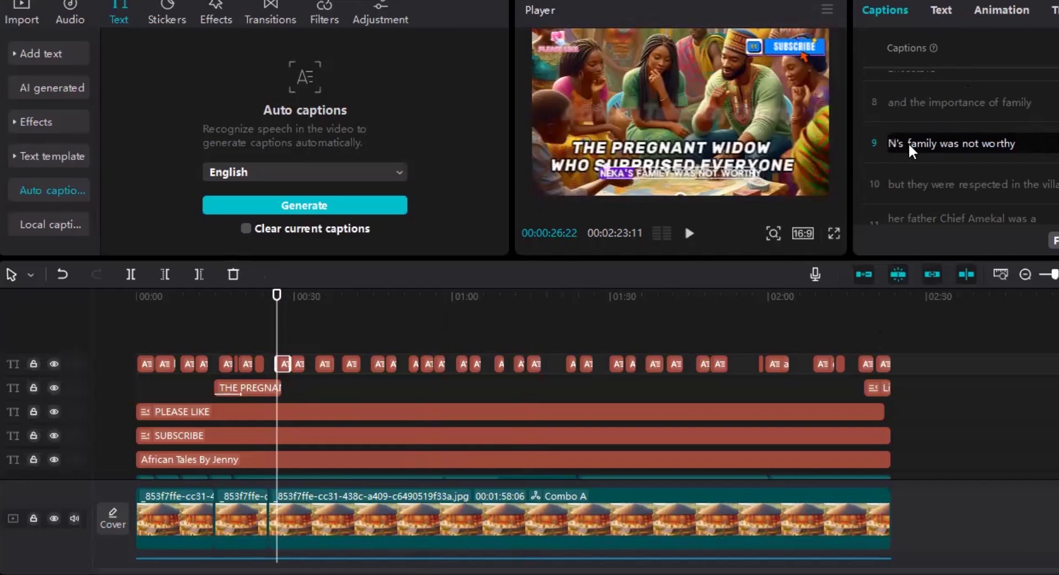
text(KA)
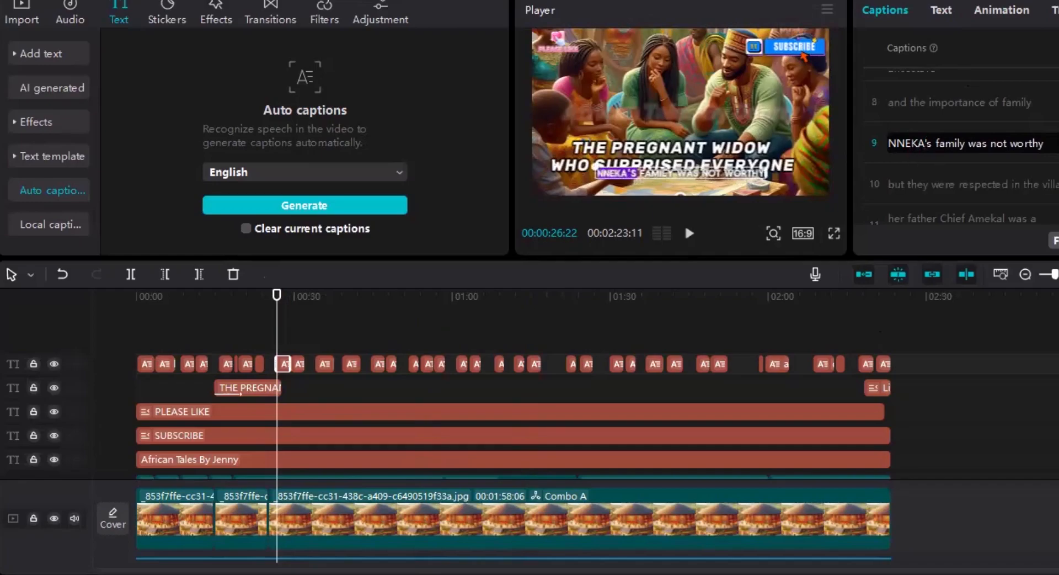
Try to replace the misspelled possessive form of the heroine's name throughout all captions.
key(ctrl+f)
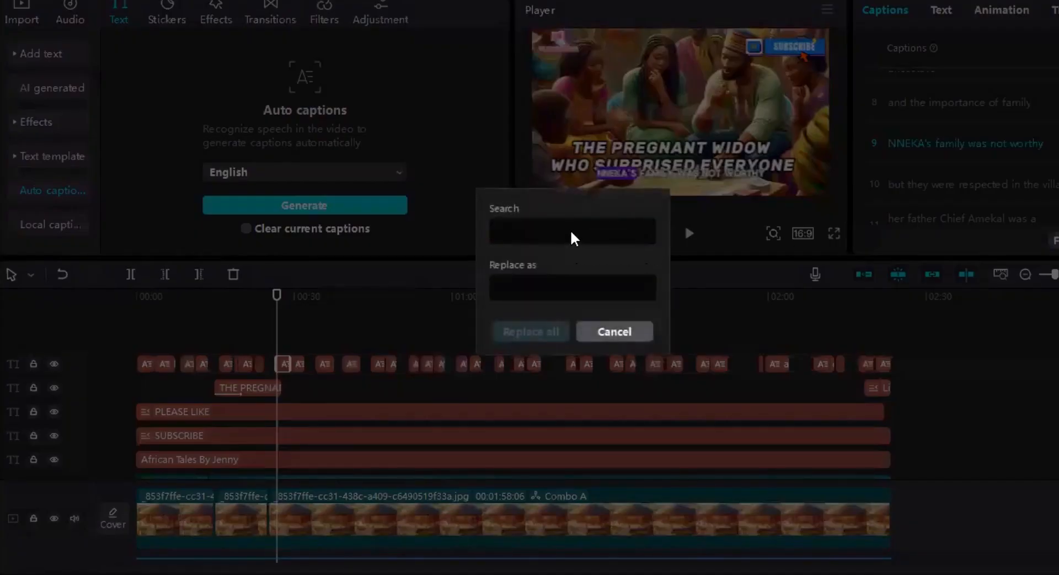
text(NEKA'S)
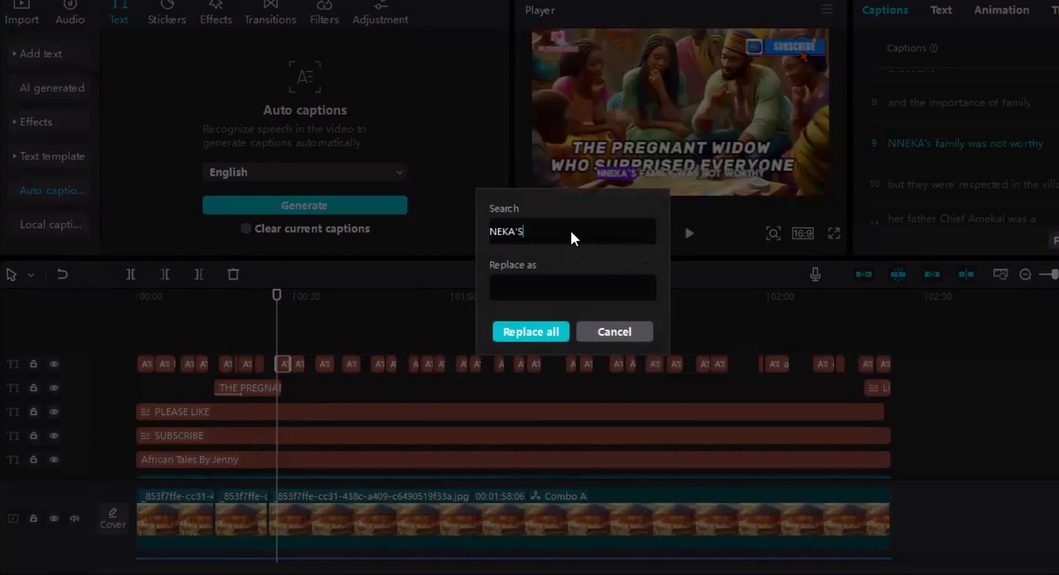
key(Tab)
text(TYPEWRITER)
key(ctrl+a)
text(N)
click(552, 330)
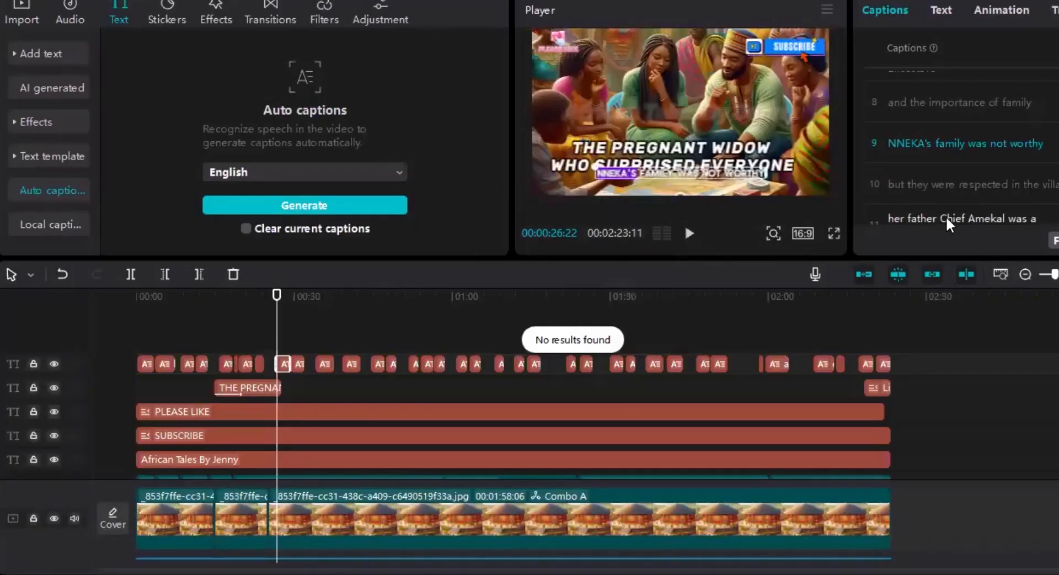
Replace the father's misspelled name in caption 11 with its correct spelling in capitals throughout all captions.
double_click(985, 219)
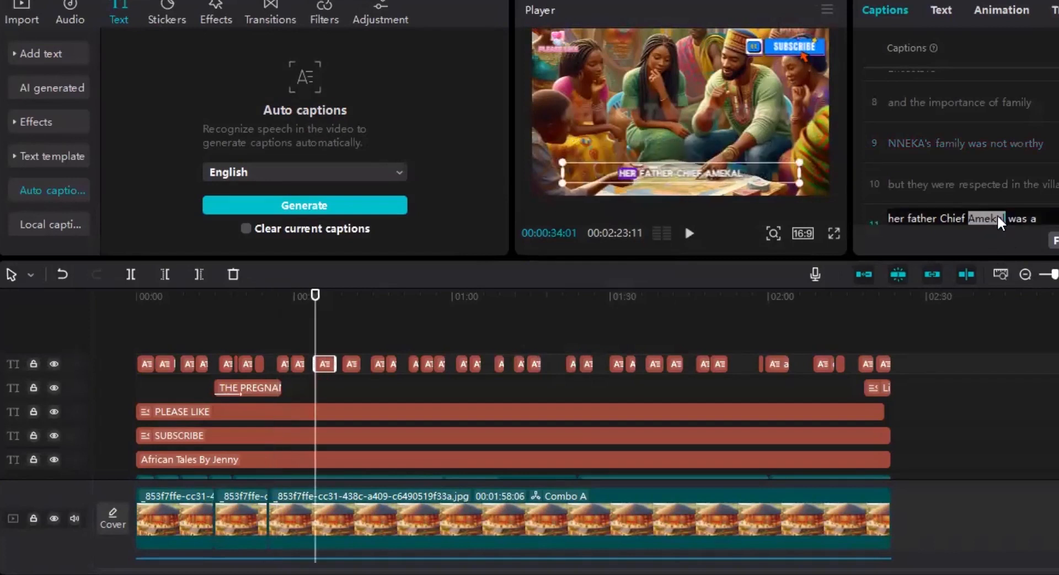
click(1053, 240)
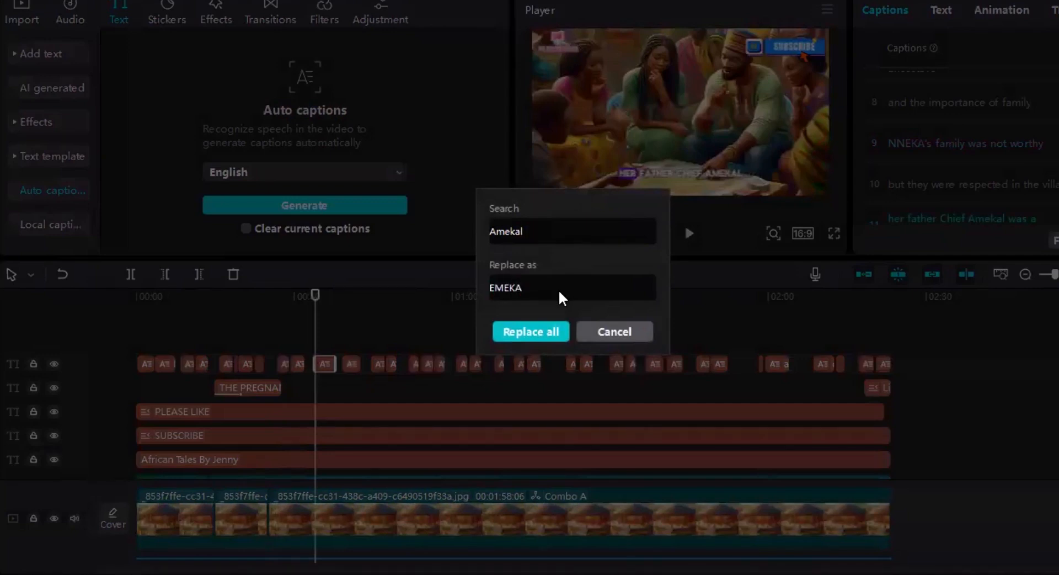
click(546, 333)
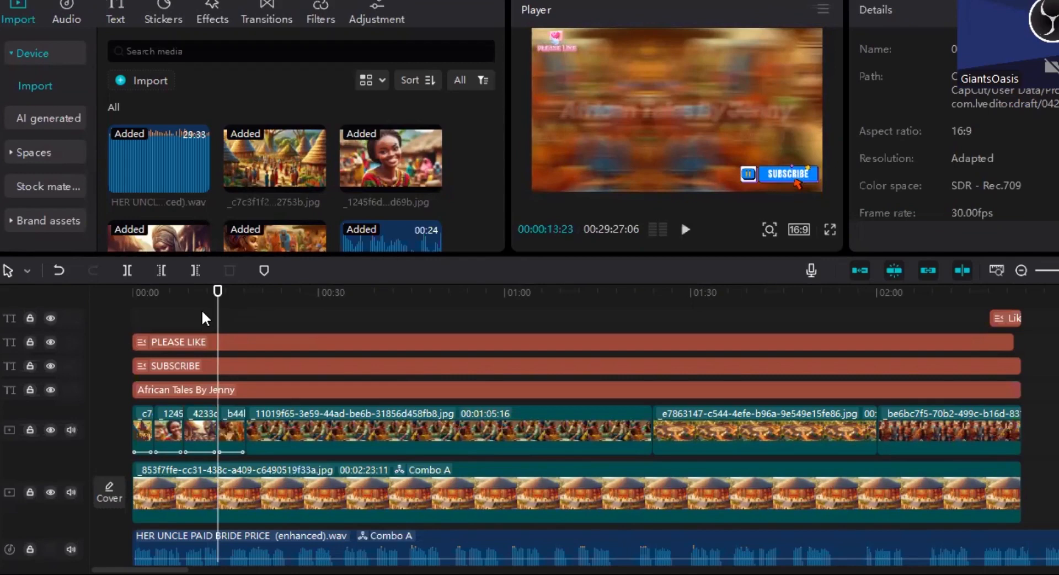
Add a default text clip at 00:00:14:25 and extend it to about 00:00:28.
click(204, 292)
drag(204, 291, 226, 321)
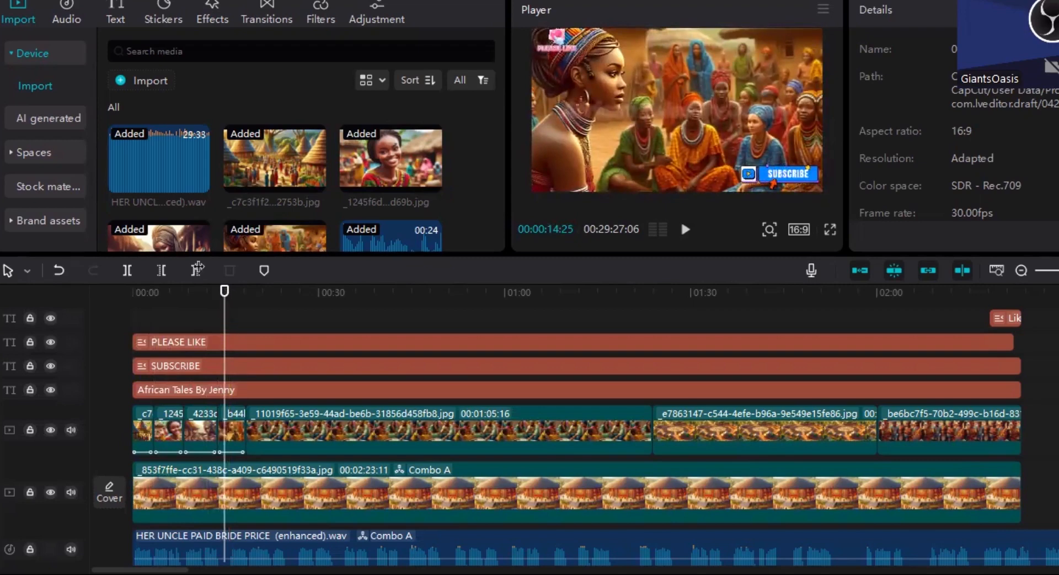
click(112, 8)
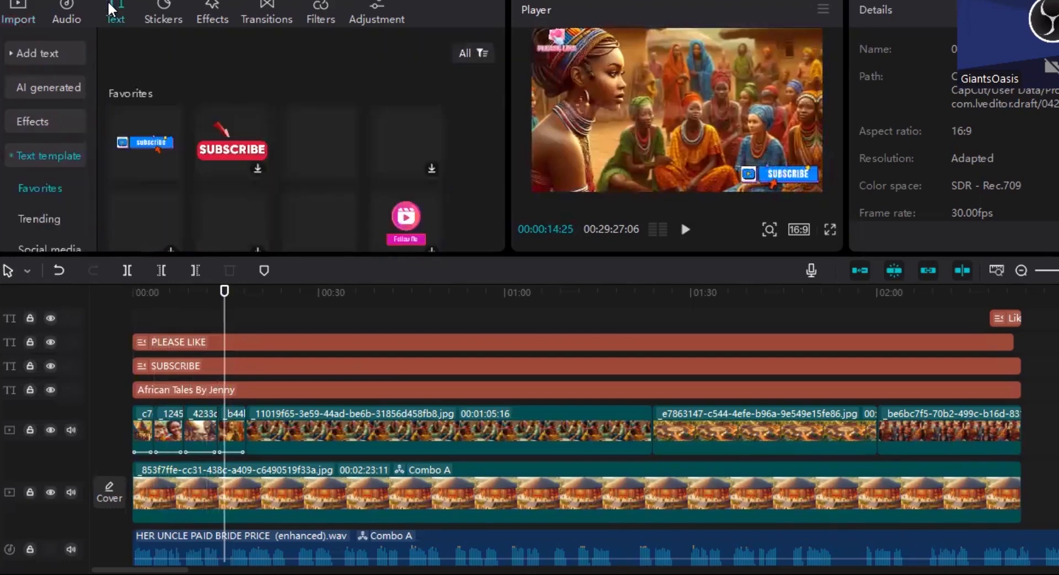
click(46, 55)
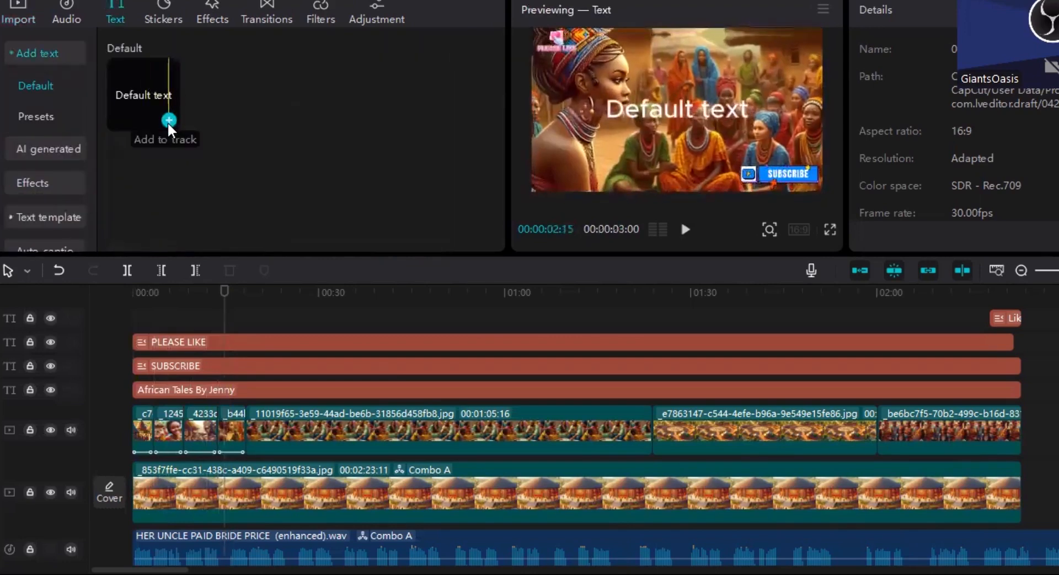
click(168, 121)
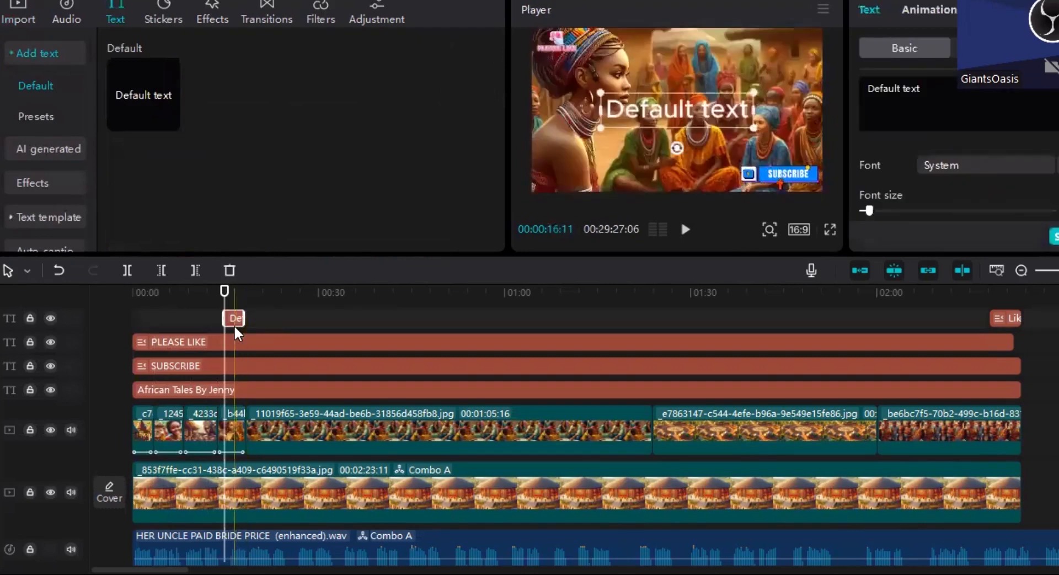
drag(244, 318, 305, 325)
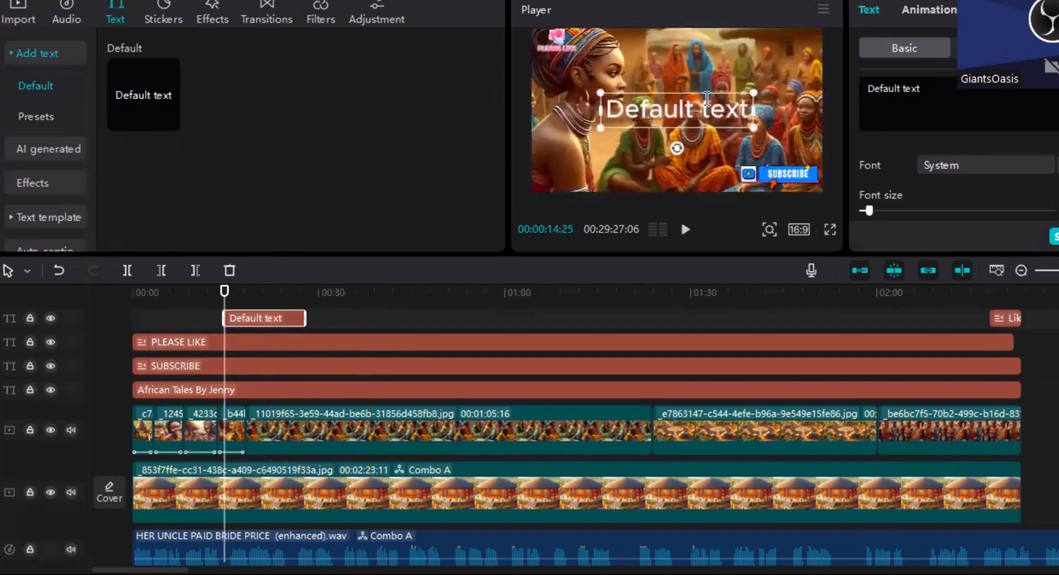
Replace the placeholder in the new text clip with the title "THE PREGNANT WIDOW WHO SURPRISED EVERYONE".
double_click(706, 101)
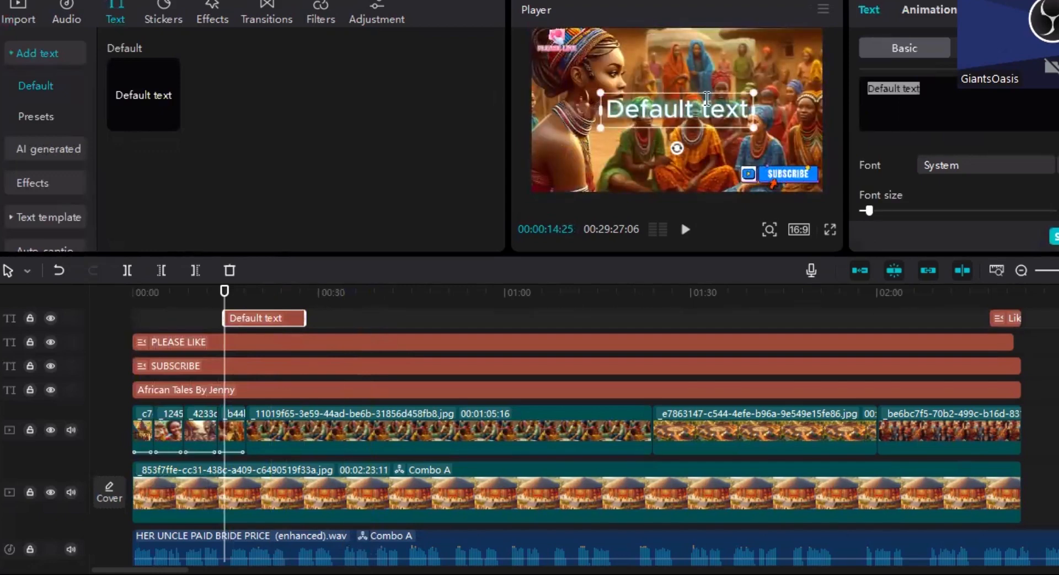
text(T)
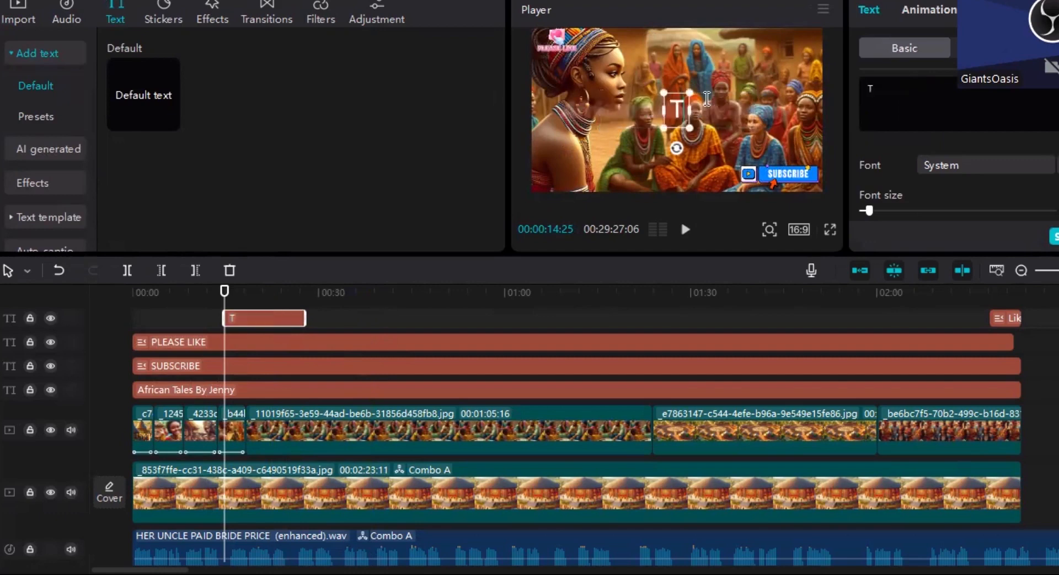
text(HE P)
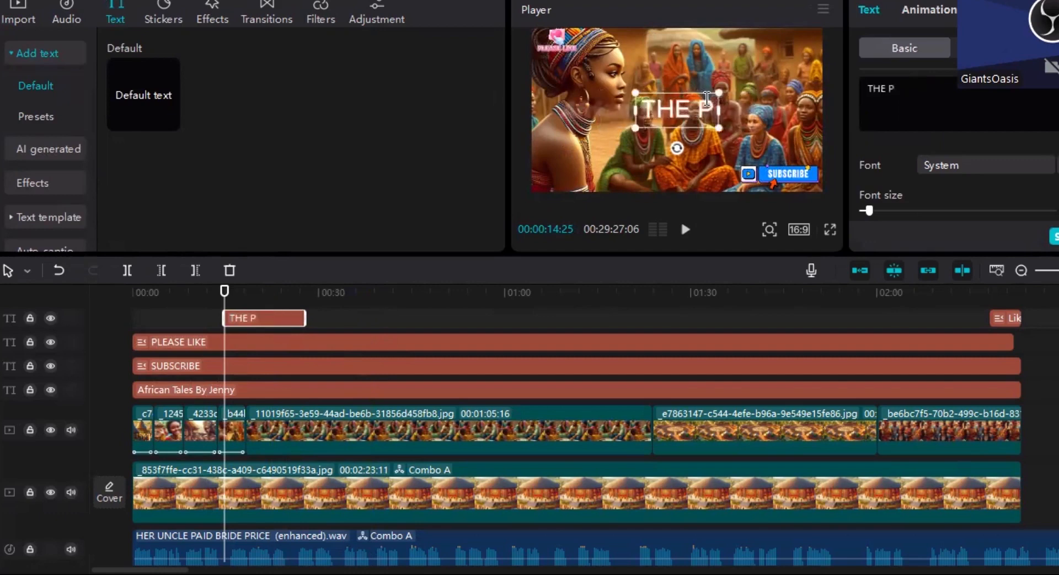
text(REG)
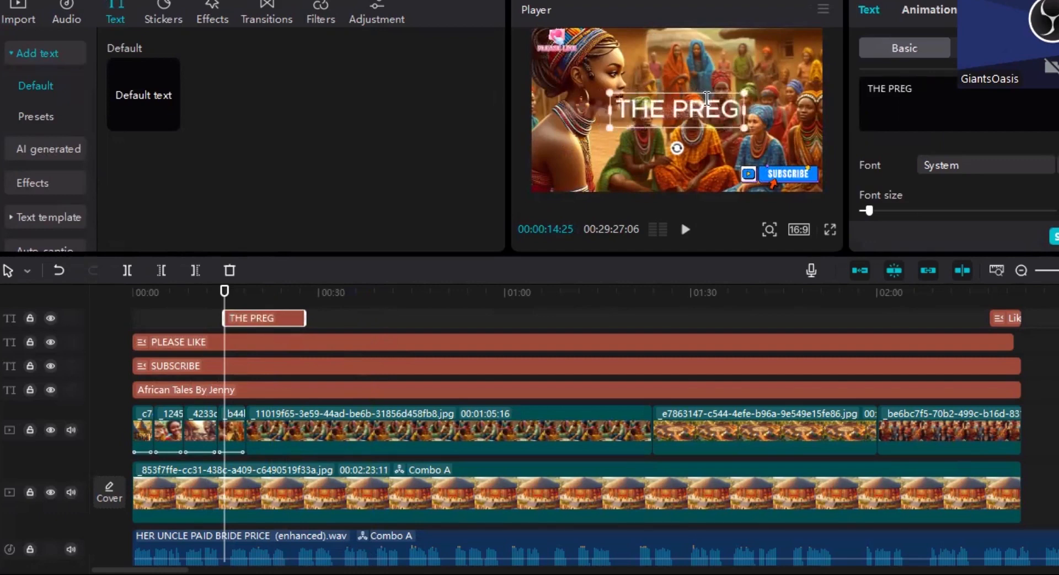
text(NANT WI)
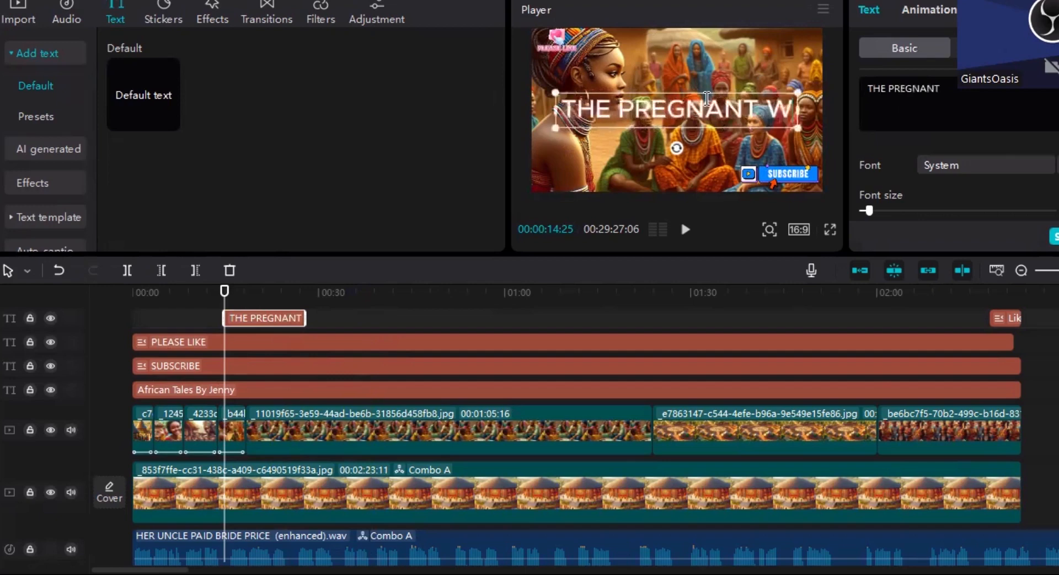
text(DOW)
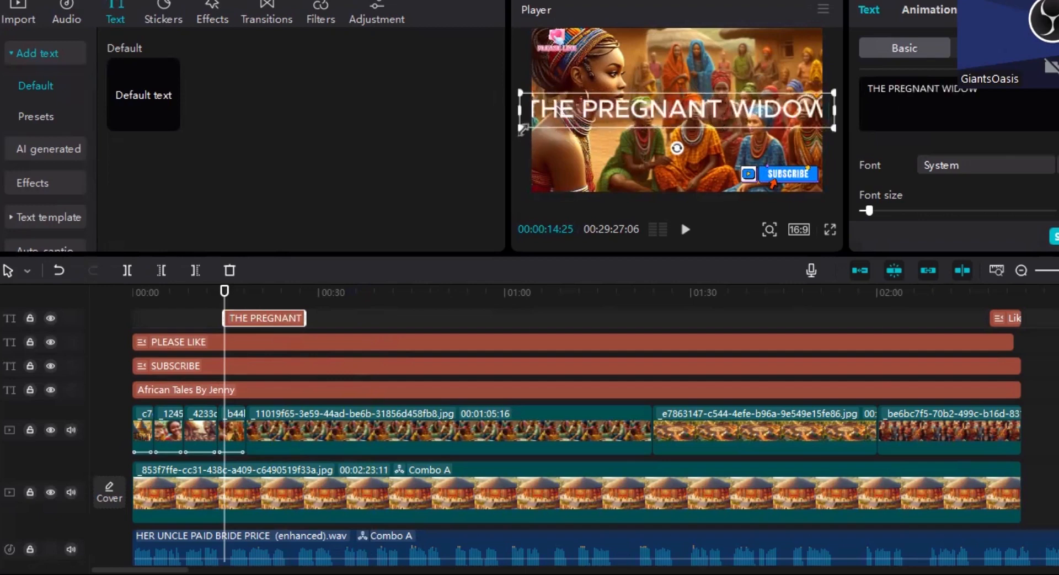
drag(522, 129, 530, 126)
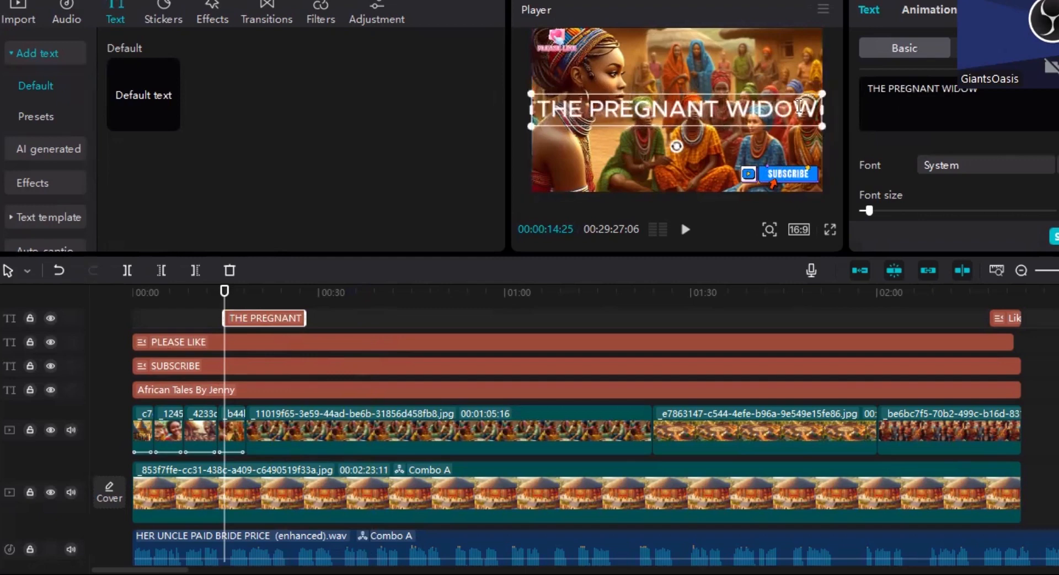
text(WHO)
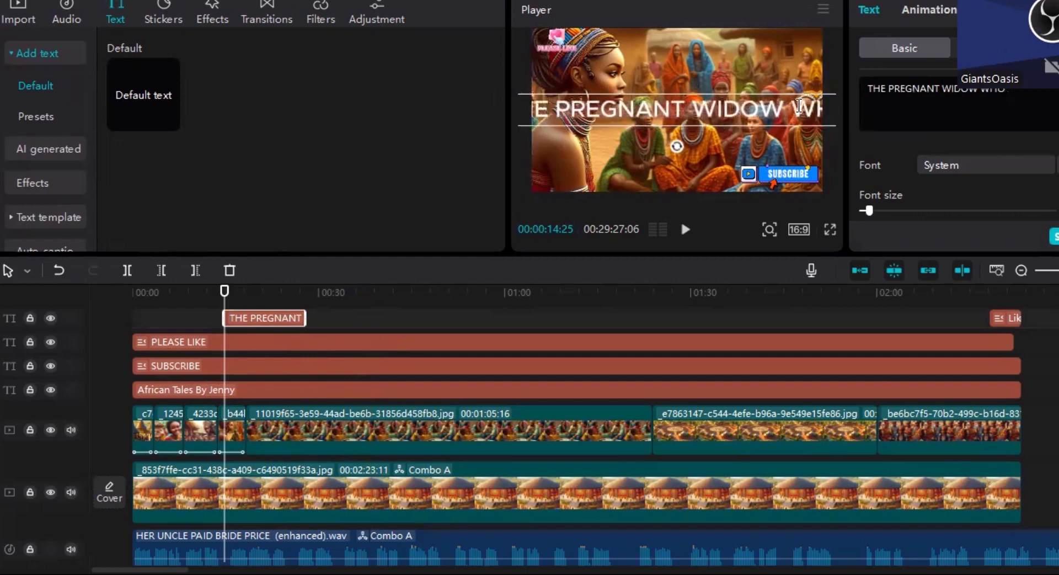
text( SURP)
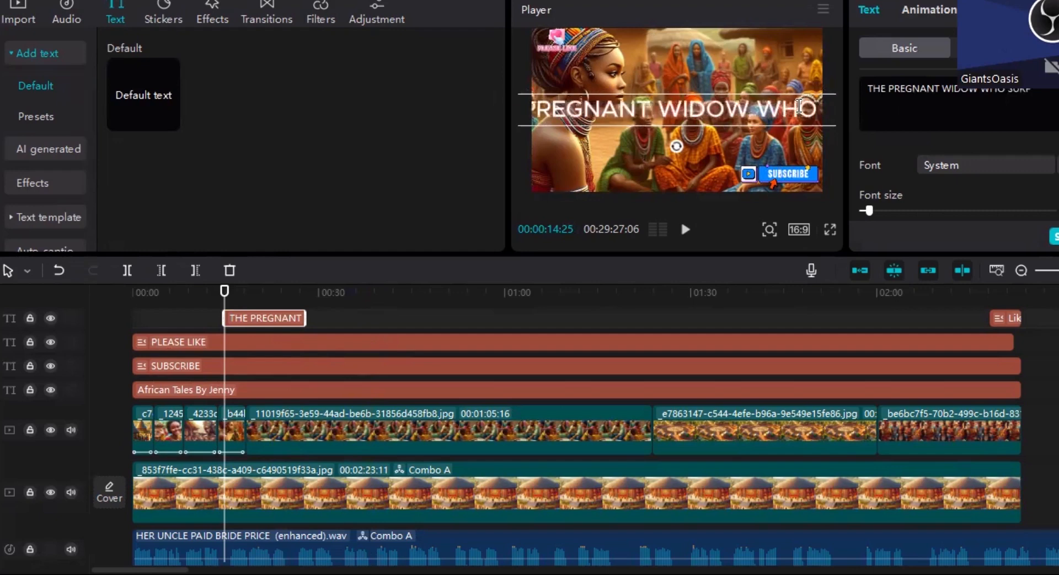
text(RISED)
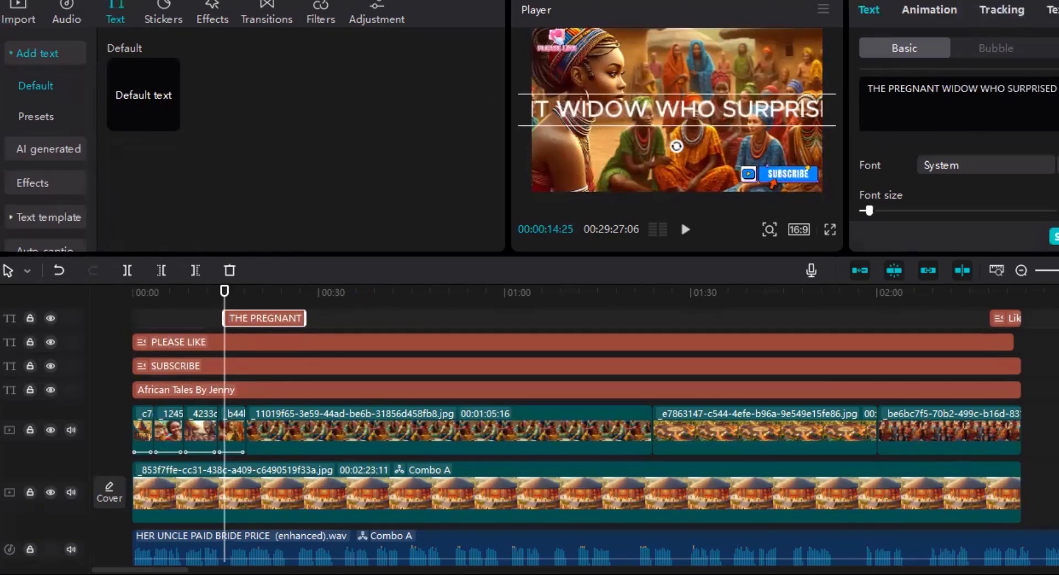
Reduce the title's font size slightly and break it into two lines before "WHO SURPRISED EVERYONE".
key(Down)
key(Down)
key(Down)
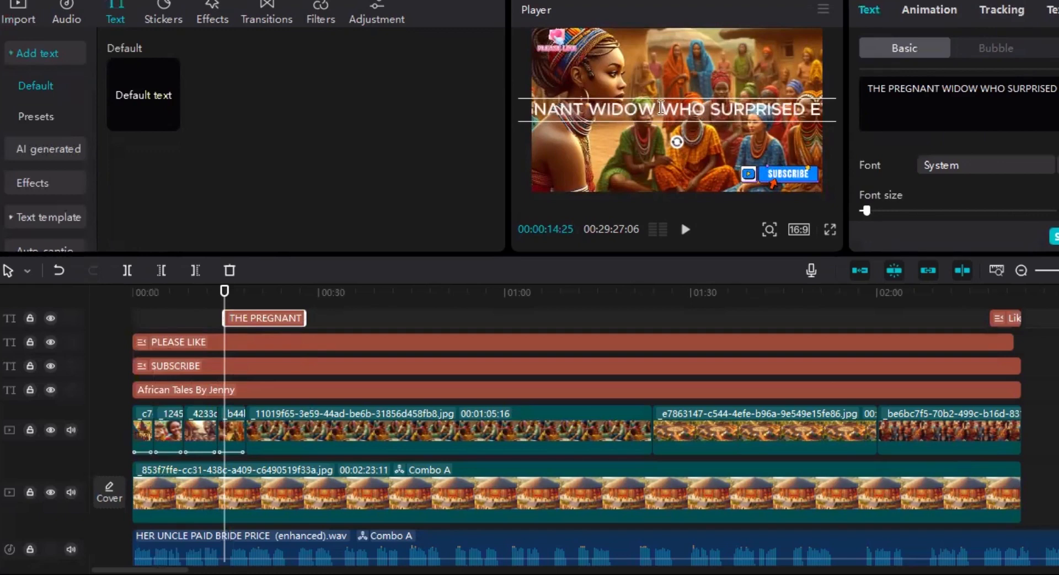
click(661, 108)
key(Return)
click(698, 88)
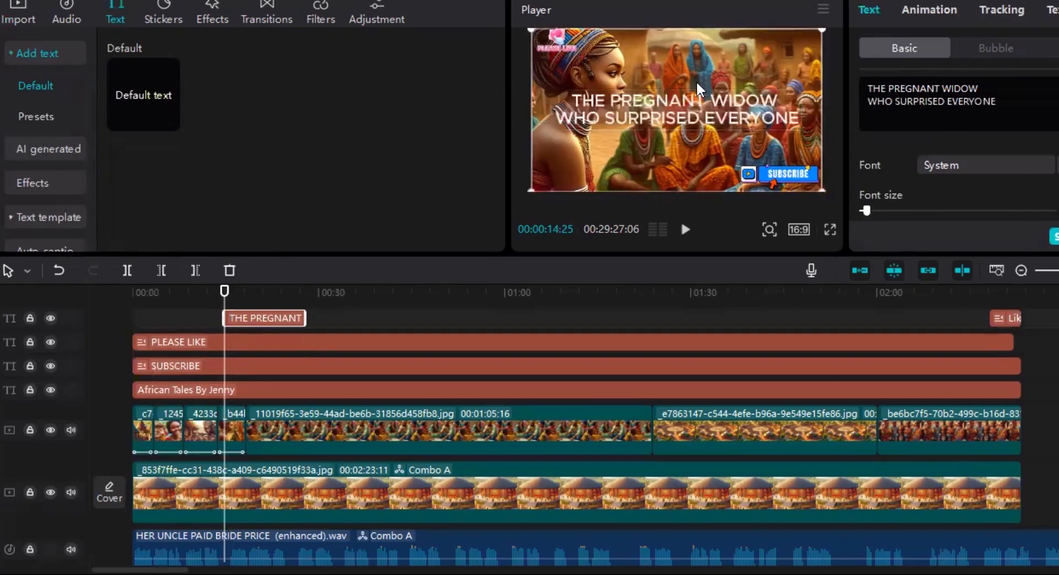
Move the title near the lower edge of the video frame and the SUBSCRIBE graphic to the frame's upper-right corner.
click(697, 88)
click(709, 108)
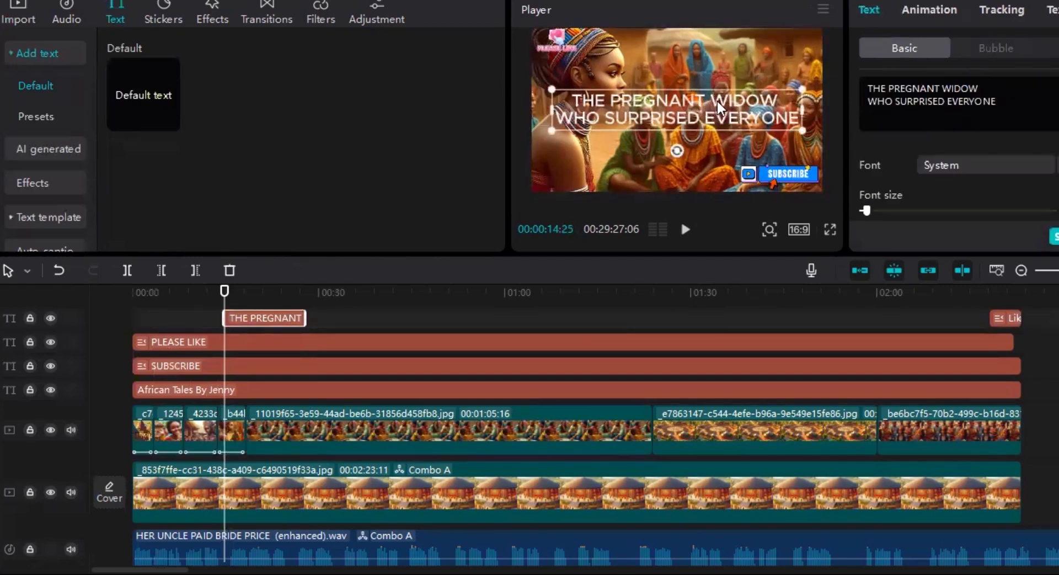
drag(713, 113, 708, 134)
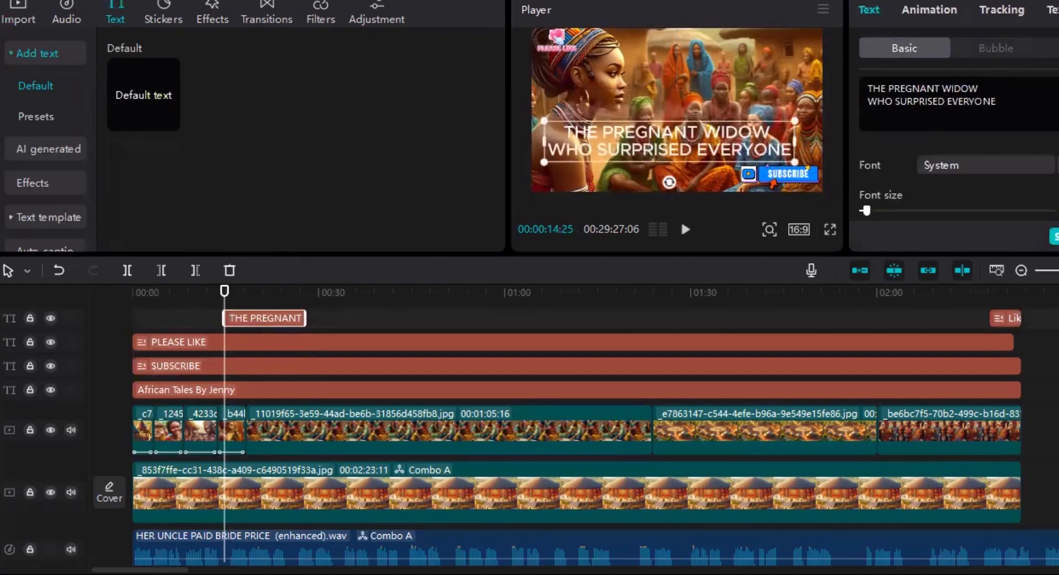
drag(794, 177, 803, 60)
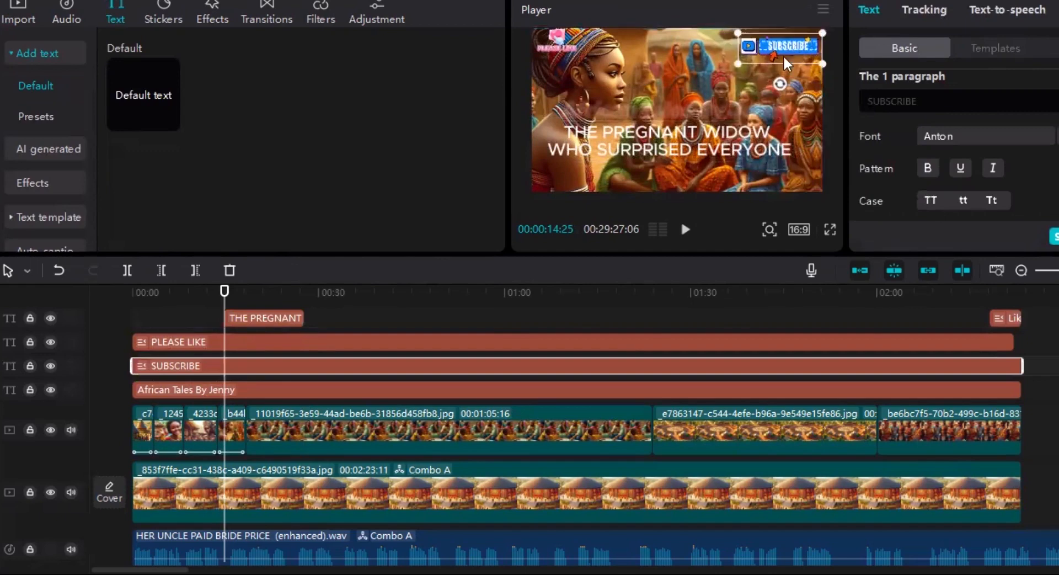
click(715, 148)
drag(715, 148, 713, 159)
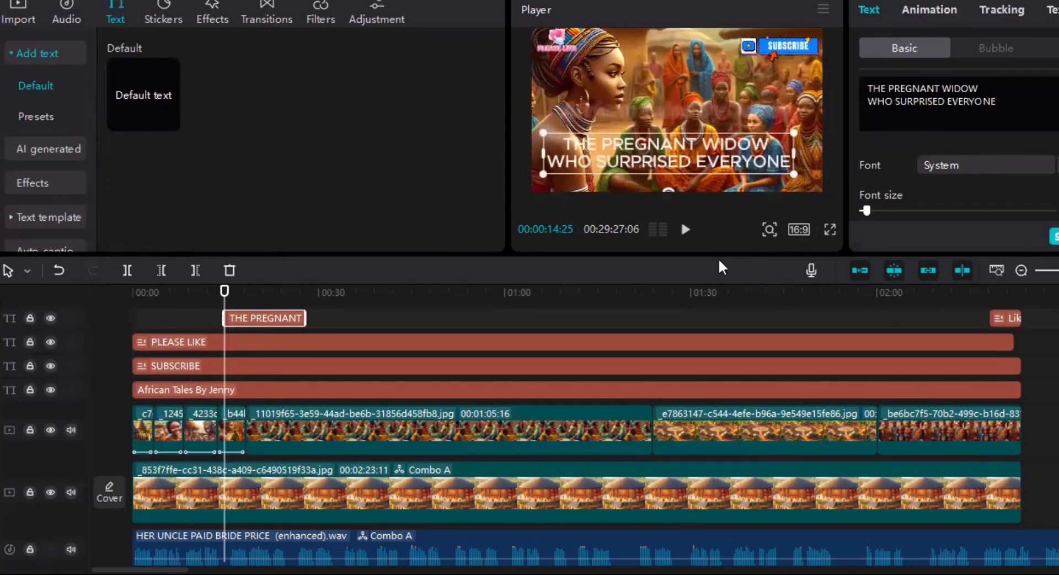
Set the title's font to Rubik and apply the white preset style with a black outline.
drag(720, 260, 720, 290)
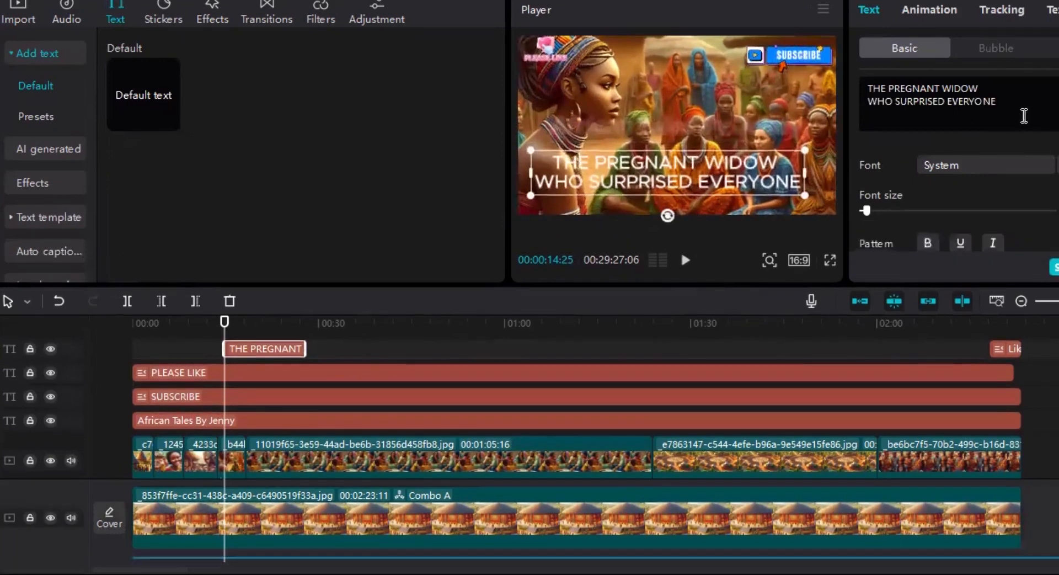
click(997, 175)
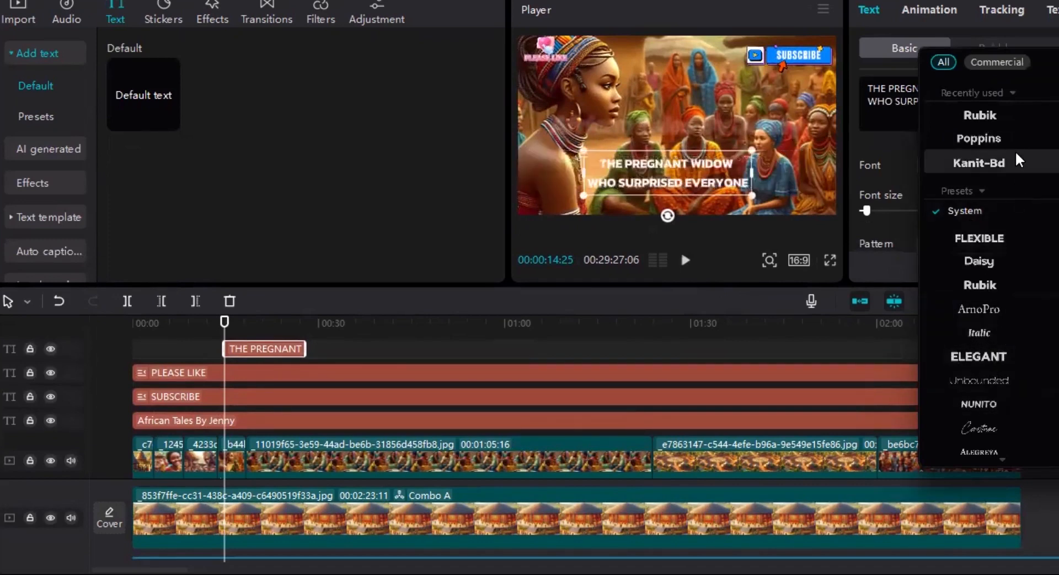
click(1014, 116)
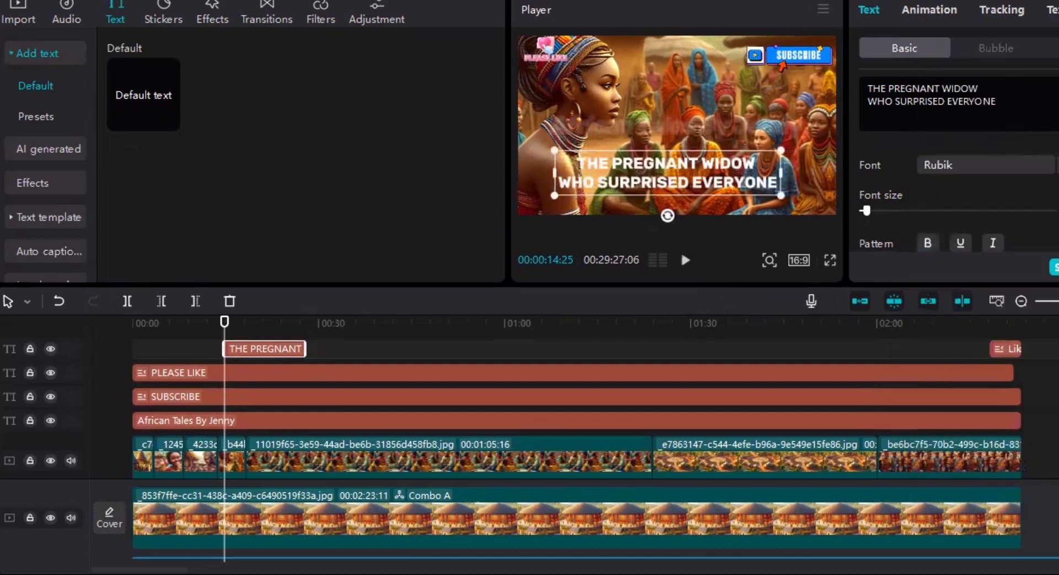
scroll(959, 166, down, 3)
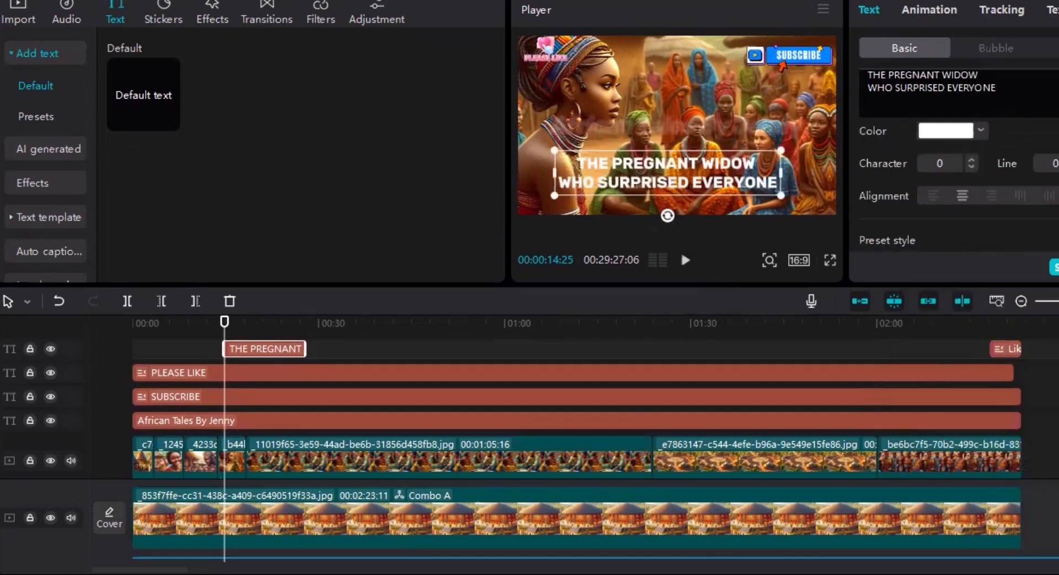
scroll(923, 142, down, 4)
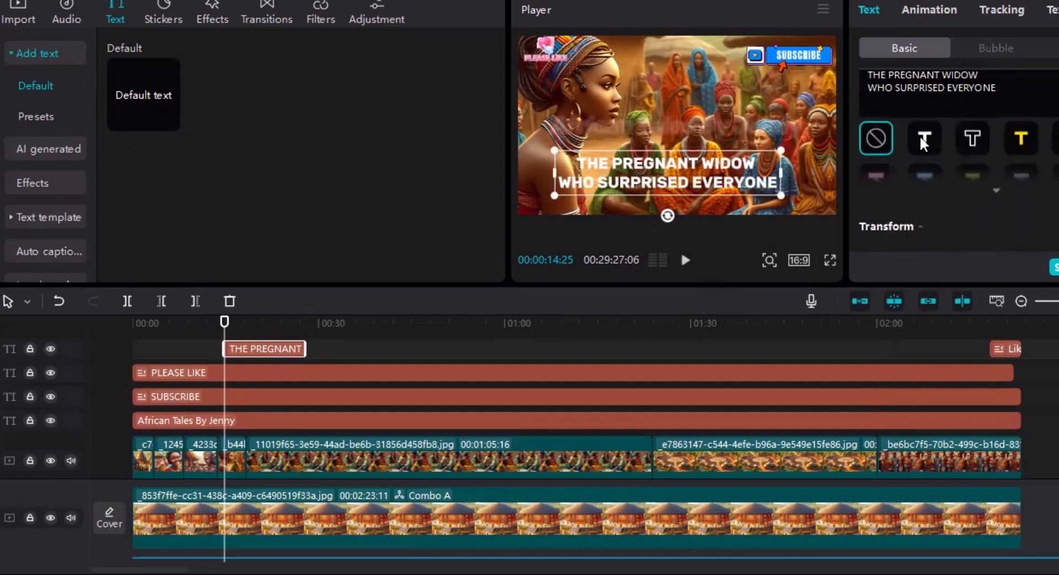
click(923, 142)
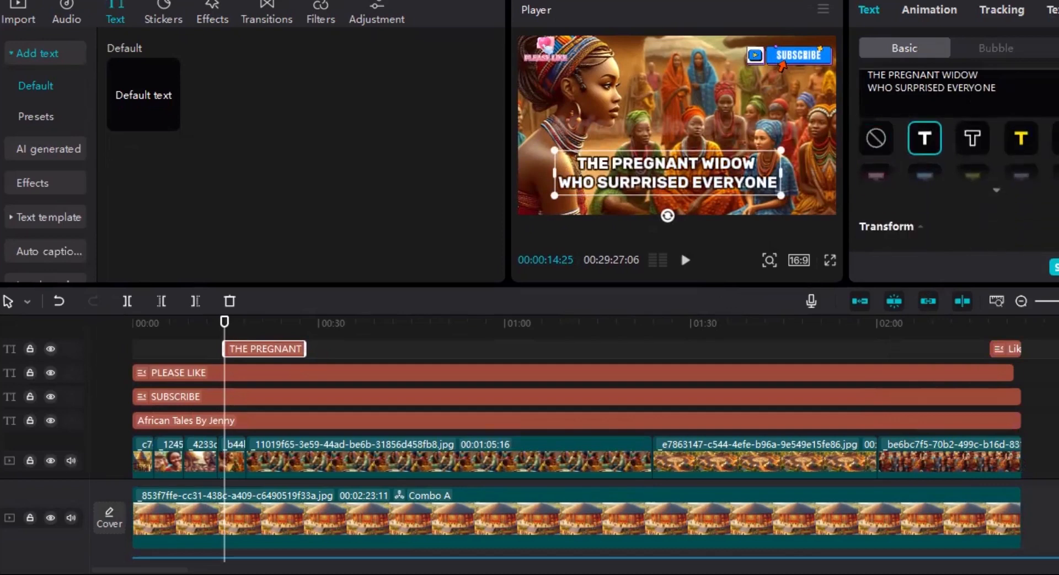
Try other preset styles on the title, including black with a white outline and pink, and return to white with a black outline.
scroll(959, 180, up, 1)
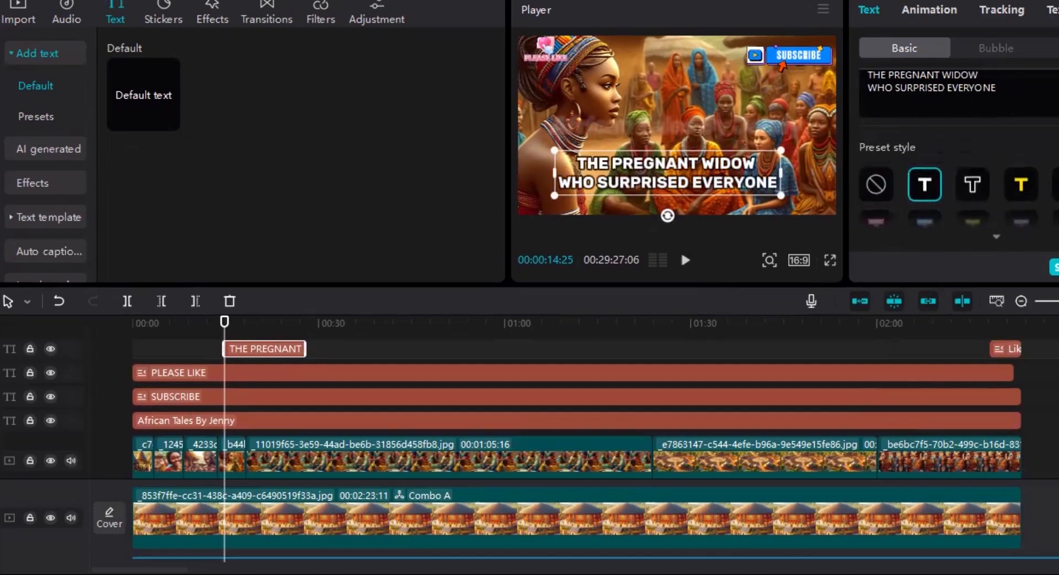
click(972, 192)
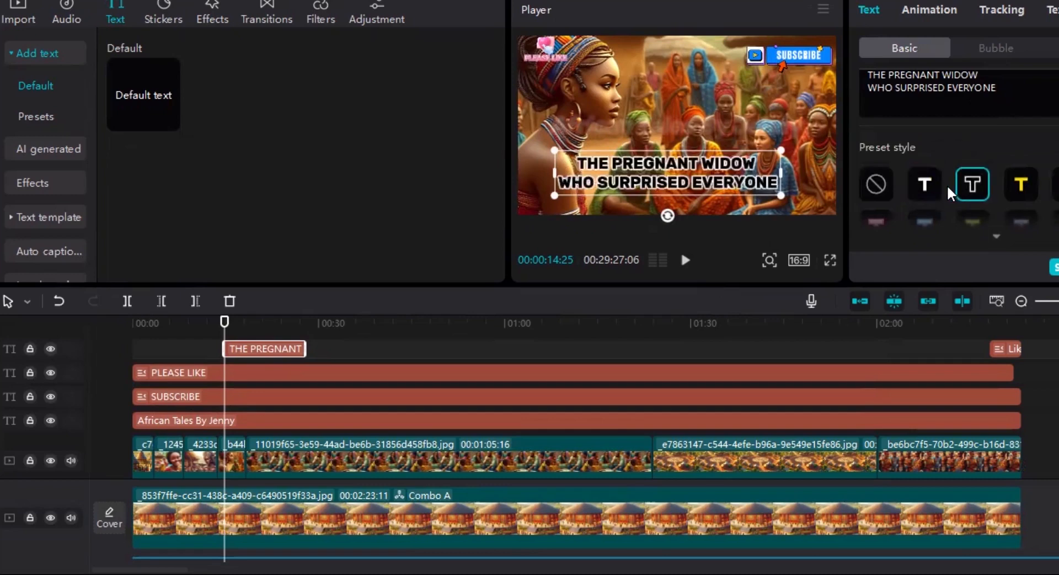
click(928, 192)
click(1055, 185)
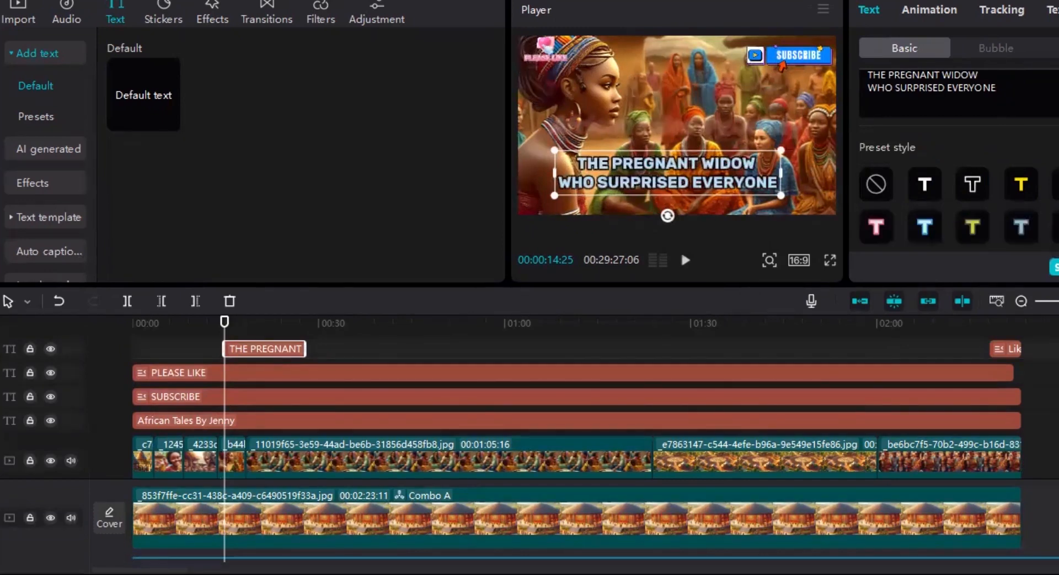
click(1021, 231)
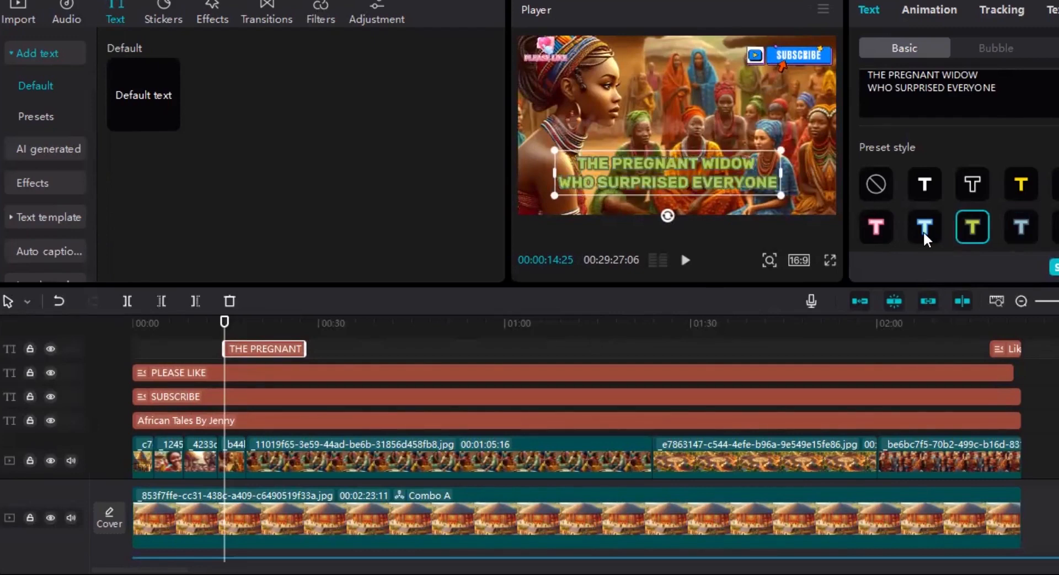
click(876, 227)
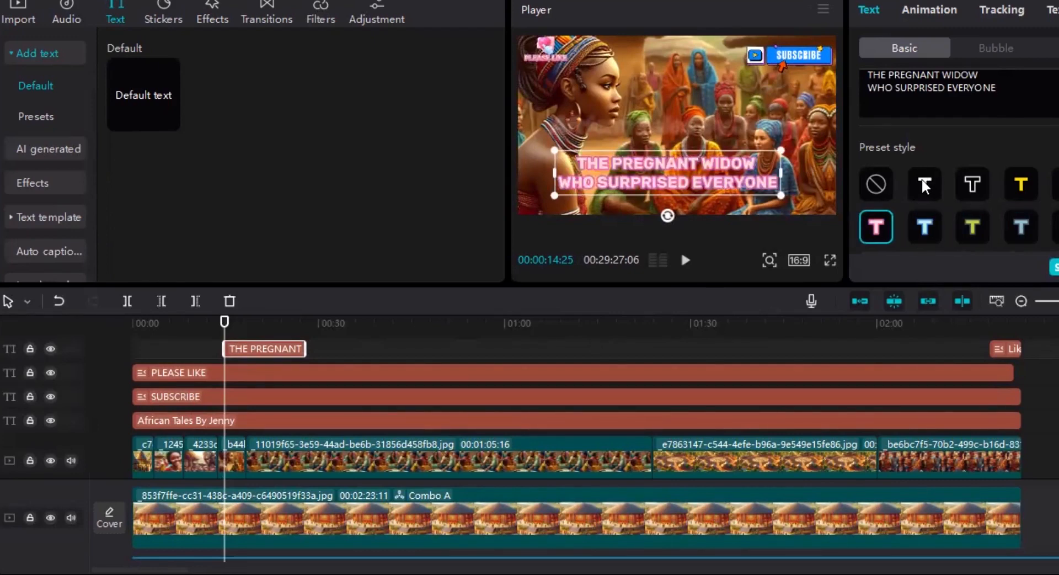
click(926, 186)
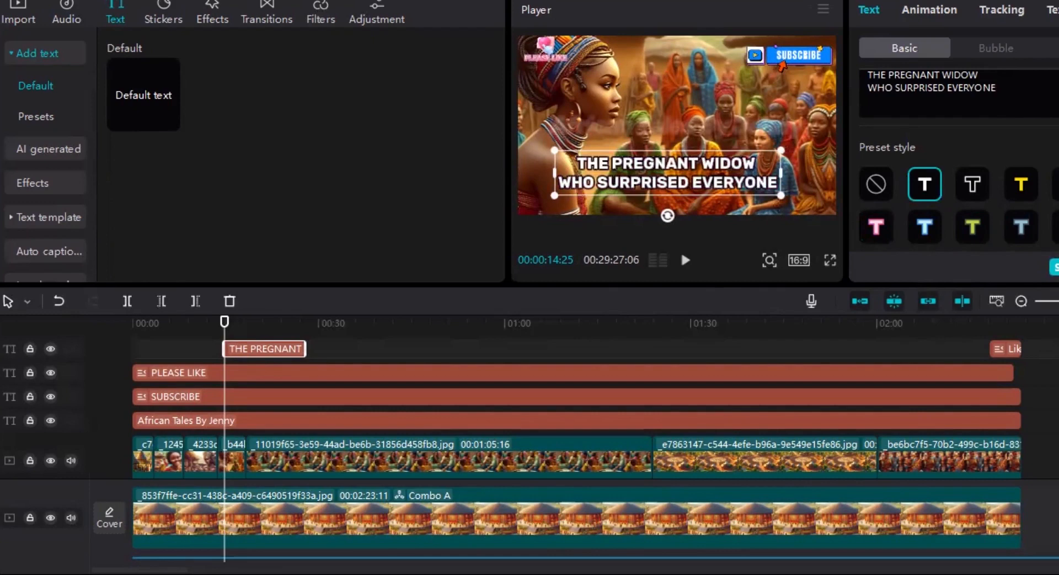
Try increasing the title's line spacing up to 10 and return it to 0.
scroll(959, 182, up, 3)
scroll(959, 183, down, 3)
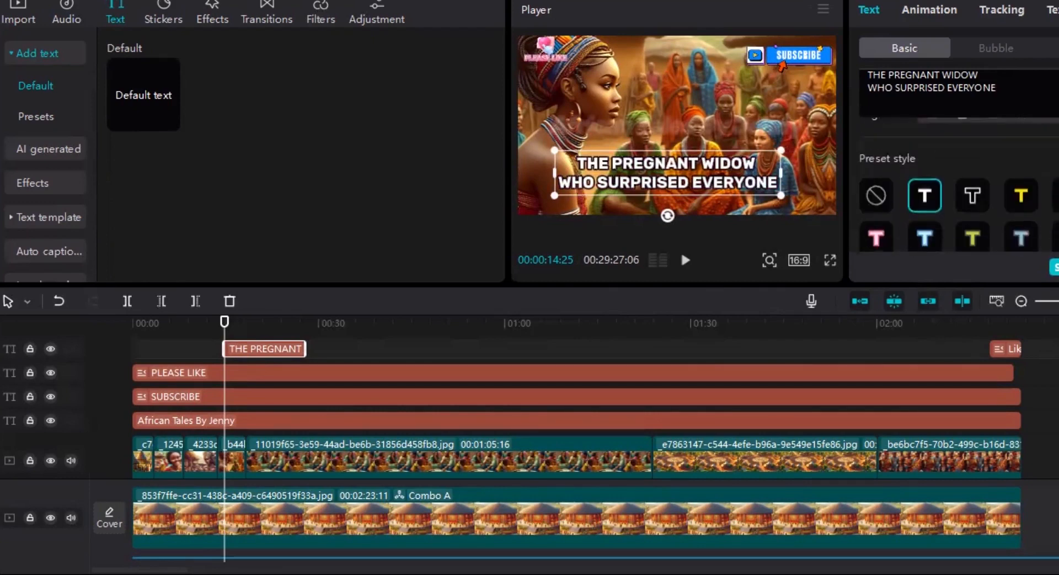
scroll(959, 182, up, 3)
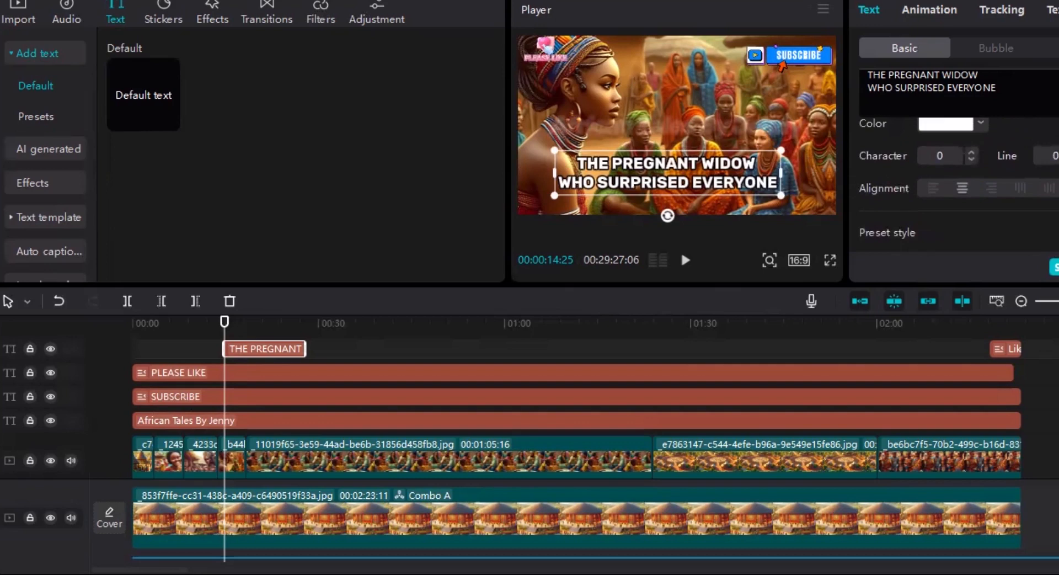
key(Up)
key(Up)
key(Up)
key(Up)
key(Up)
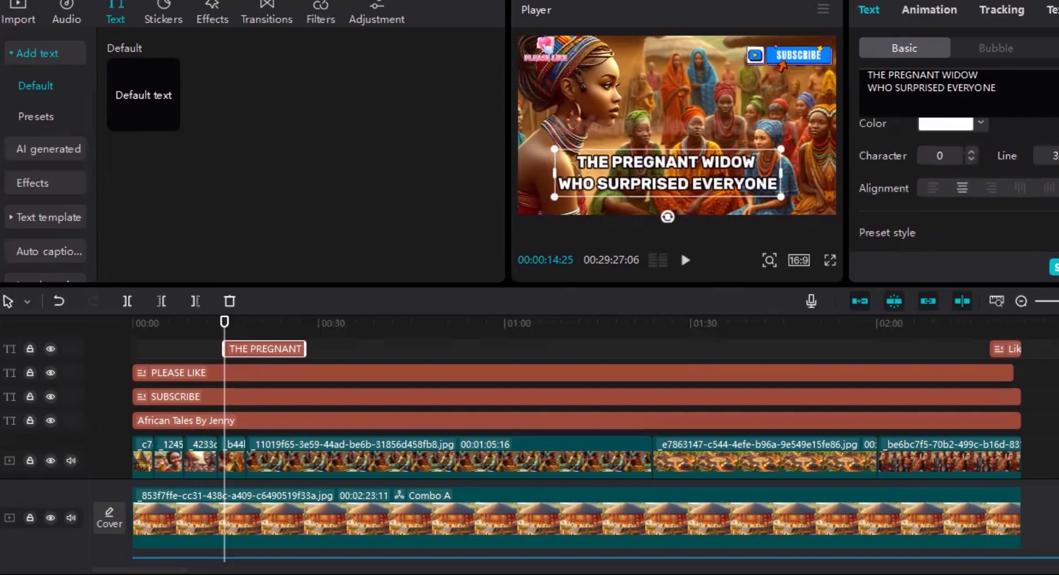
key(Up)
key(Up)
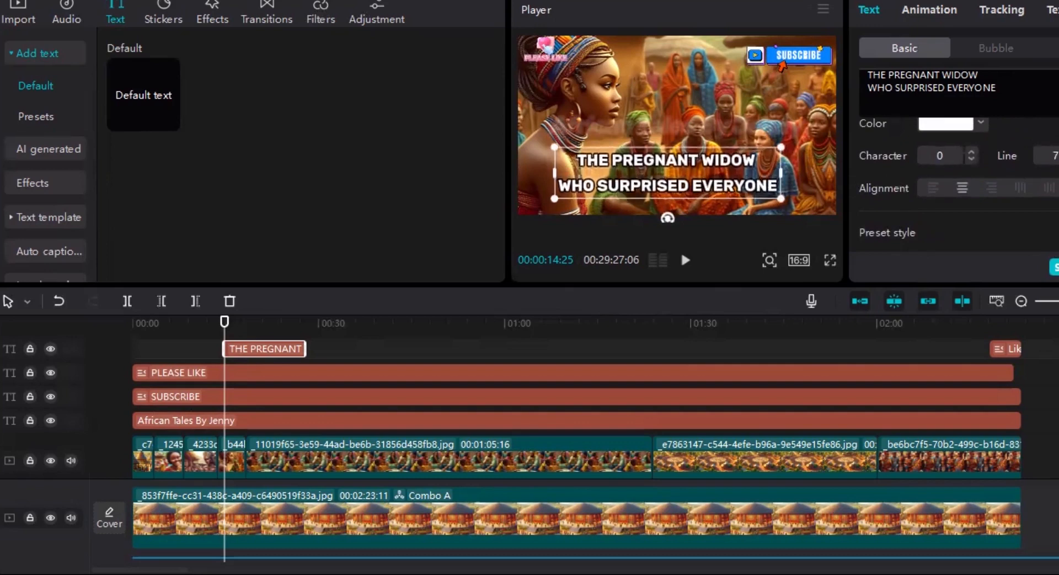
key(Up)
key(Up)
key(Up)
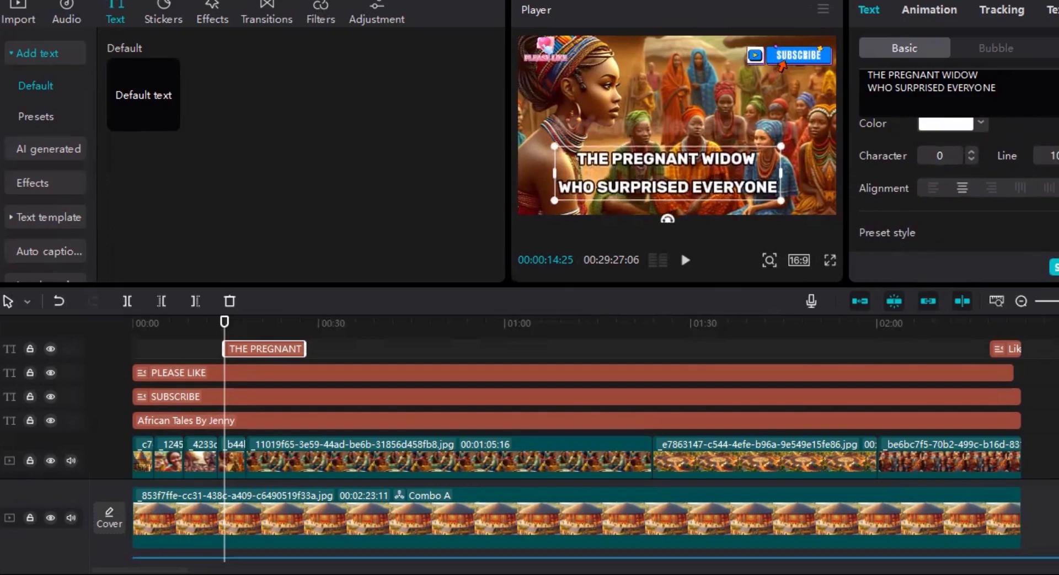
key(Down)
key(Down)
key(Down)
key(Down)
key(Down)
key(Down)
key(Down)
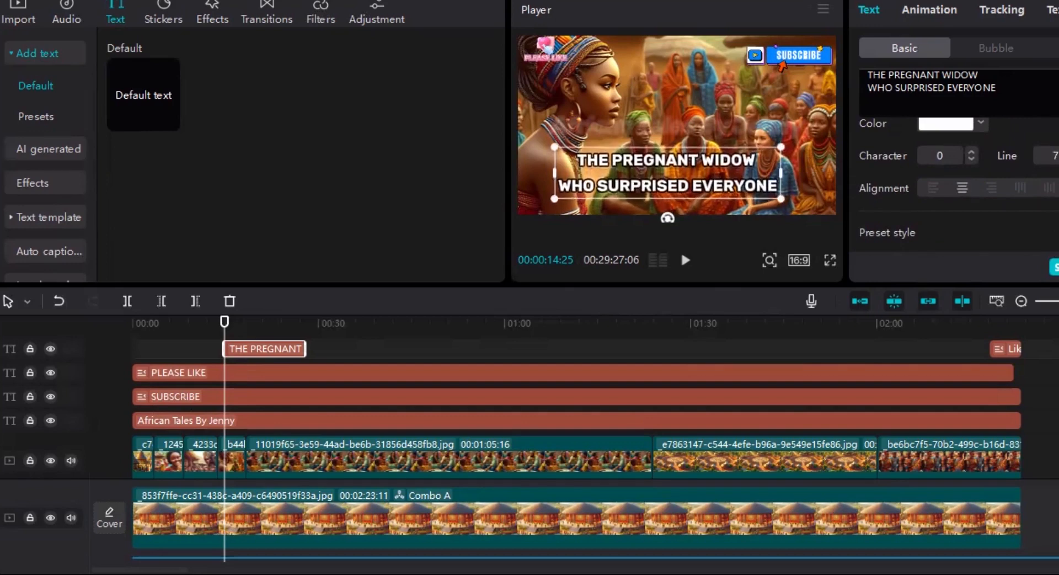
key(Down)
key(Down)
key(Down)
key(Down)
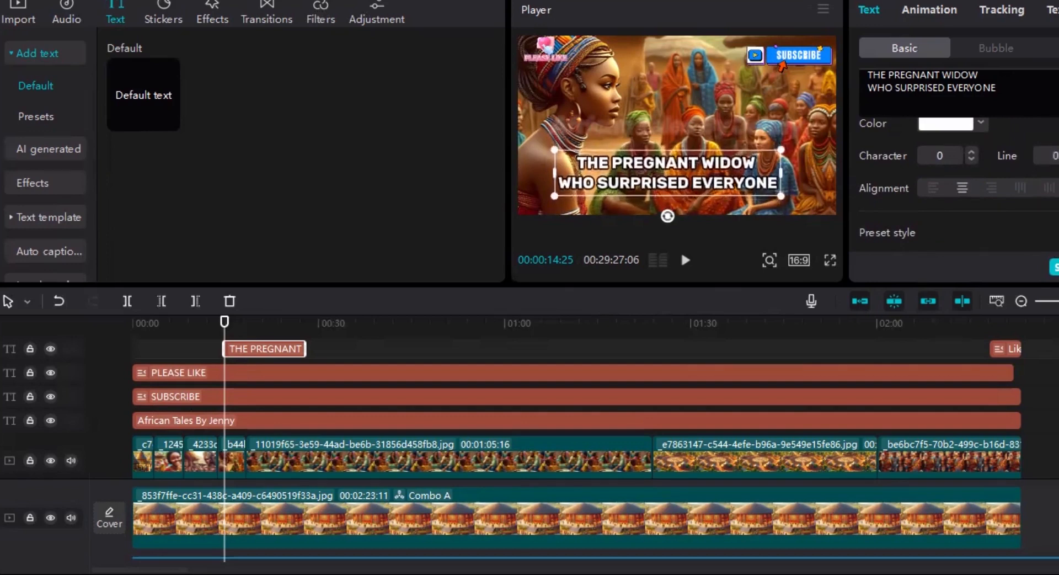
Reduce the title's line spacing and set its character spacing to 1 after trying up to 3.
key(Down)
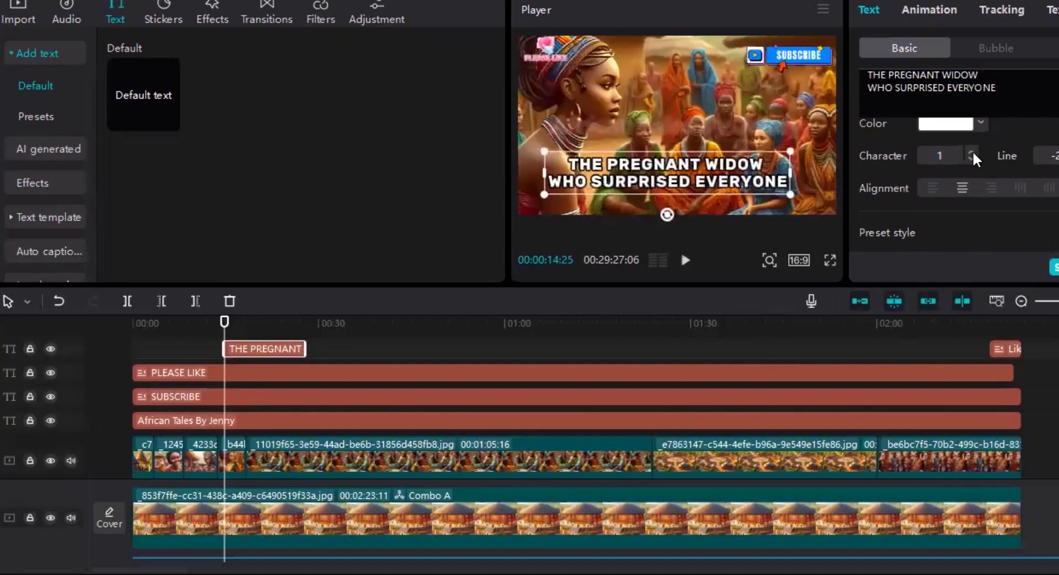
click(971, 152)
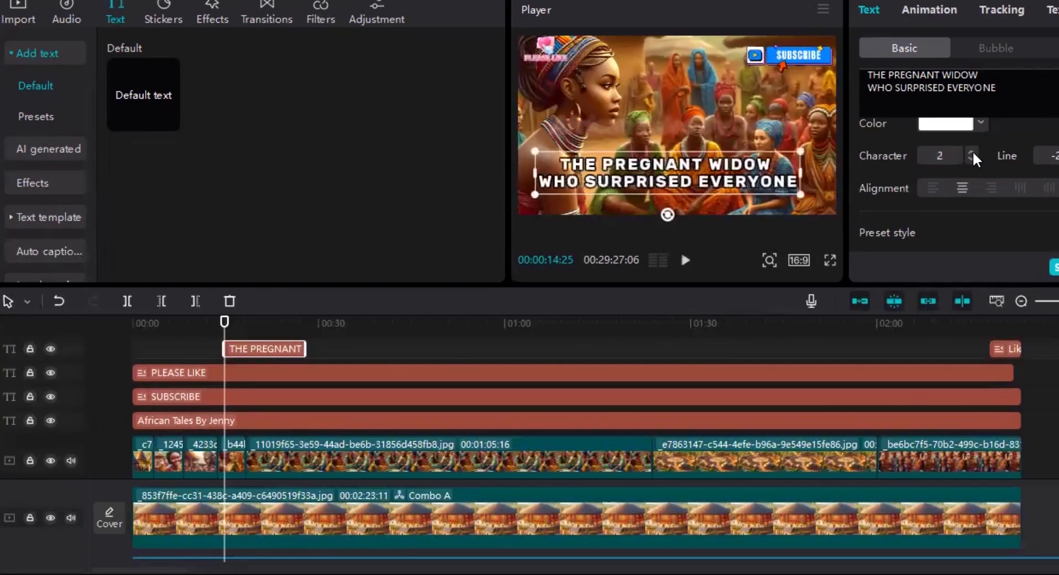
click(971, 152)
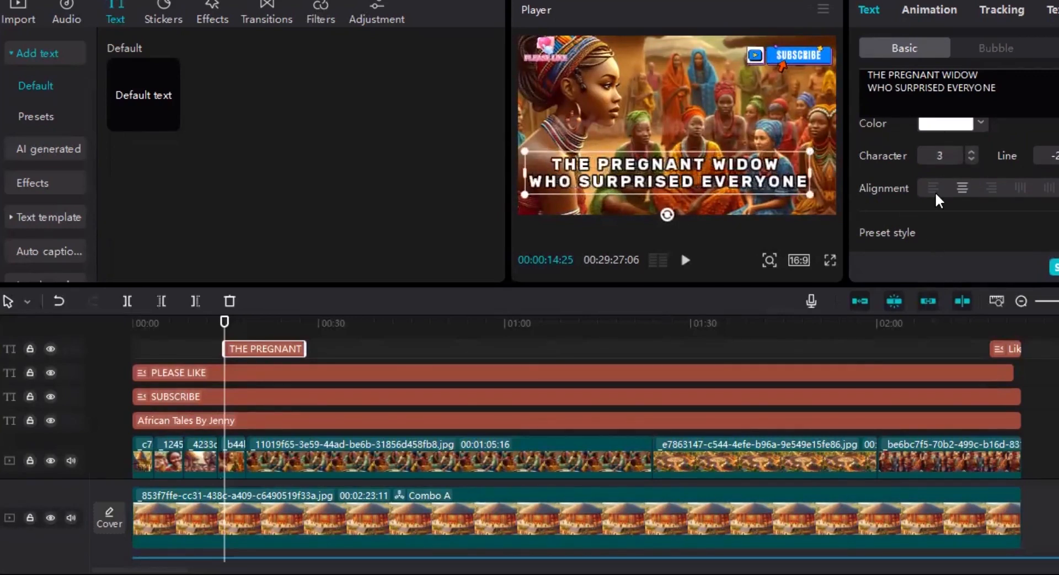
click(972, 159)
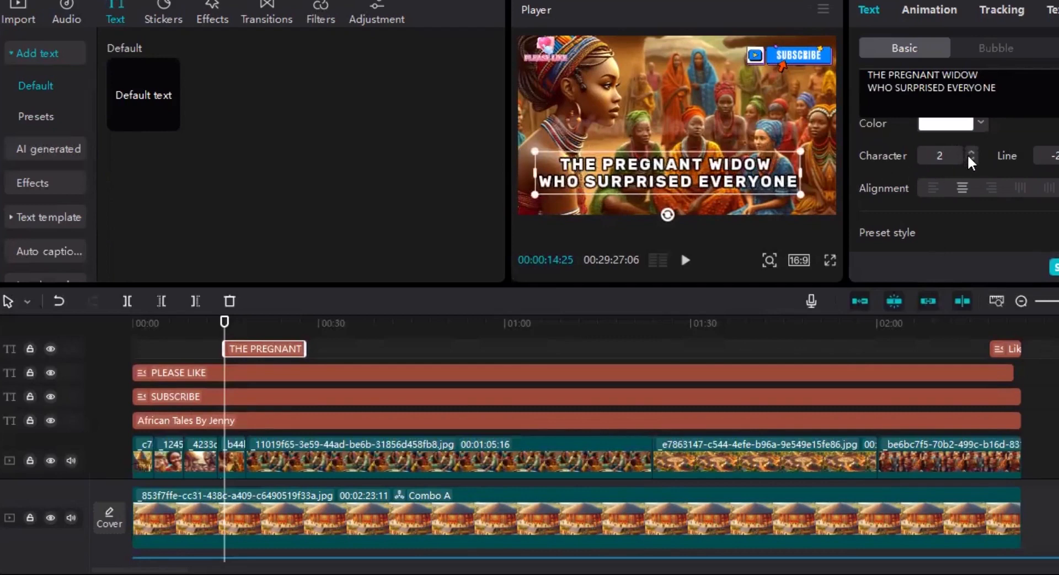
click(969, 159)
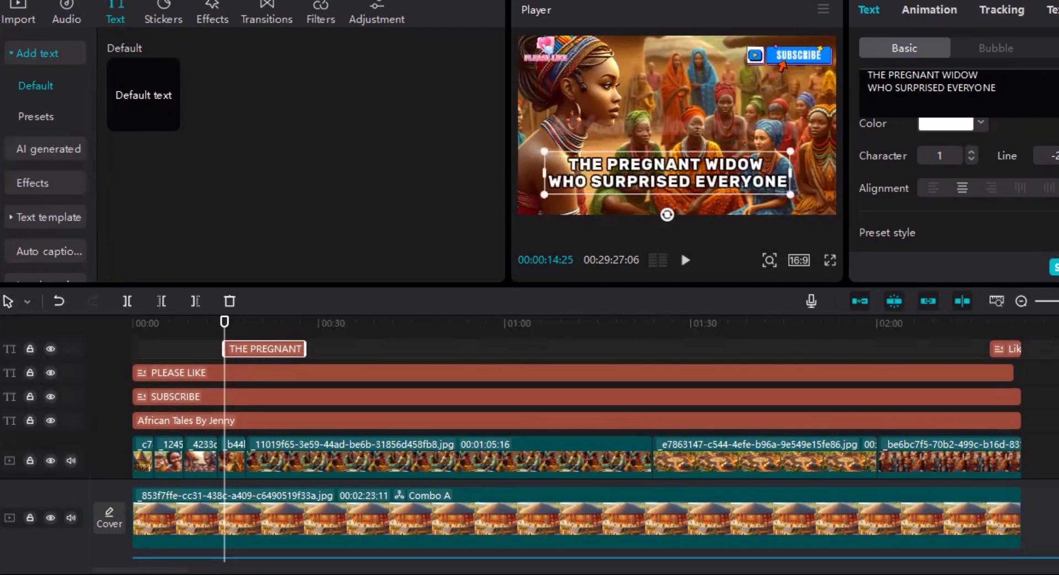
Make the title text italic.
scroll(959, 165, up, 5)
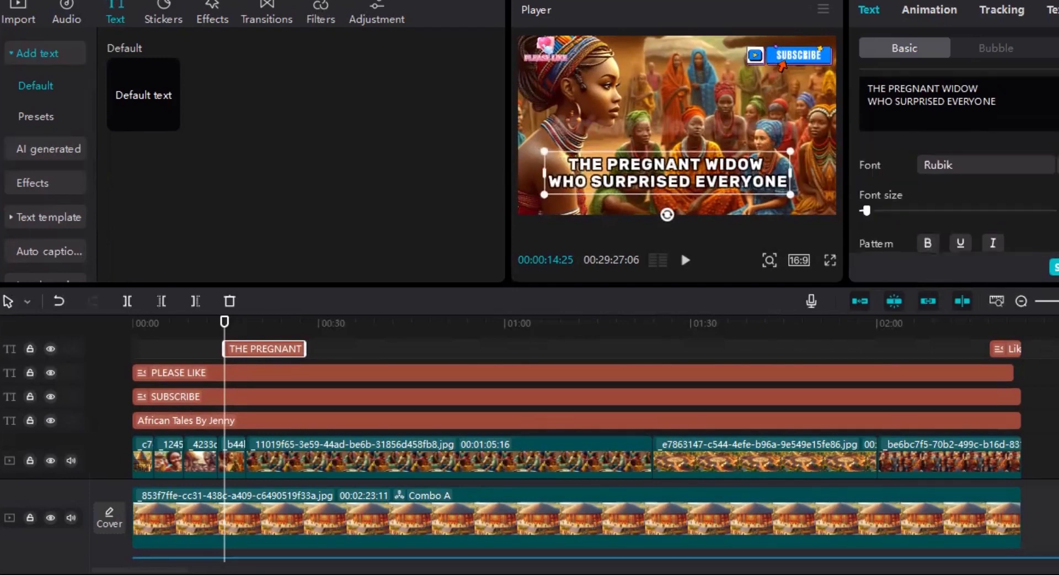
scroll(959, 166, down, 2)
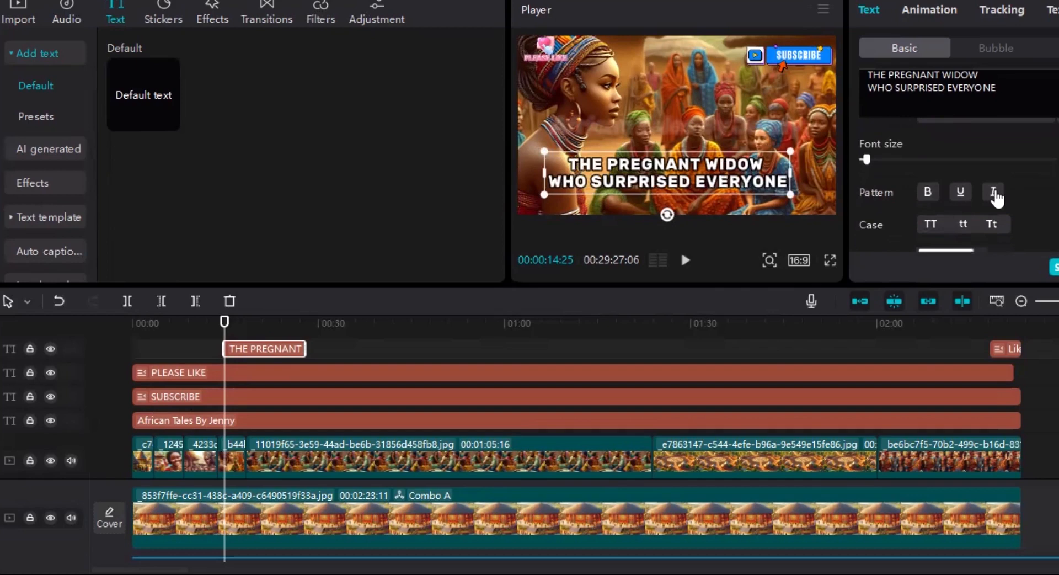
click(993, 192)
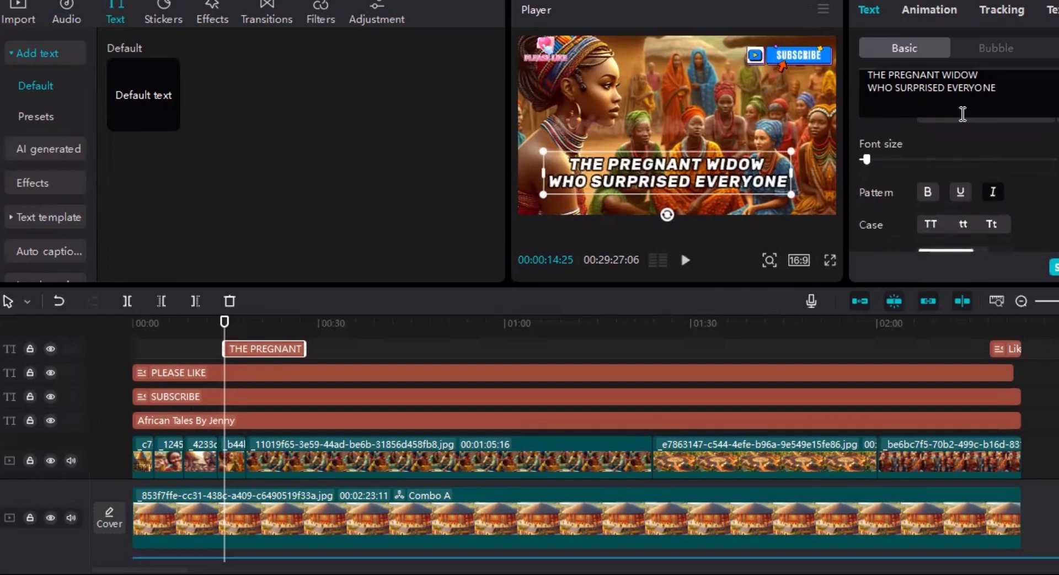
Apply the Typewriter entrance animation to the title.
click(941, 9)
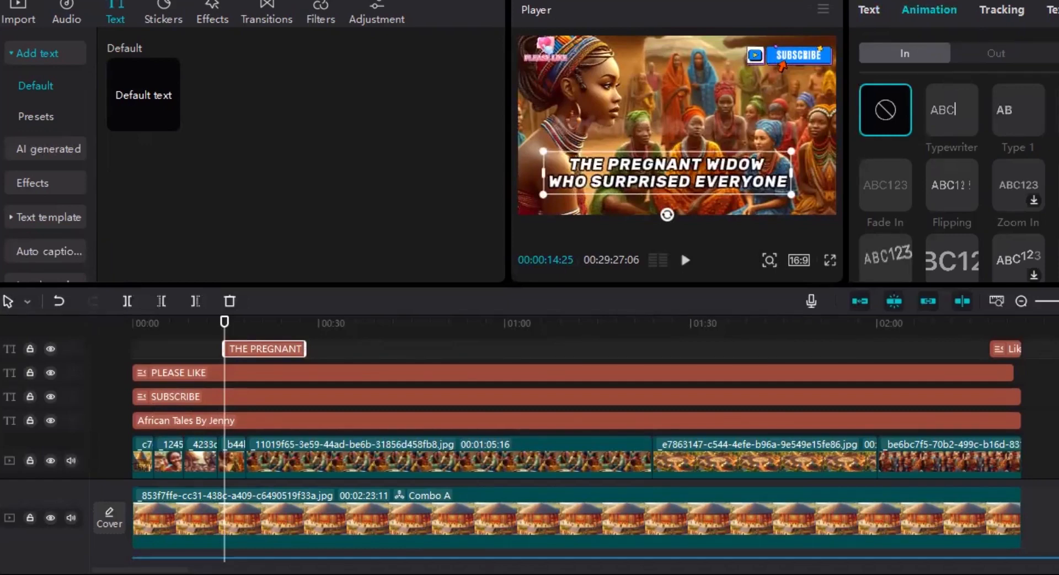
scroll(953, 182, down, 5)
scroll(953, 182, up, 5)
click(960, 107)
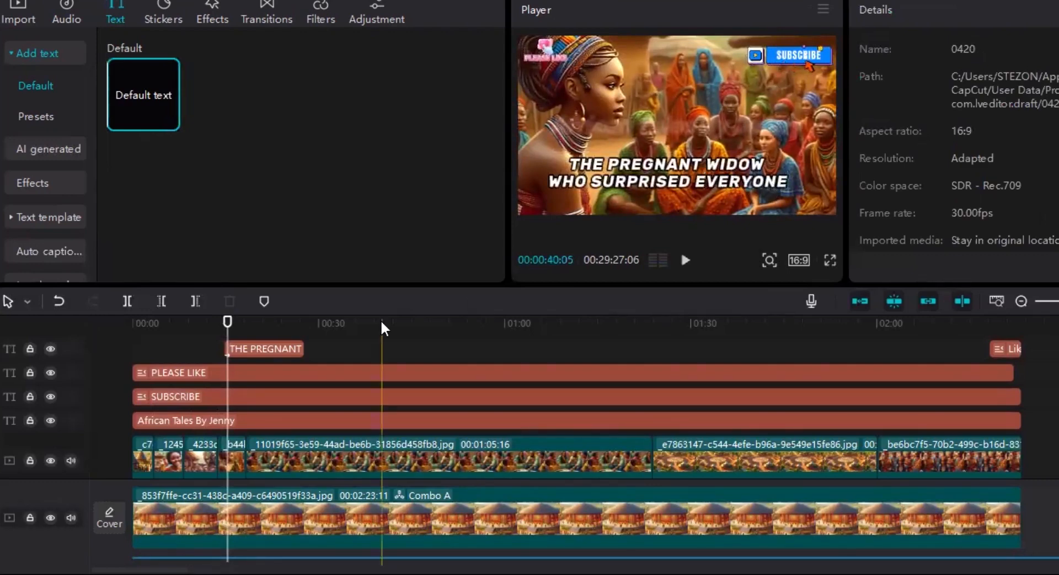
Set the duration of the title's Typewriter animation to 7.0 s and play it back.
click(255, 348)
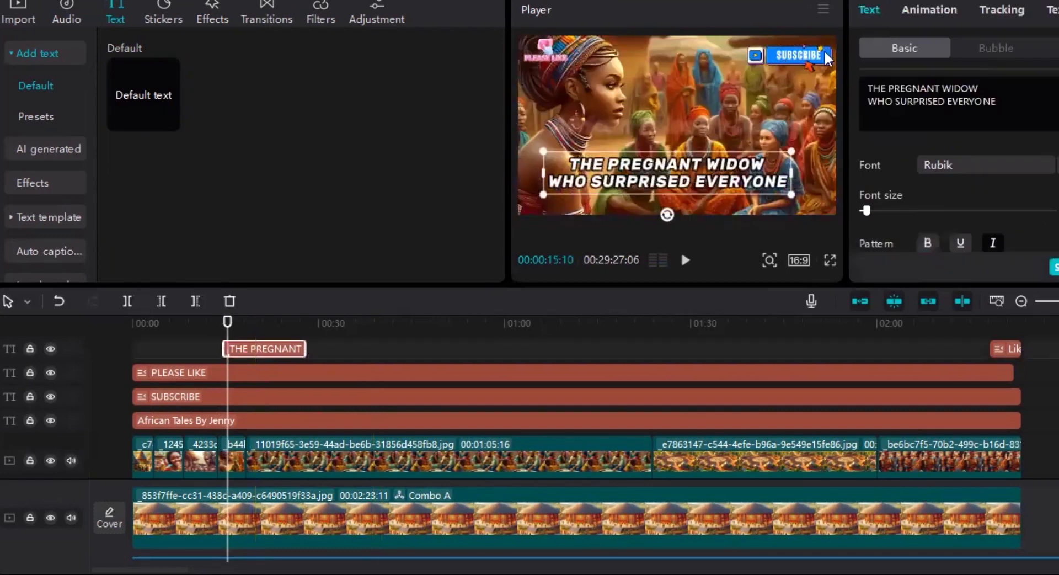
click(910, 4)
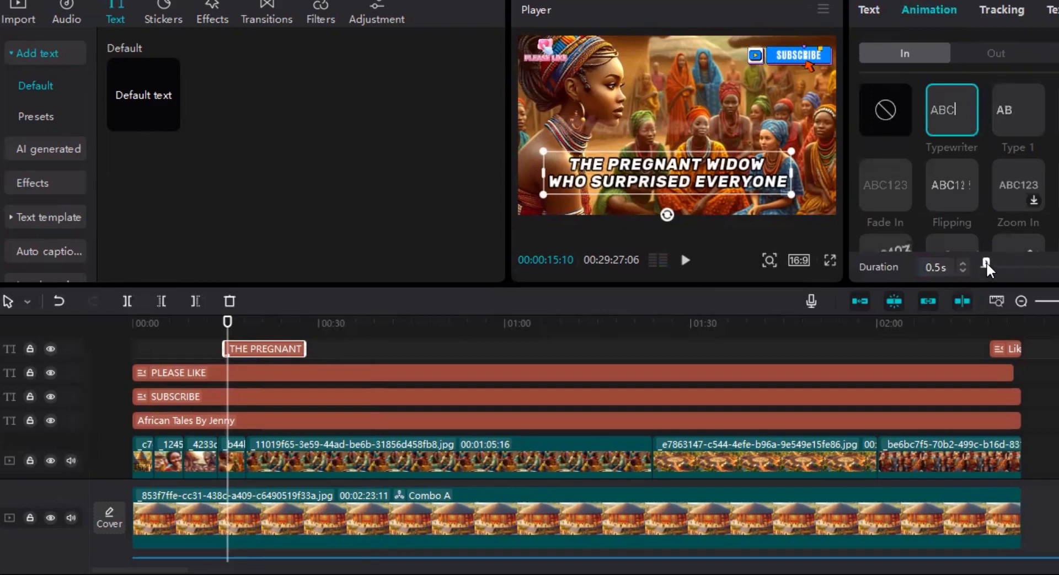
drag(986, 261, 1058, 265)
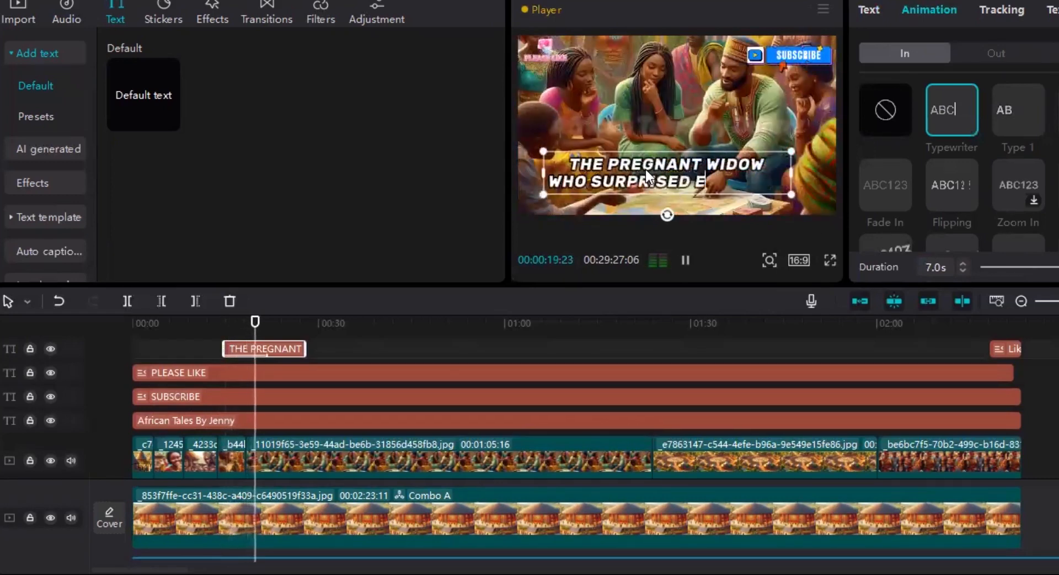
click(686, 264)
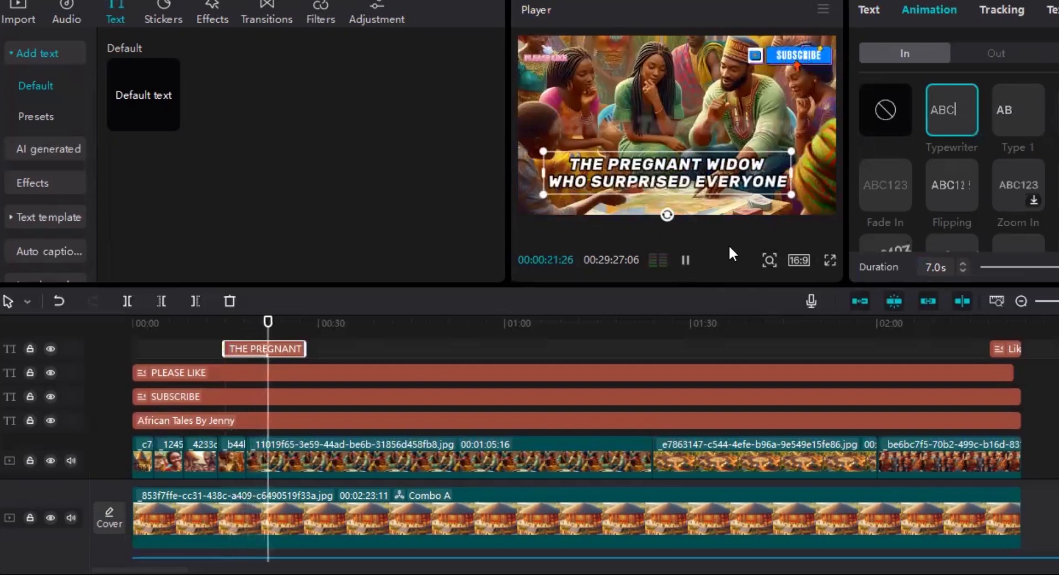
click(690, 259)
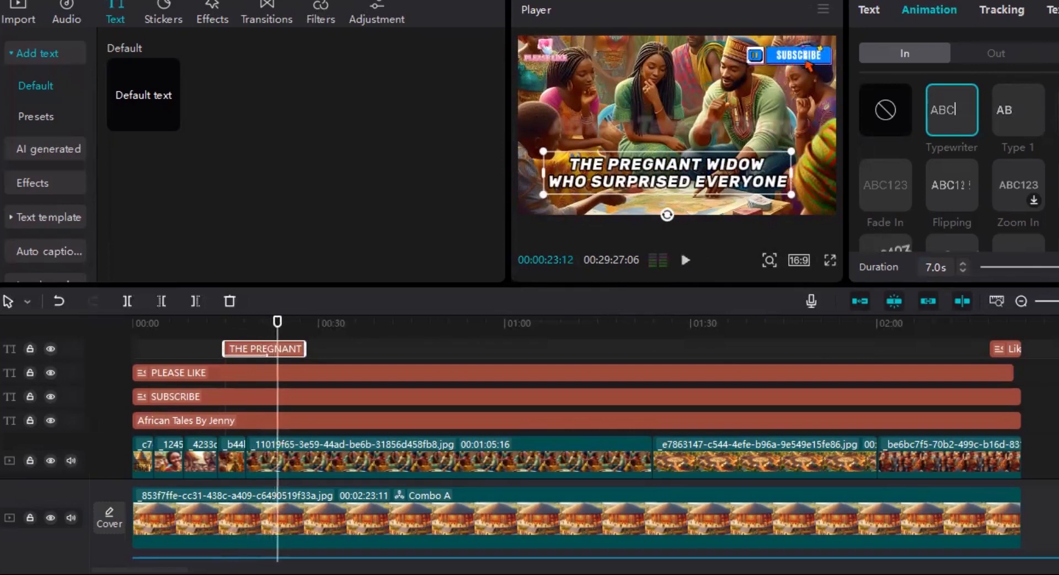
Shorten the title's Typewriter animation to 5.1 s and preview it.
mouse_move(1057, 266)
mouse_down()
mouse_move(1025, 267)
mouse_move(1048, 268)
mouse_up()
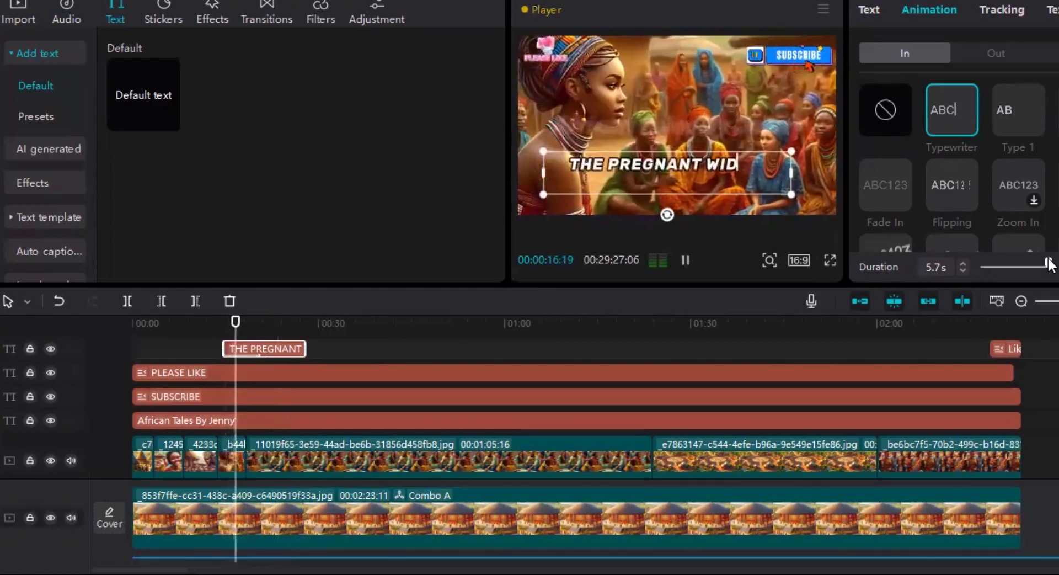
mouse_move(1048, 261)
mouse_down()
mouse_move(1031, 260)
mouse_move(1041, 261)
mouse_up()
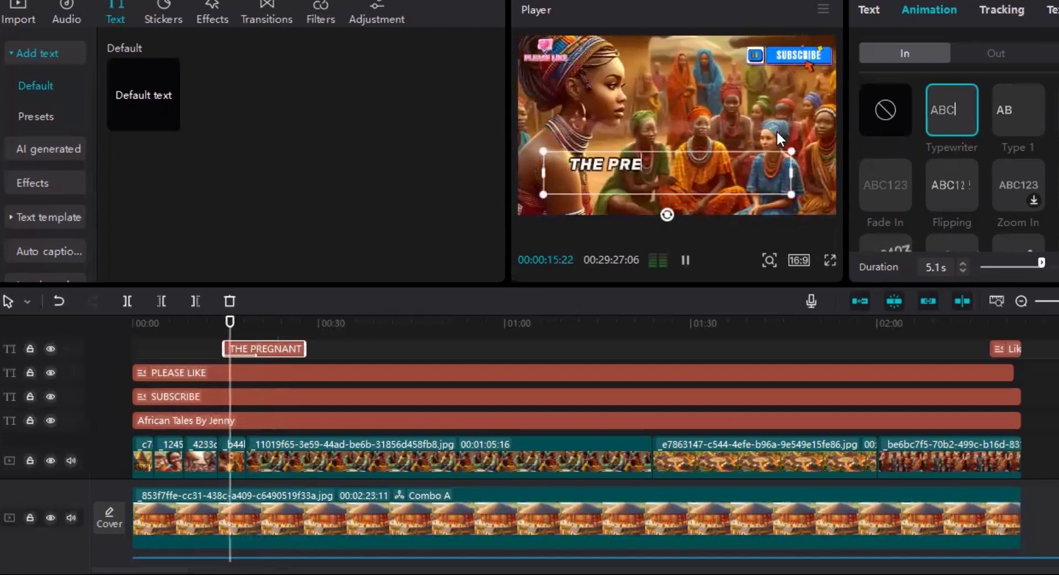
click(685, 260)
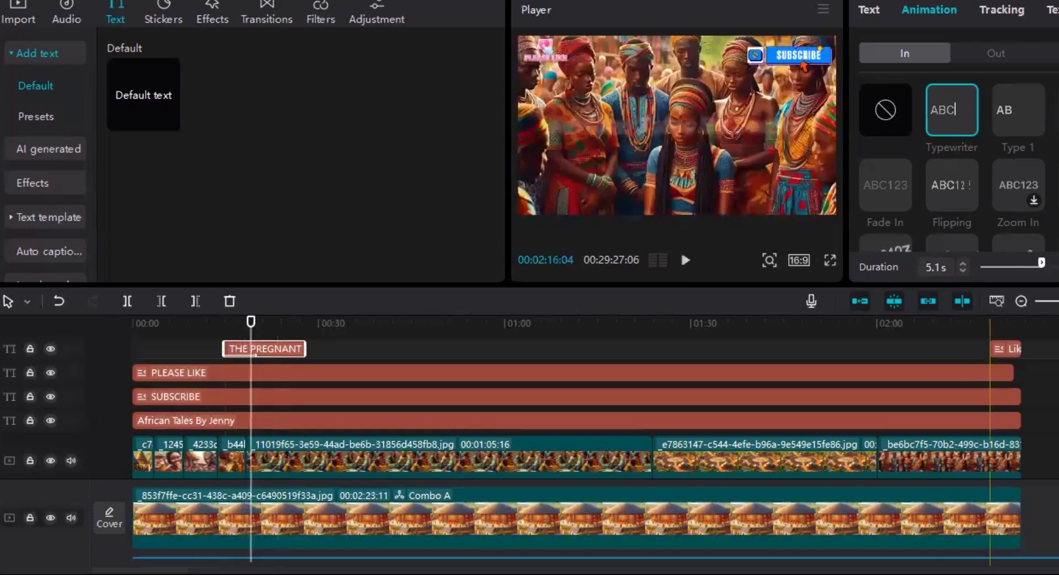
Place the playhead at the start of the title clip, at 00:00:14:25.
scroll(576, 441, down, 3)
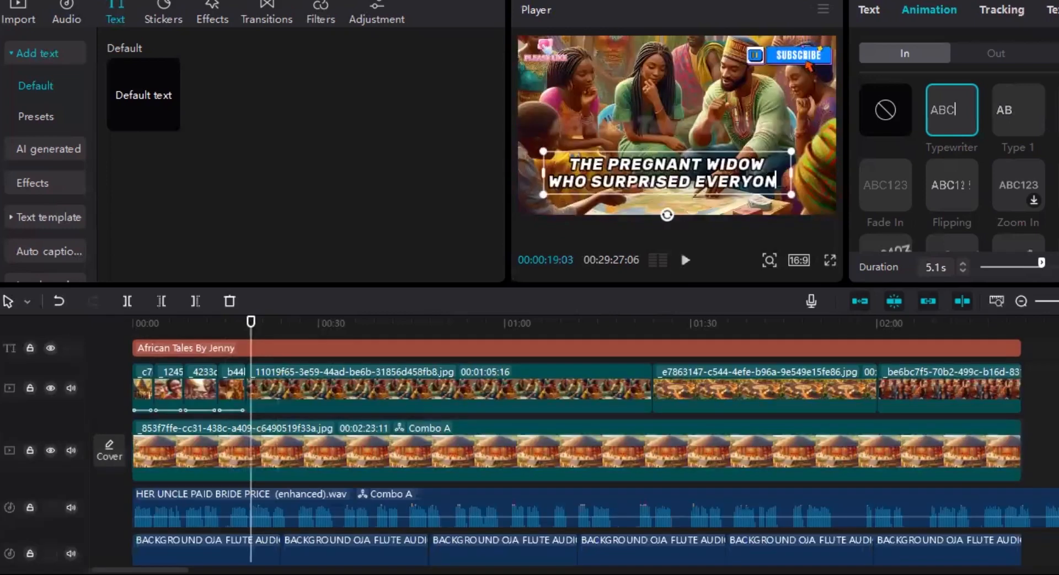
scroll(594, 449, up, 3)
scroll(601, 450, up, 1)
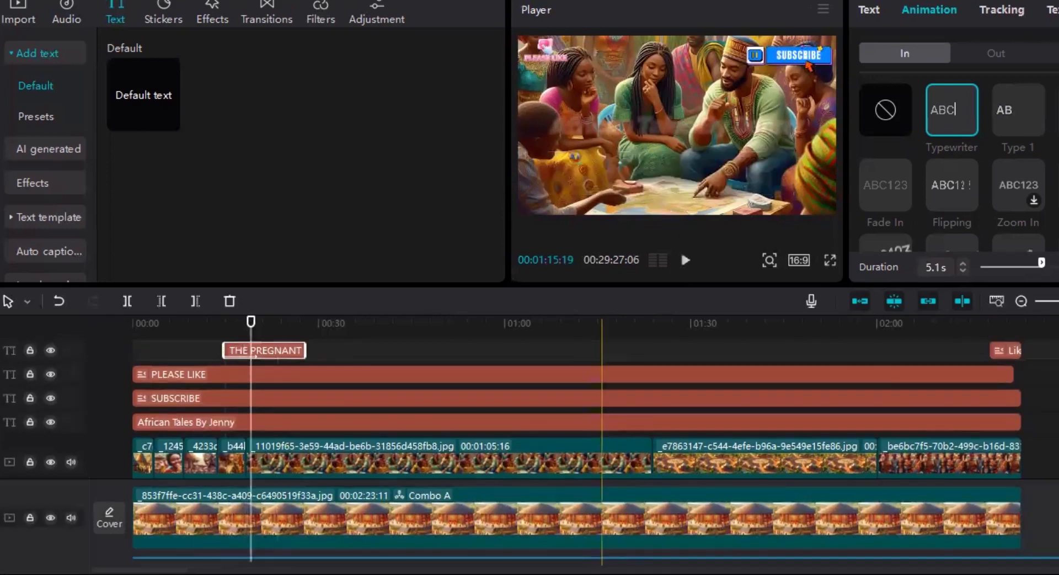
click(222, 362)
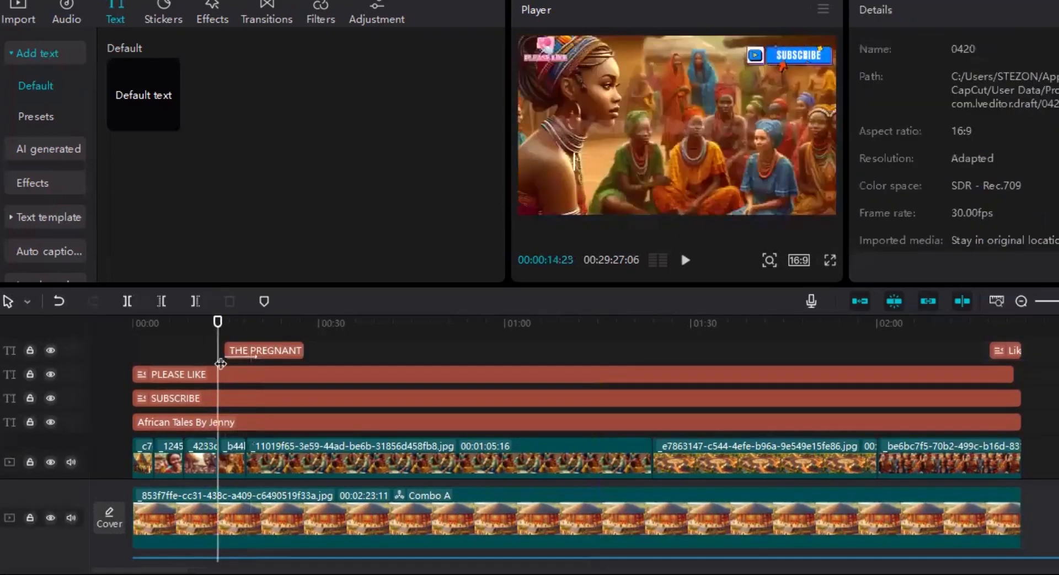
drag(219, 357, 226, 348)
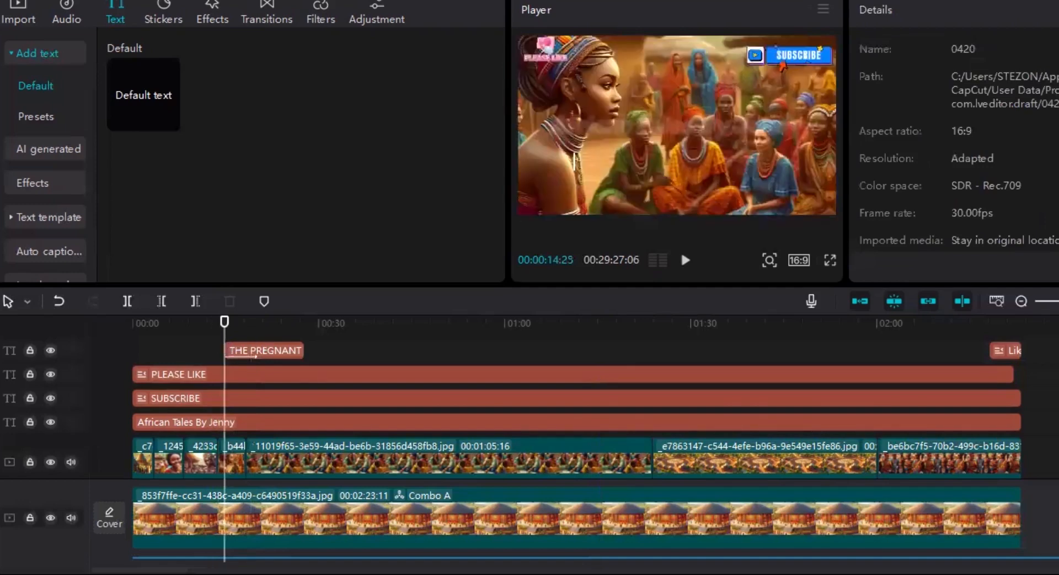
Search the sound effects library for TYPEWRITER and browse the results.
scroll(595, 453, down, 5)
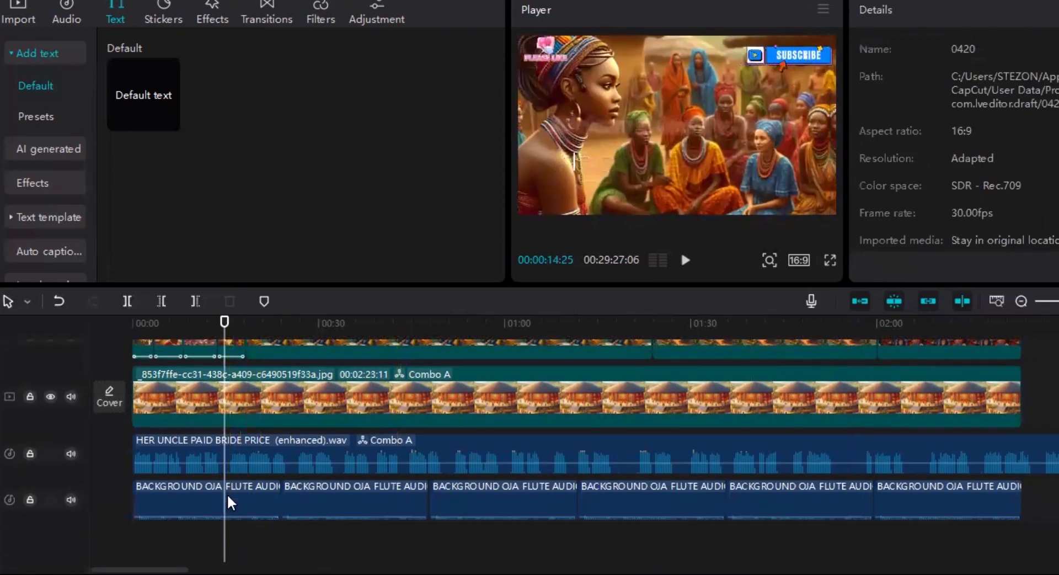
click(68, 7)
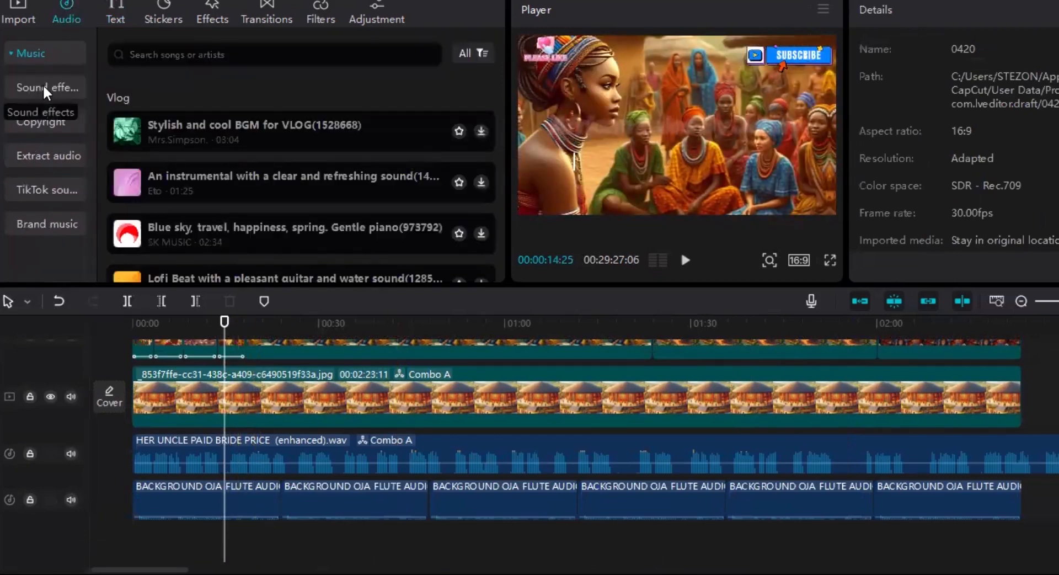
click(57, 84)
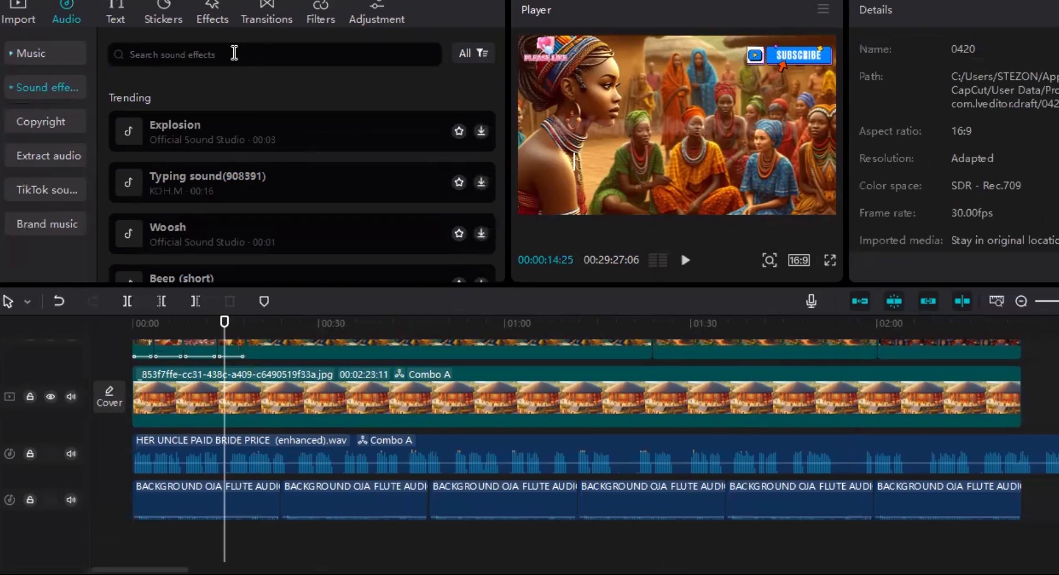
text(TYPE)
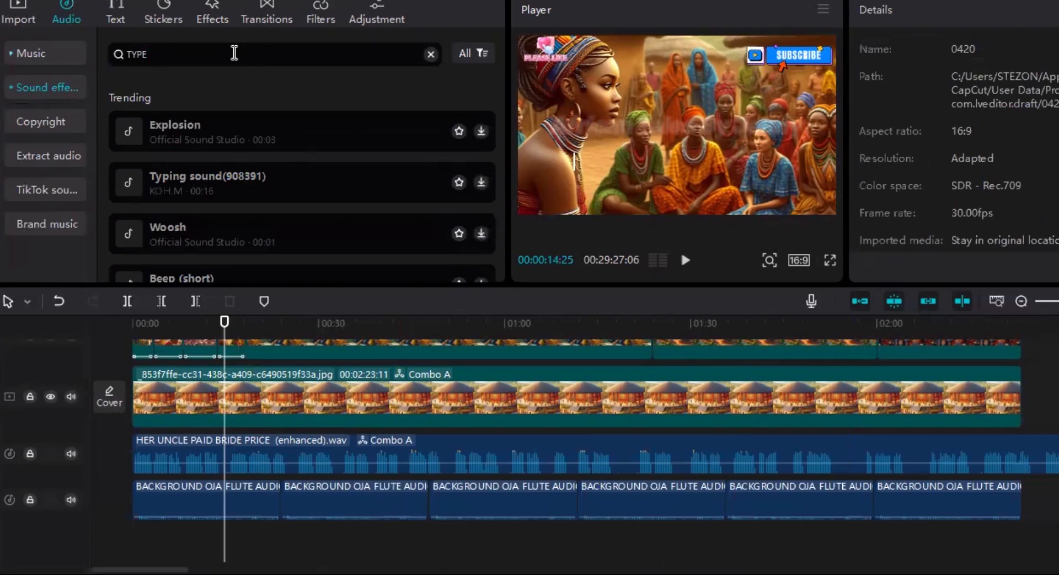
text(WRITER)
key(ctrl+a)
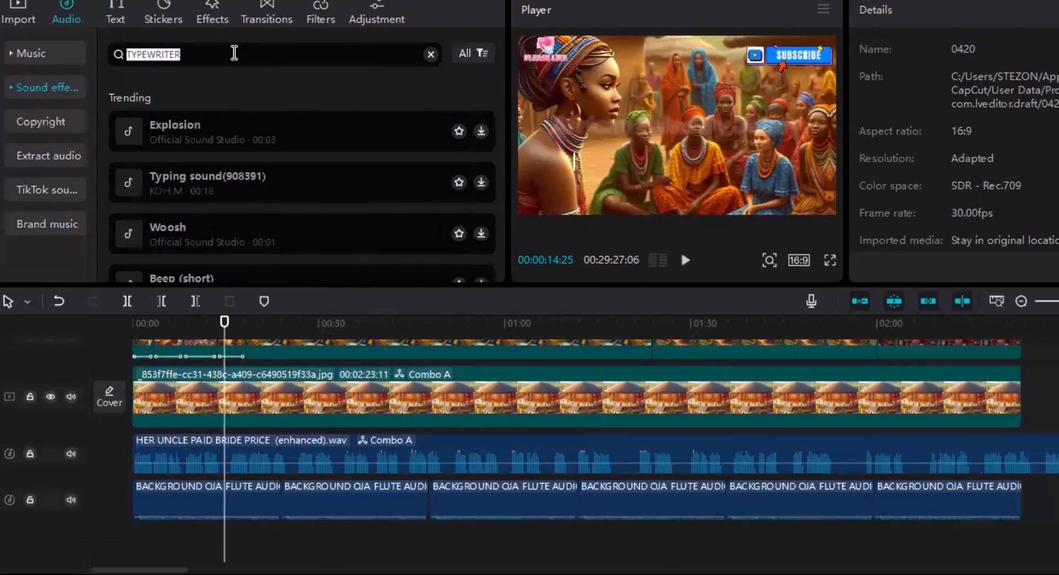
key(Return)
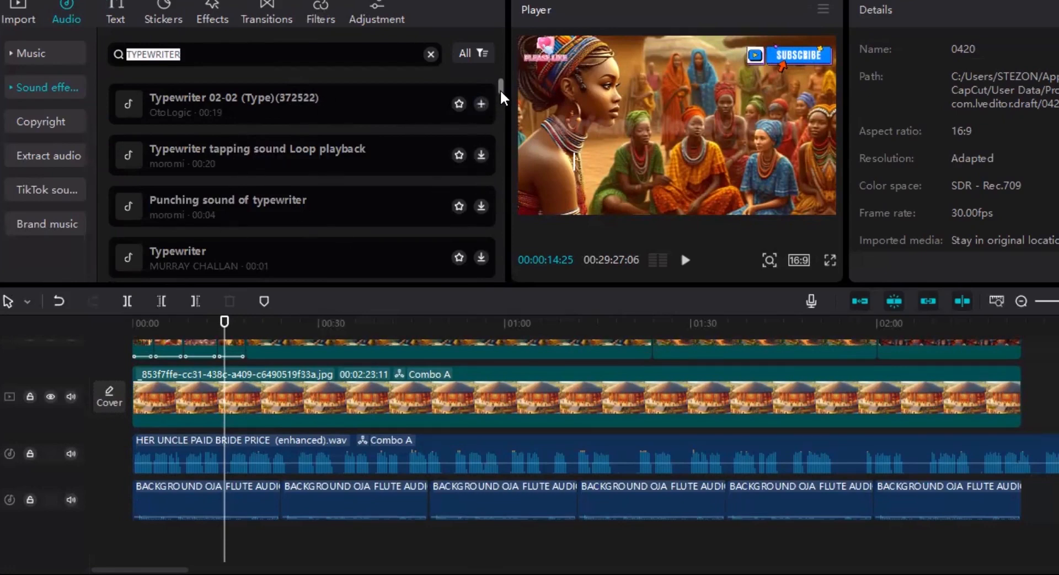
mouse_move(499, 89)
mouse_down()
mouse_move(503, 101)
mouse_move(511, 72)
mouse_up()
Add the favorite sound Typing on typewriter (long) to the timeline at the start of the title.
click(21, 61)
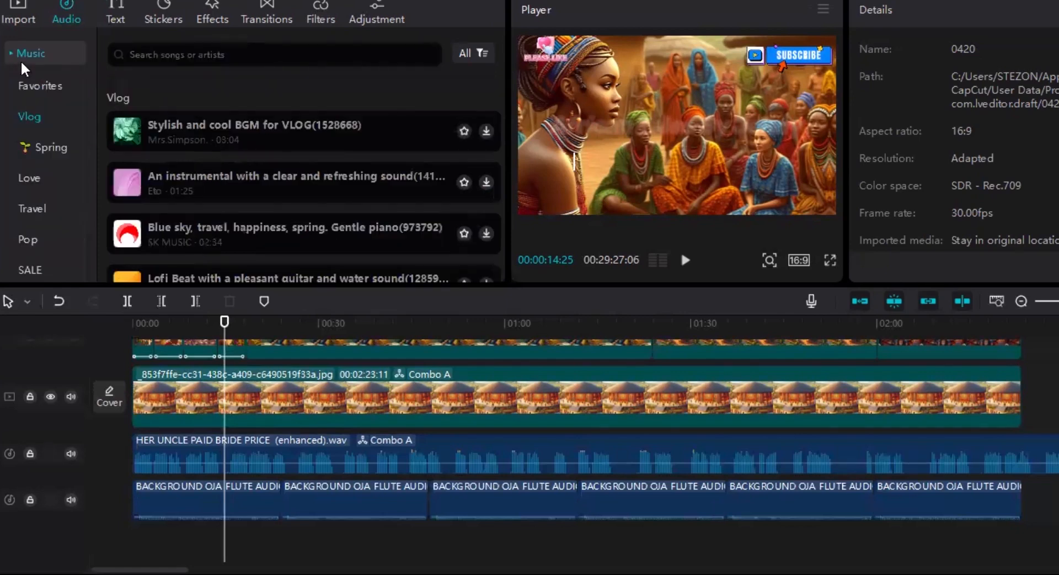
click(39, 86)
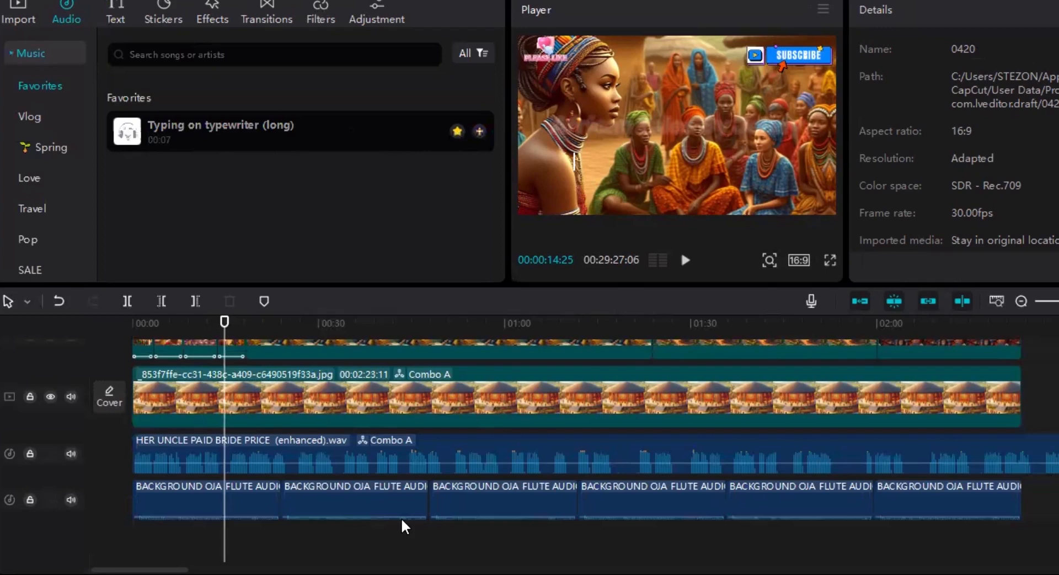
click(479, 131)
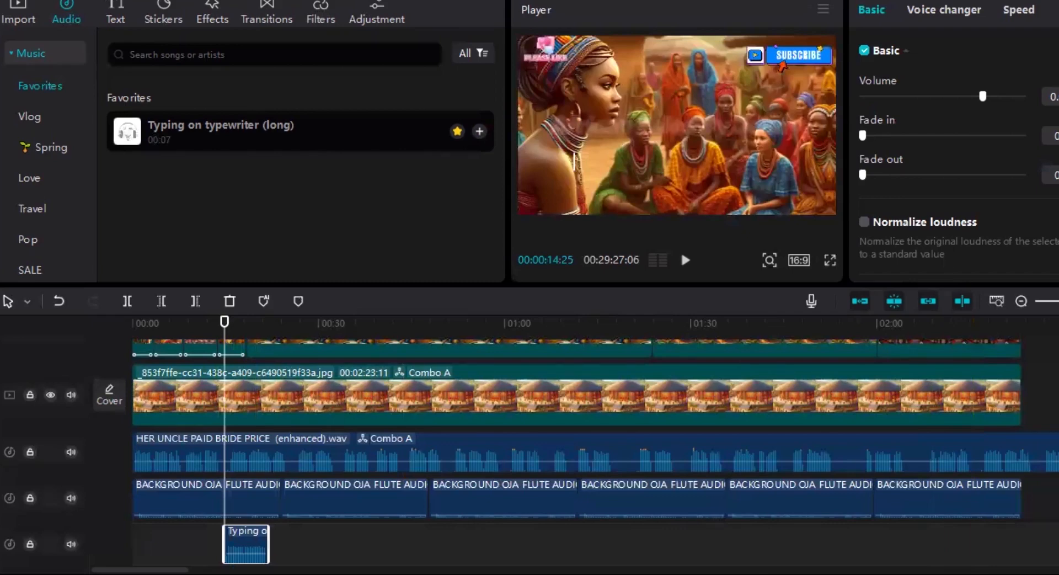
Split the main image clip, the voice-over and the background flute audio together at the playhead at 00:00:14:25.
scroll(822, 353, up, 3)
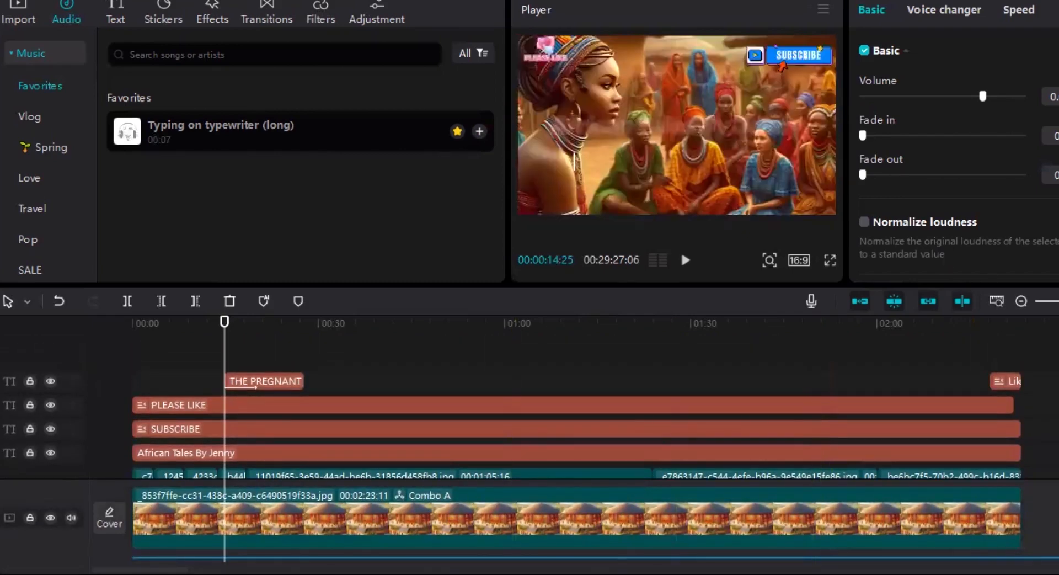
scroll(558, 421, down, 4)
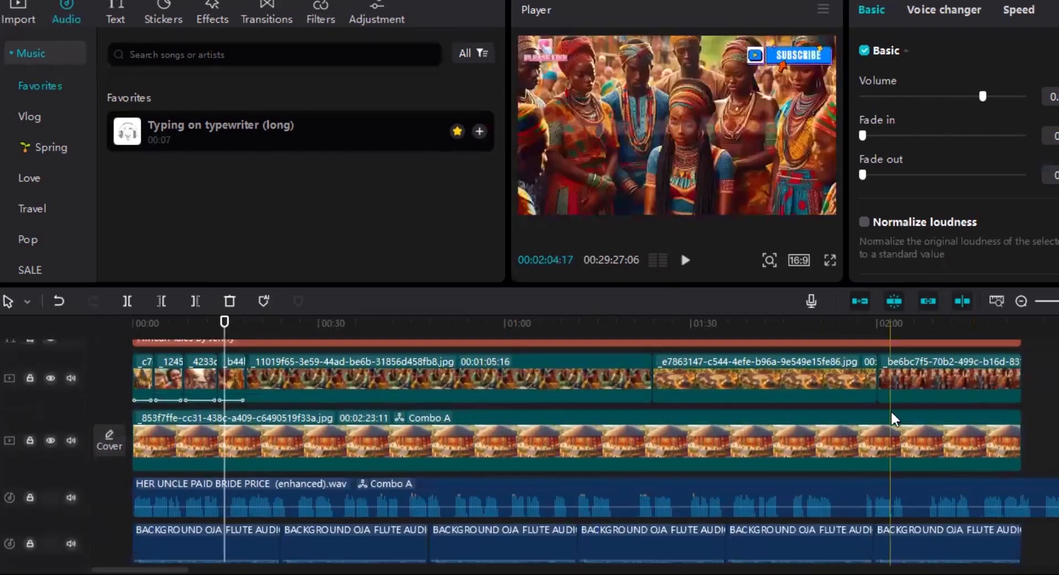
click(225, 490)
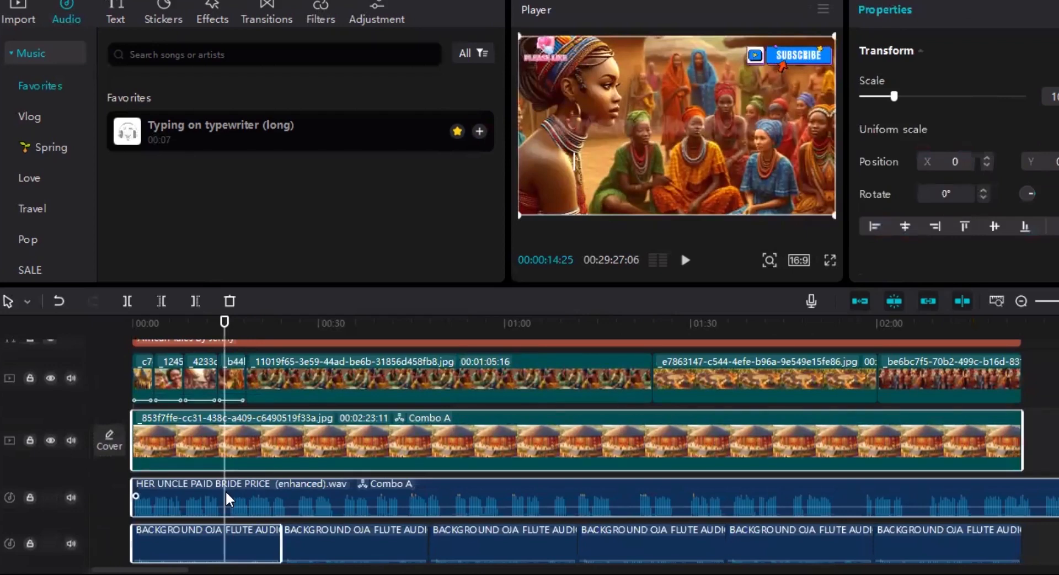
key(ctrl+b)
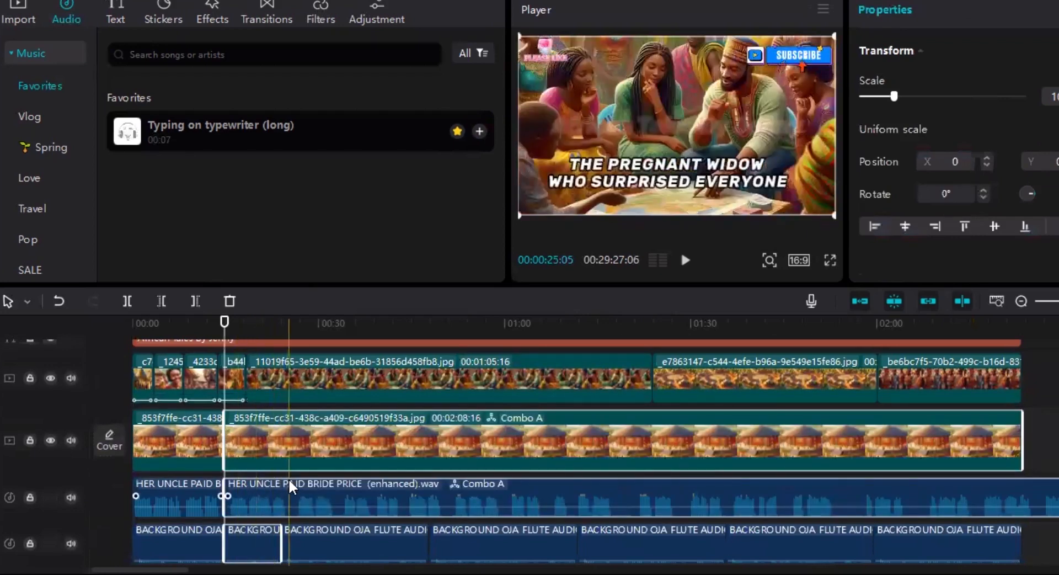
Split the main image clip and the voice-over audio again on the timeline at 00:00:25:05.
click(289, 478)
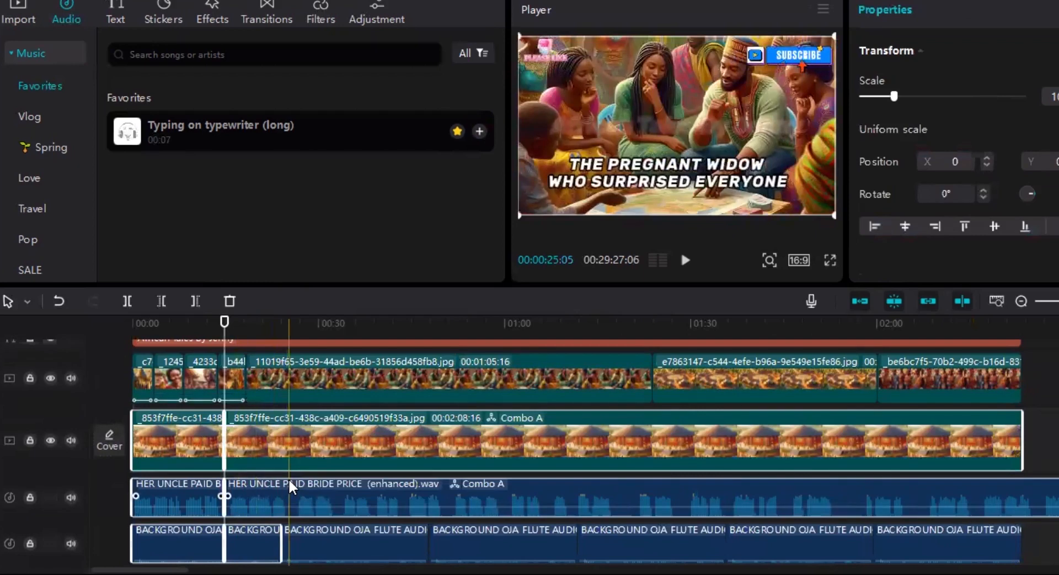
key(ctrl+b)
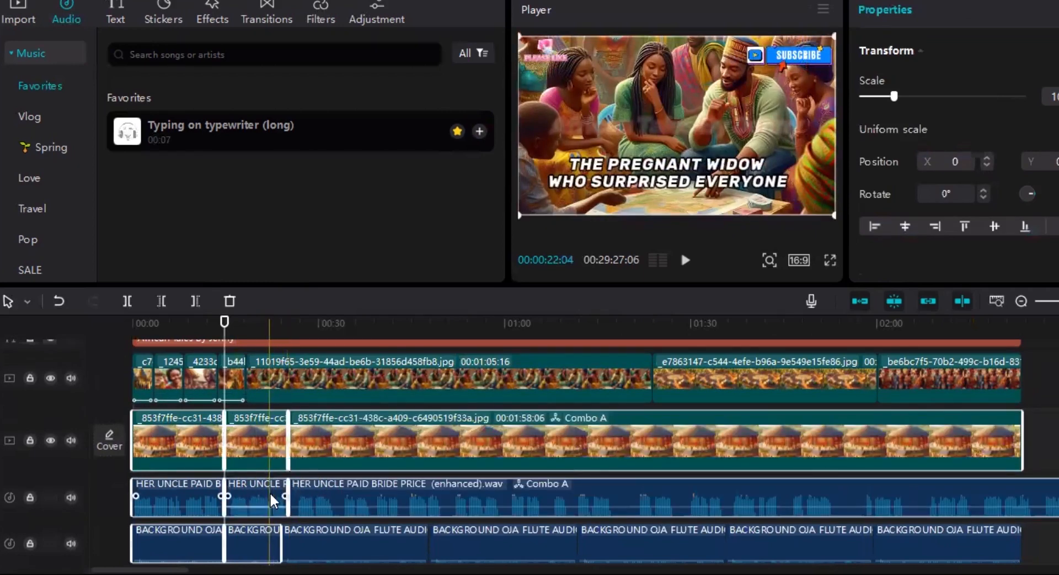
key(Delete)
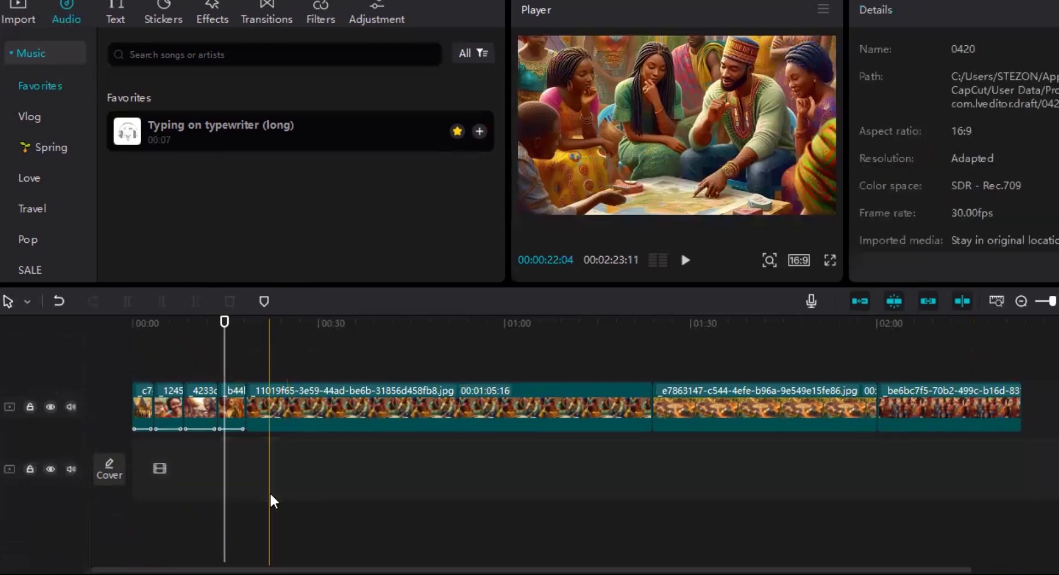
key(ctrl+z)
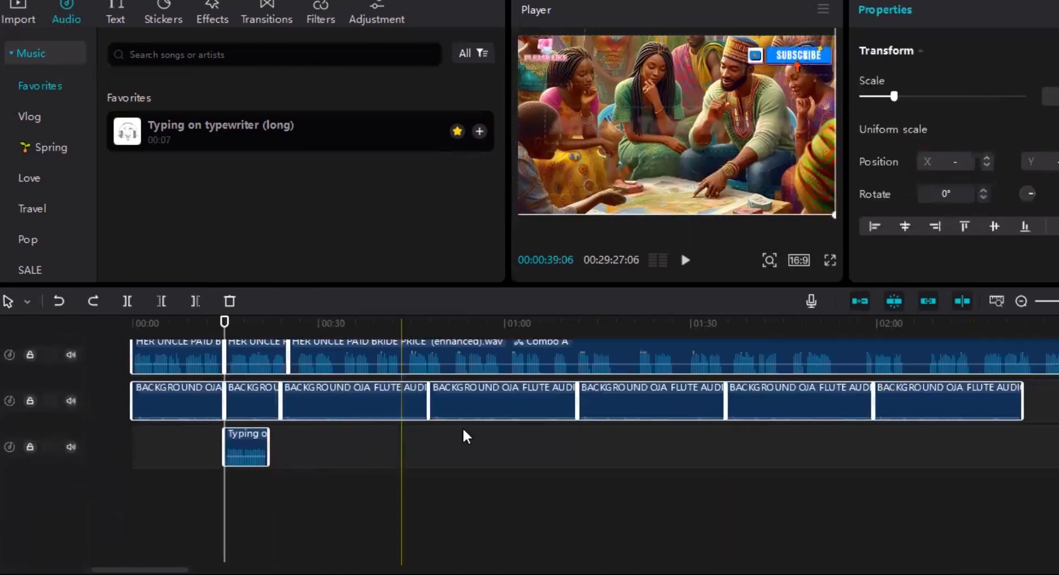
click(665, 456)
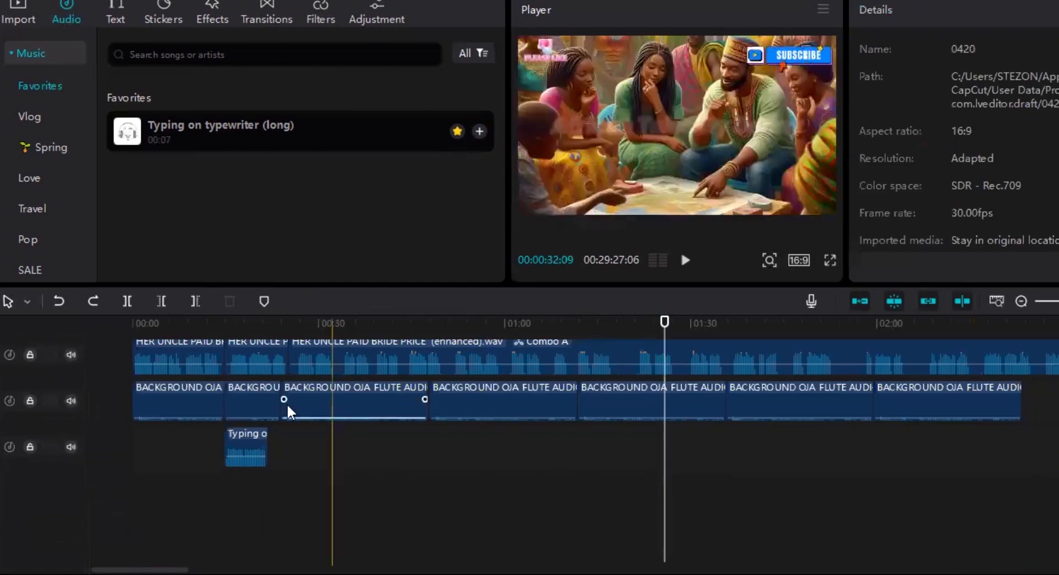
Play back the title section from 00:00:14:25 to check the typing sound against the Typewriter animation, and return to its start.
click(223, 433)
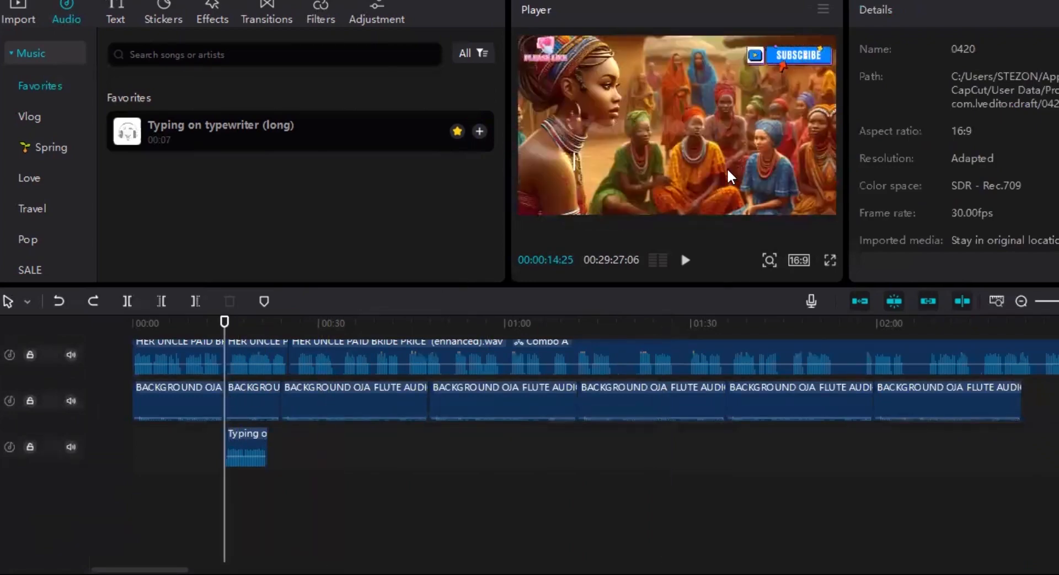
click(686, 261)
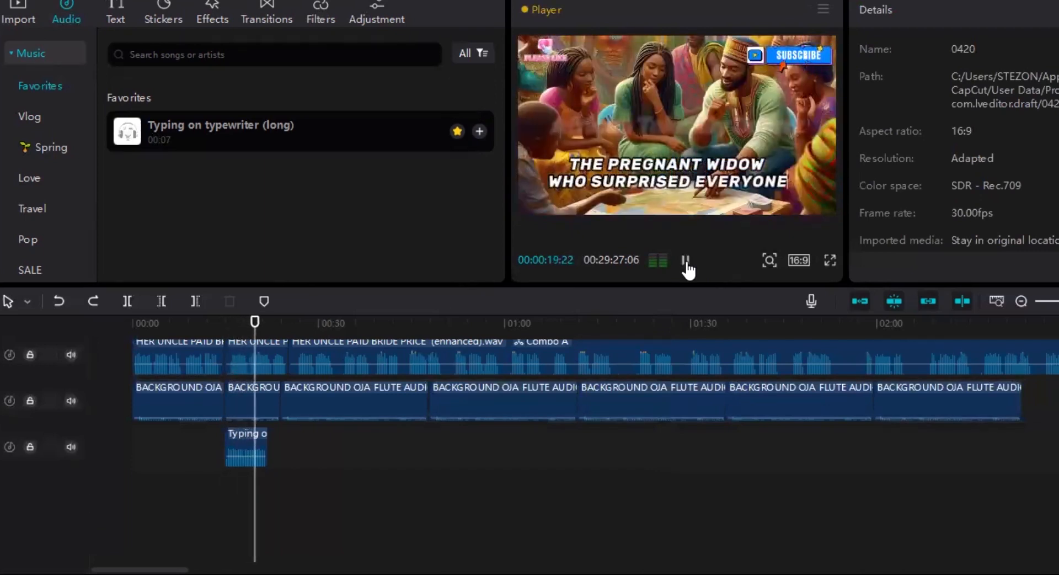
click(686, 262)
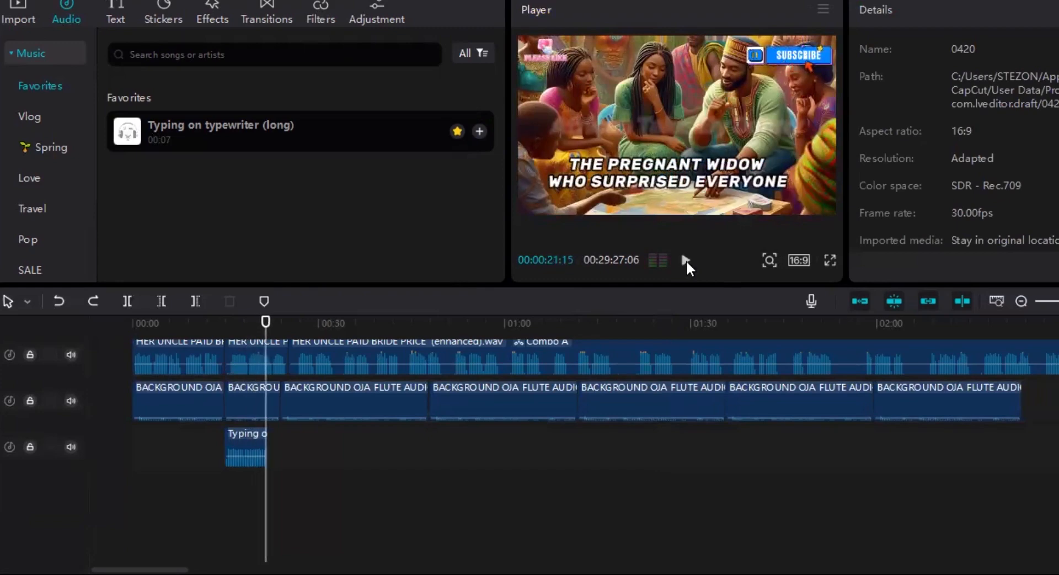
click(223, 435)
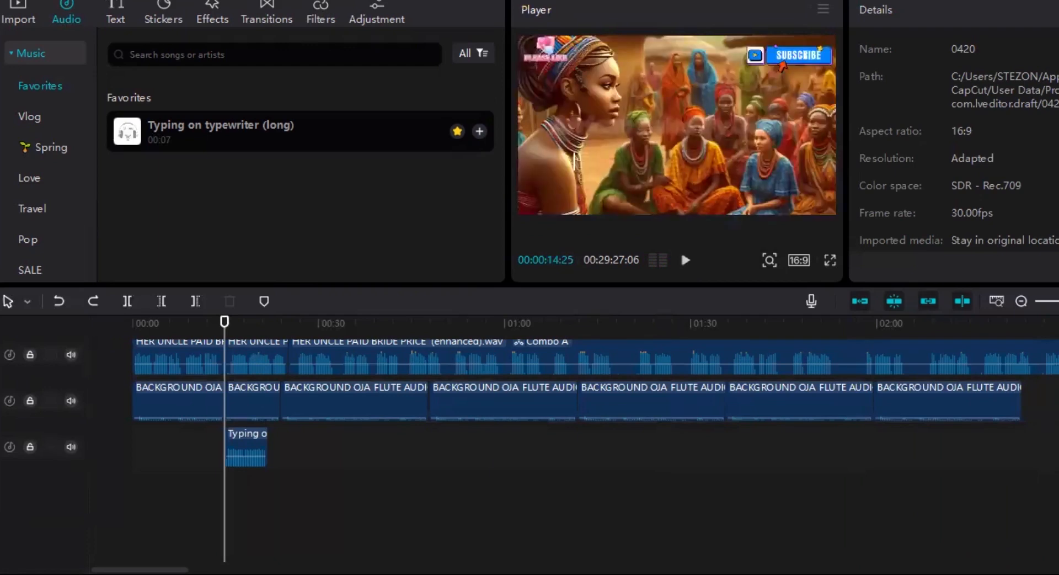
Select the two-line title clip and review its basic text settings, from font and preset style to stroke, background, glow and shadow.
scroll(596, 428, up, 2)
scroll(596, 431, up, 1)
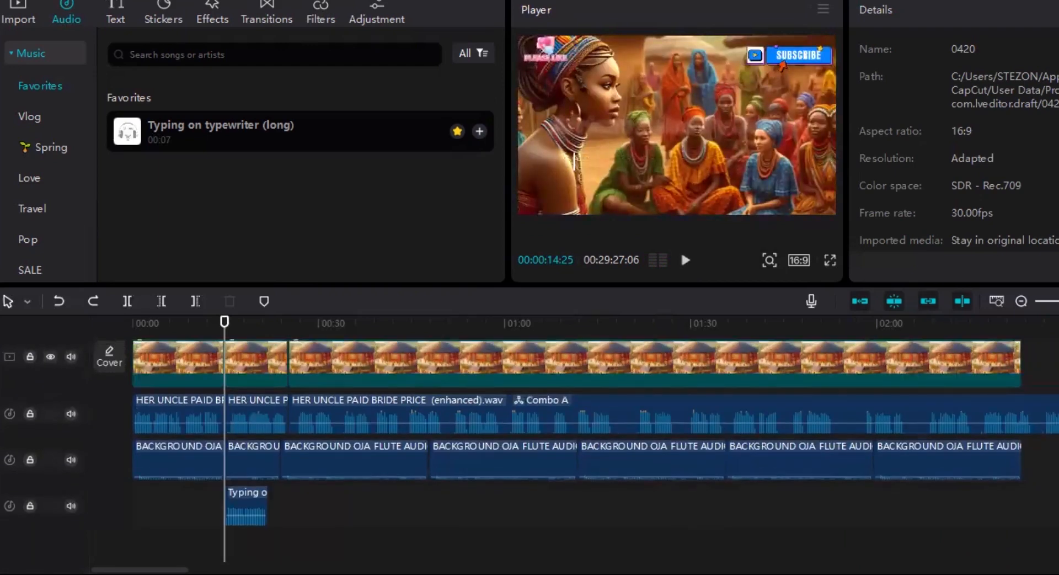
scroll(596, 441, up, 5)
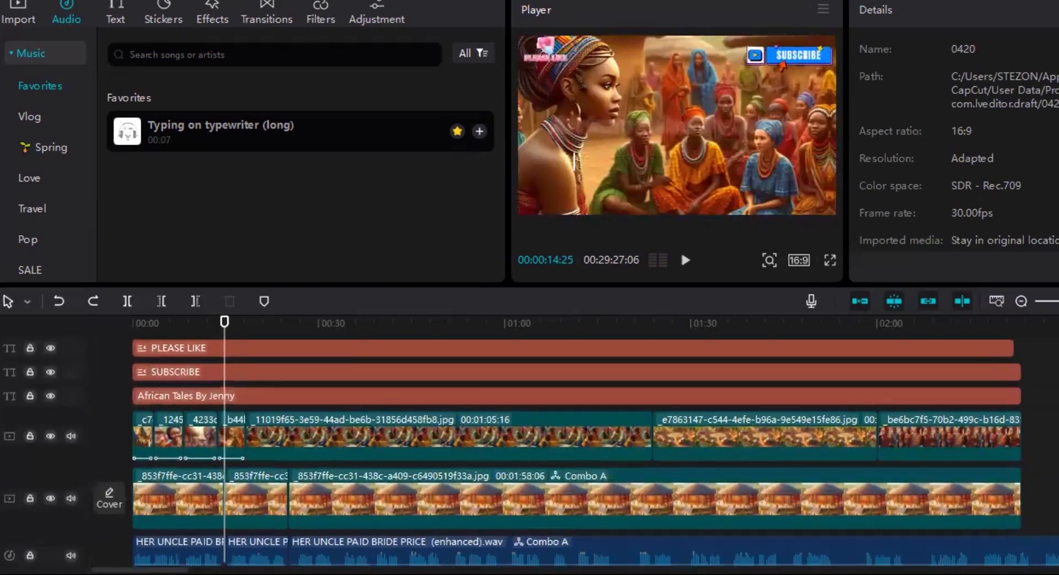
scroll(596, 441, up, 2)
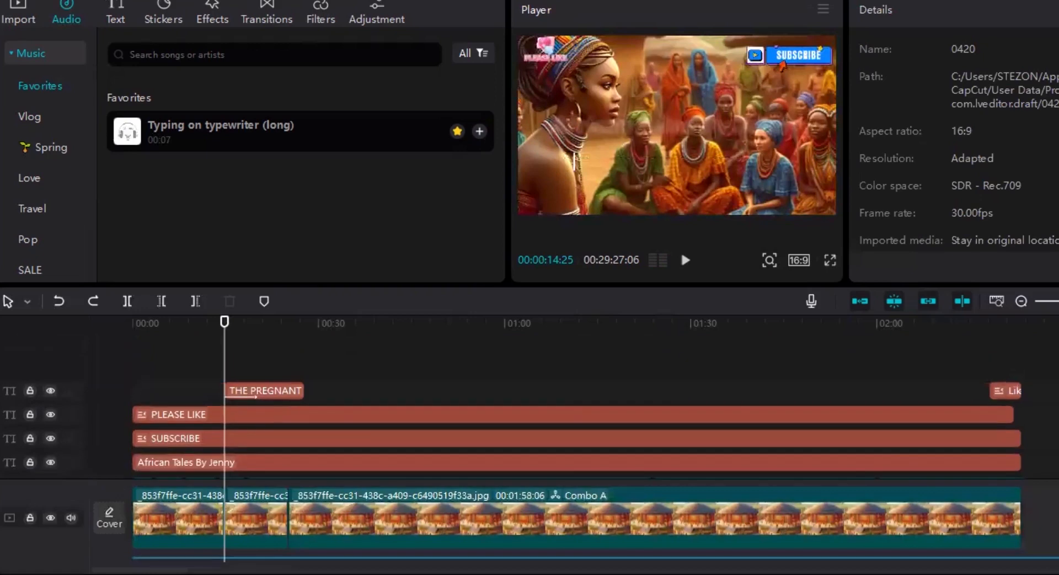
click(233, 356)
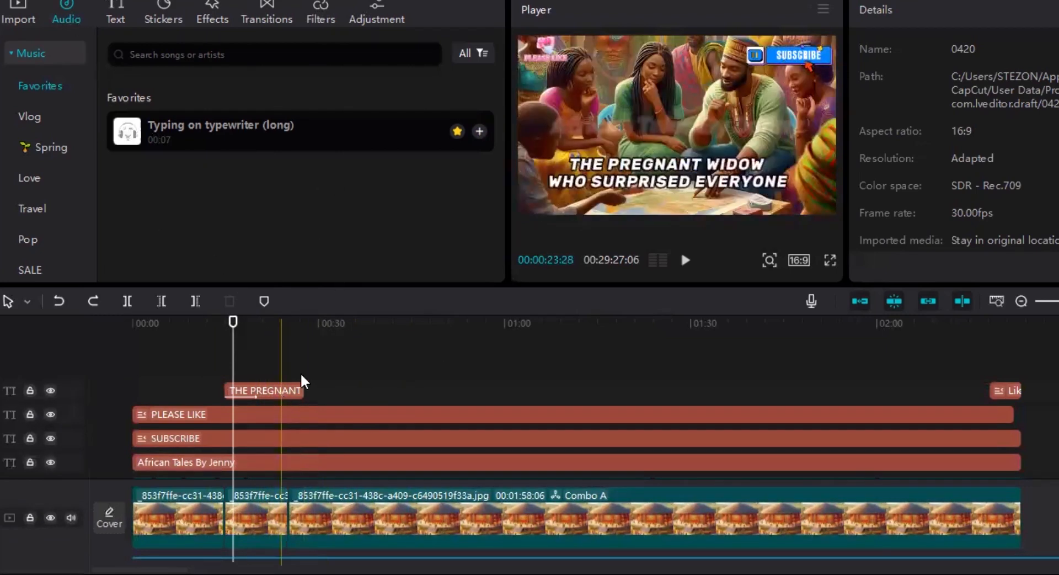
click(276, 383)
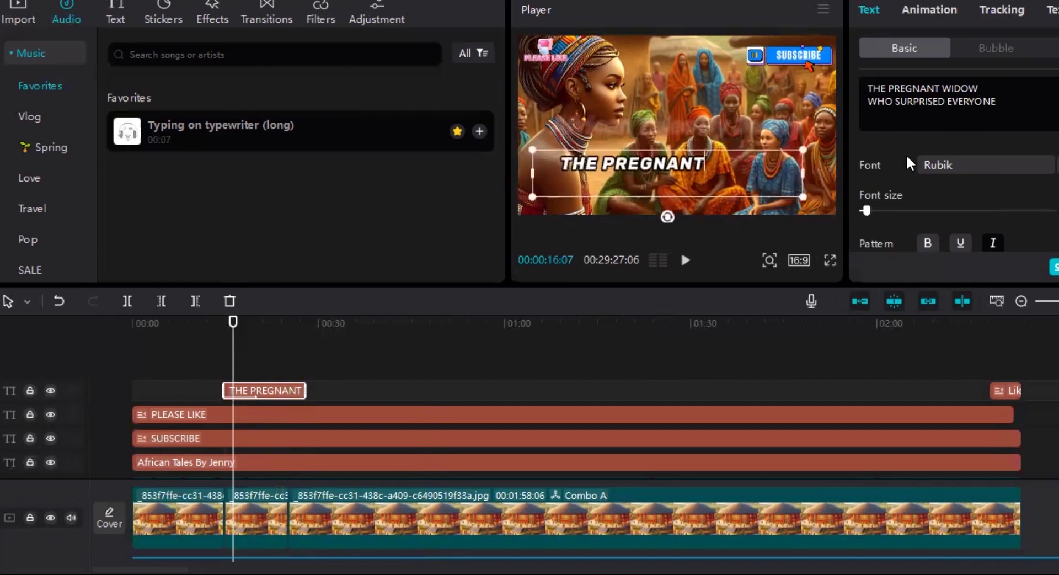
scroll(958, 160, down, 5)
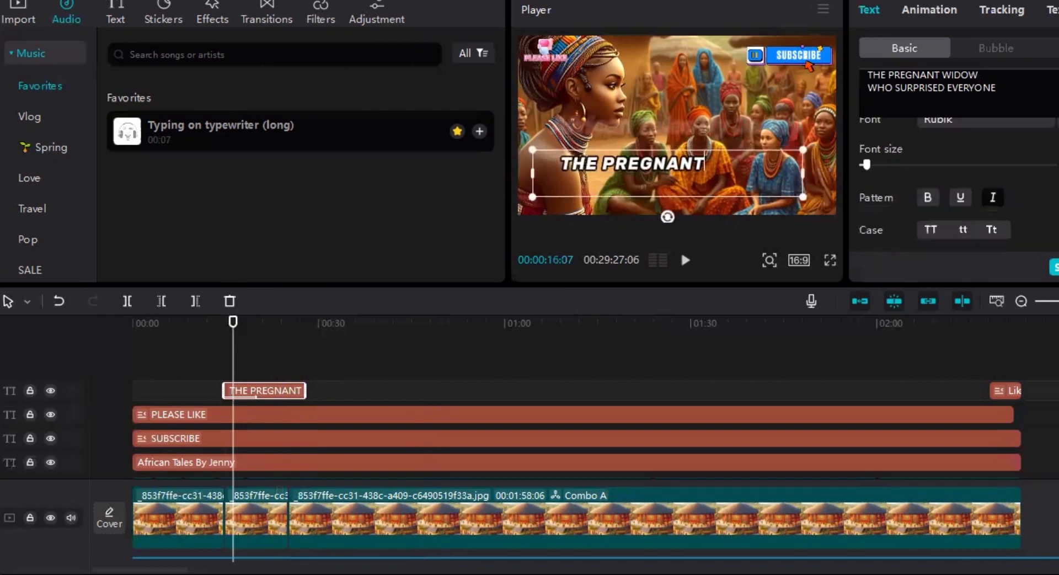
scroll(959, 182, down, 2)
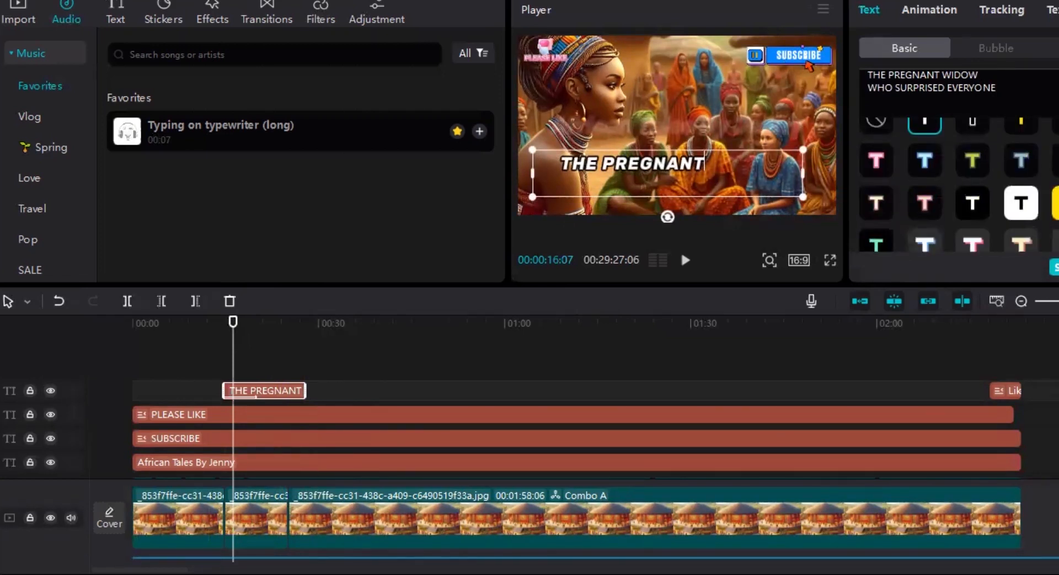
scroll(959, 182, down, 5)
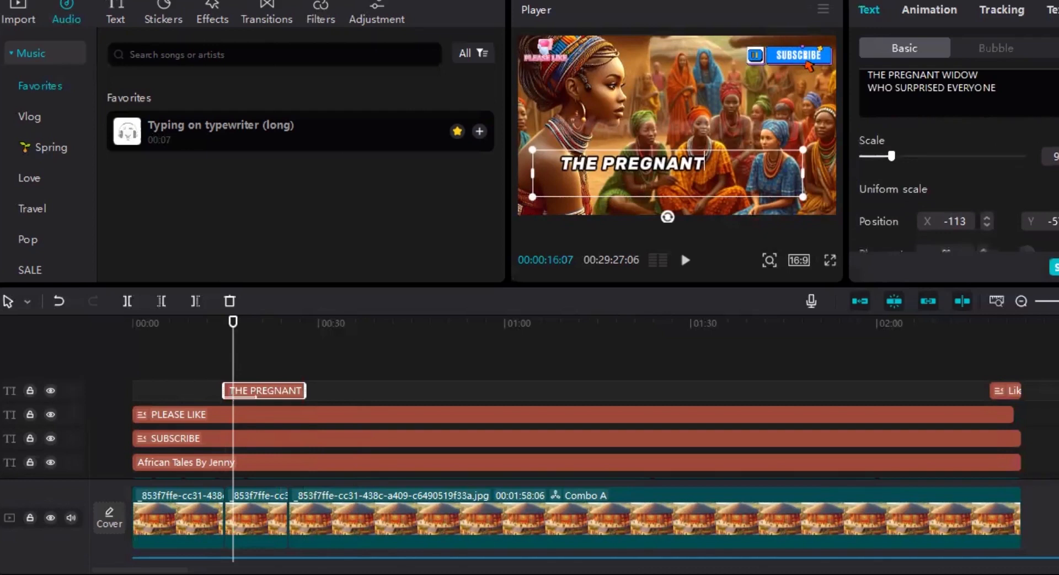
scroll(959, 182, down, 5)
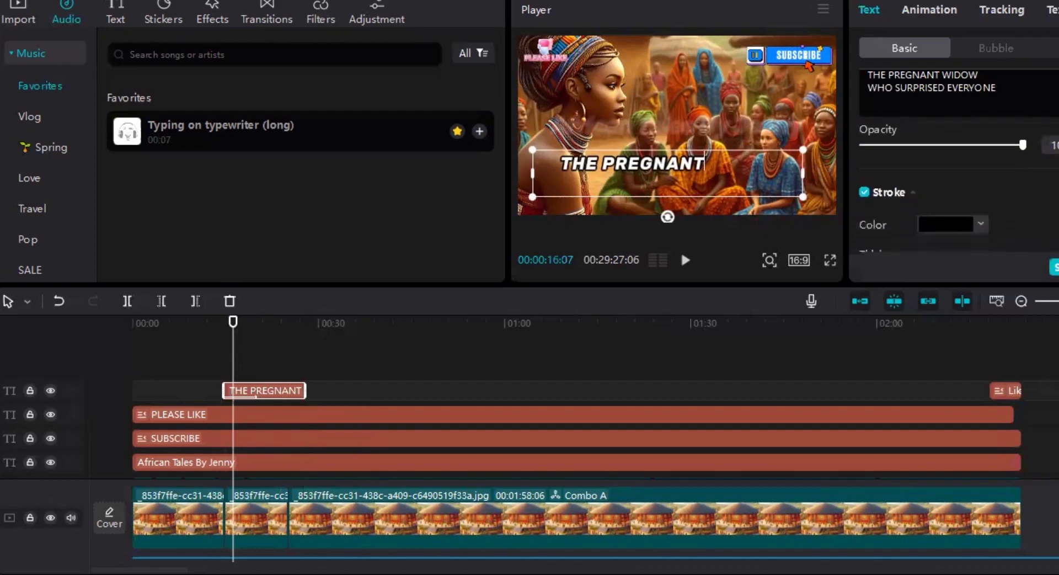
scroll(959, 182, down, 3)
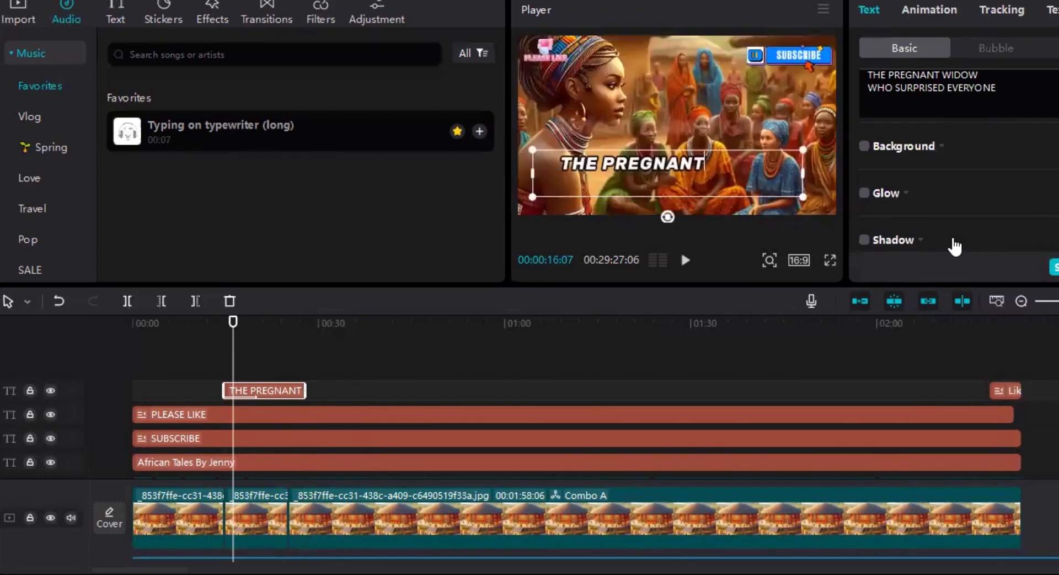
click(265, 337)
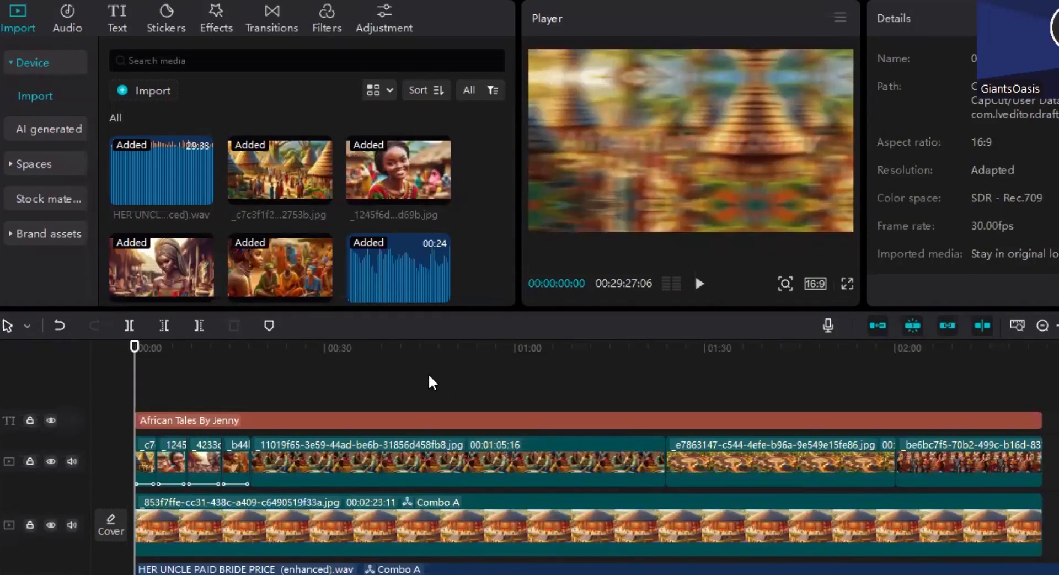
click(169, 377)
click(169, 347)
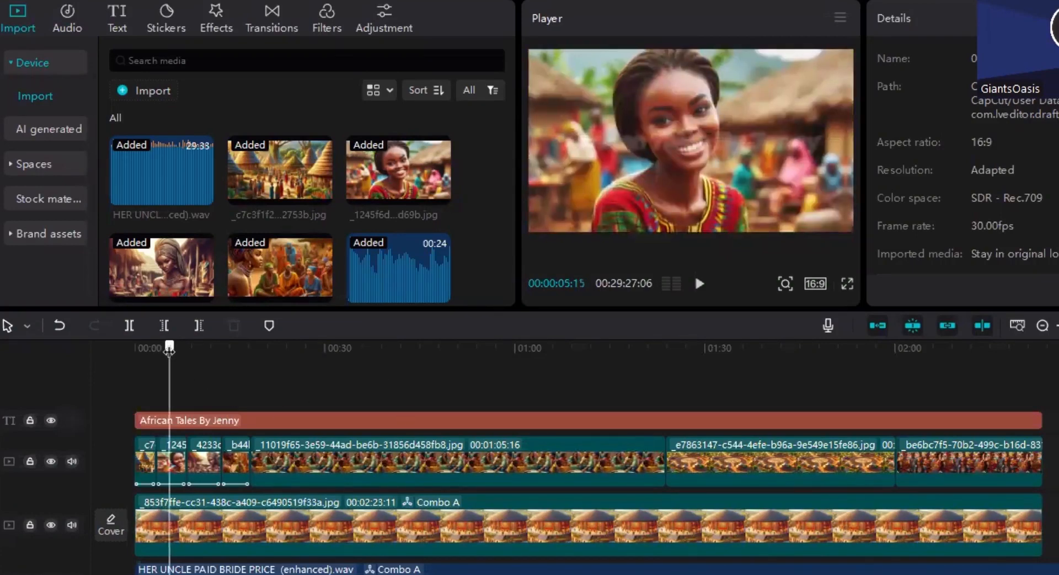
drag(169, 349, 134, 353)
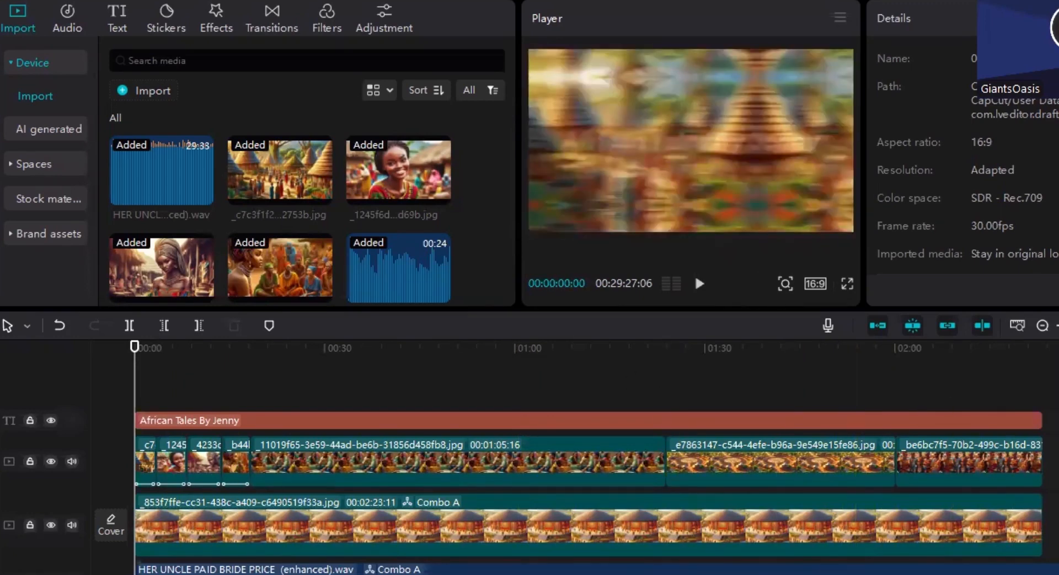
scroll(588, 469, down, 2)
scroll(588, 469, up, 2)
Browse the Social media category of the text templates for a subscribe or like design.
click(121, 20)
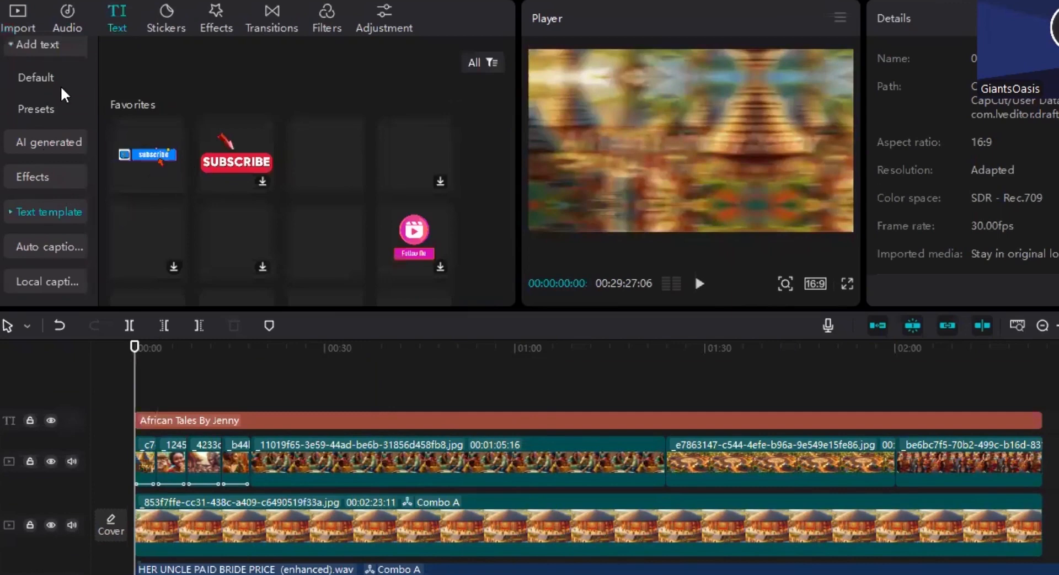
click(12, 216)
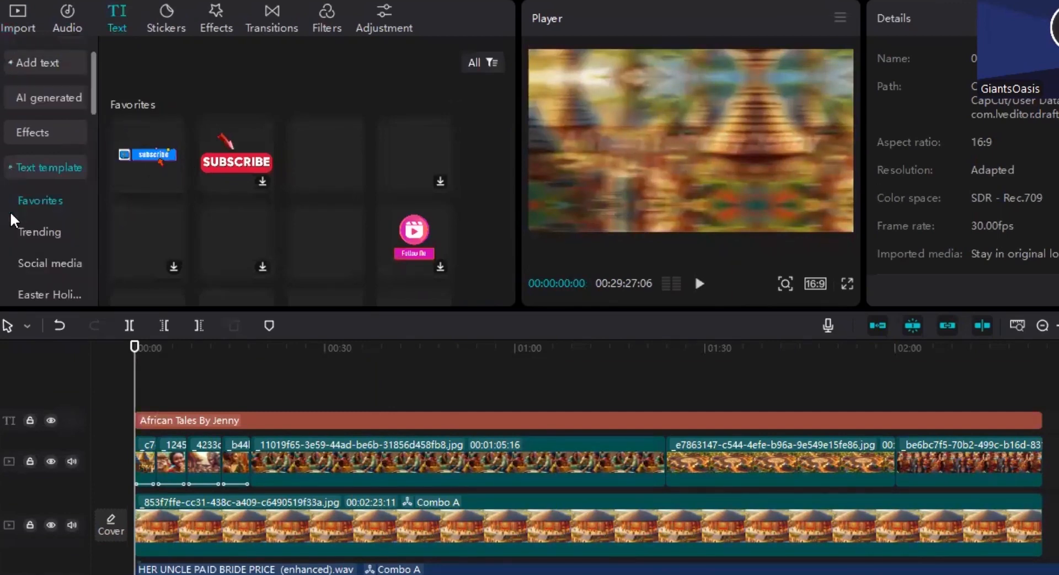
click(51, 264)
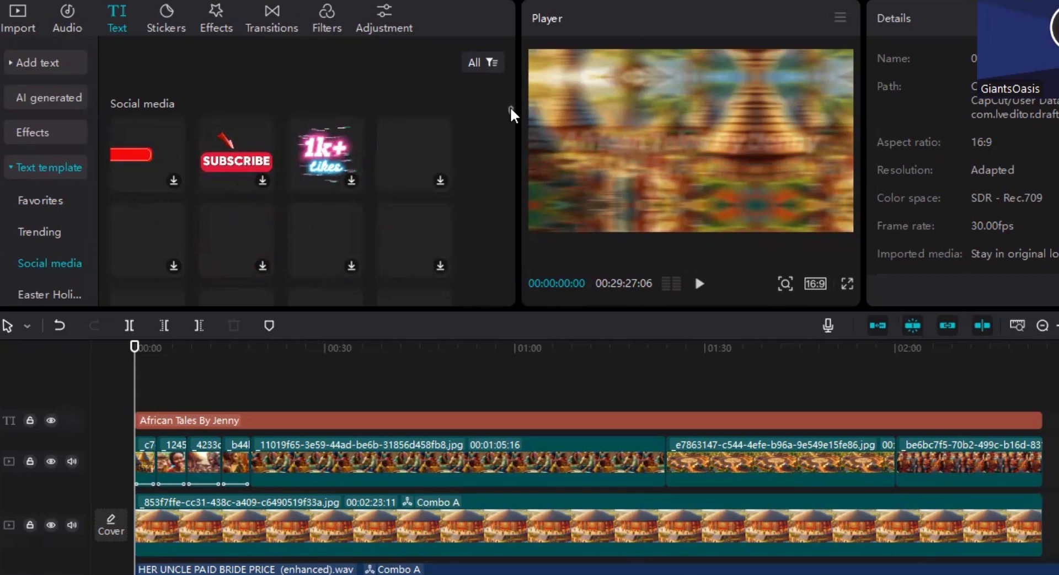
scroll(512, 116, down, 2)
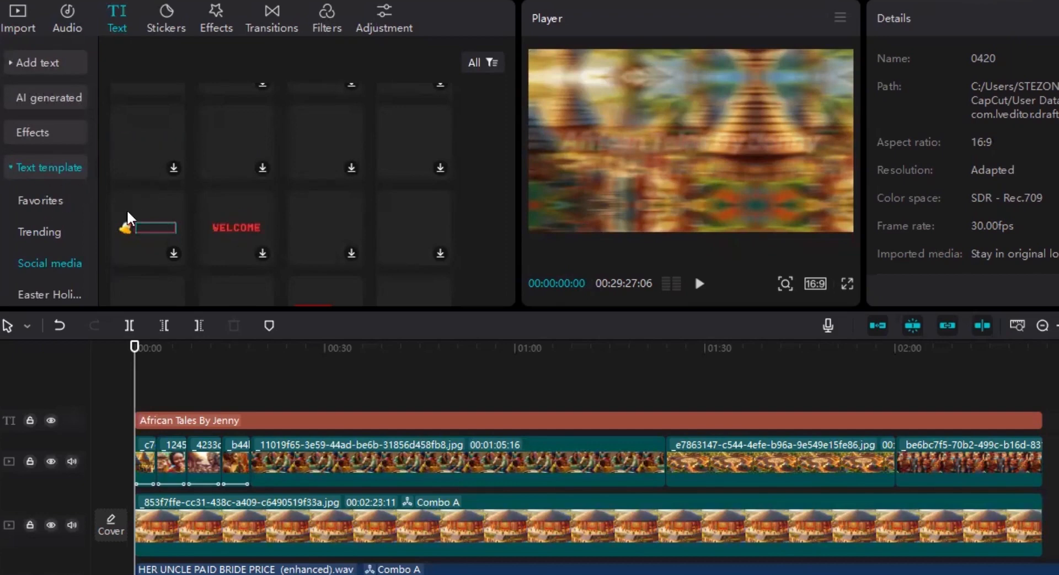
Add the favorite blue subscribe text template at the start of the timeline and extend it to the end of the image clips.
click(55, 201)
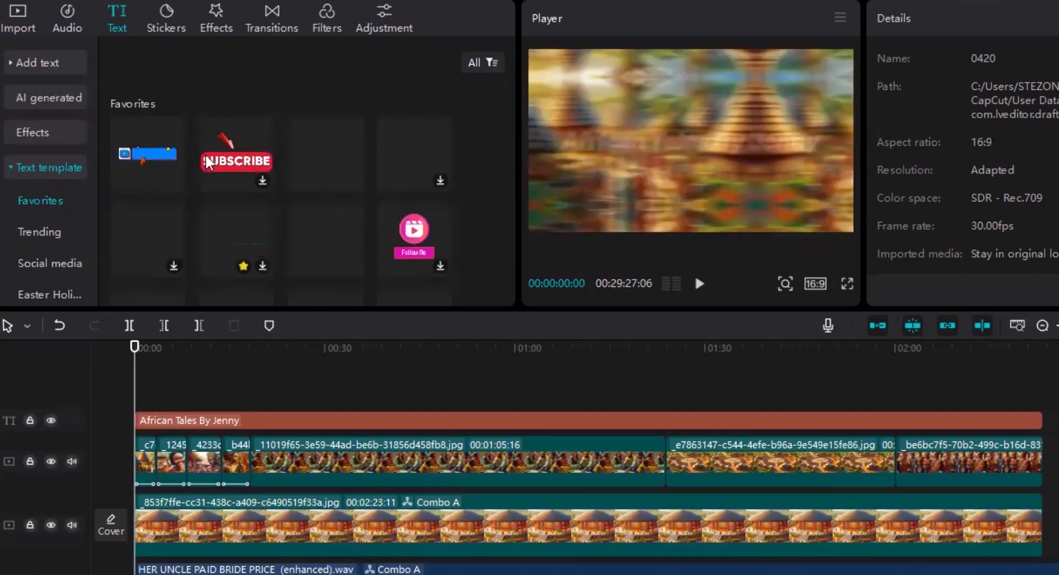
click(155, 148)
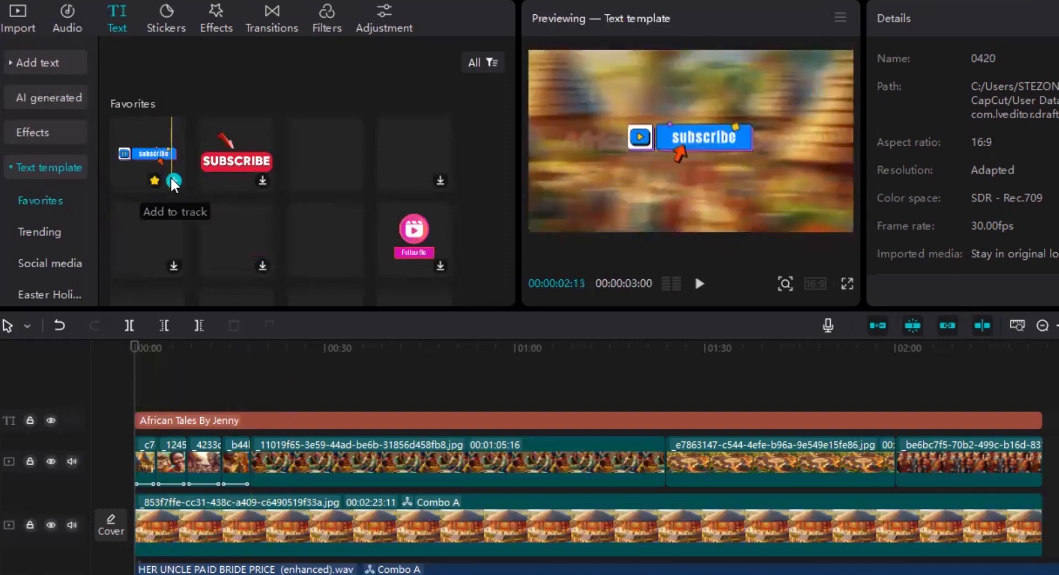
click(174, 182)
click(145, 416)
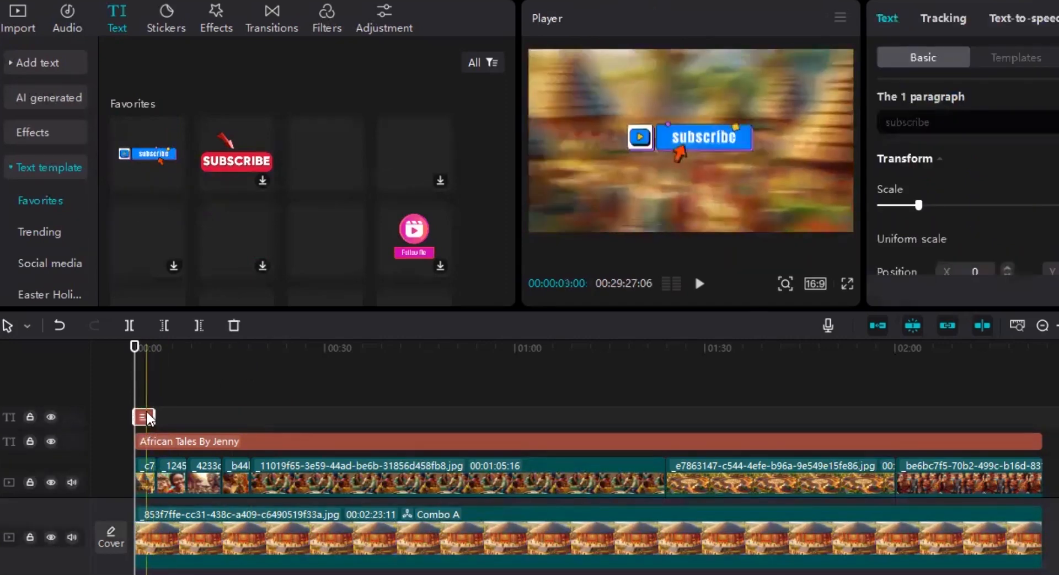
drag(154, 413, 1036, 389)
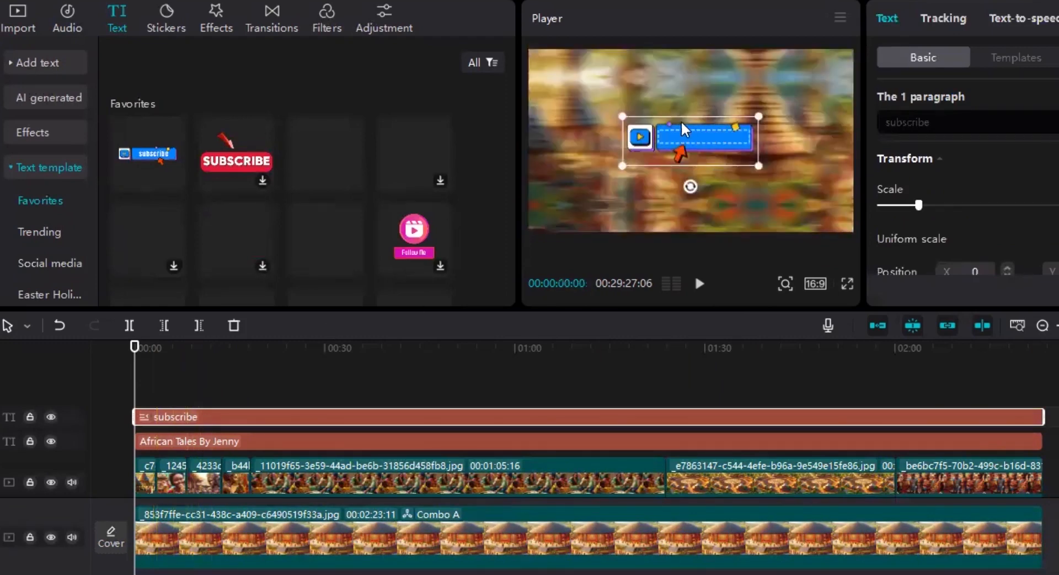
Move the subscribe template to the upper-left corner of the video frame, at about X -1030, and scale it down.
drag(684, 128, 615, 82)
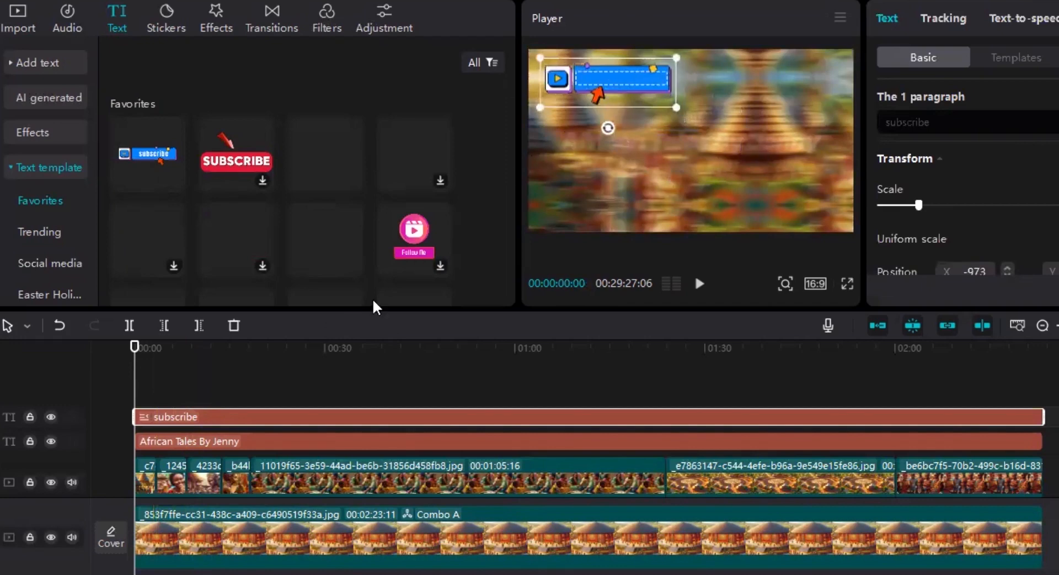
click(174, 397)
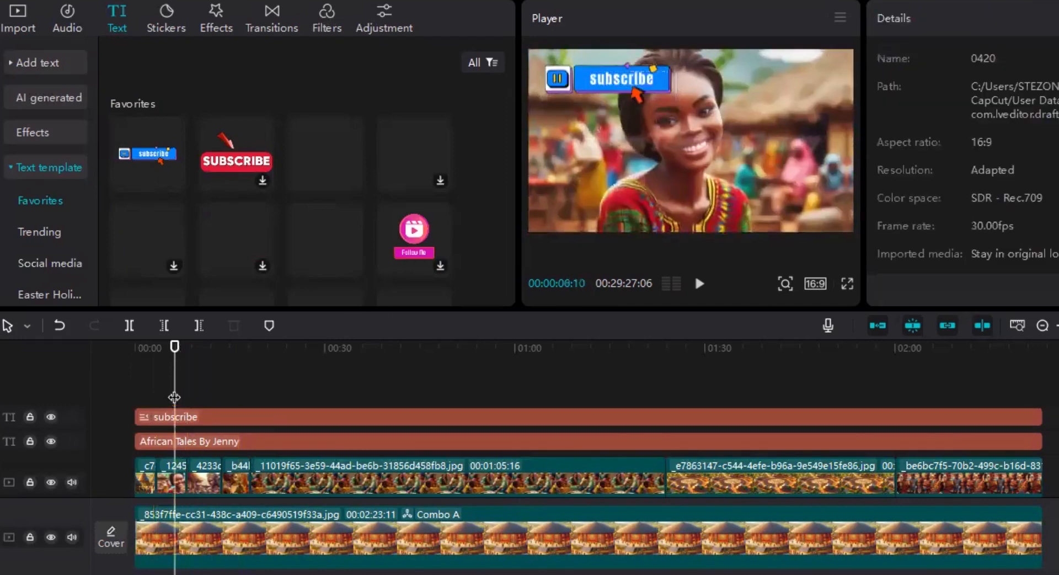
click(634, 82)
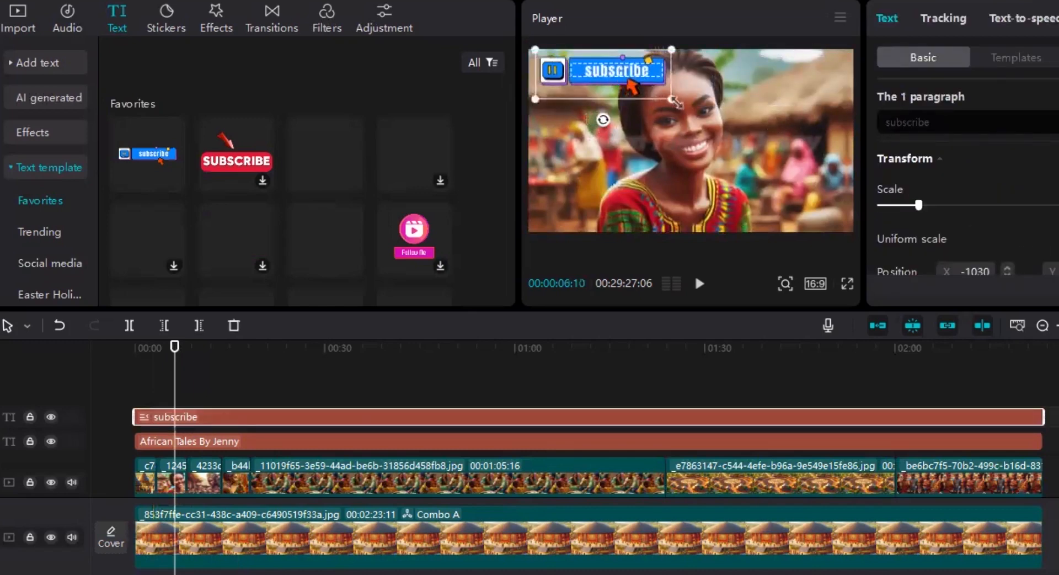
drag(674, 101, 649, 91)
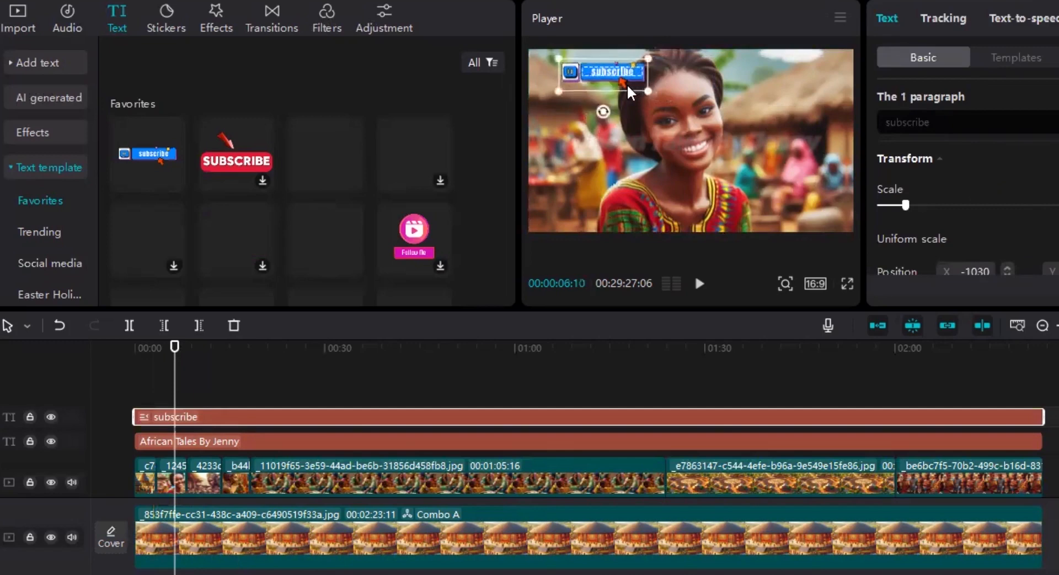
Move the subscribe template closer to the video frame's upper-left corner and retype its text in capital letters.
double_click(613, 80)
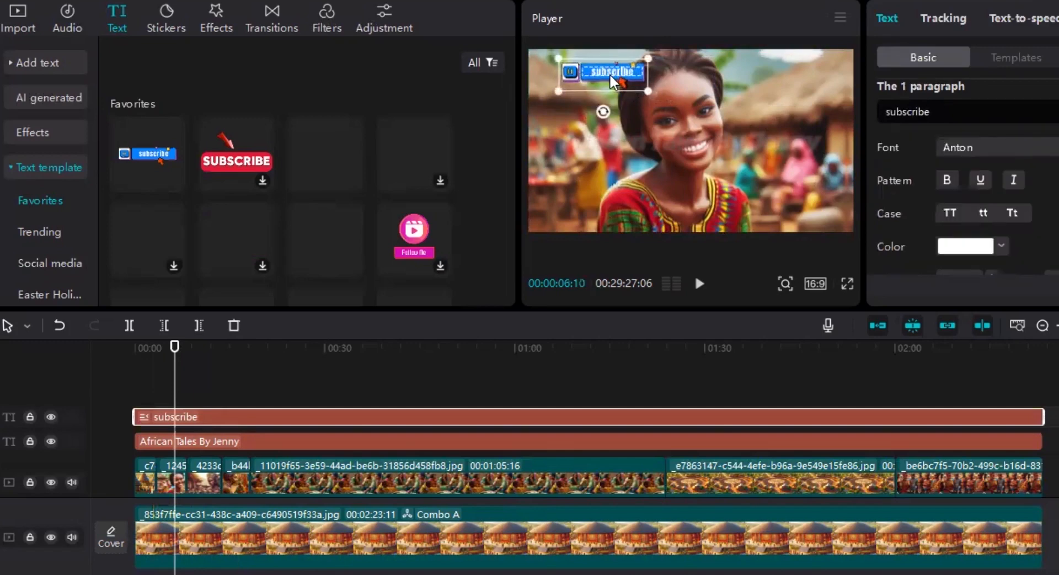
drag(611, 80, 585, 70)
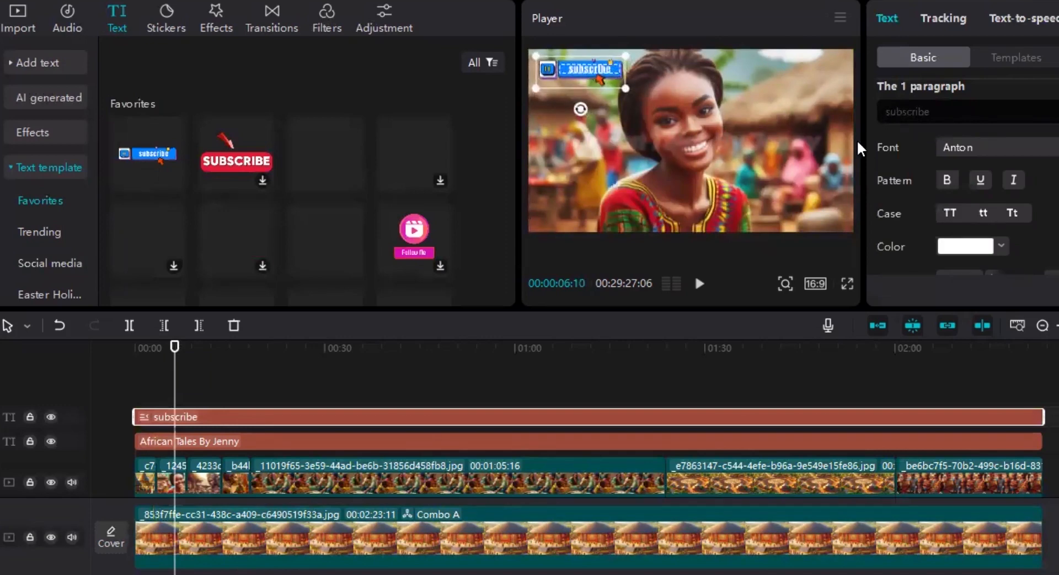
double_click(912, 112)
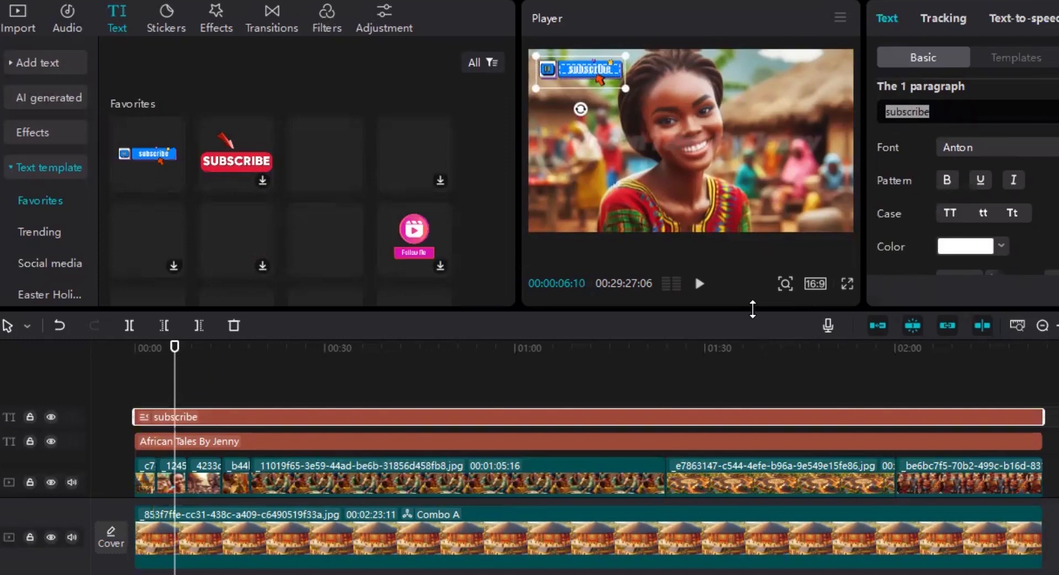
drag(752, 308, 755, 334)
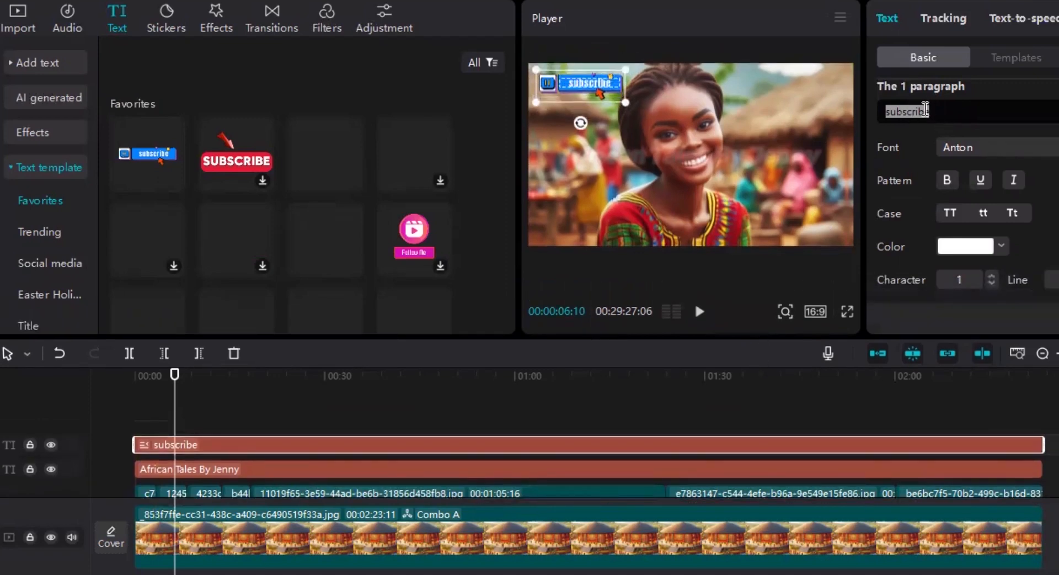
text(a)
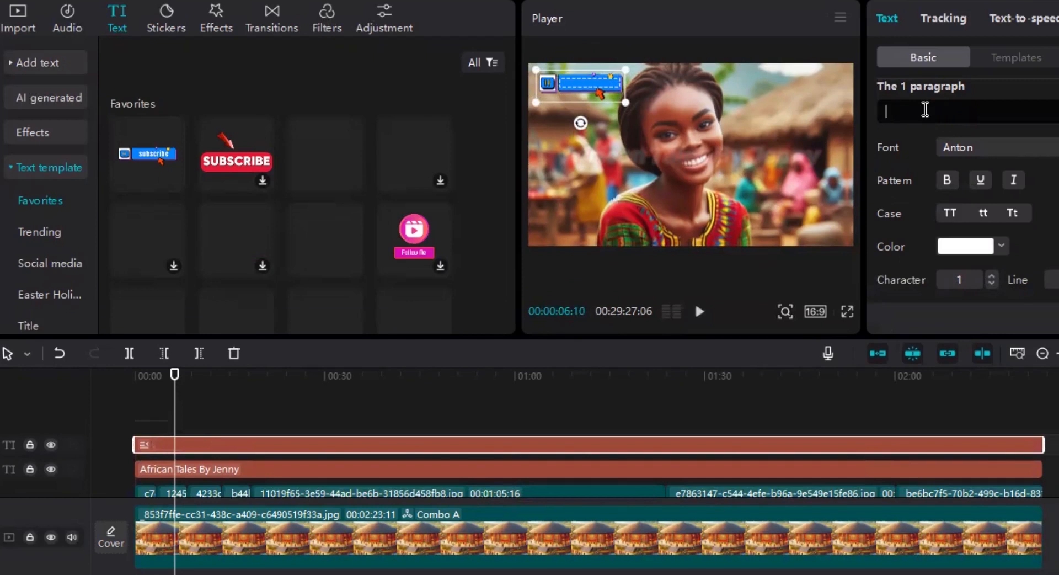
text(SUBCRIBE)
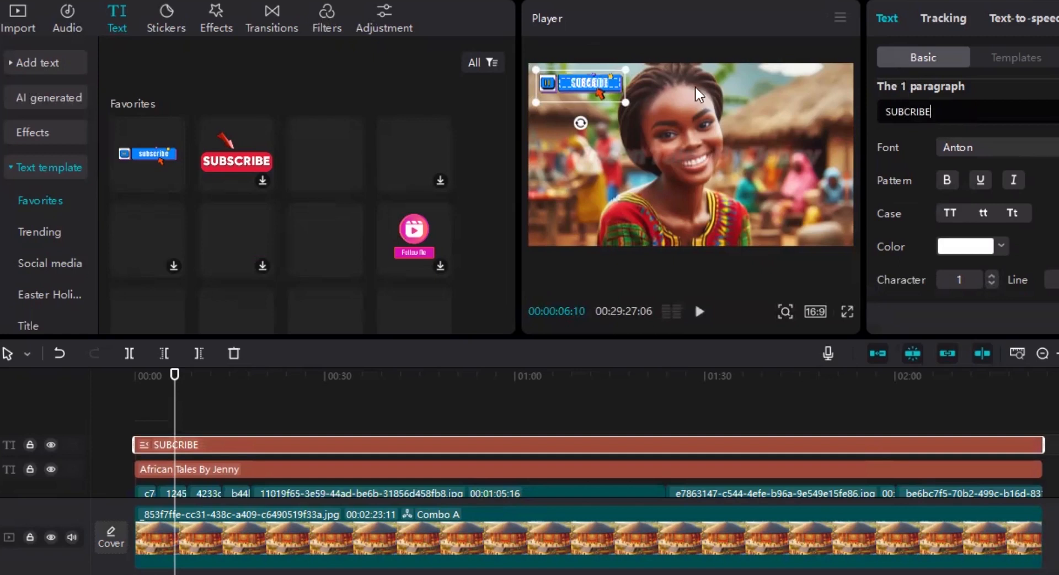
Correct the template's text to SUBSCRIBE and resize the template to fit inside the frame's upper-left corner.
drag(625, 105, 654, 113)
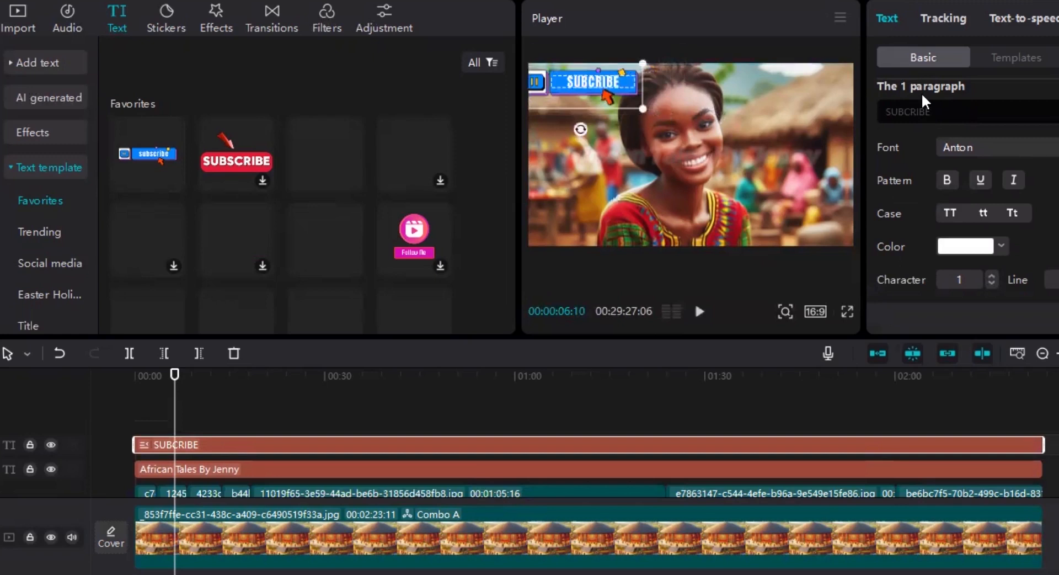
click(906, 112)
text(S)
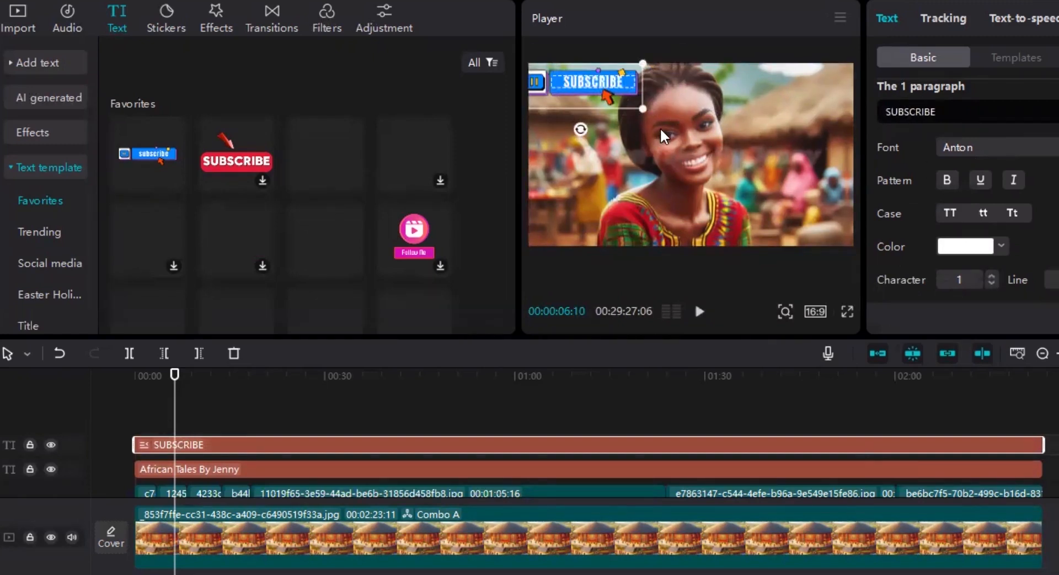
drag(643, 109, 595, 80)
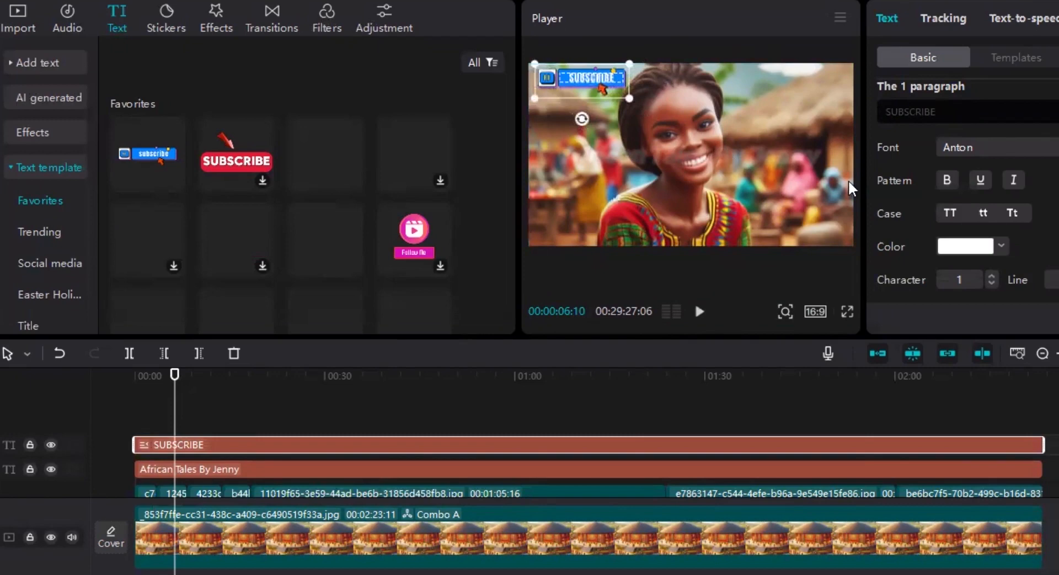
Play the video from the start to about seven seconds to check the animated subscribe template.
click(157, 410)
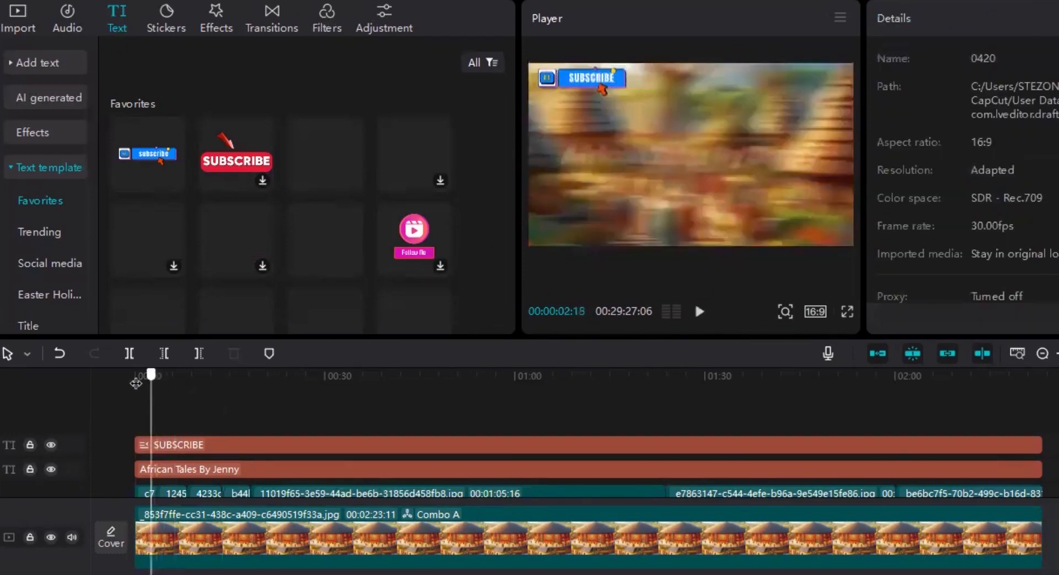
drag(157, 377, 134, 375)
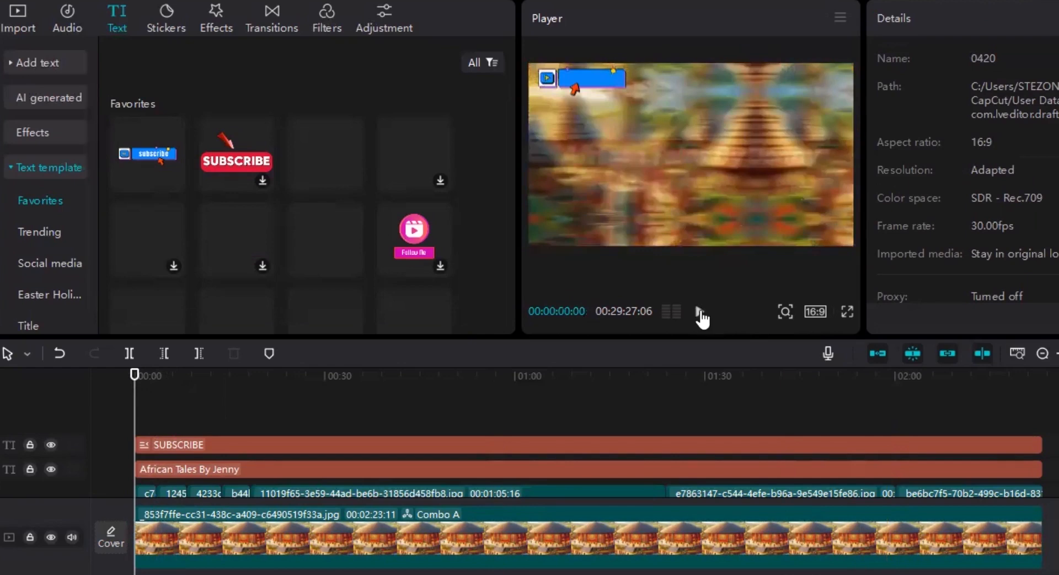
click(700, 313)
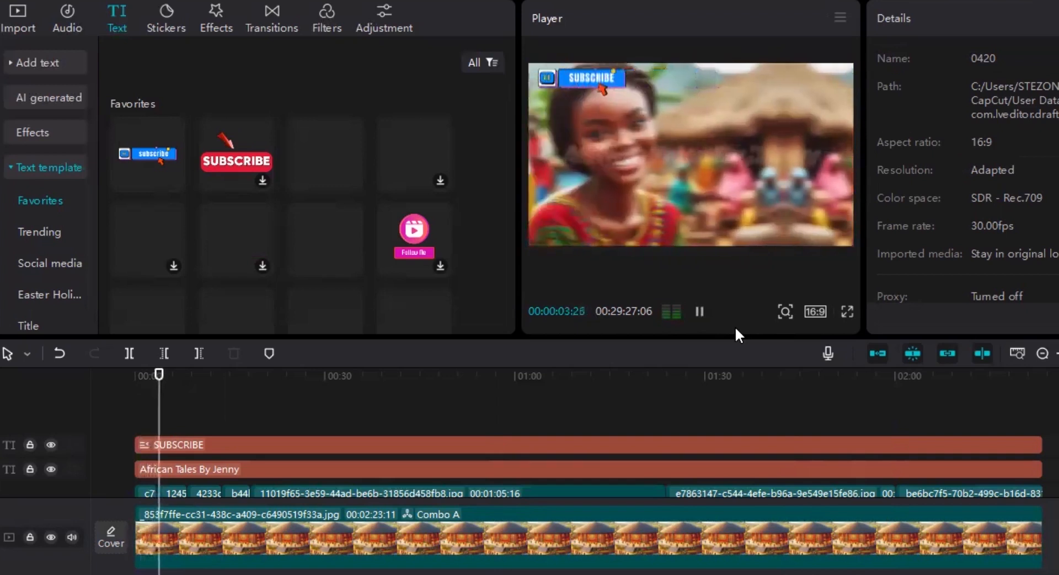
click(699, 314)
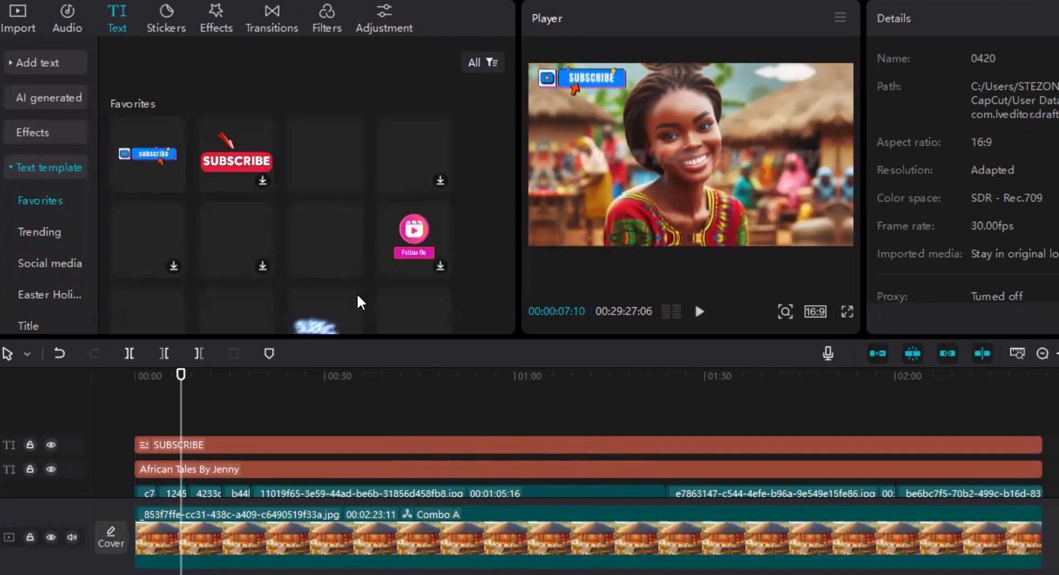
Preview the PLEASE LIKE template among the favorite text templates.
mouse_move(307, 241)
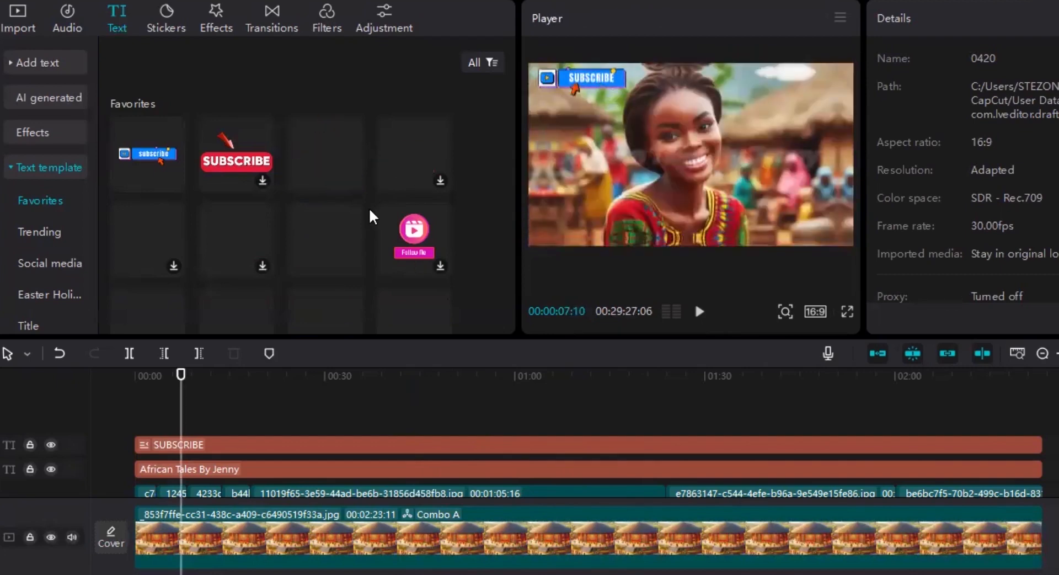
mouse_move(343, 221)
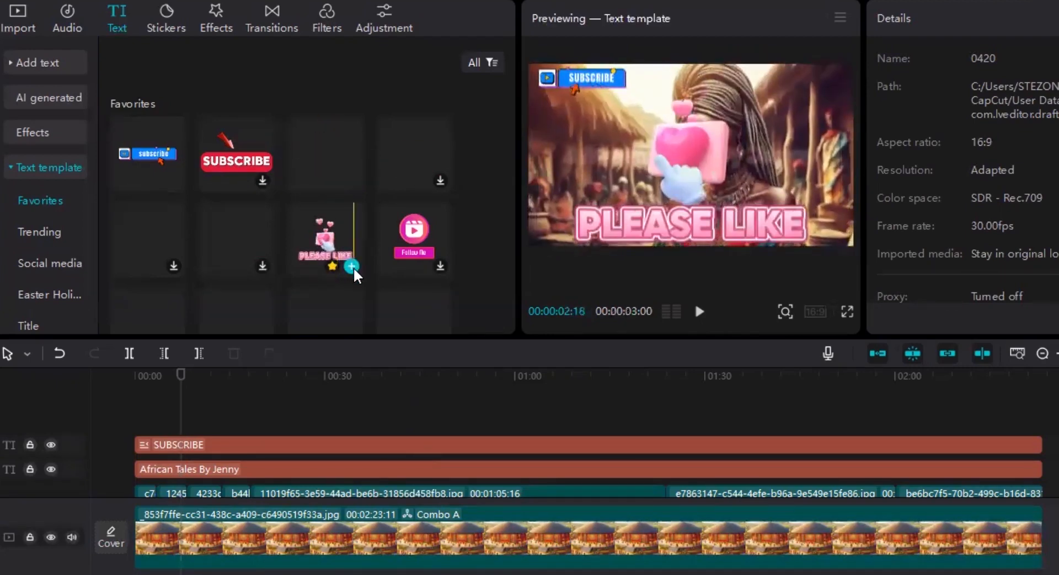
click(332, 265)
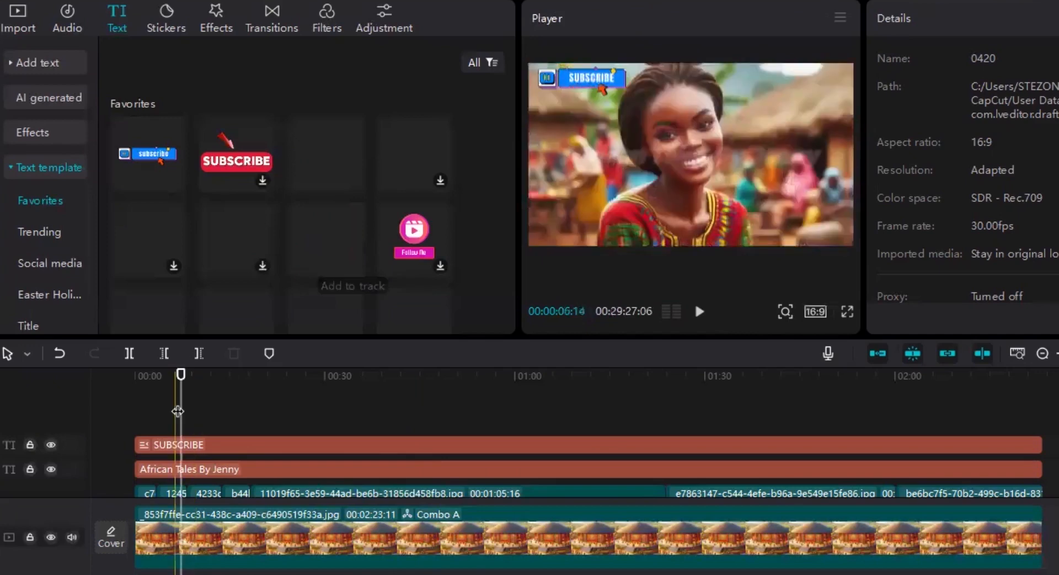
Add the PLEASE LIKE text template to the timeline and stretch it from the video's start to about 2:22.
click(352, 266)
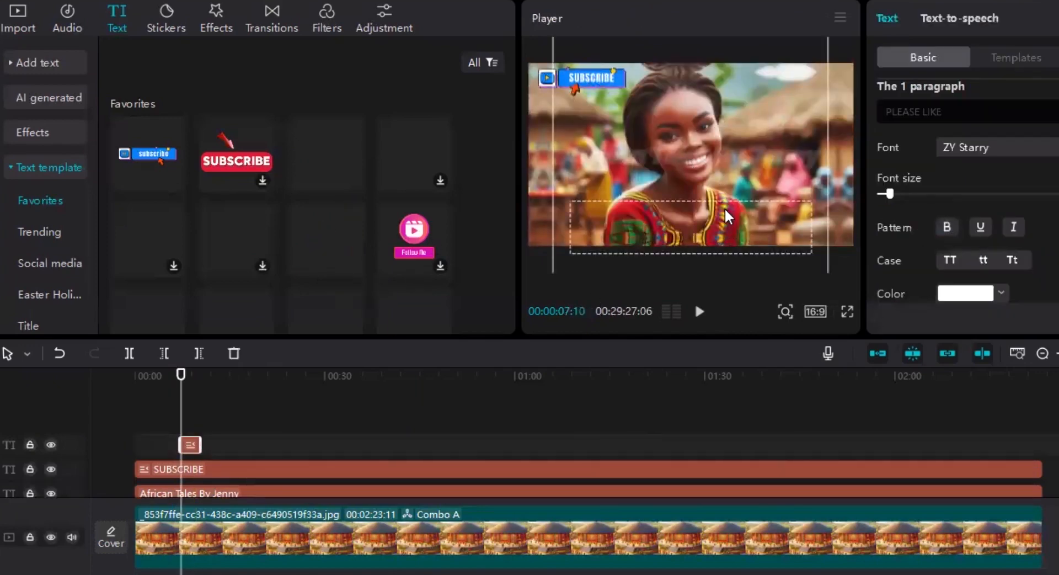
drag(202, 437, 1034, 389)
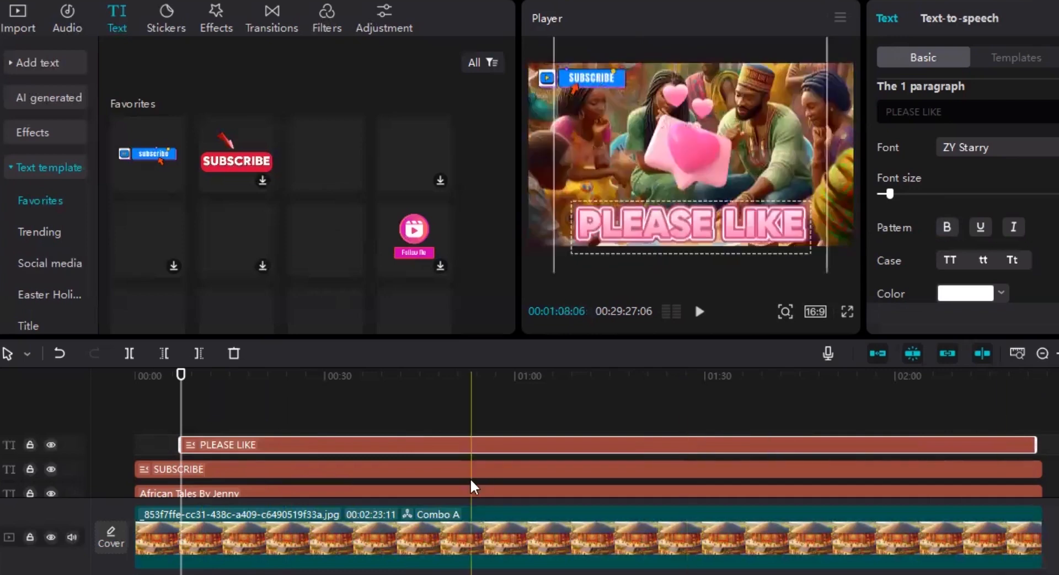
drag(163, 437, 105, 439)
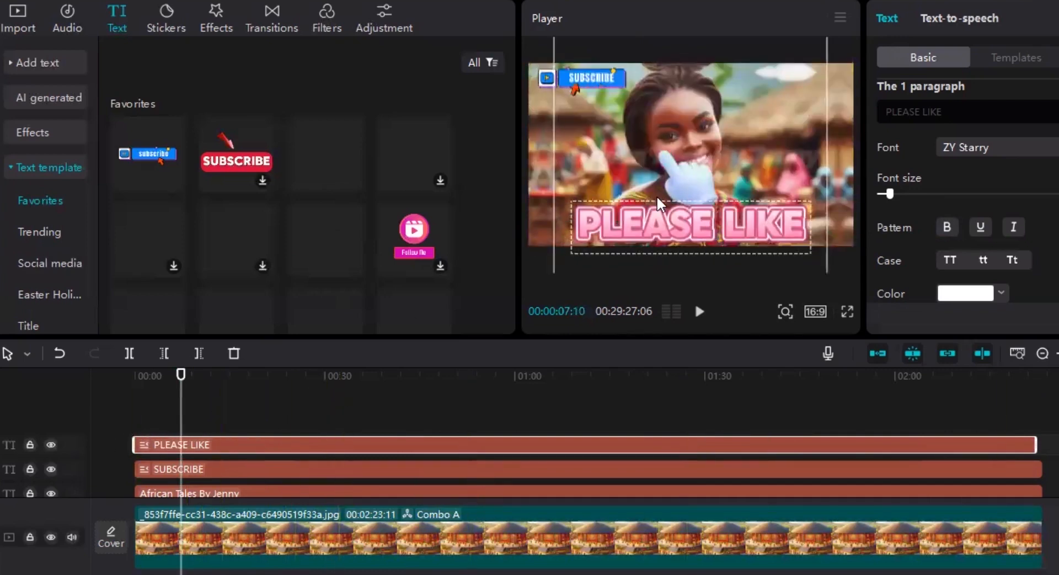
Shrink the PLEASE LIKE template to a small label and place it in the upper-right corner of the video frame.
drag(680, 145, 661, 205)
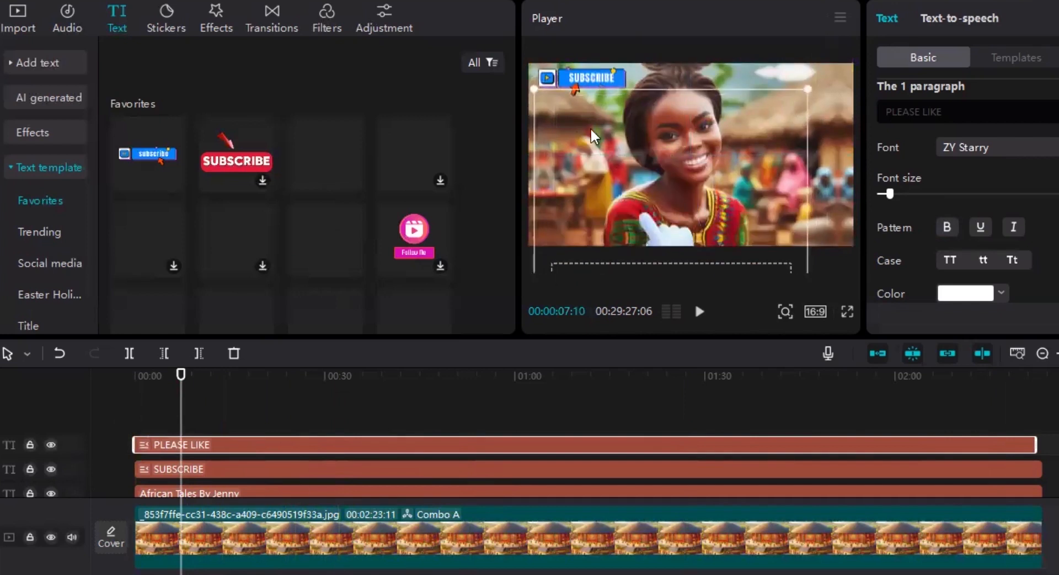
drag(535, 90, 815, 50)
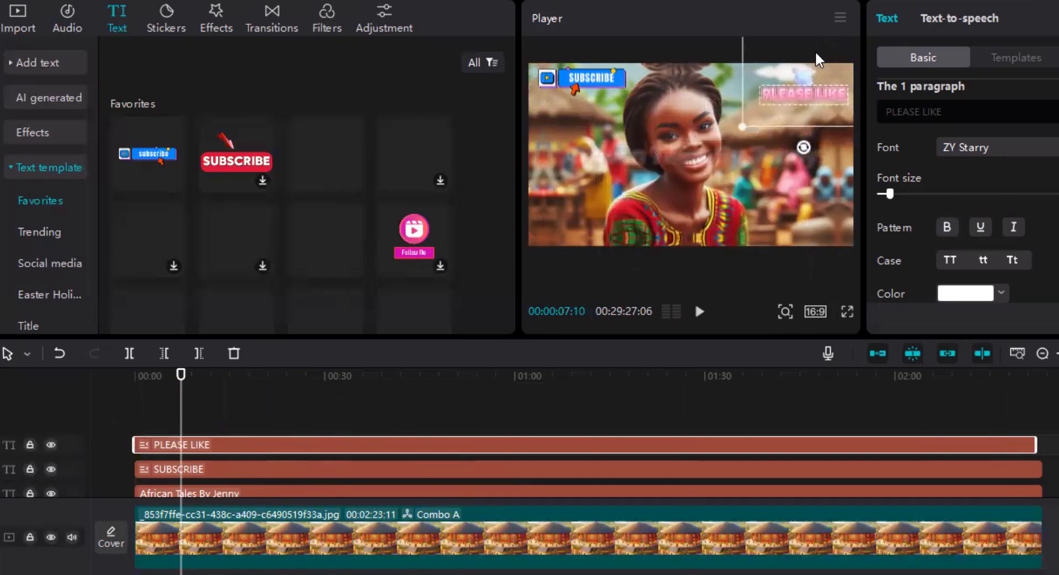
drag(741, 128, 809, 75)
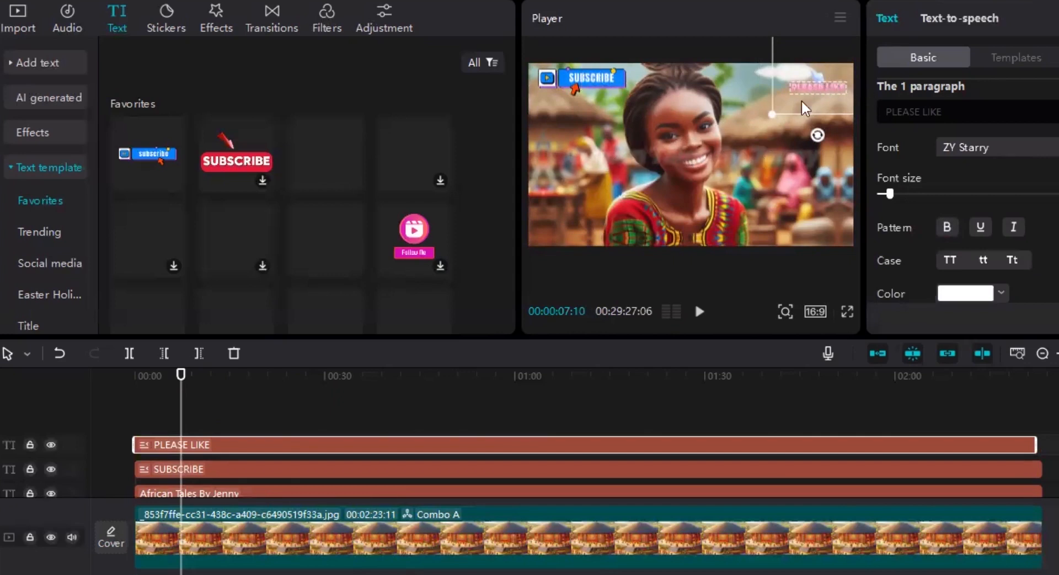
drag(776, 116, 780, 113)
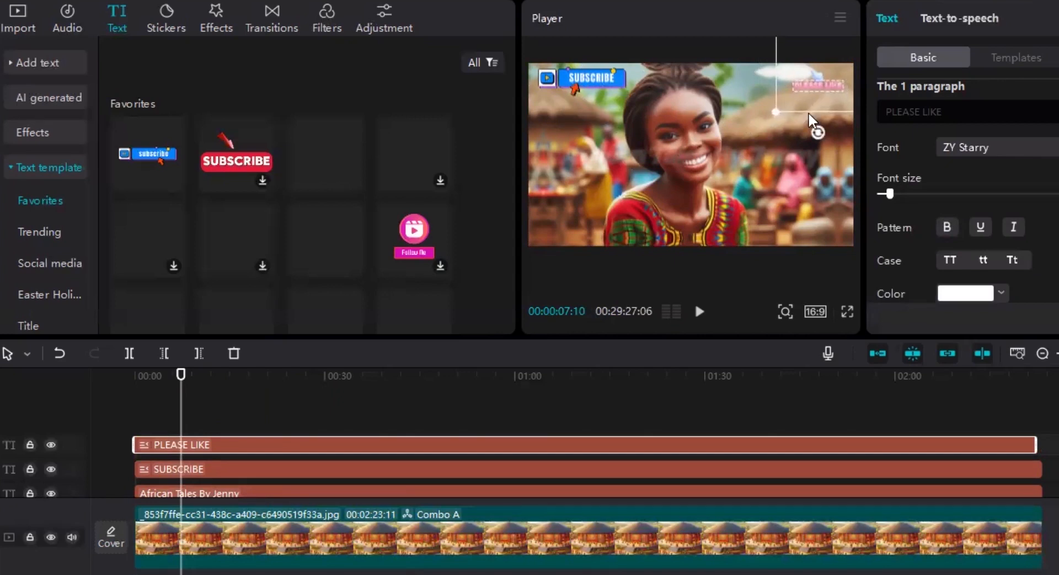
Move the SUBSCRIBE template to the lower-left corner of the video frame and play the video from the start to check it.
click(584, 81)
drag(585, 74, 587, 218)
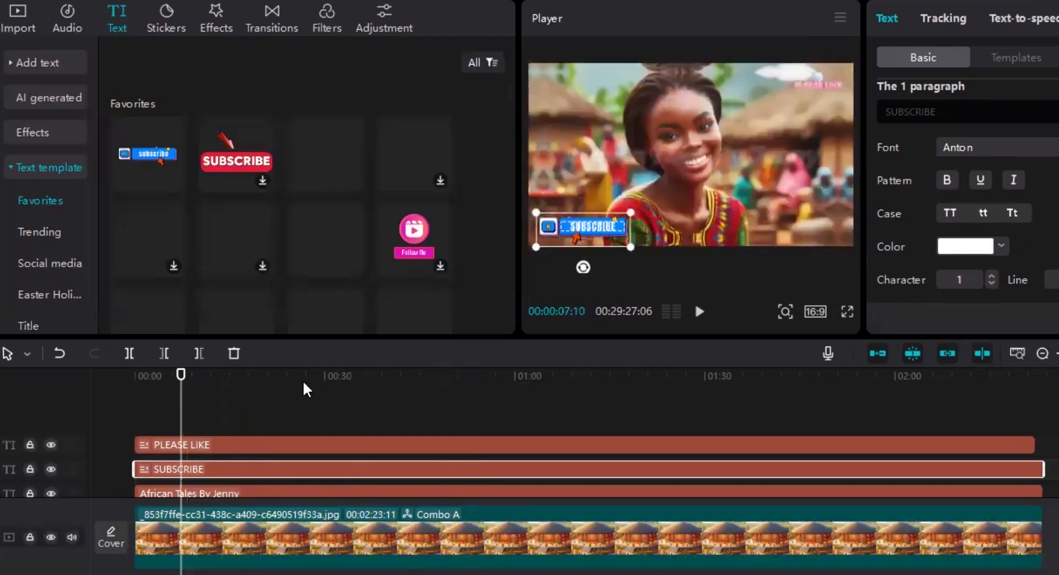
click(165, 402)
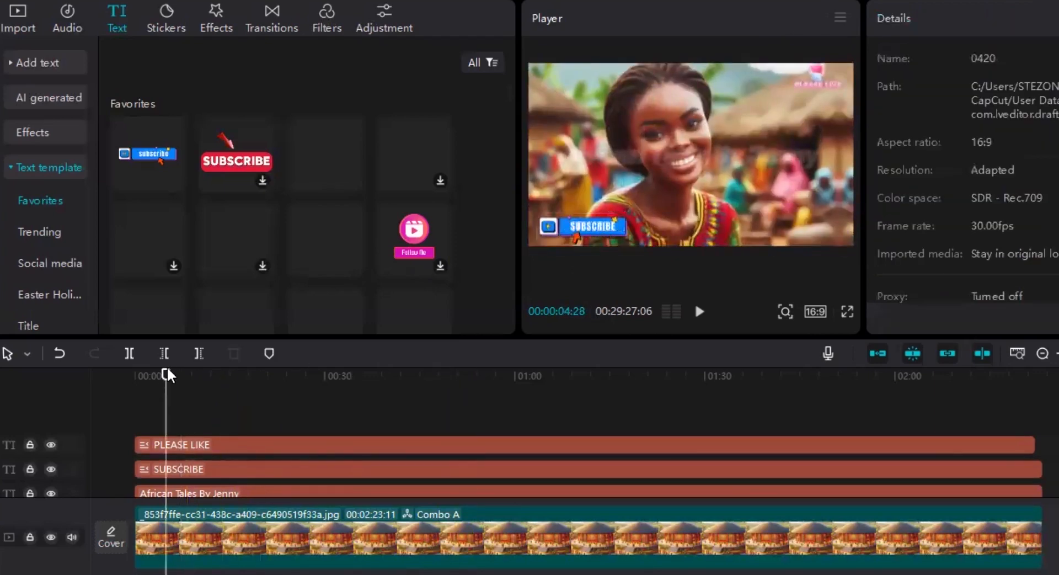
drag(150, 381, 98, 385)
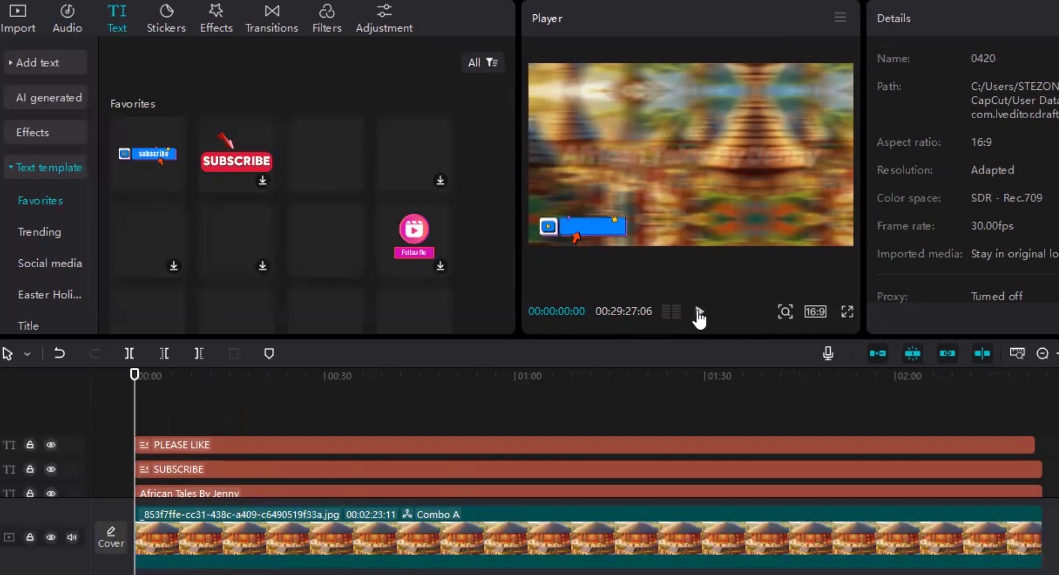
click(699, 315)
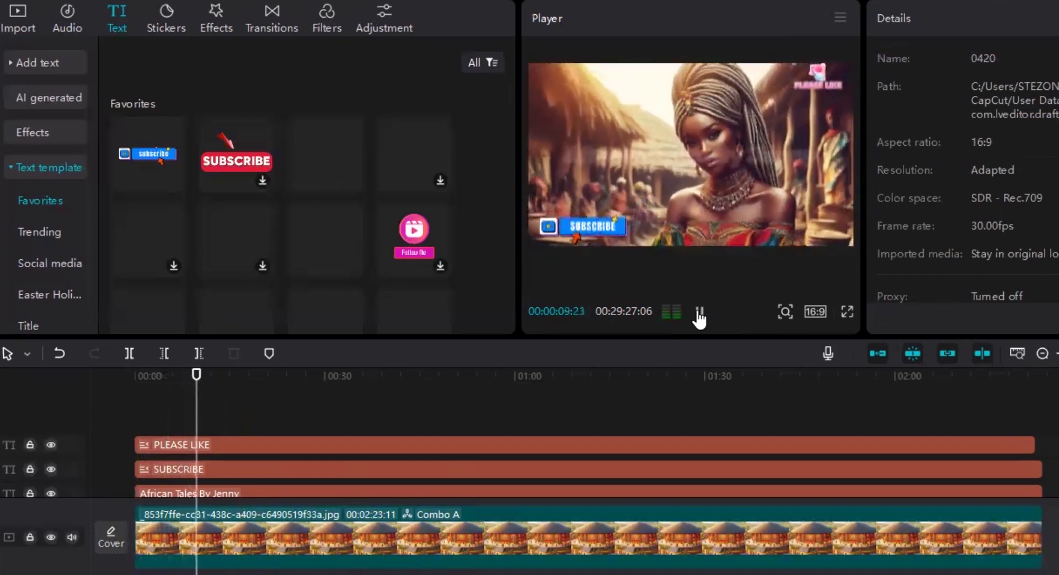
click(699, 312)
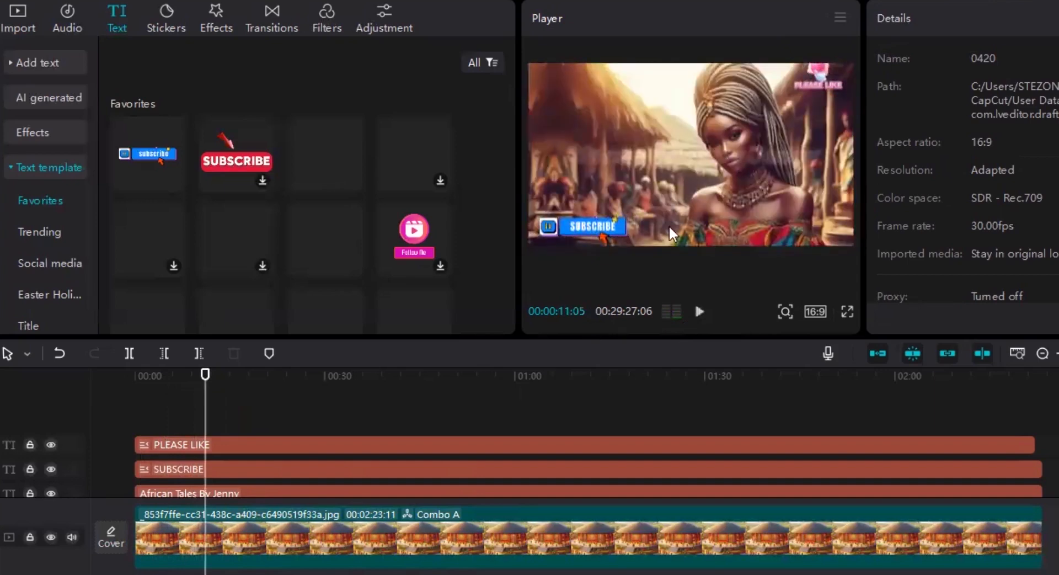
Add the Like Share Subscribe text template near the end of the image clips, running from about 2:18 to their end.
click(910, 355)
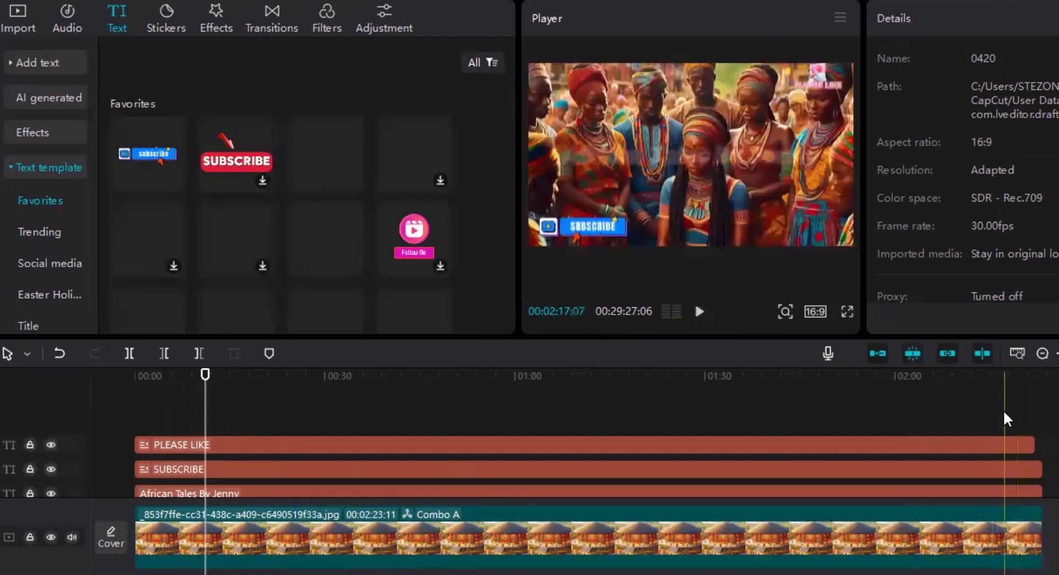
click(1004, 409)
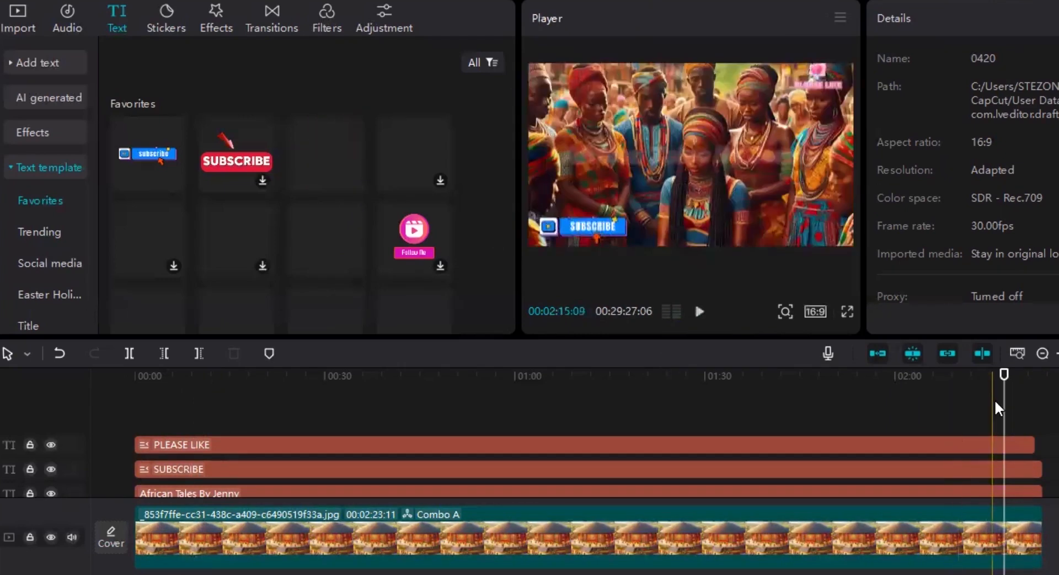
mouse_move(1004, 377)
mouse_down()
mouse_move(971, 376)
mouse_move(998, 380)
mouse_up()
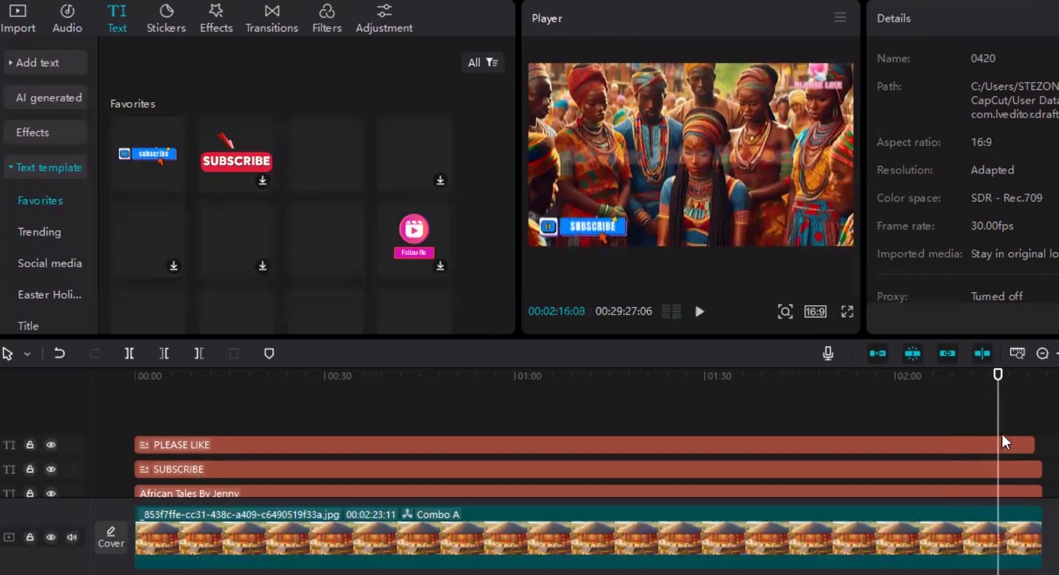
click(341, 170)
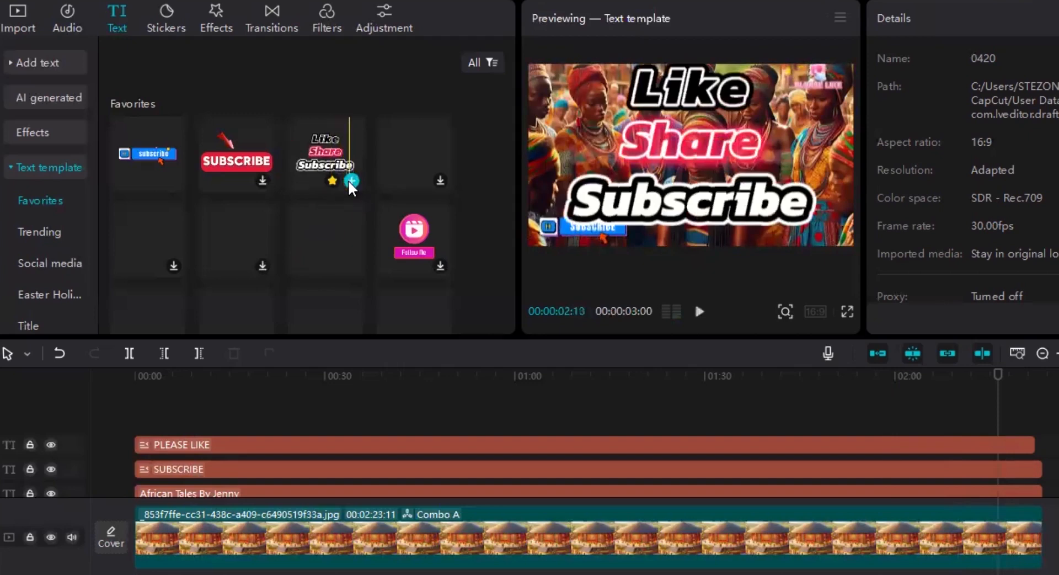
click(351, 181)
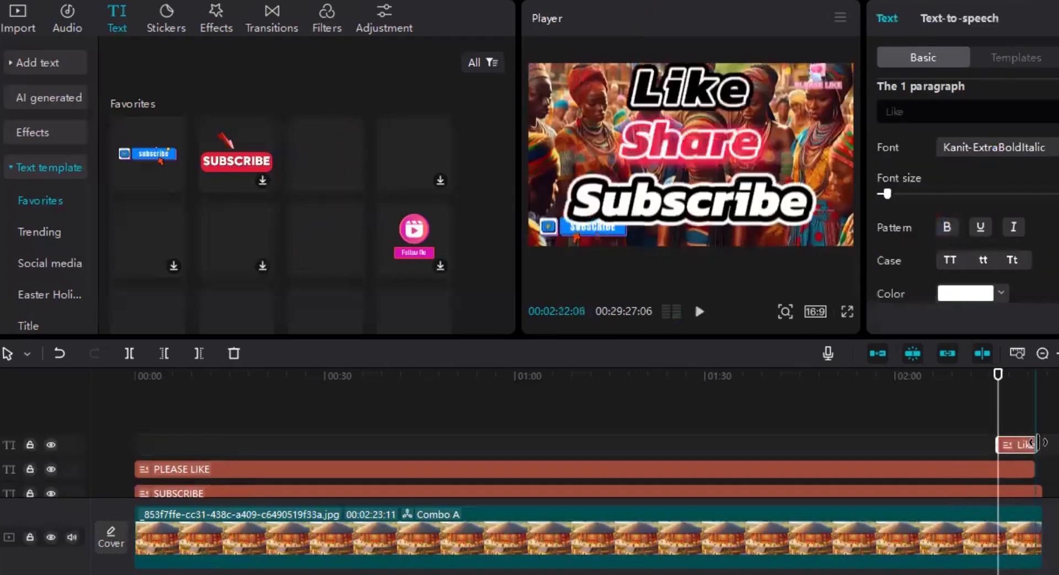
click(1012, 420)
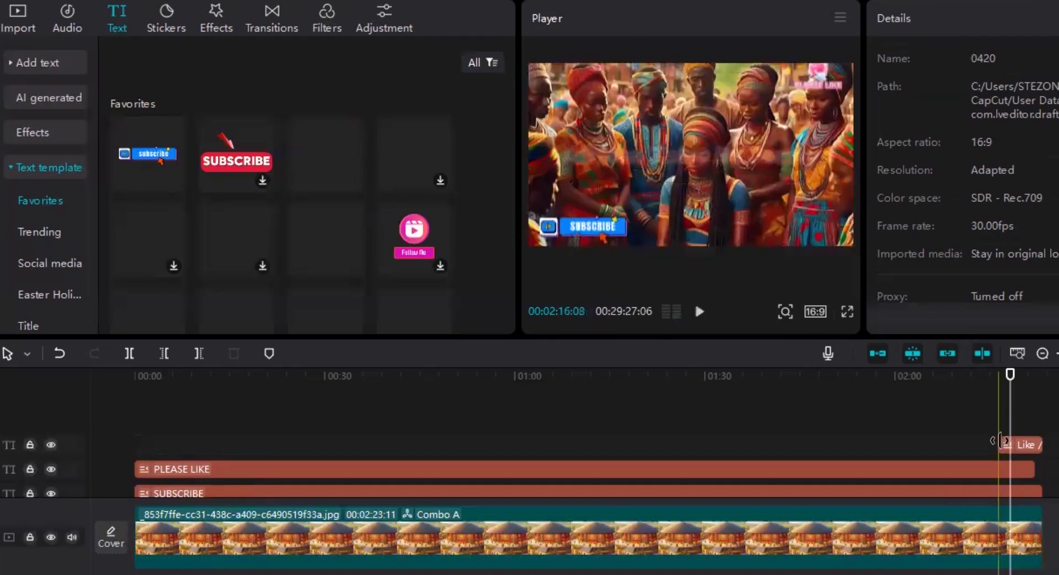
drag(998, 441, 1010, 441)
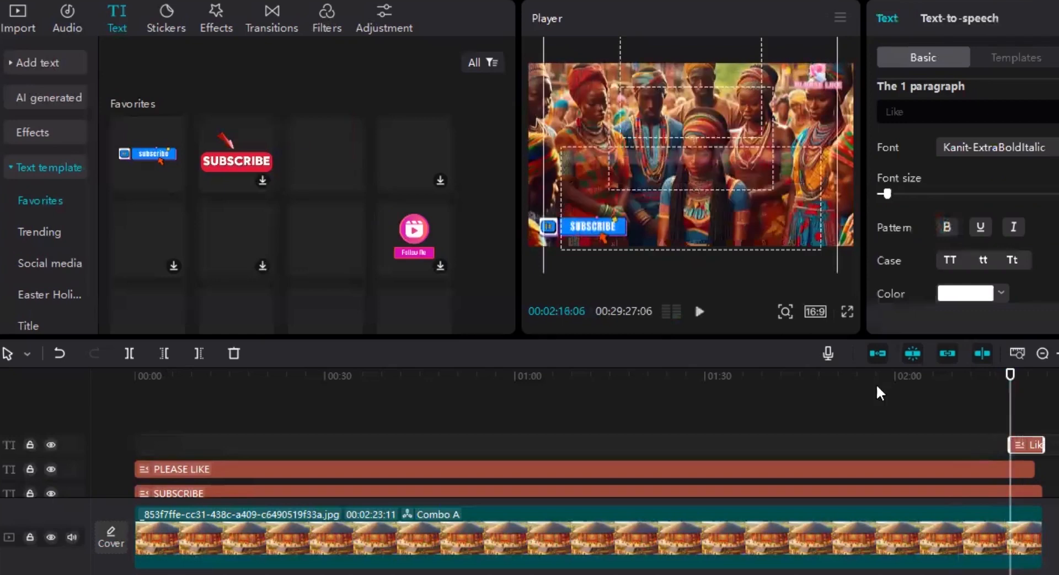
Move the Like Share Subscribe template lower in the video frame.
click(1020, 424)
click(735, 150)
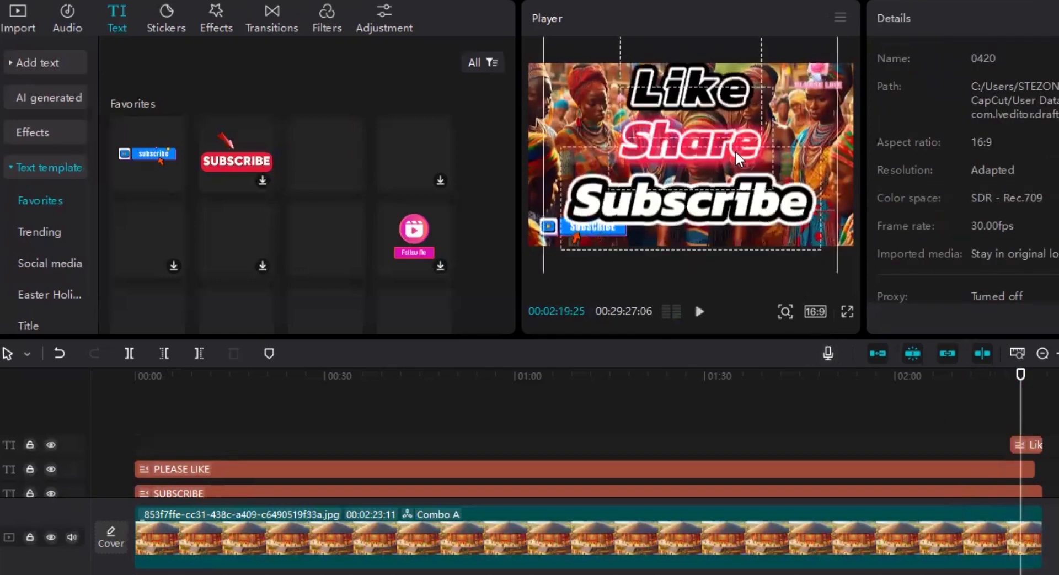
drag(753, 144, 757, 193)
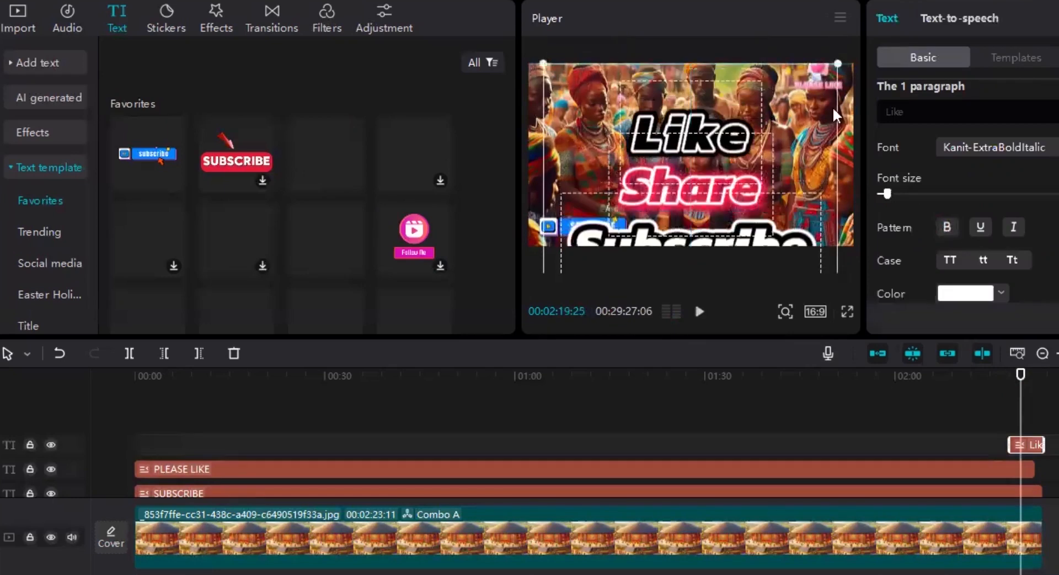
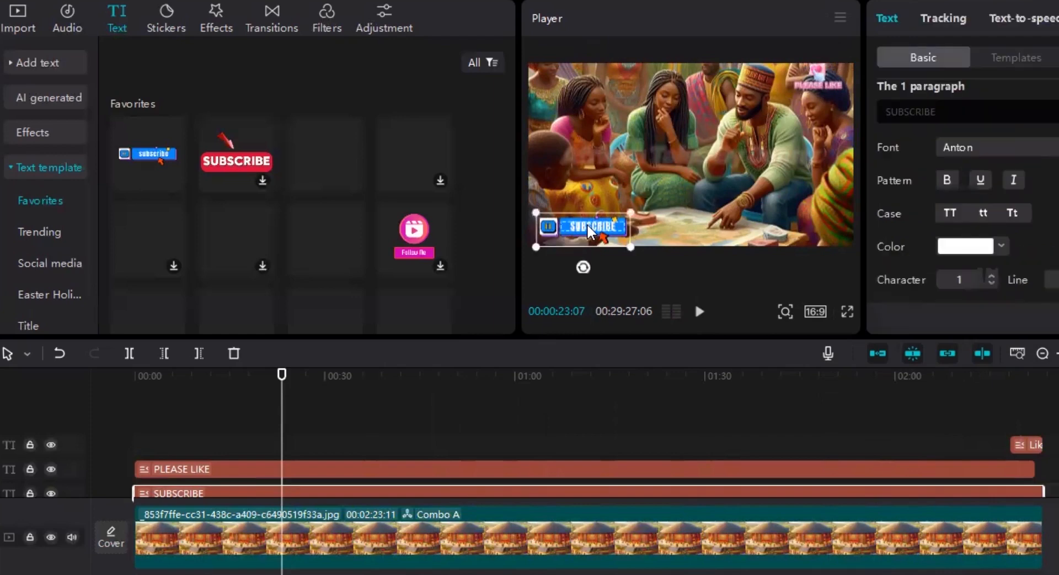
Reposition the SUBSCRIBE template to the frame's lower-right corner and the slightly reduced PLEASE LIKE template to the upper-left corner.
drag(590, 230, 696, 160)
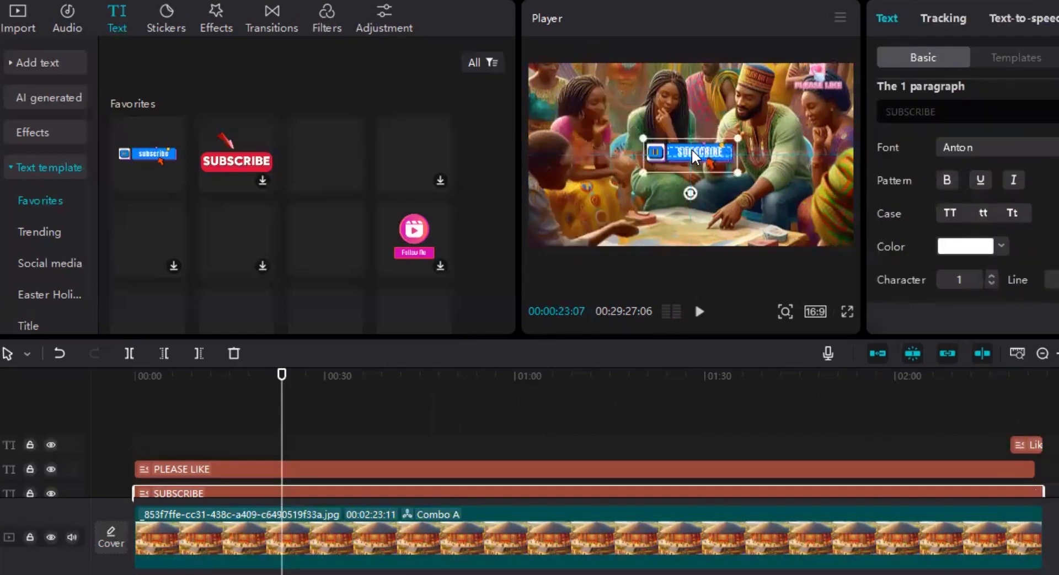
drag(821, 72, 568, 219)
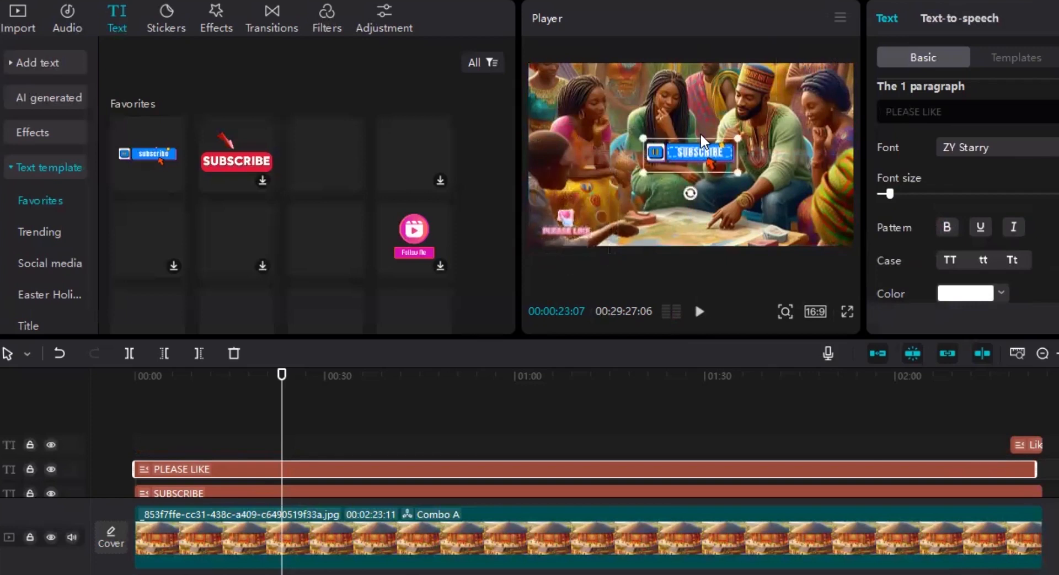
drag(684, 150, 804, 226)
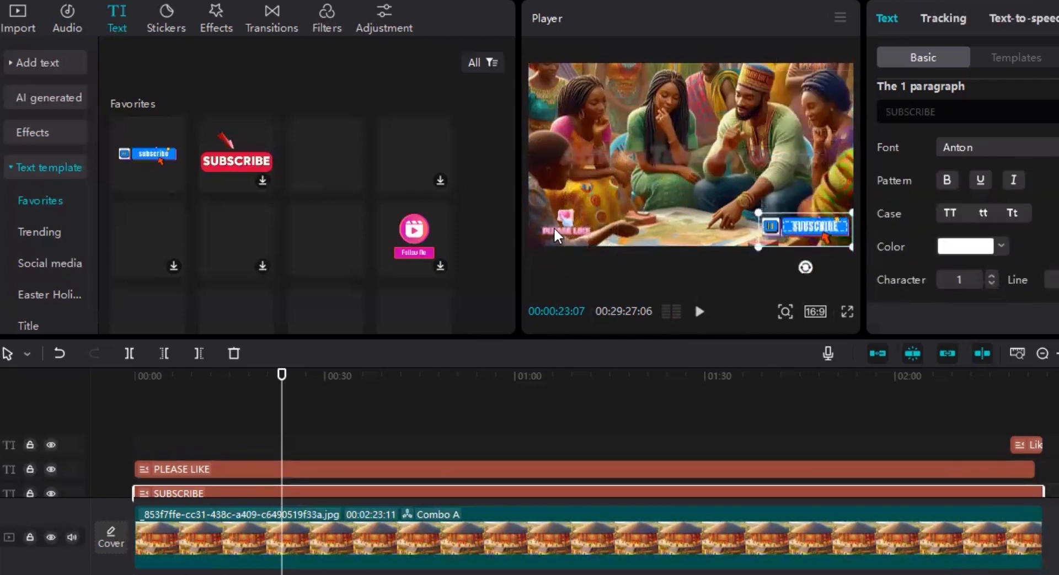
drag(554, 234, 554, 75)
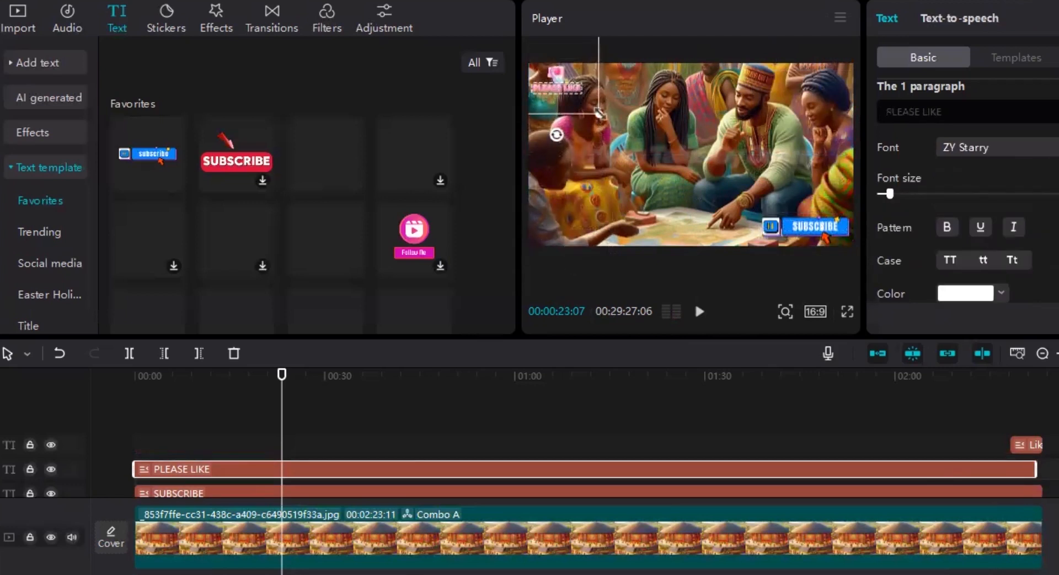
drag(599, 113, 597, 112)
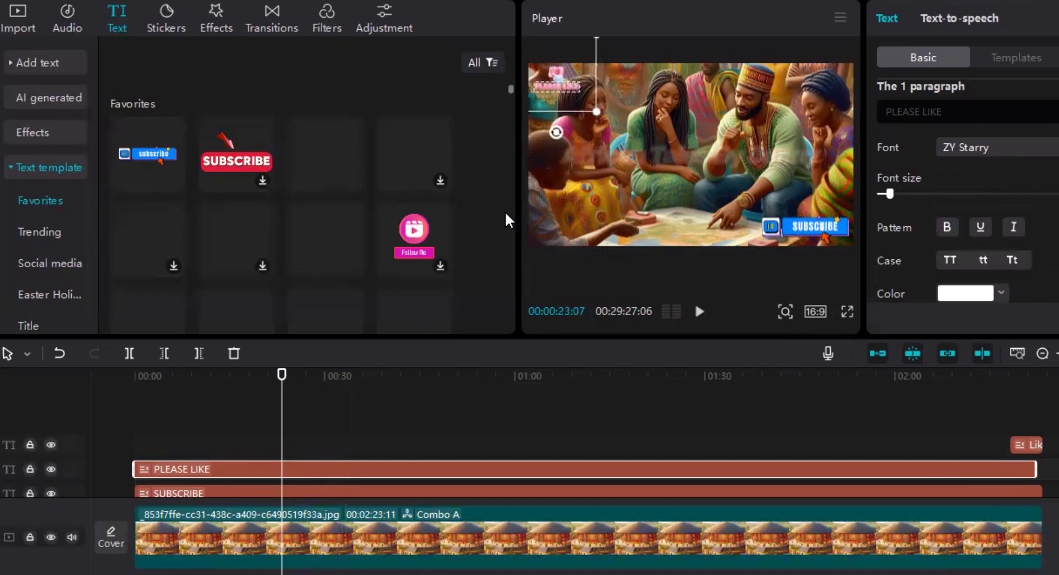
click(445, 436)
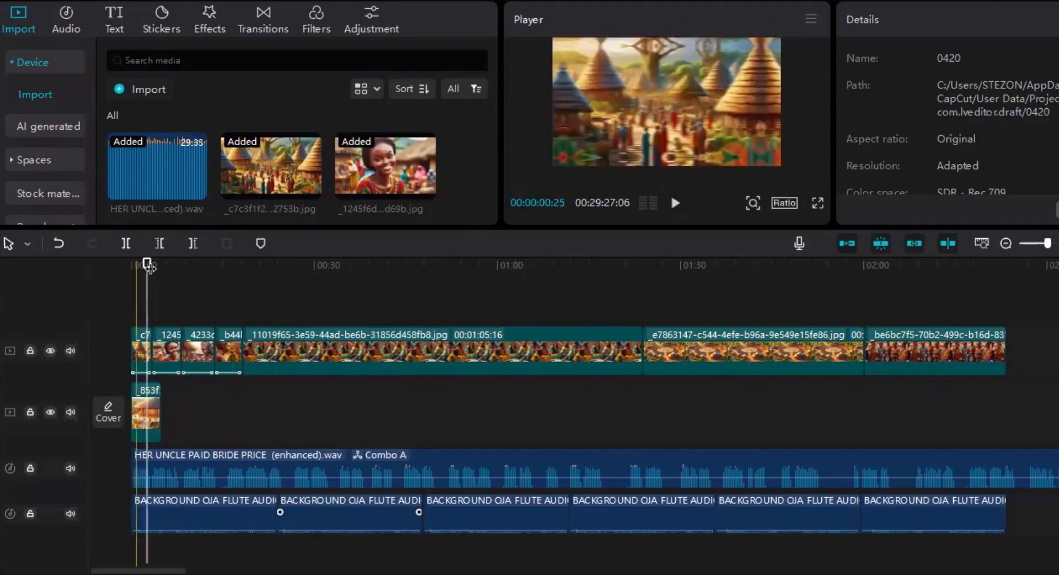
Extend the short background image clip on the main track to the end of the image clips above it.
click(128, 270)
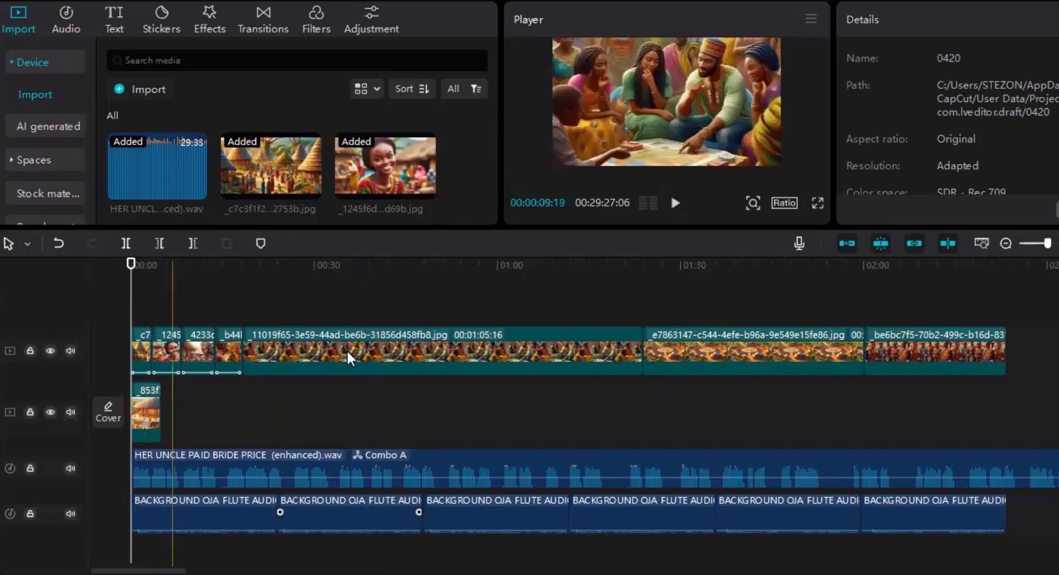
drag(157, 421, 1005, 334)
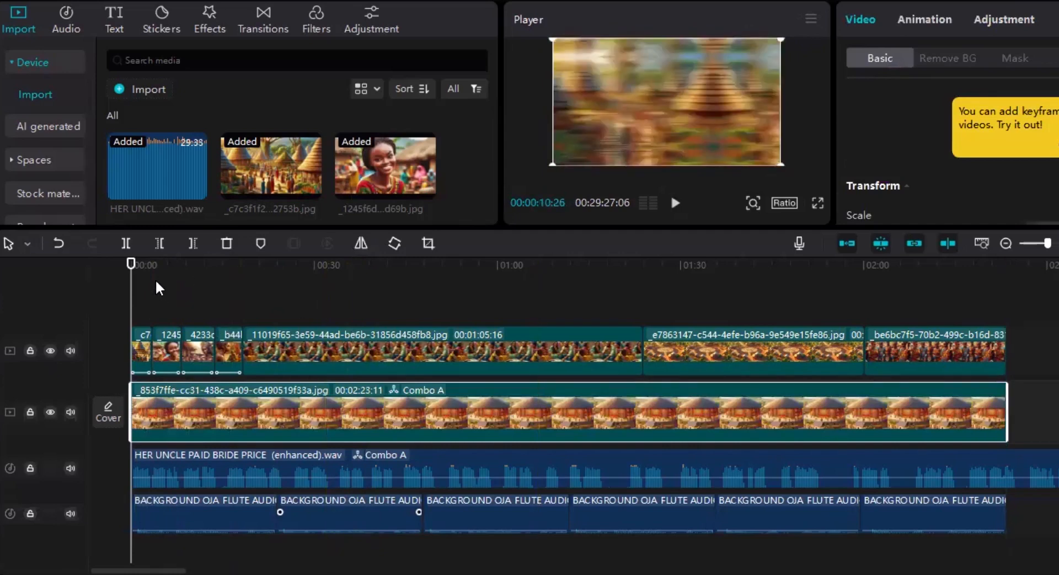
Add a default text clip at the video's start and stretch it to the end of the image clips at 2:23.
click(117, 16)
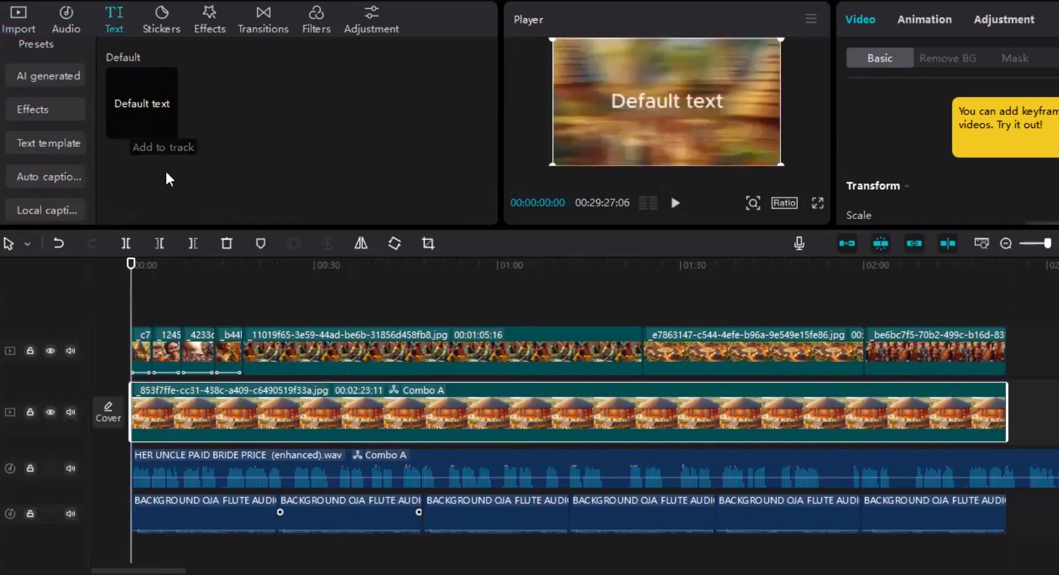
click(167, 129)
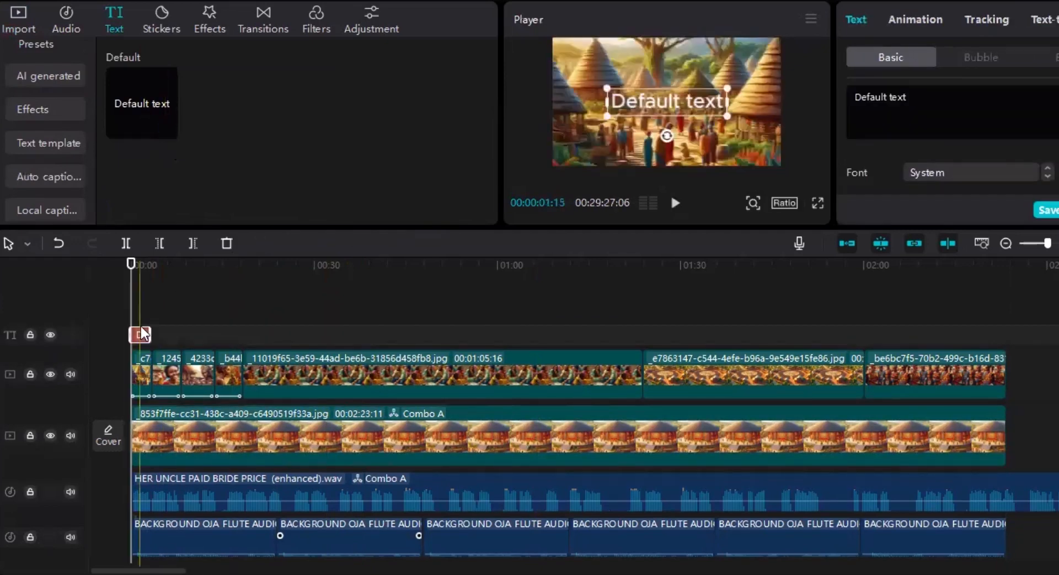
drag(372, 330, 1003, 272)
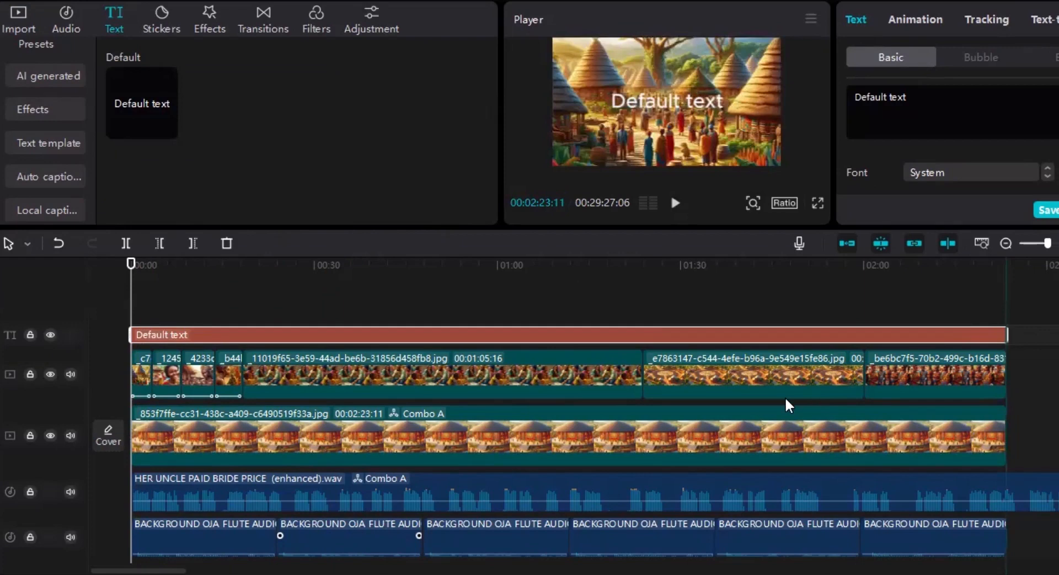
Replace the default text in the full-length text clip with "African Tales By Jenny".
click(182, 312)
click(188, 336)
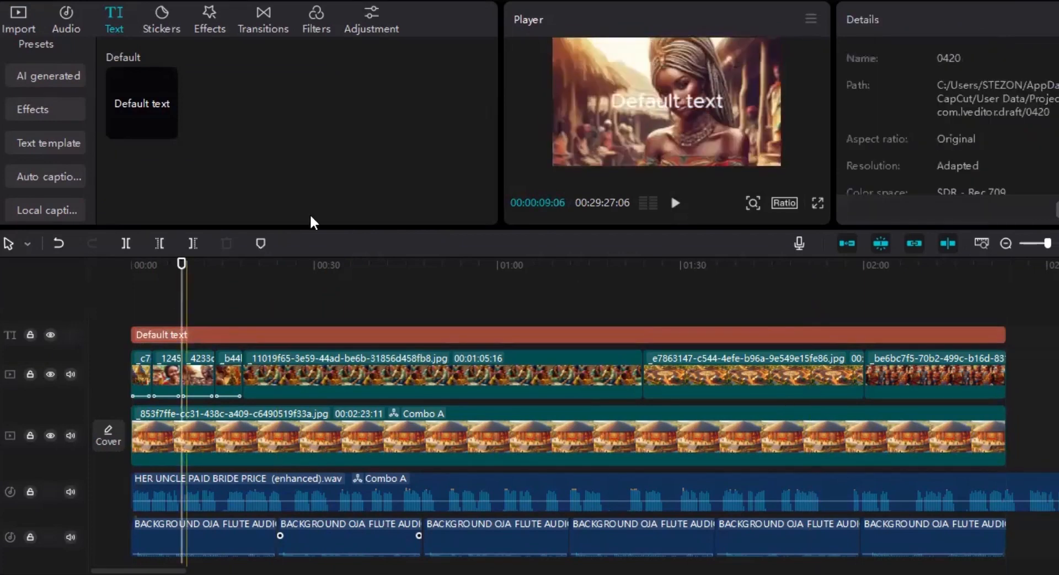
double_click(692, 102)
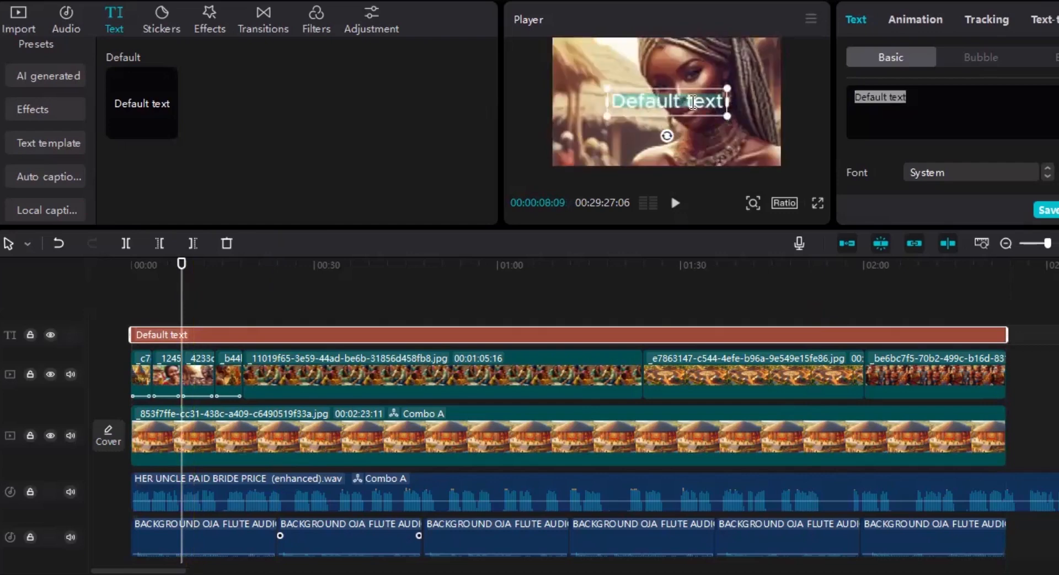
text(A)
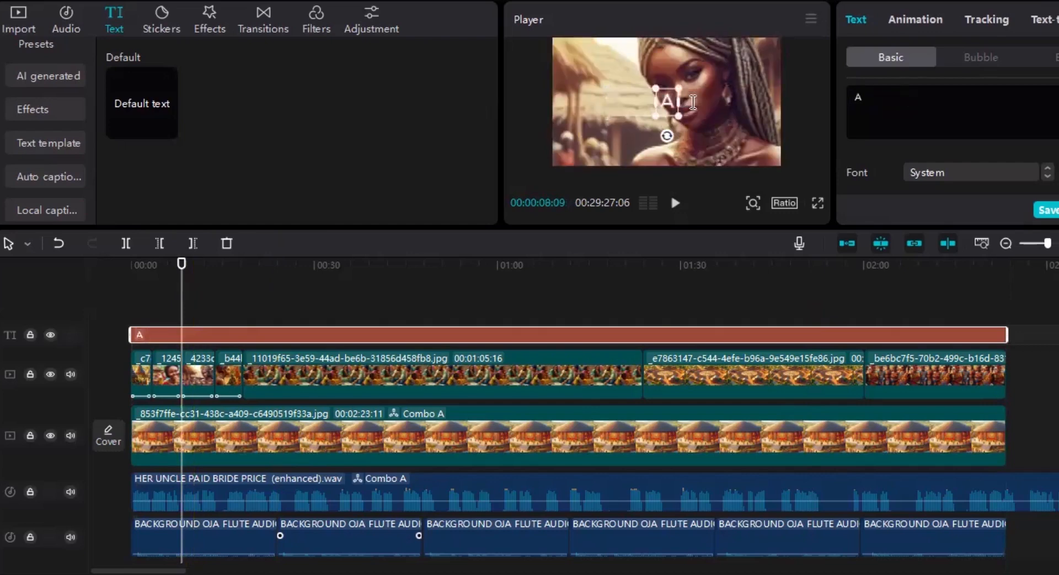
text(fric)
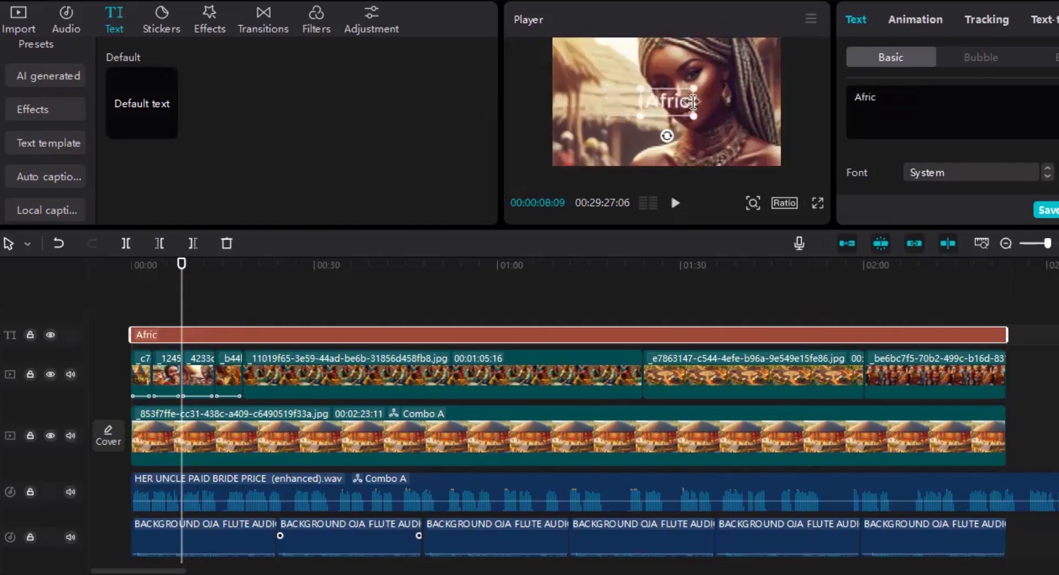
text(an Tales)
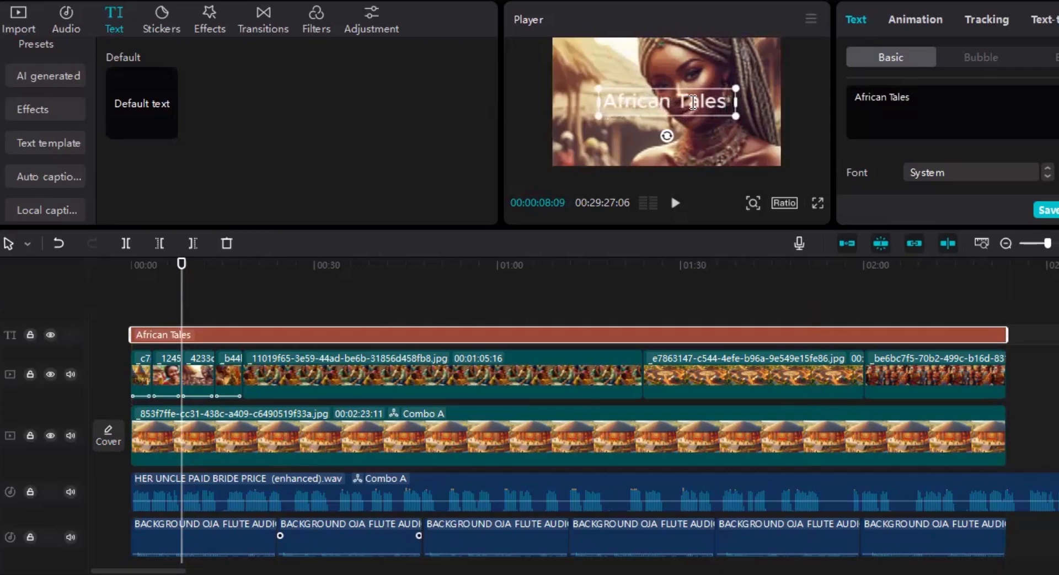
text( b)
key(BackSpace)
key(BackSpace)
text(By)
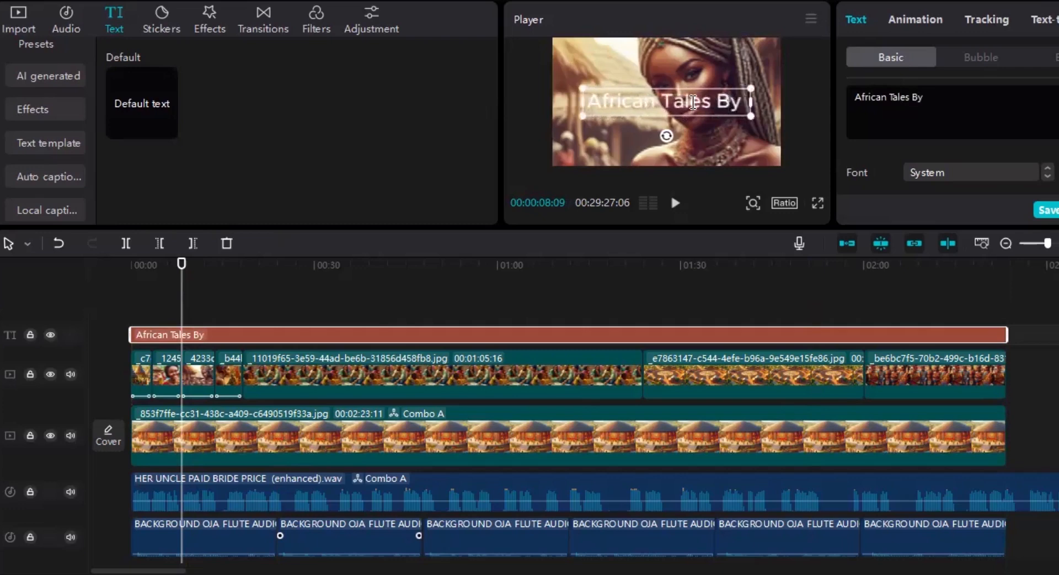
text( J)
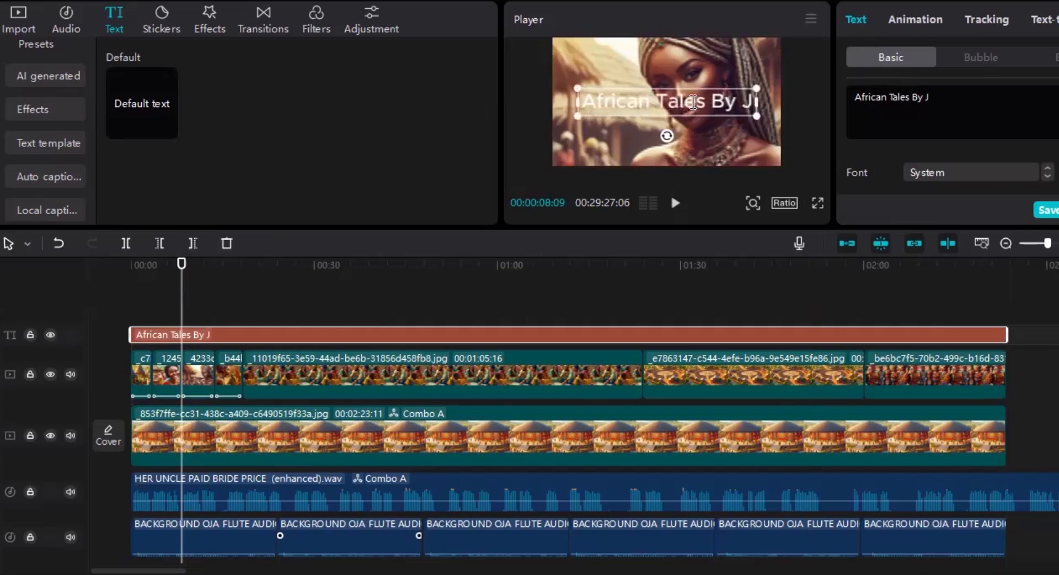
text(enny)
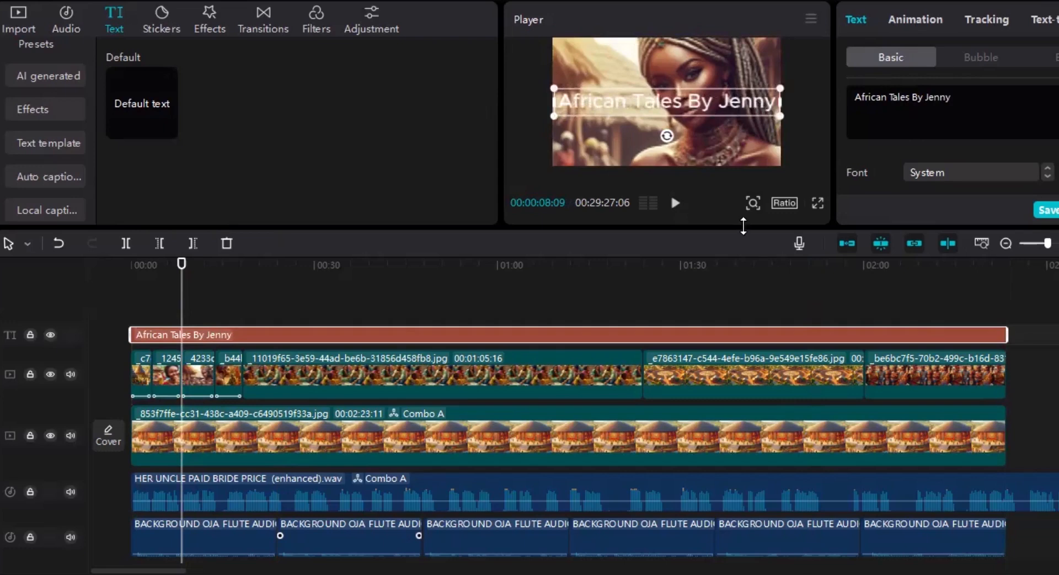
Set the channel text's font to Rubik in italics without underline, and slightly reduce its font size.
drag(747, 227, 757, 300)
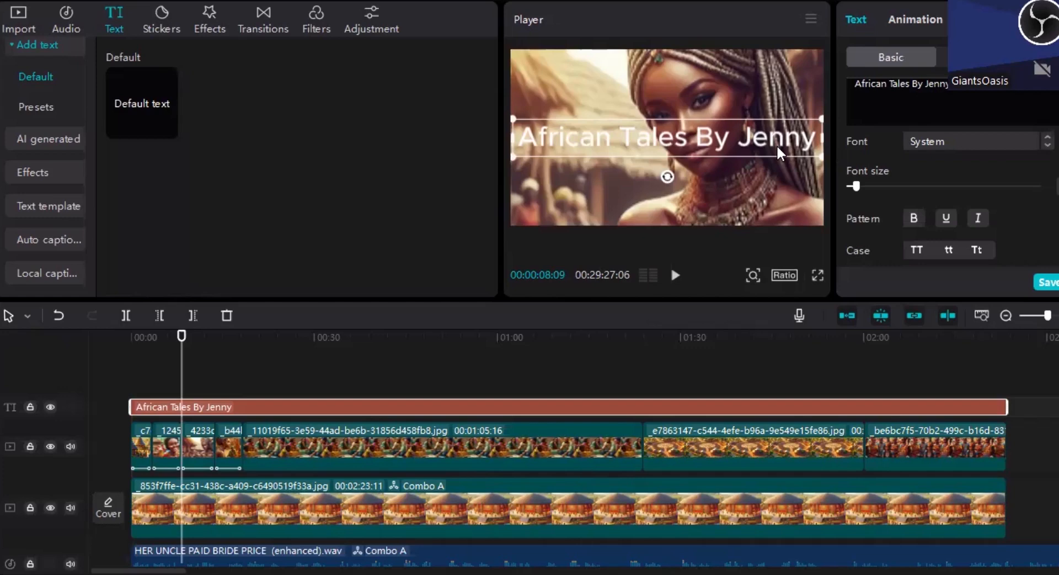
click(962, 151)
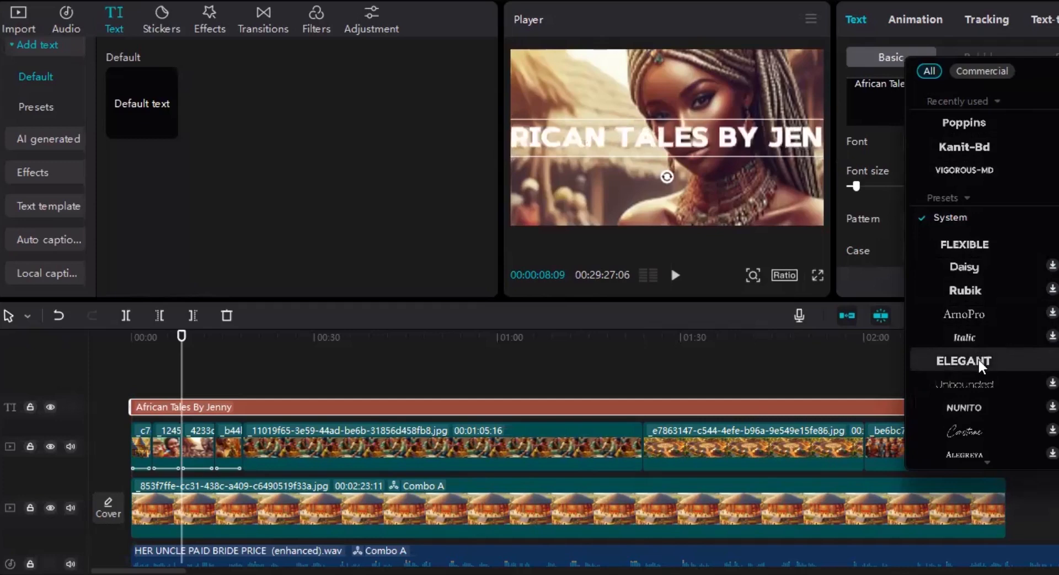
click(980, 291)
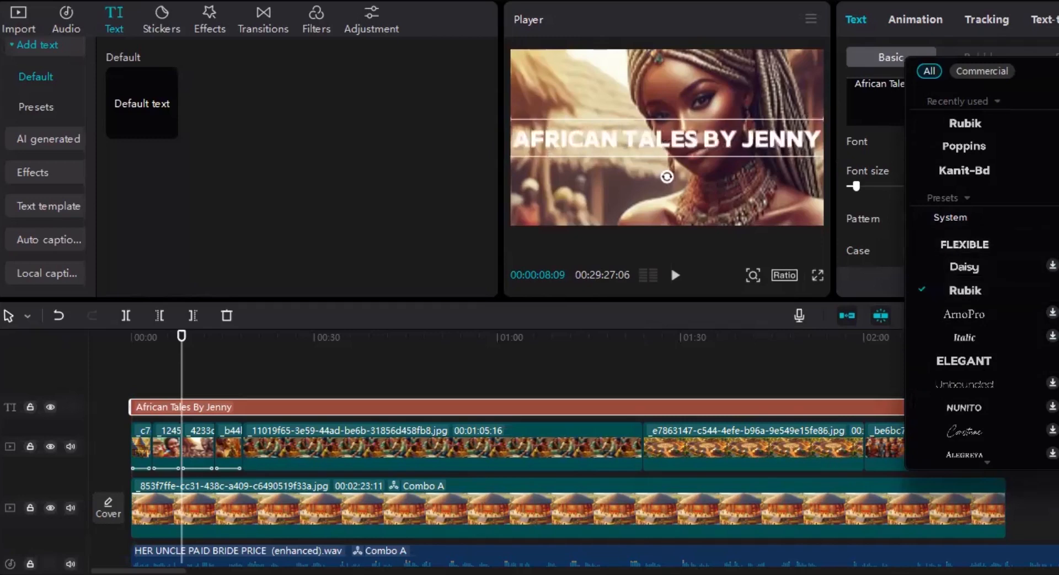
click(877, 206)
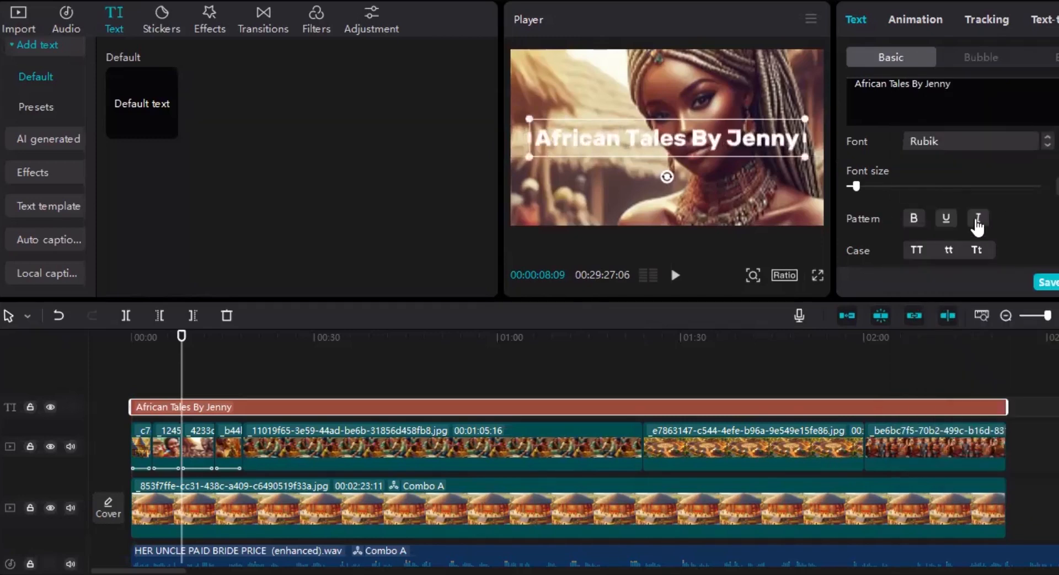
click(977, 220)
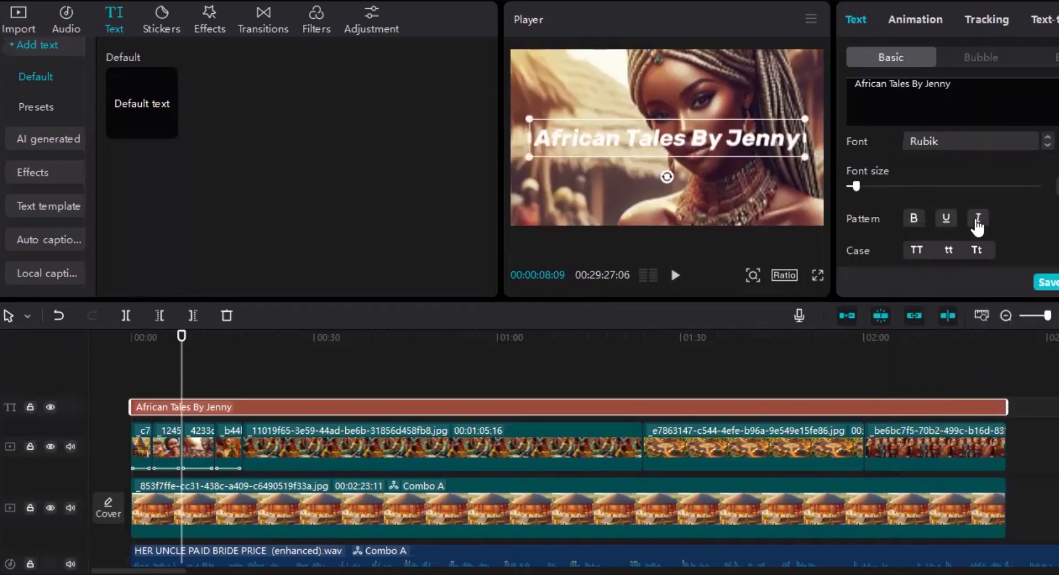
click(948, 219)
click(947, 218)
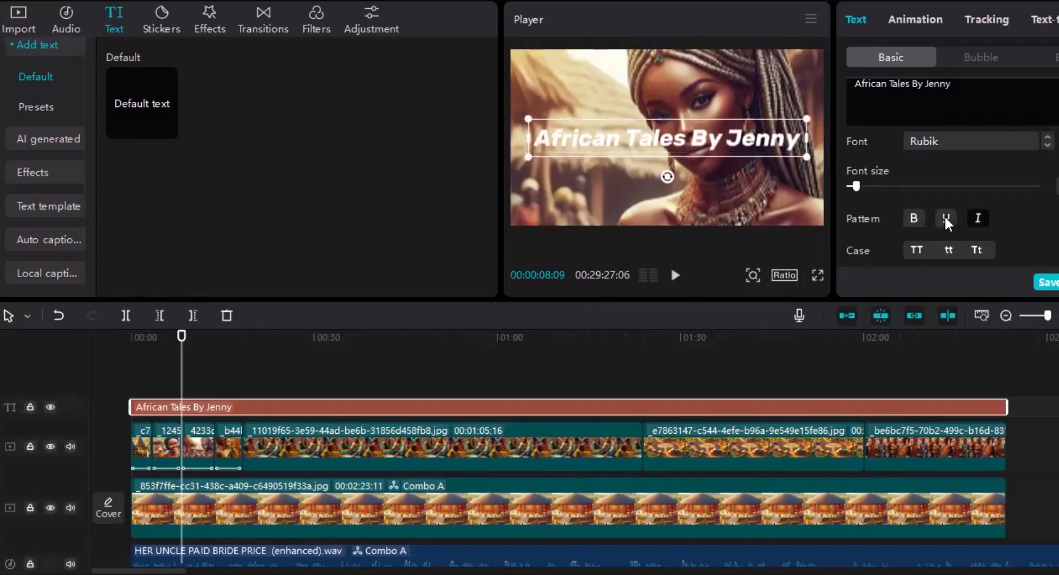
drag(856, 186, 855, 186)
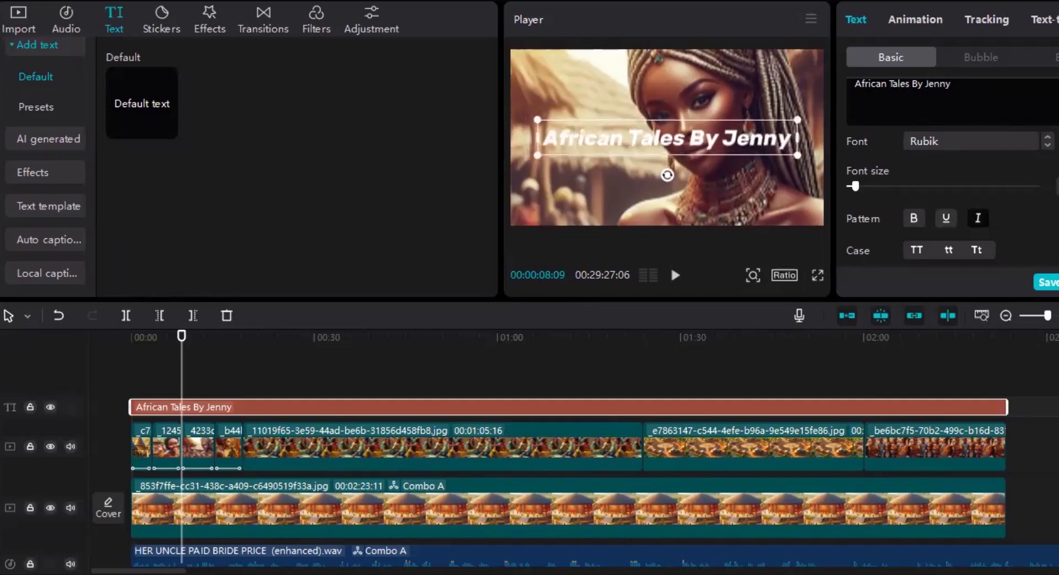
Try several preset styles on the channel text and apply the white one with a pink outline.
scroll(949, 193, down, 3)
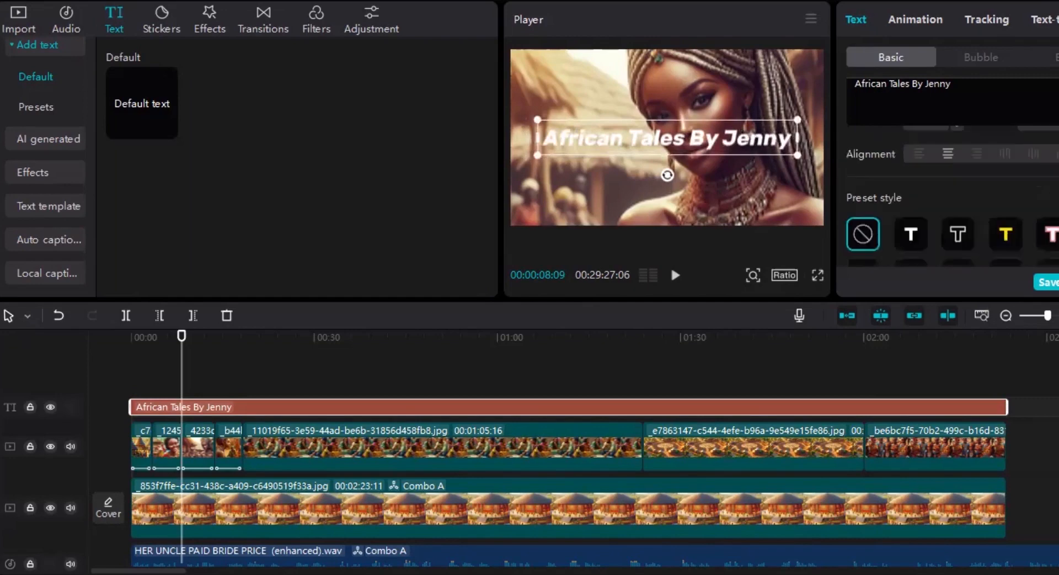
click(913, 237)
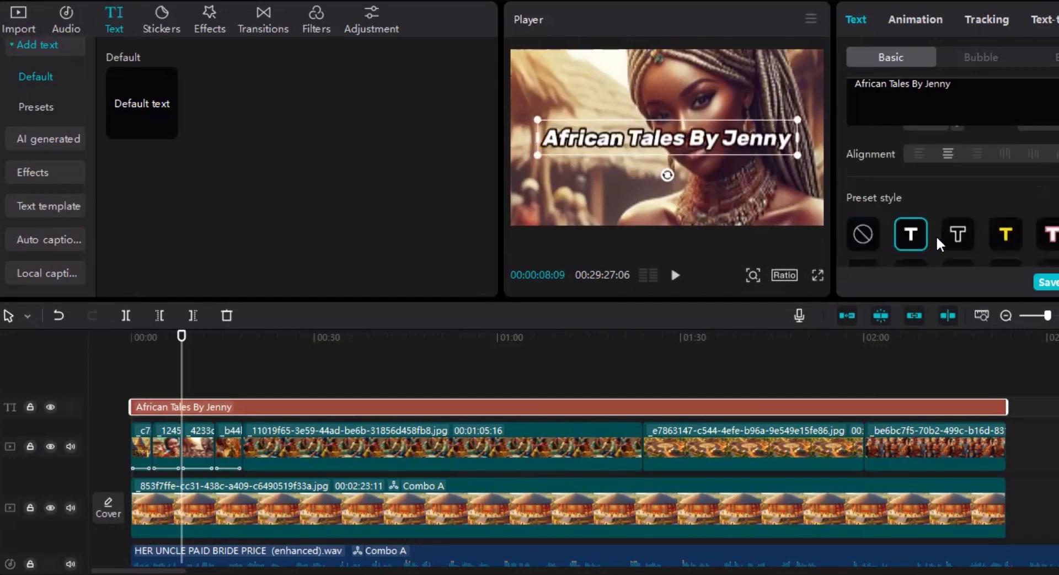
click(954, 240)
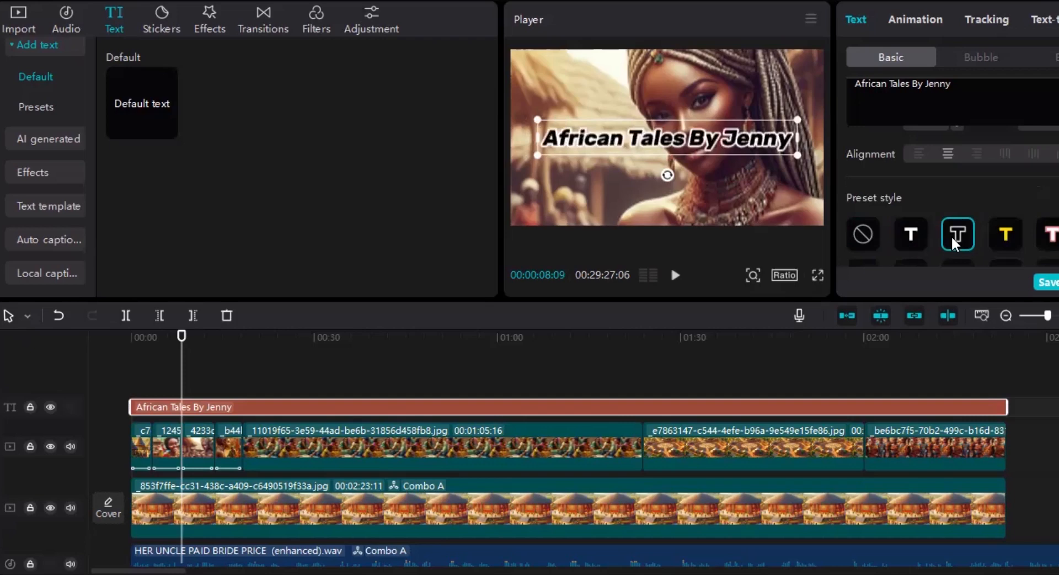
click(1004, 236)
click(1050, 241)
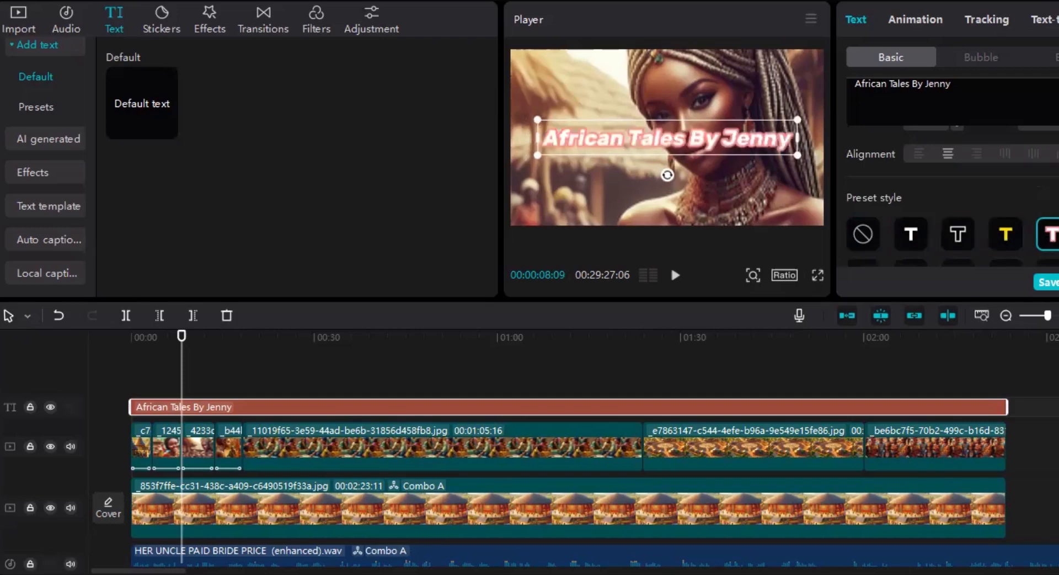
Lower the channel text's blend opacity to 18% so it works as a faint watermark.
scroll(949, 209, down, 3)
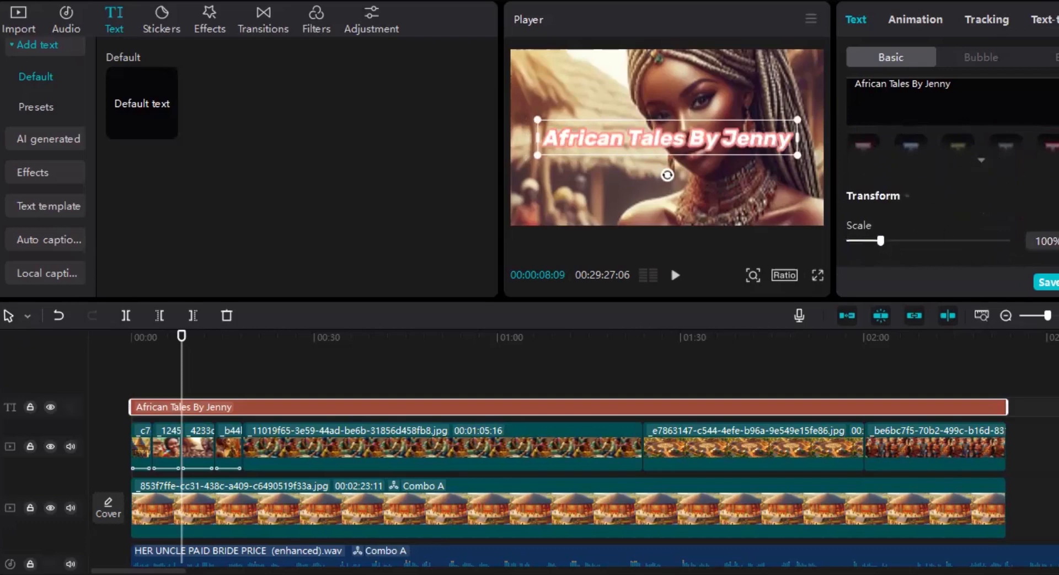
scroll(949, 199, down, 5)
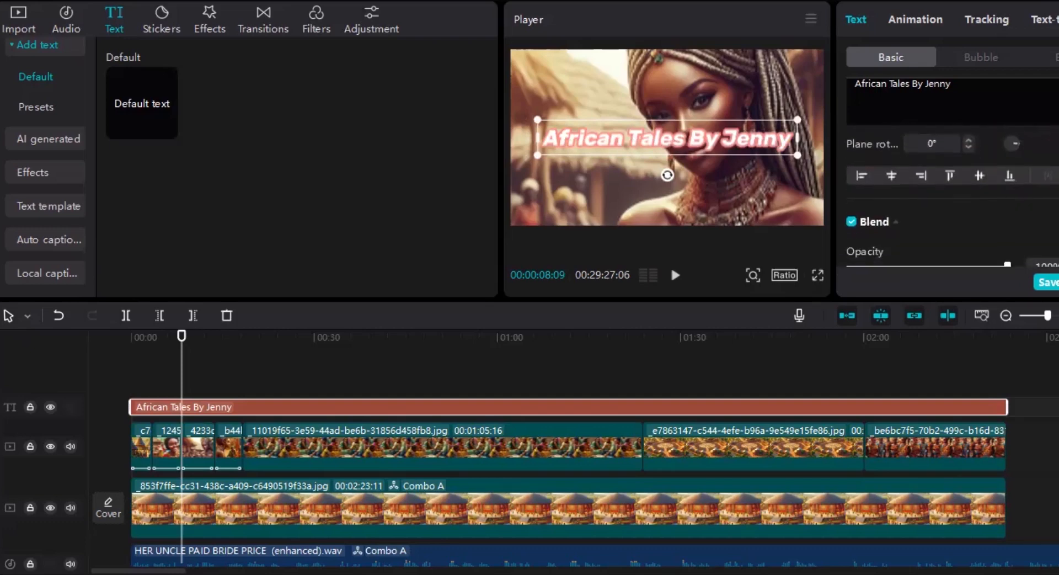
scroll(949, 199, up, 2)
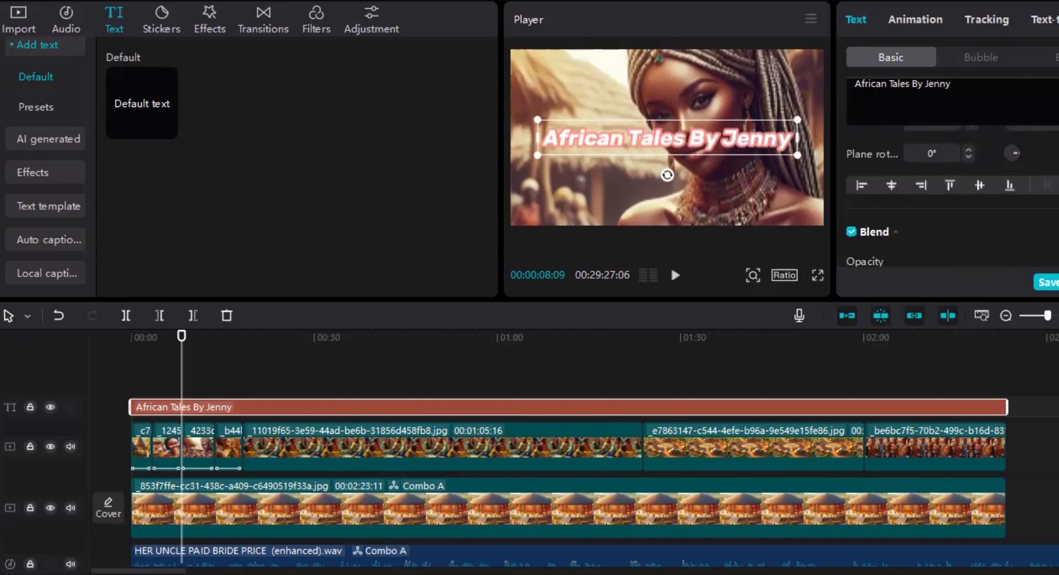
scroll(1014, 201, down, 3)
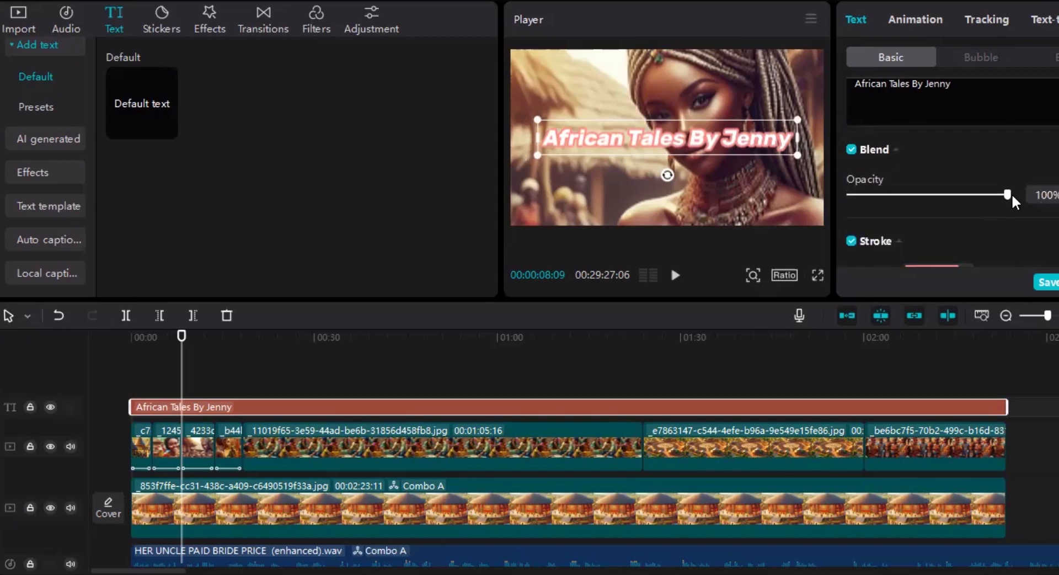
drag(1005, 196, 945, 196)
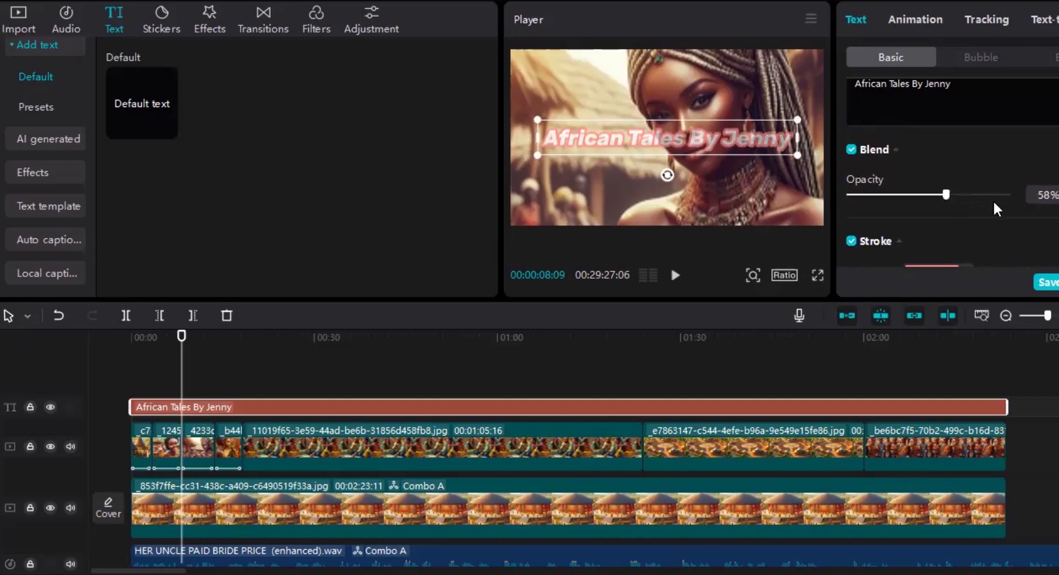
click(1007, 195)
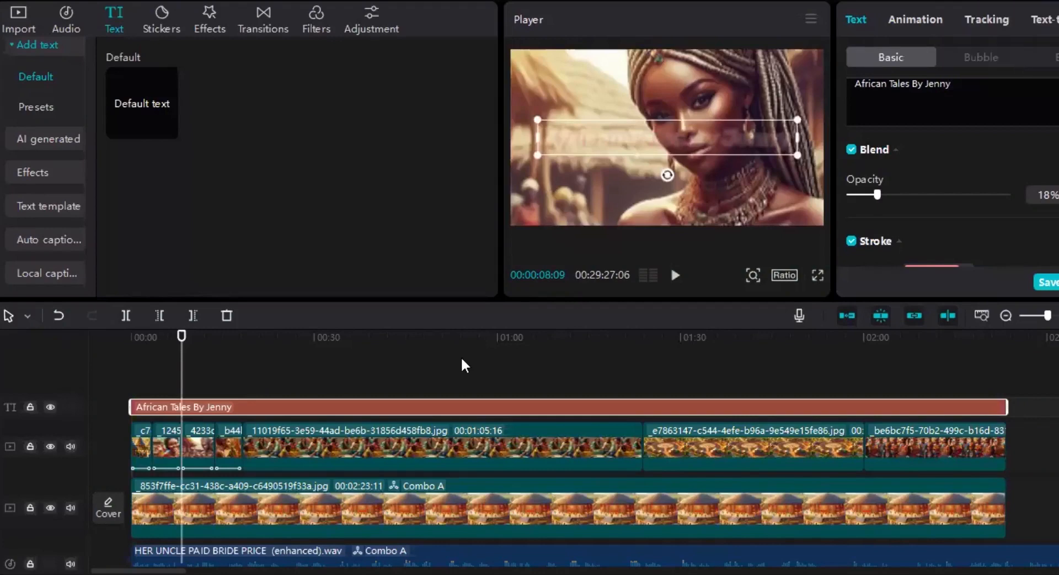
Play the video from the start for about twelve seconds to check the faint channel text over the opening images.
click(442, 361)
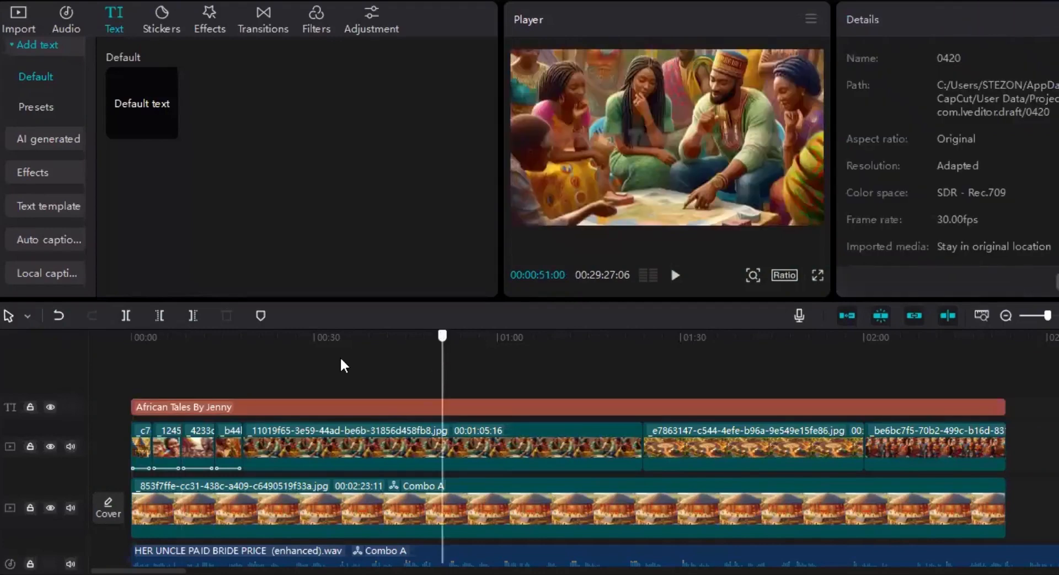
drag(302, 367, 123, 374)
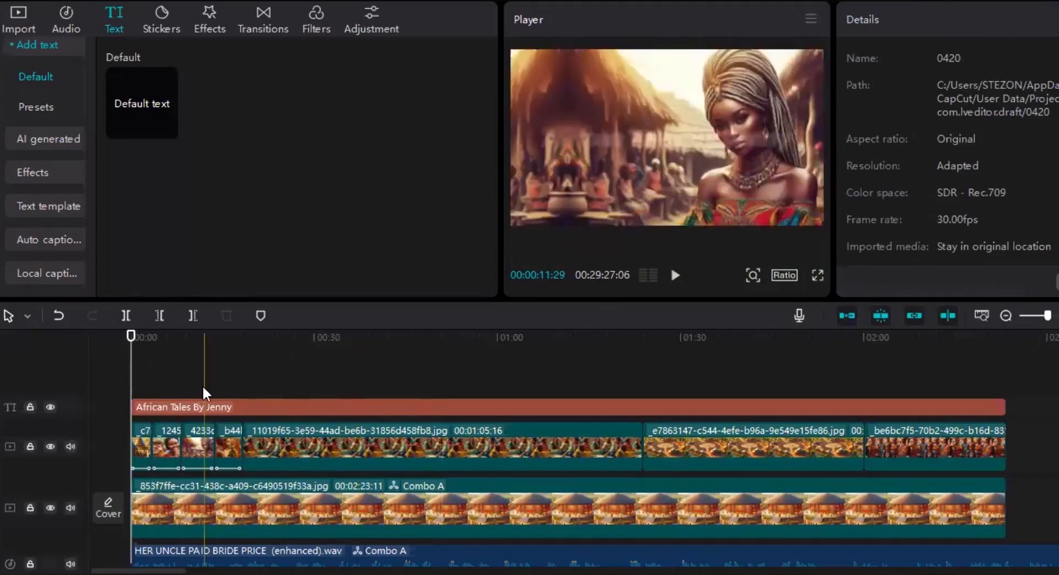
click(678, 279)
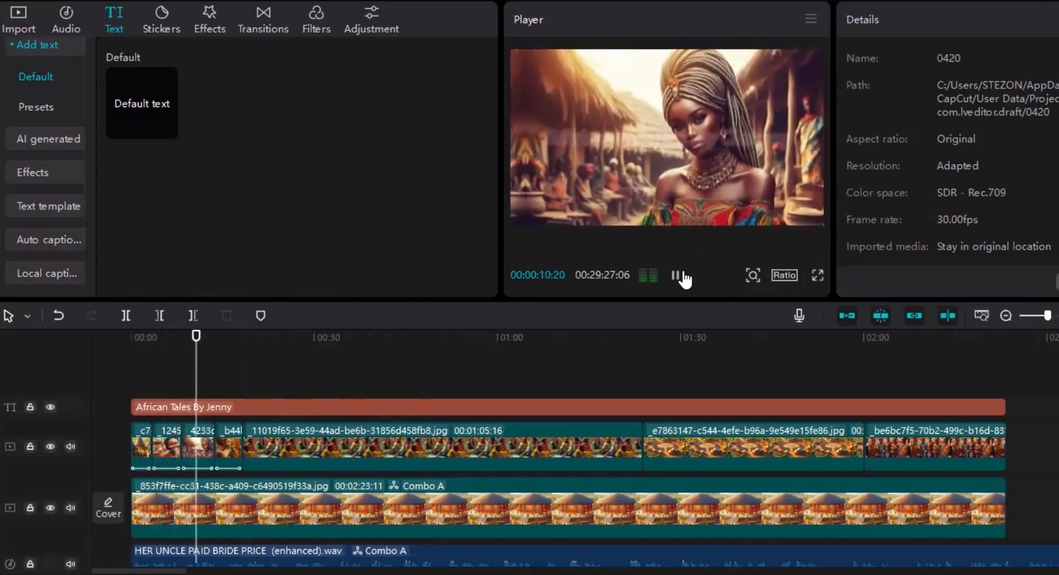
click(683, 277)
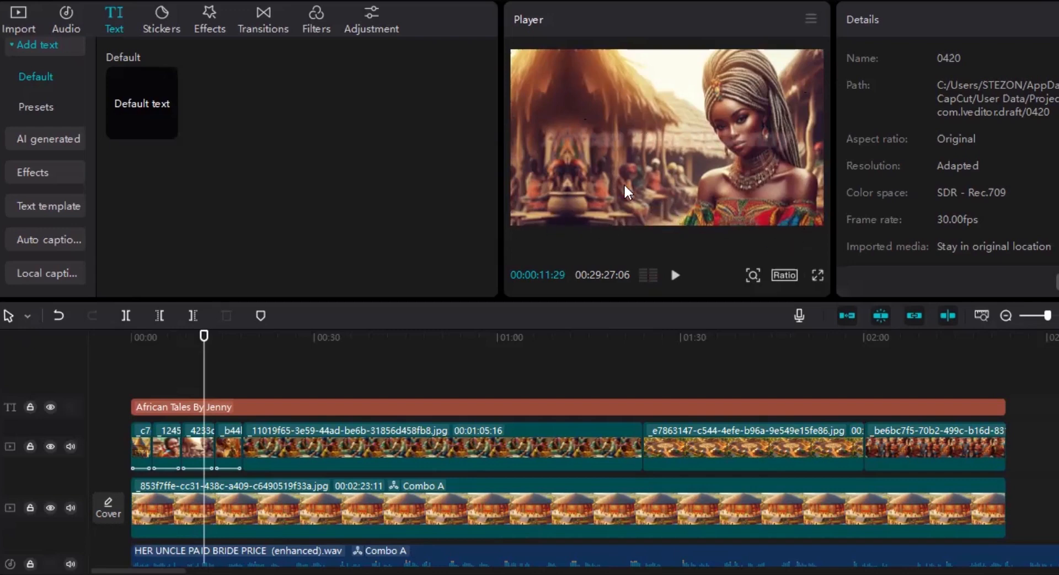
Select the channel text clip and scrub across the remaining image clips to examine the watermark over each scene.
click(303, 406)
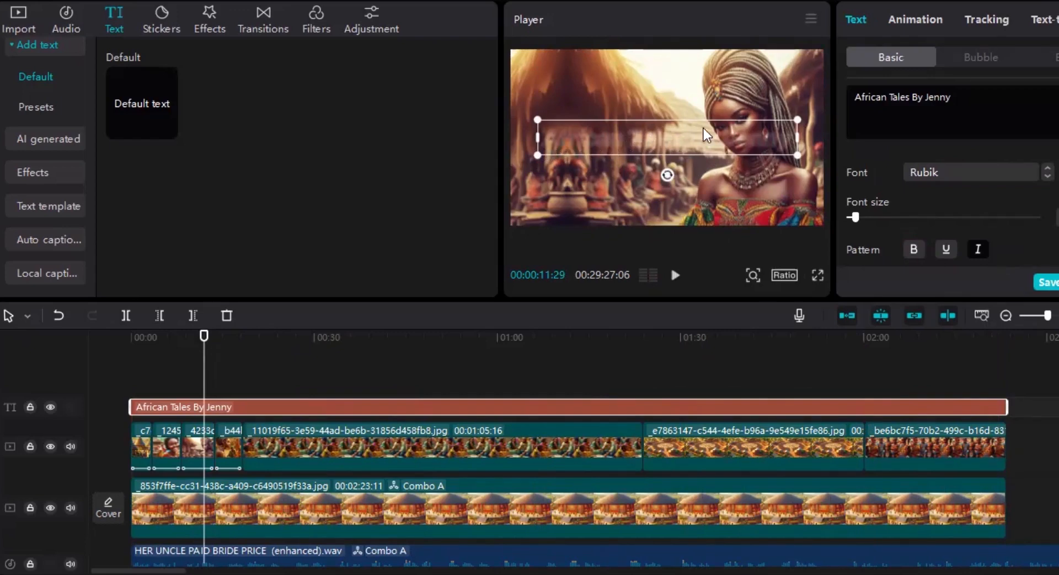
click(512, 344)
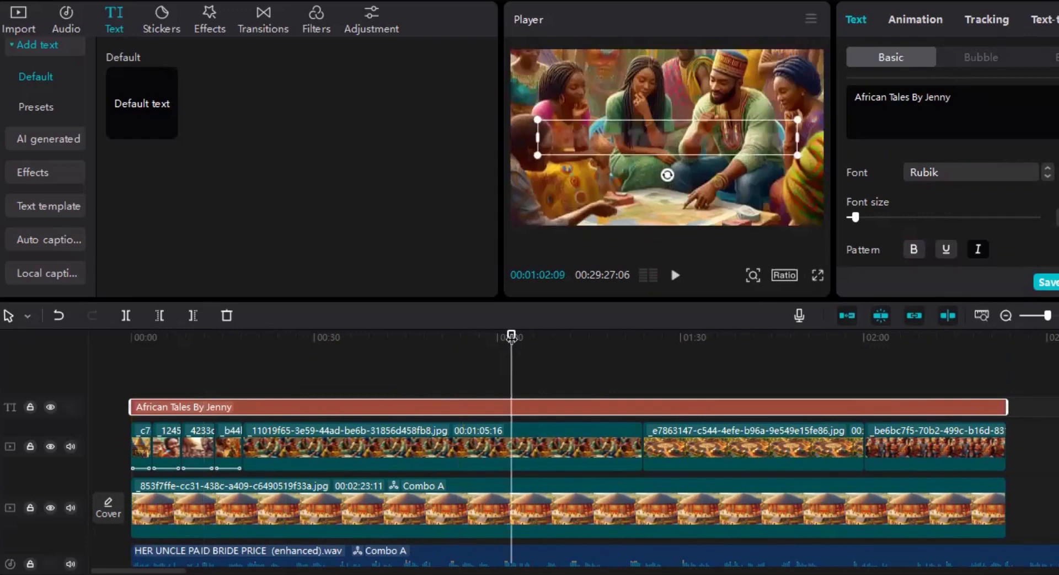
drag(511, 337, 864, 336)
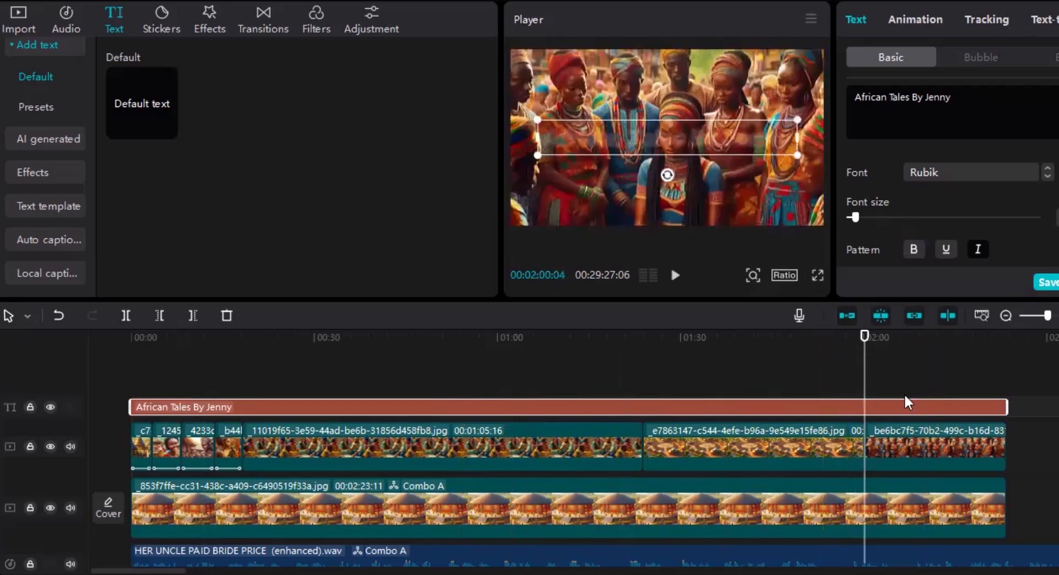
click(965, 353)
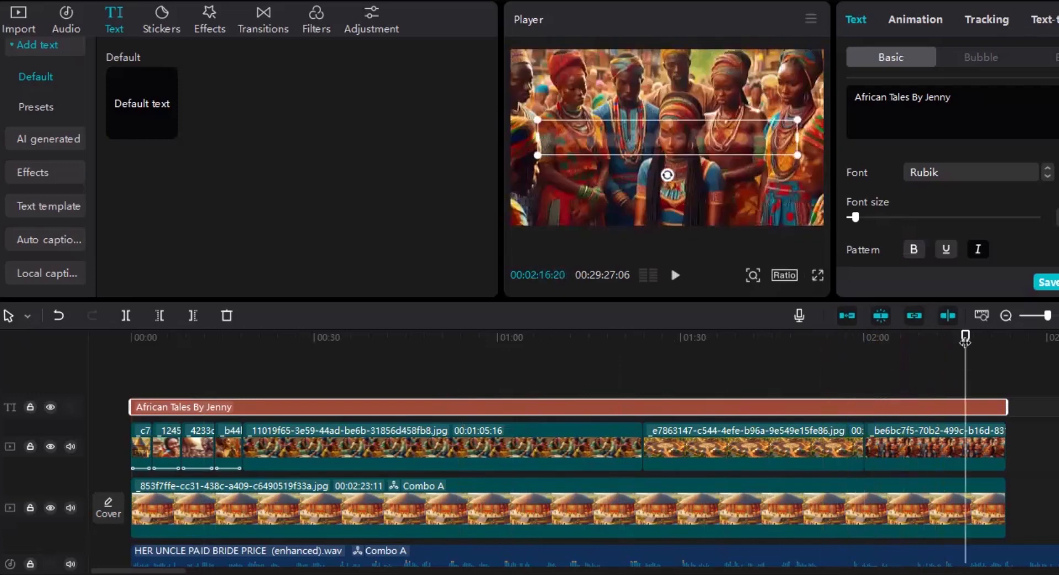
drag(965, 337, 230, 411)
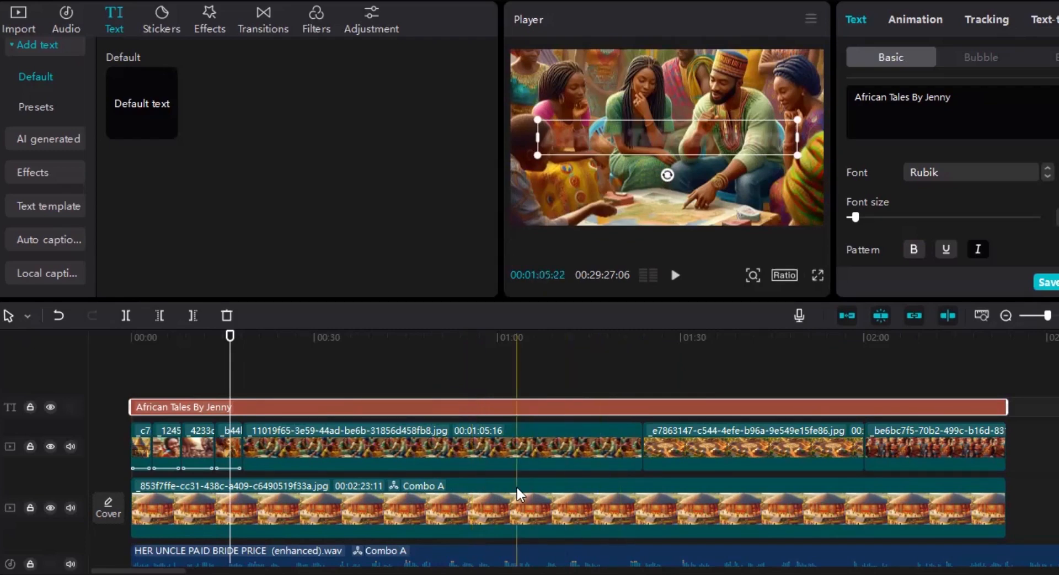
click(772, 378)
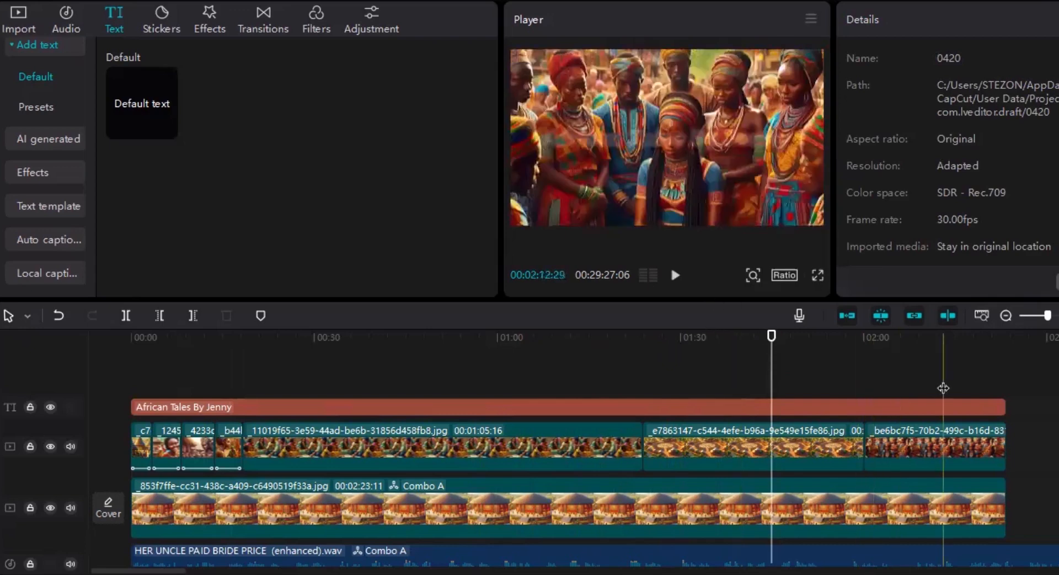
Set the video's aspect ratio to 16:9 and scrub the timeline to check the watermarked images.
click(943, 388)
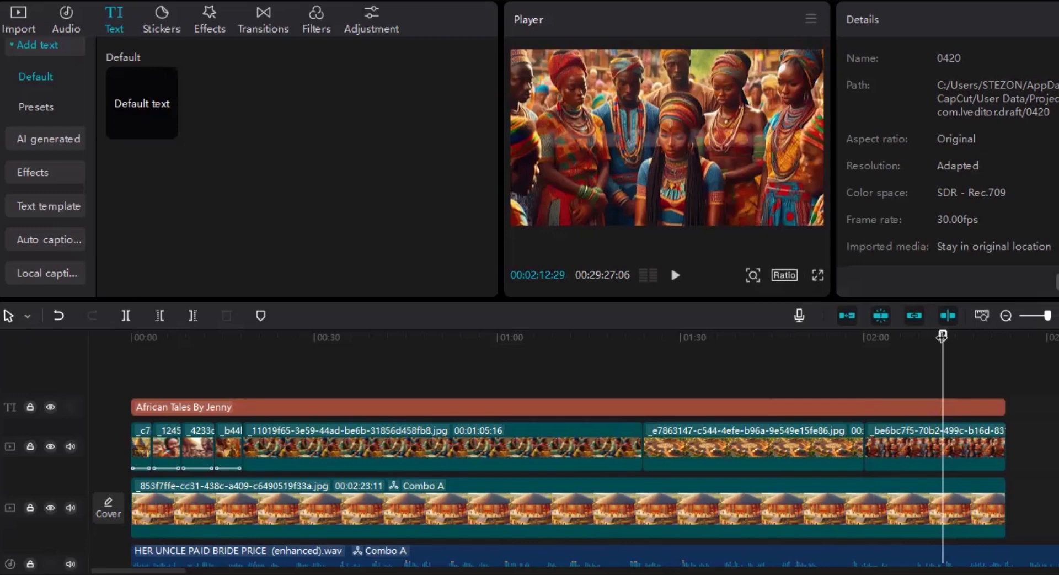
click(977, 337)
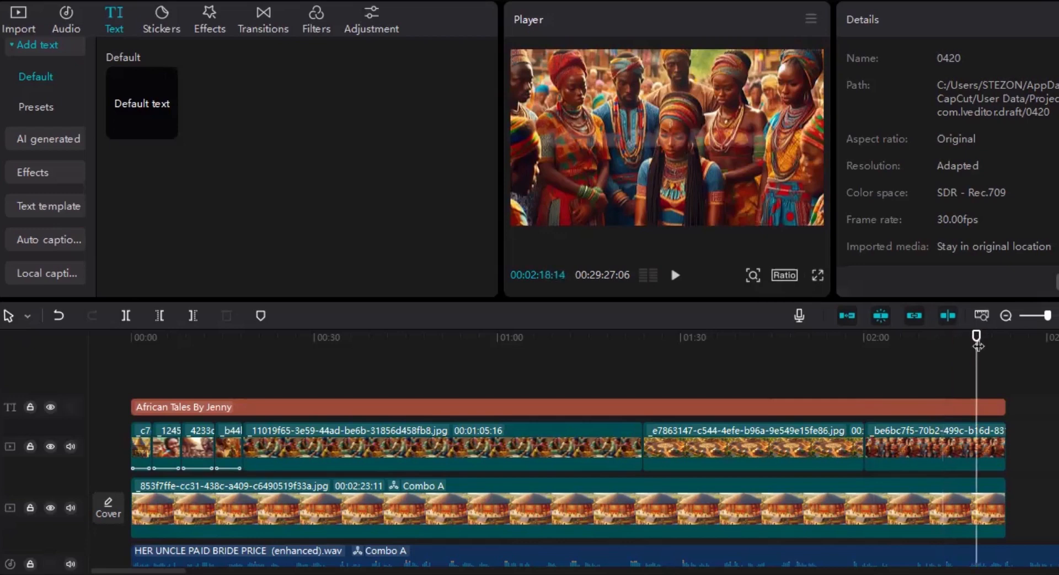
drag(977, 337, 243, 409)
click(251, 407)
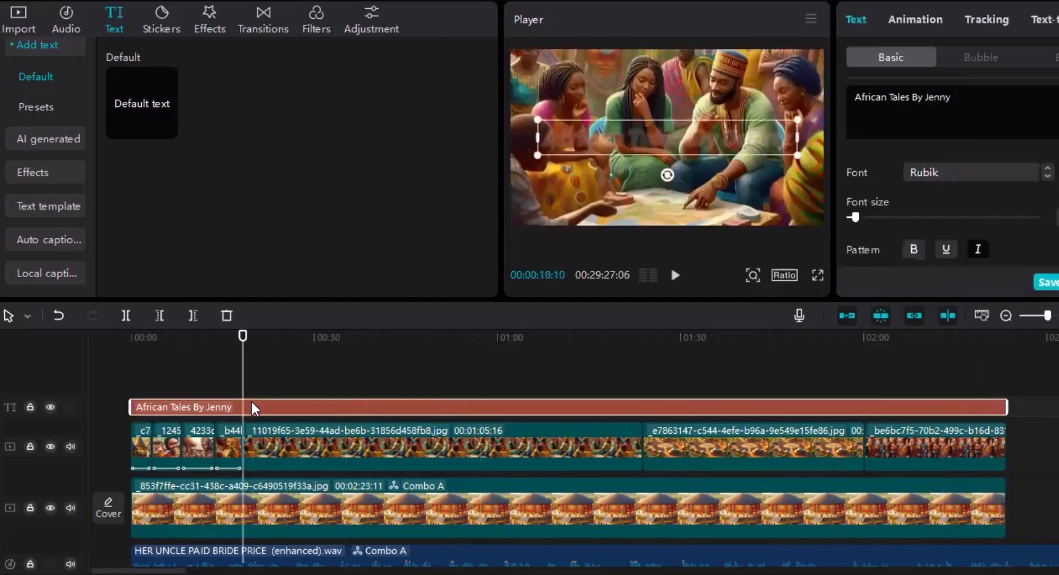
click(788, 273)
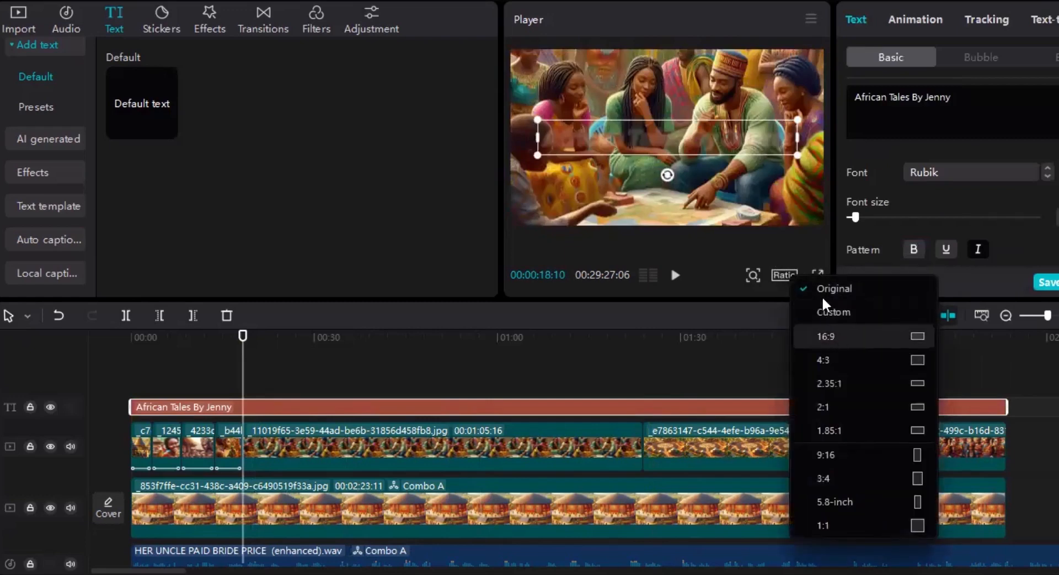
click(826, 336)
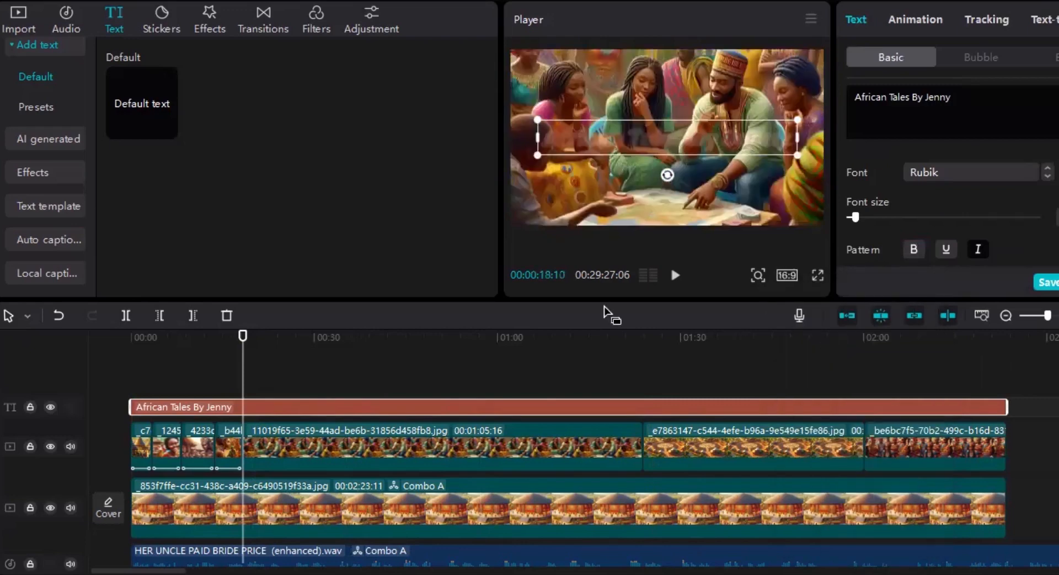
click(433, 383)
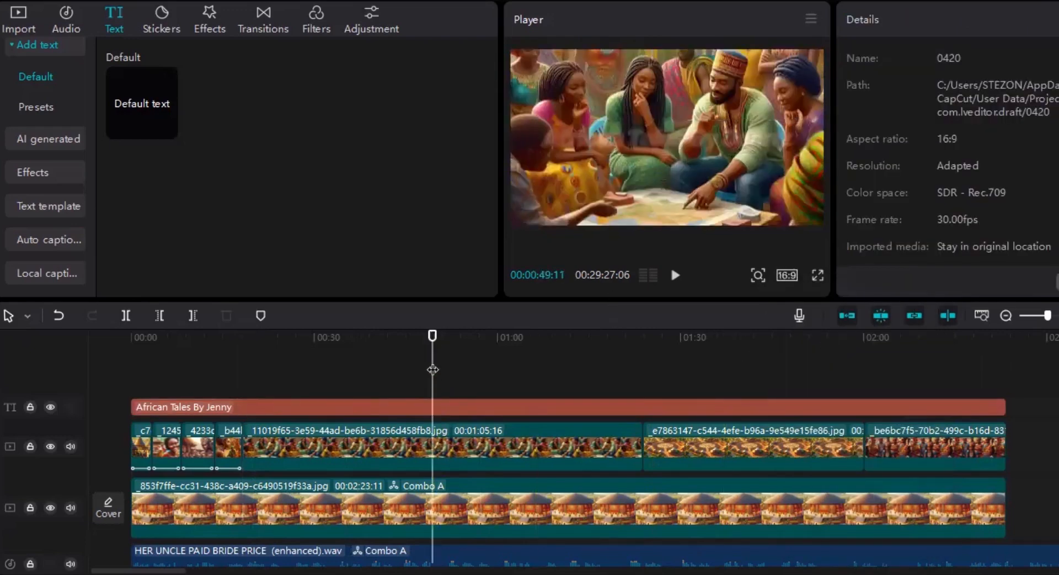
click(577, 378)
drag(577, 378, 136, 406)
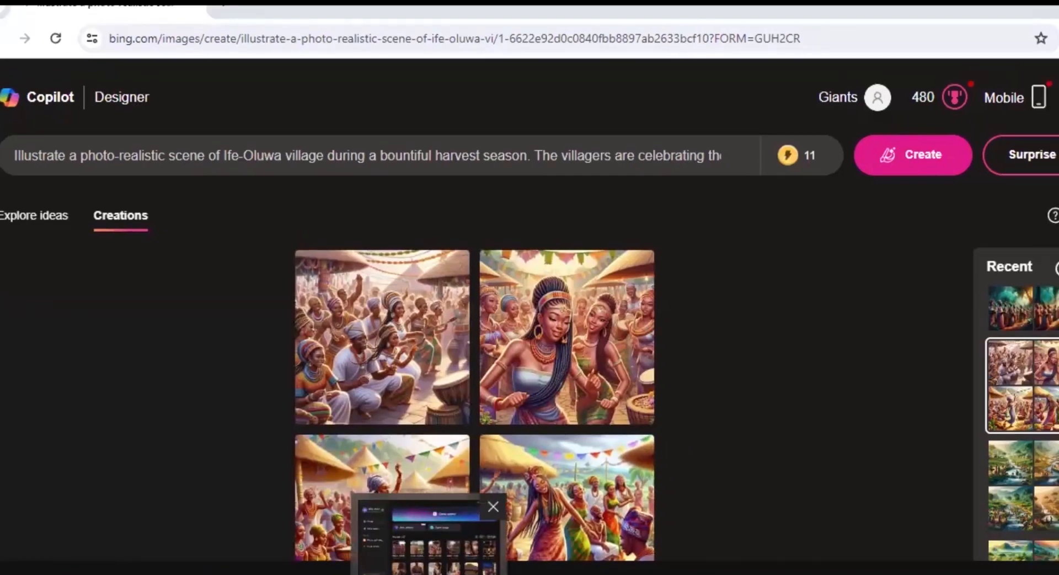
Switch to CapCut, create a new project and place HER UNCLE PAID BRIDE PRICE (enhanced).wav from the AUDIO folder on its timeline.
click(429, 538)
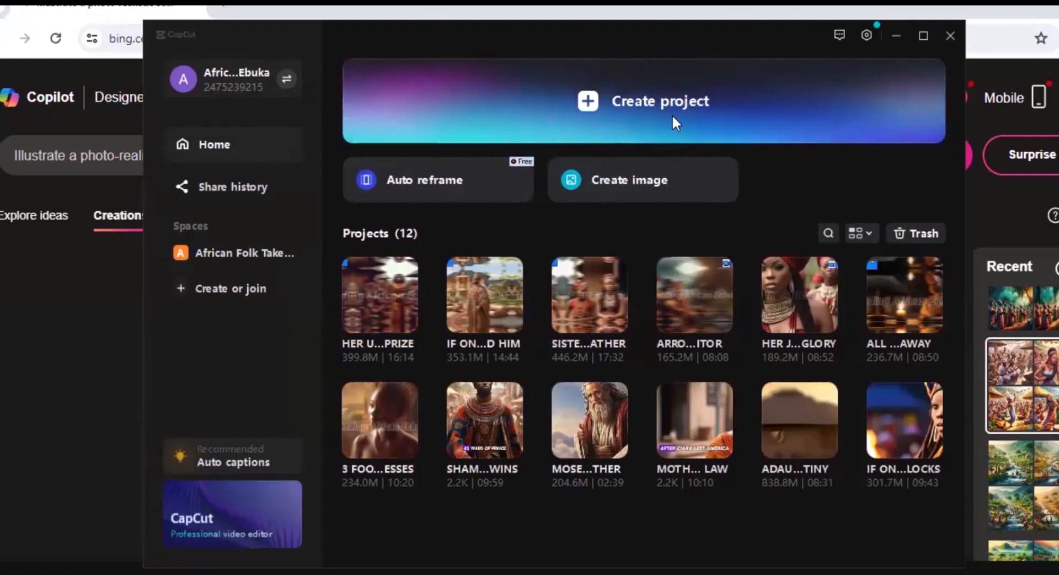
click(651, 95)
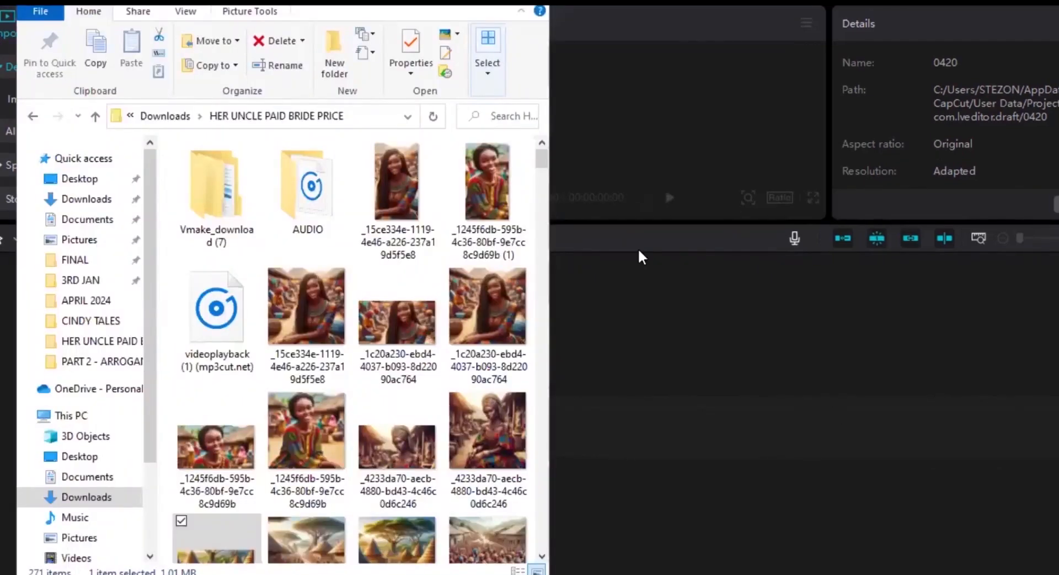
double_click(314, 190)
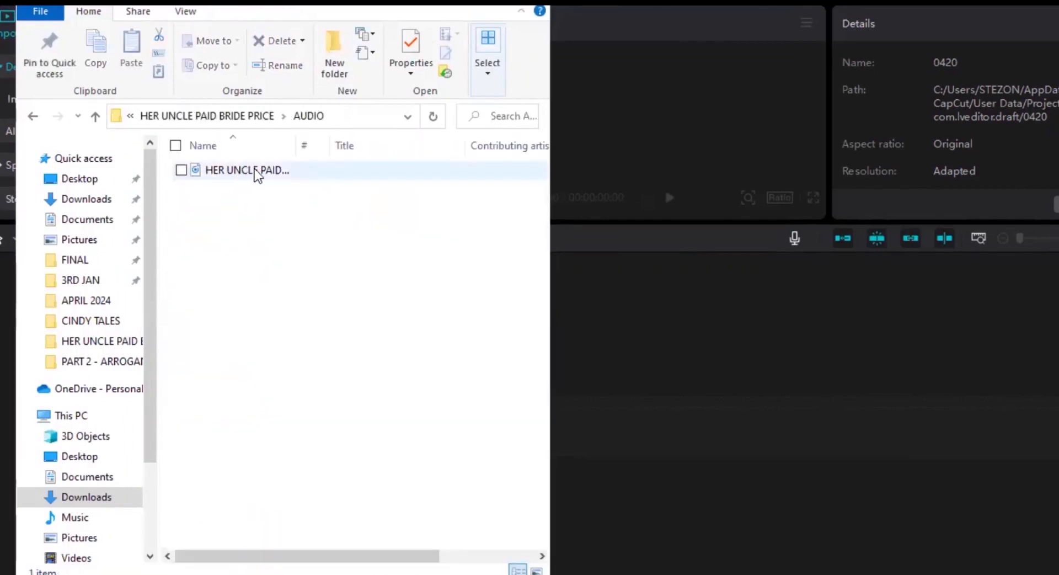
click(254, 168)
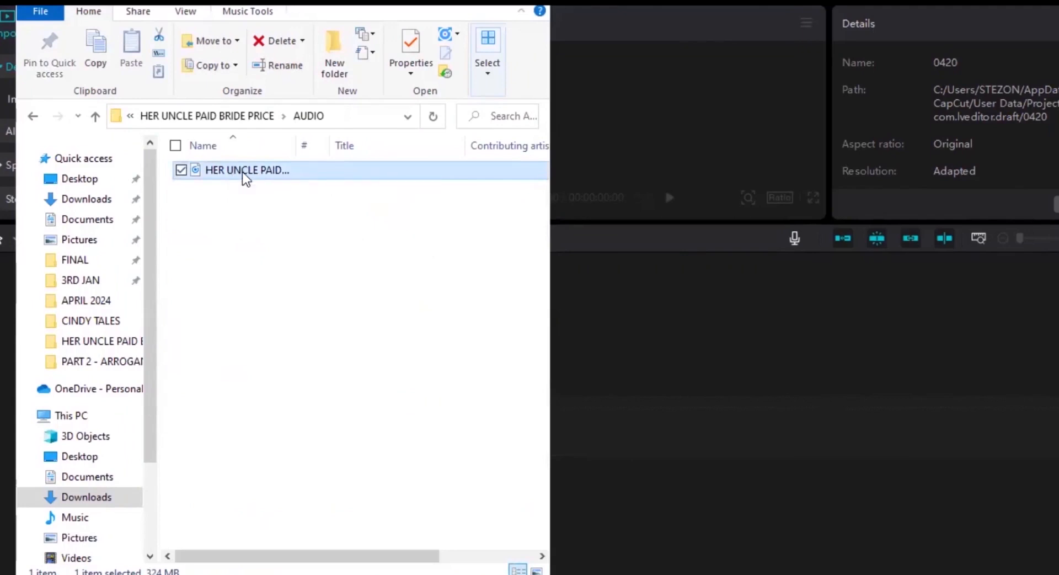
drag(264, 166, 620, 428)
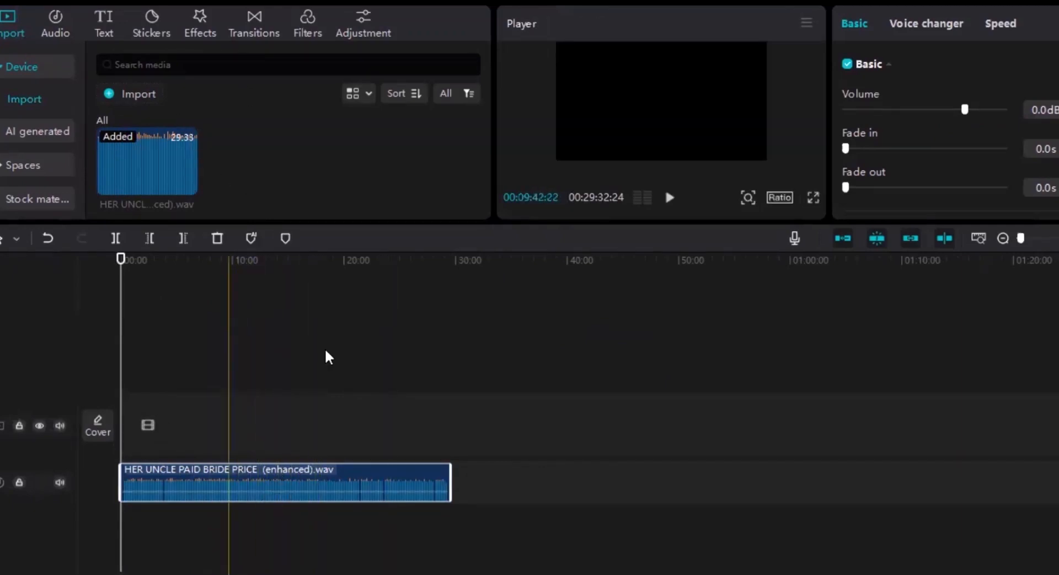
Split the narration audio at 00:00:05:18, where the speech begins.
click(447, 389)
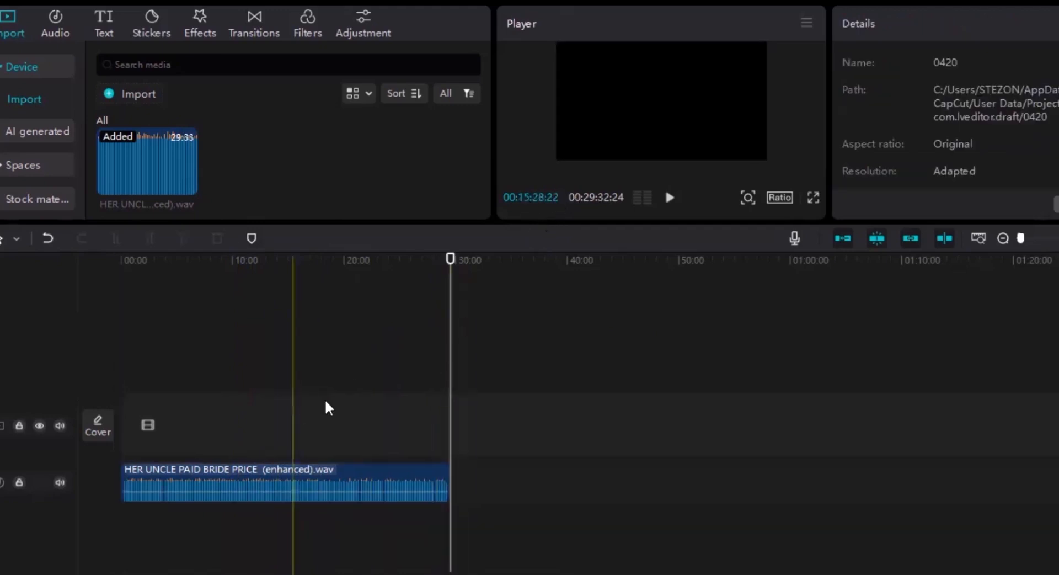
click(164, 357)
drag(166, 352, 89, 346)
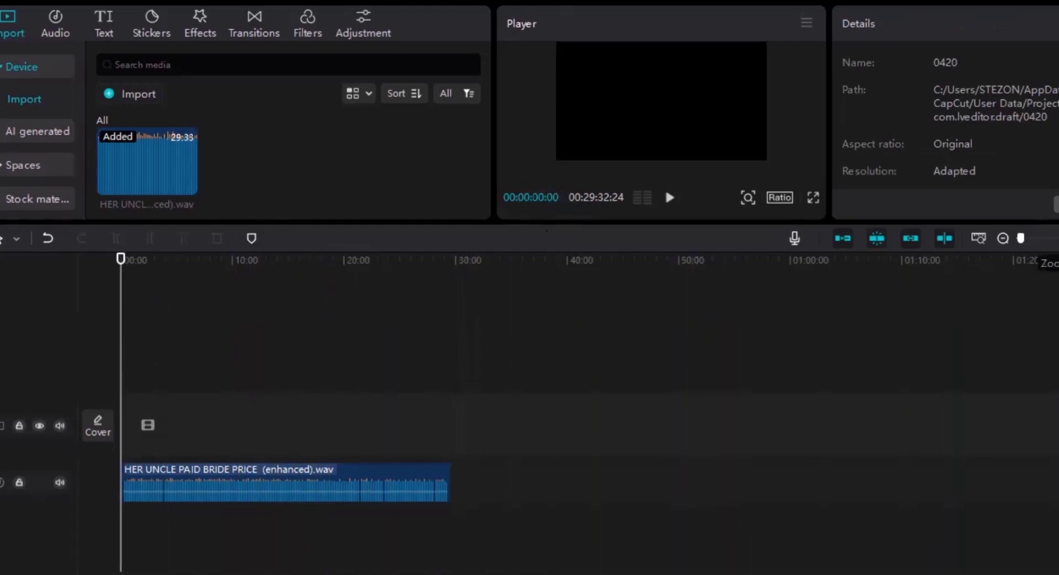
drag(1020, 238, 1034, 238)
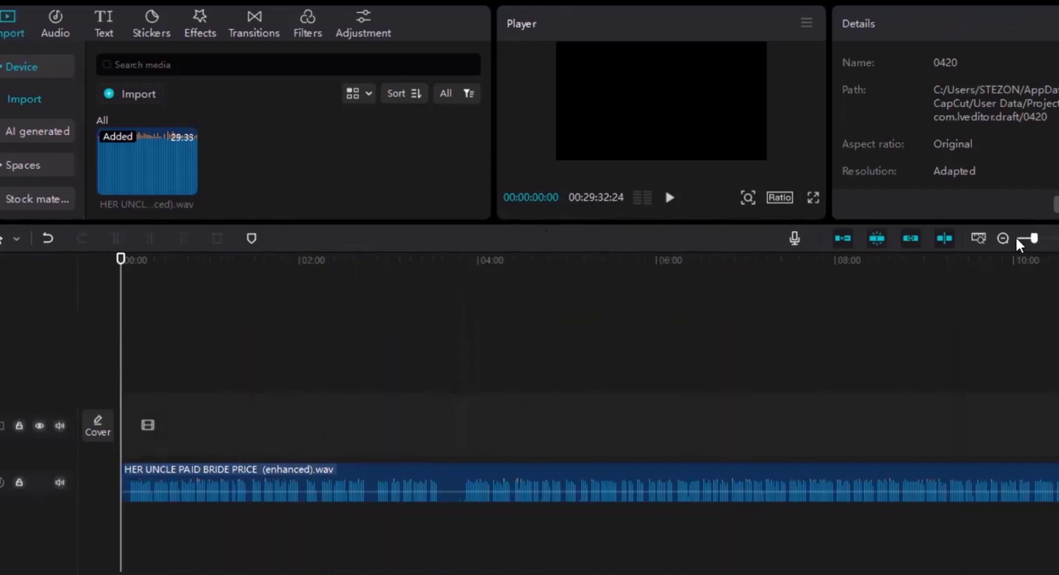
mouse_move(1034, 238)
mouse_down()
mouse_move(1019, 238)
mouse_move(1046, 243)
mouse_up()
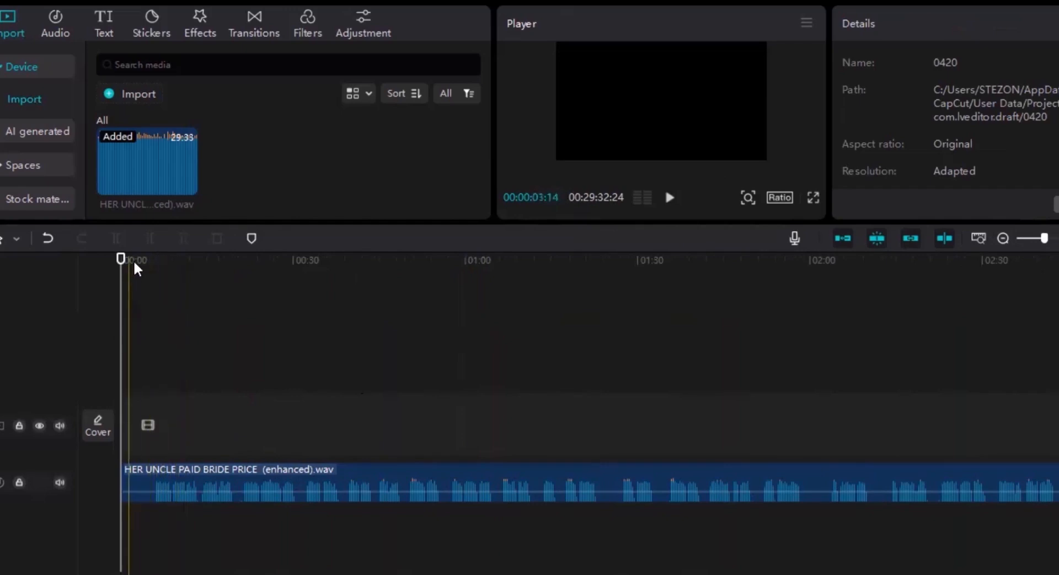
drag(125, 259, 153, 261)
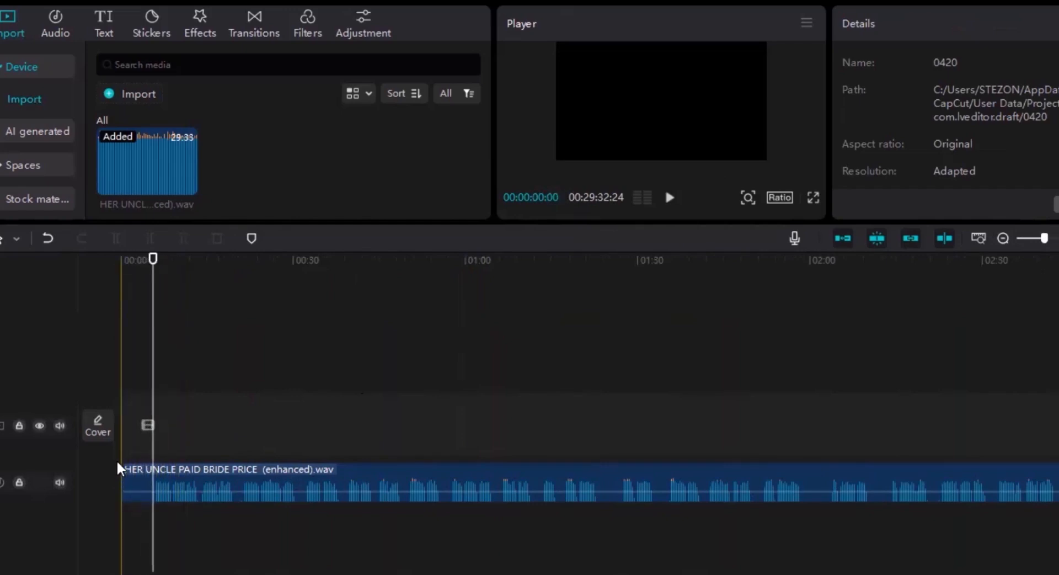
click(150, 474)
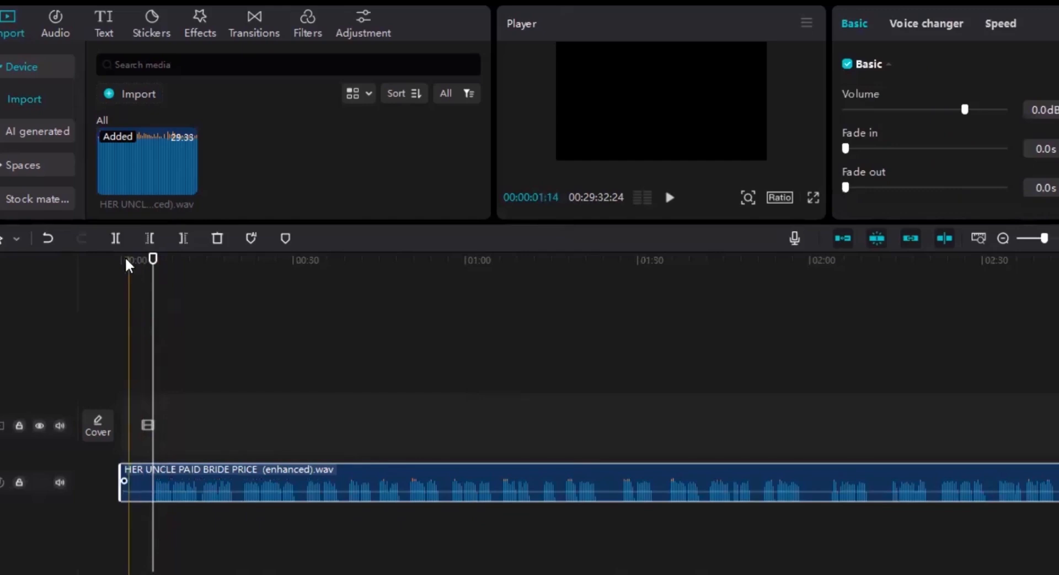
click(117, 238)
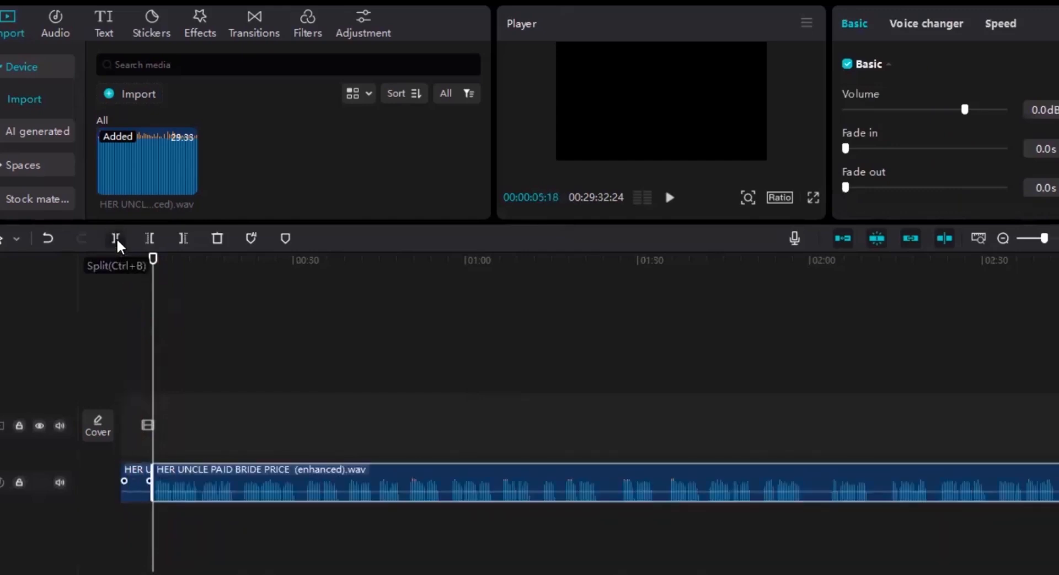
Delete the silent opening piece of the narration and move the remaining audio and playhead to the timeline start.
click(136, 485)
right_click(137, 485)
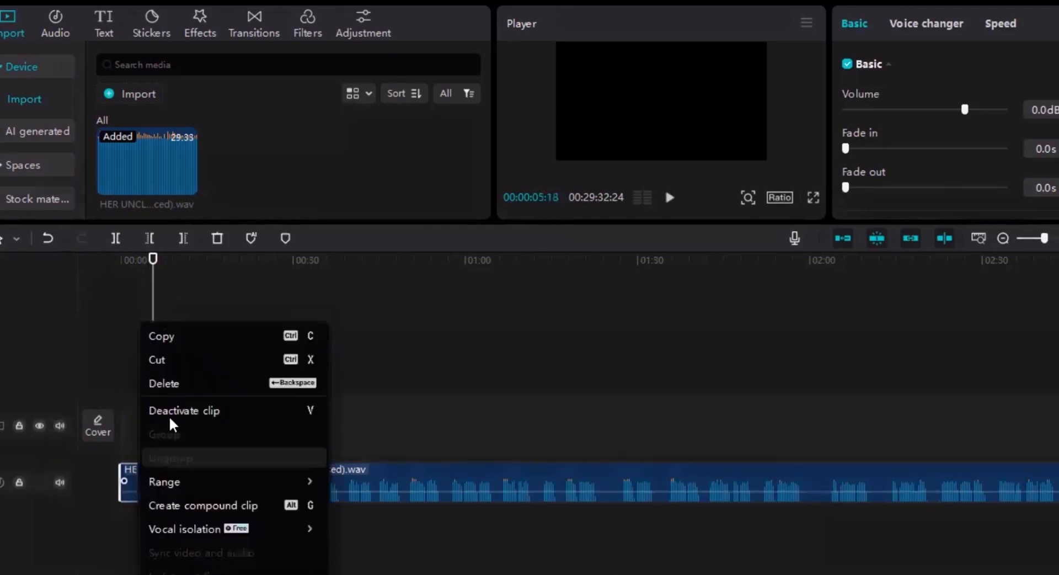
click(180, 383)
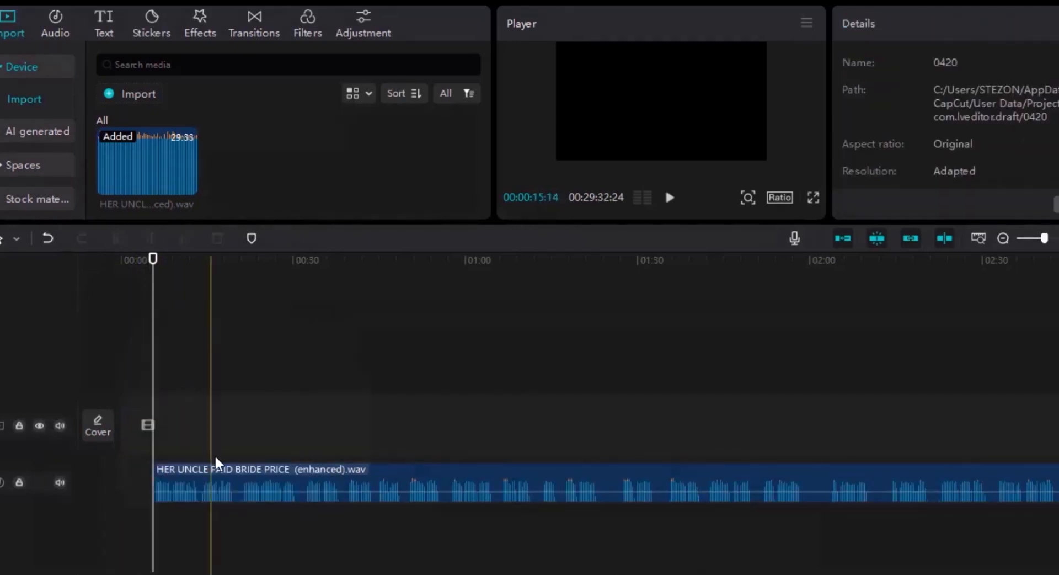
drag(232, 468, 183, 465)
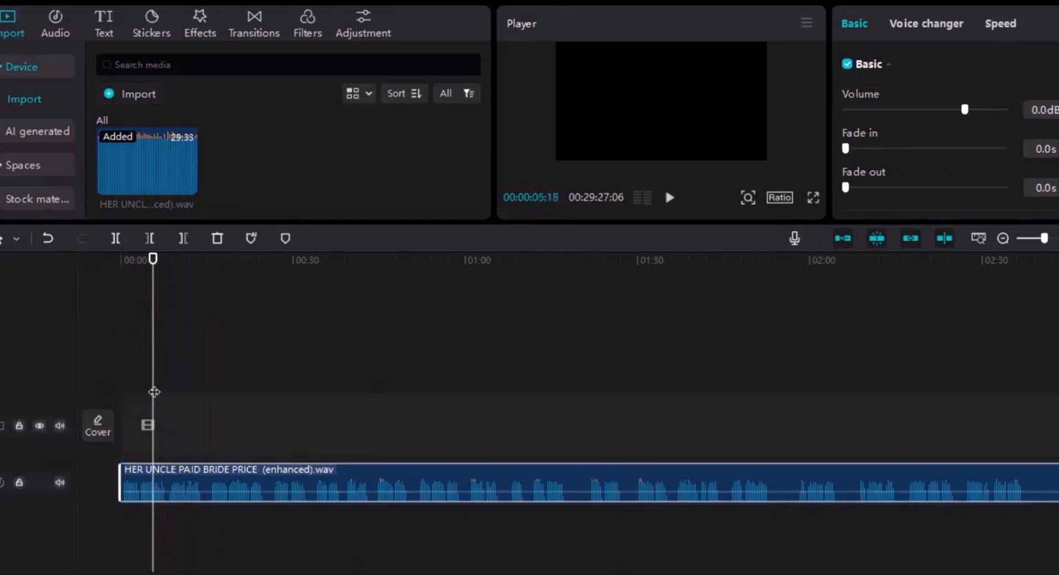
drag(157, 393, 82, 379)
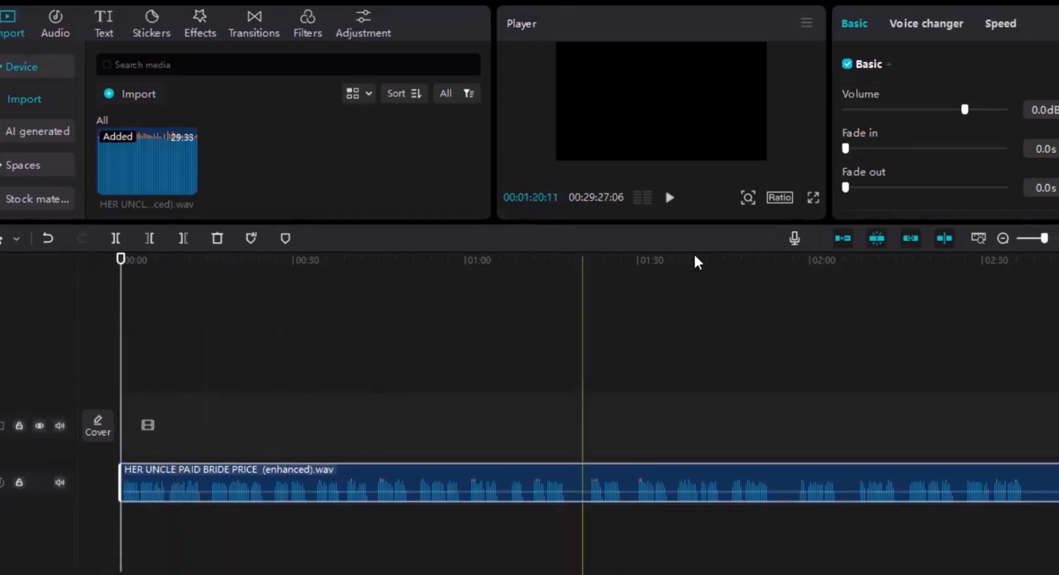
Play the narration up to 00:00:03:15 and add the wide village image _c7c3f1f2 from the HER UNCLE PAID BRIDE PRICE folder above it.
click(670, 198)
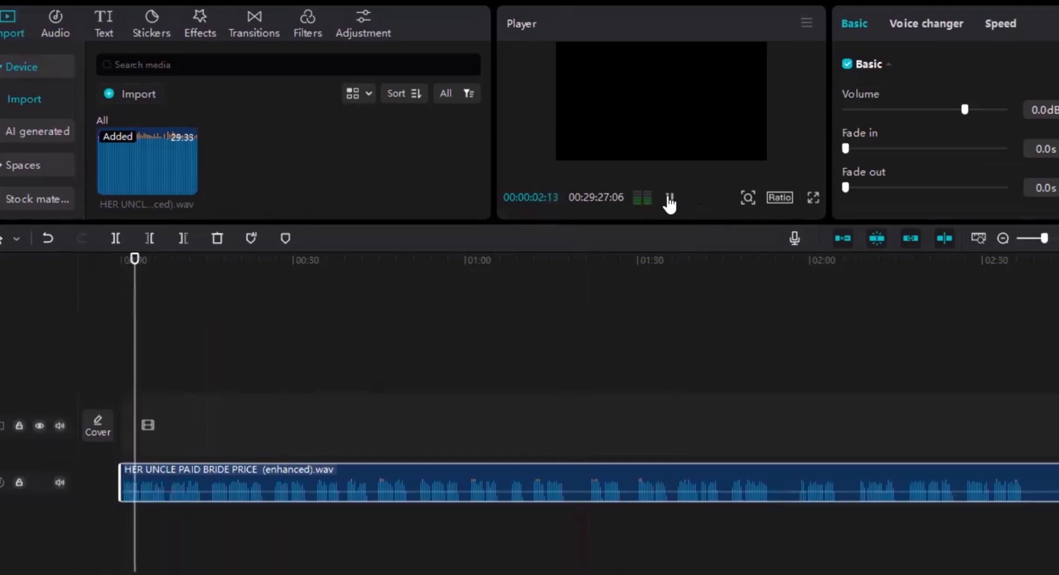
click(669, 199)
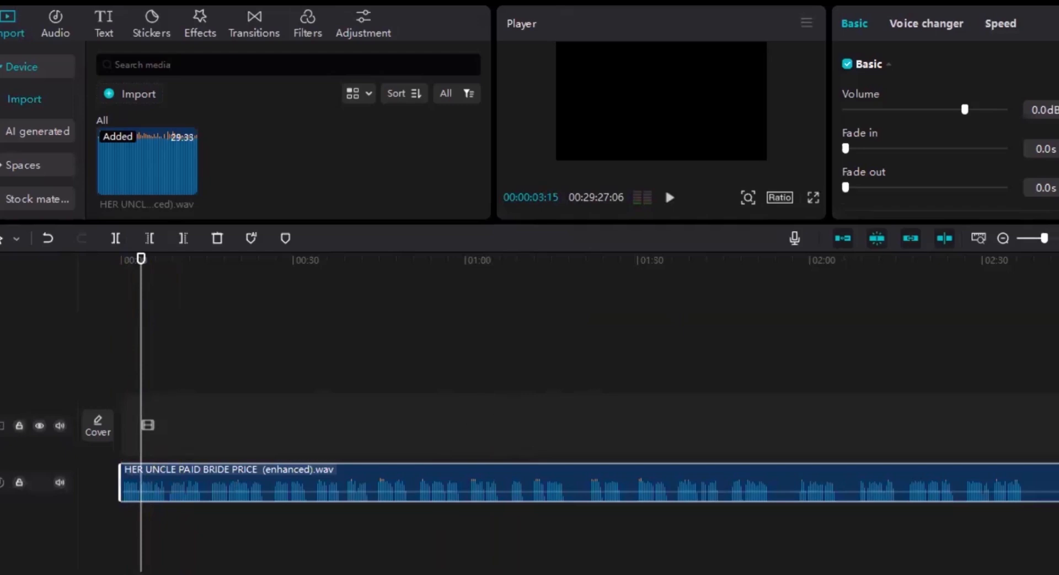
key(alt+Tab)
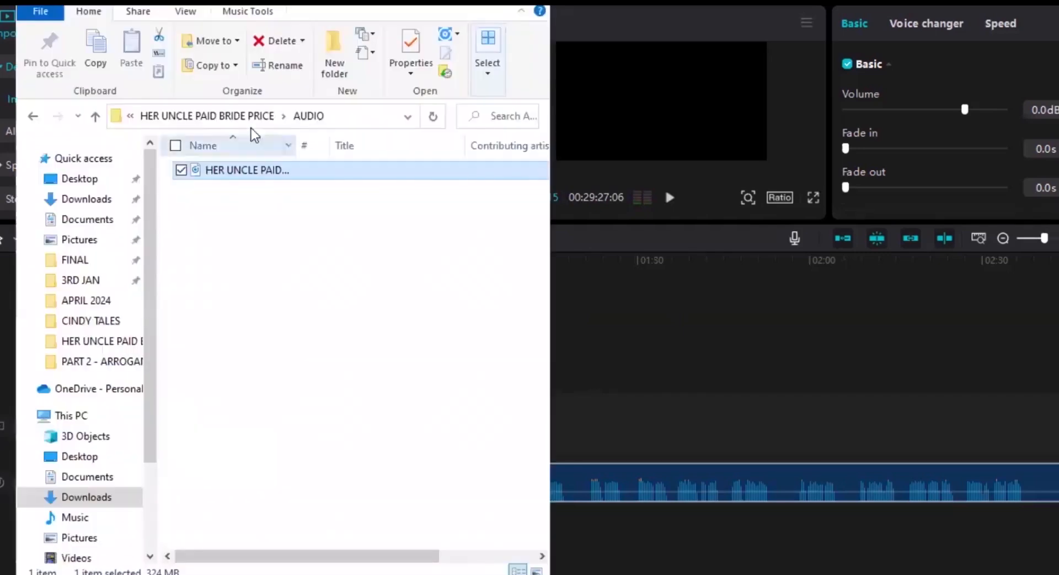
click(237, 112)
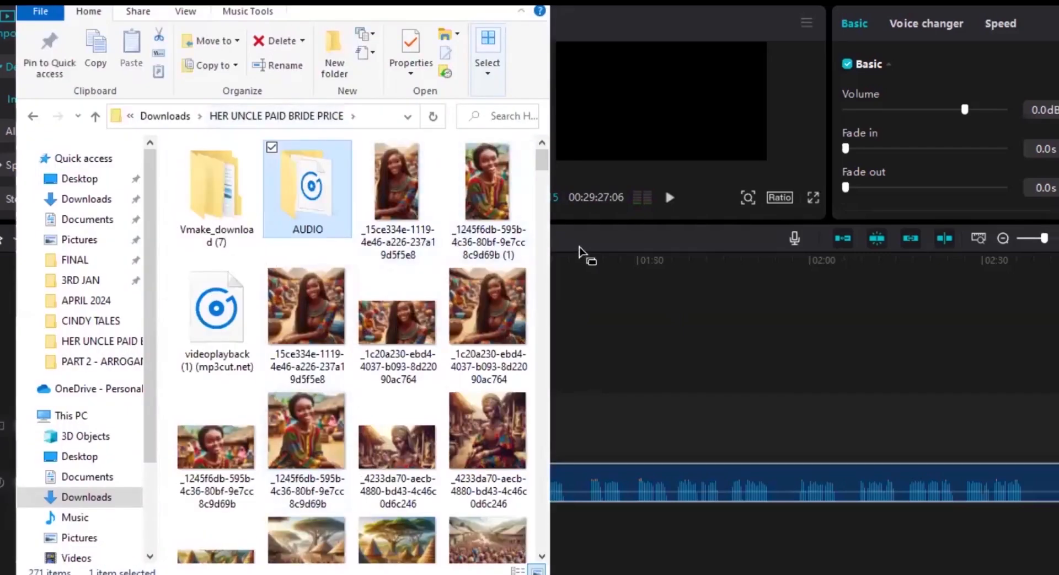
drag(542, 156, 542, 170)
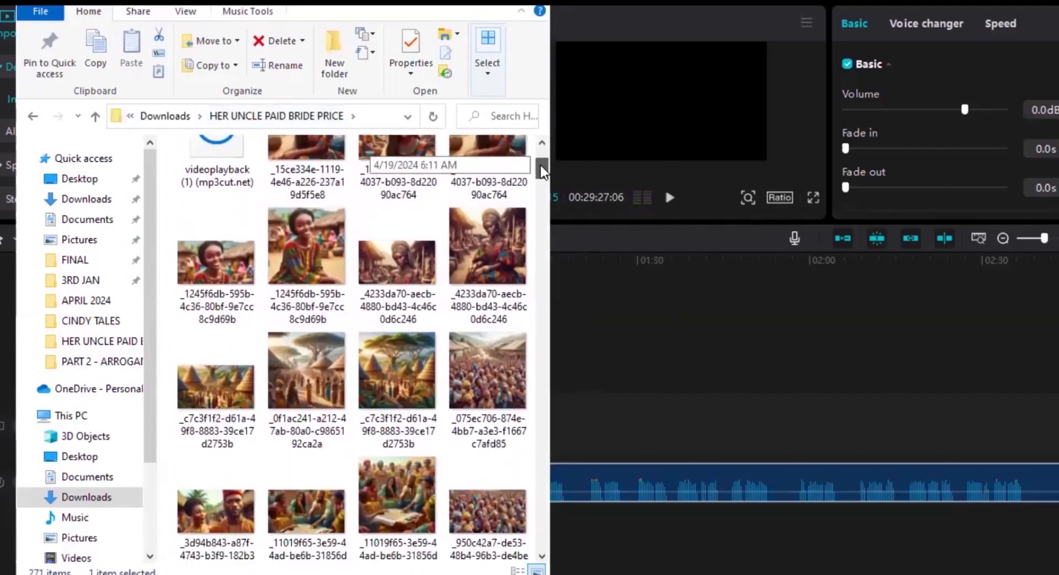
click(213, 366)
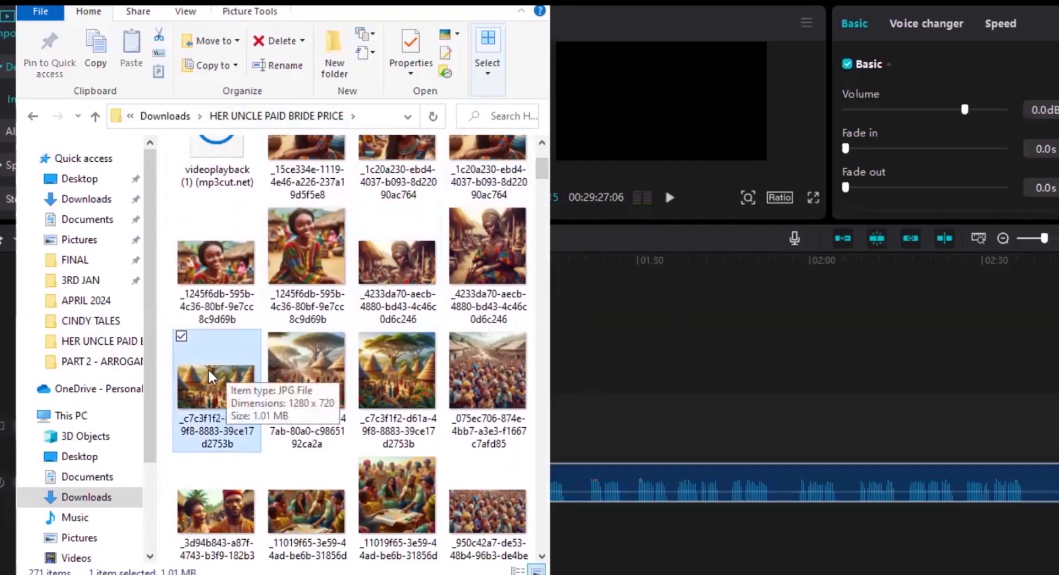
drag(577, 388, 614, 380)
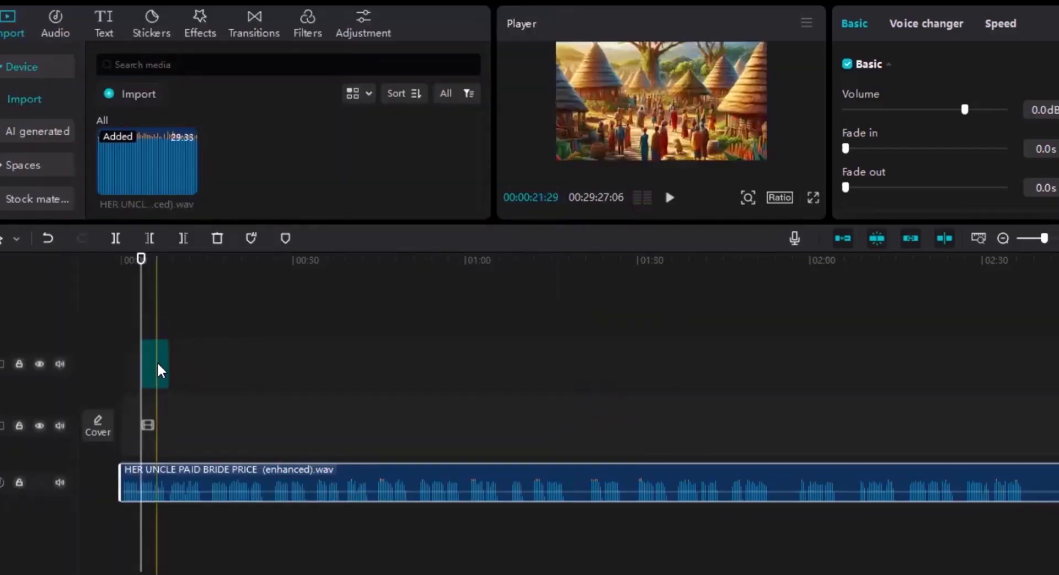
Move the village image to the timeline start and trim its end to 00:00:03:15 to match the opening narration.
drag(157, 362, 134, 365)
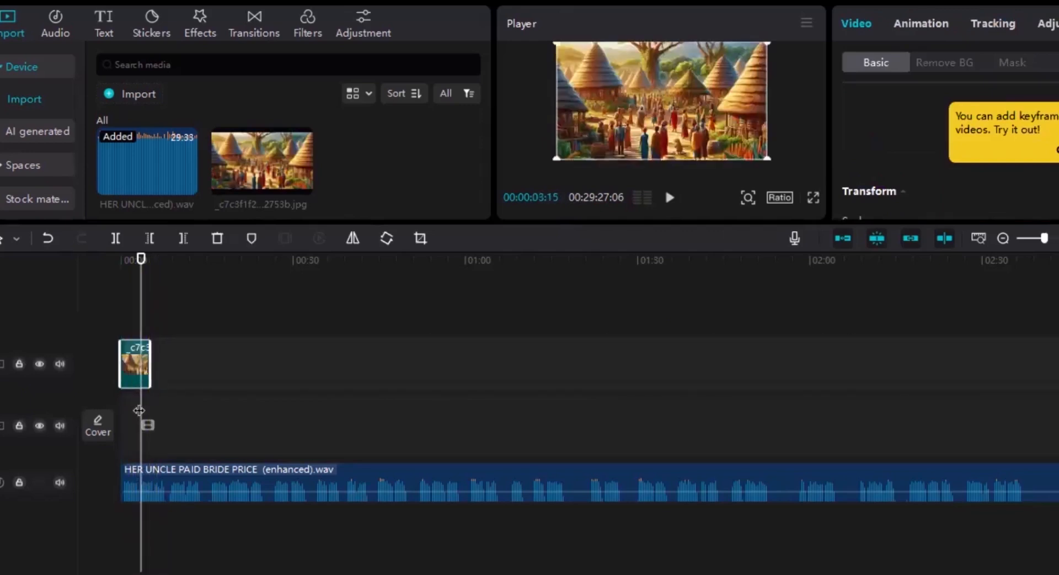
drag(150, 359, 142, 364)
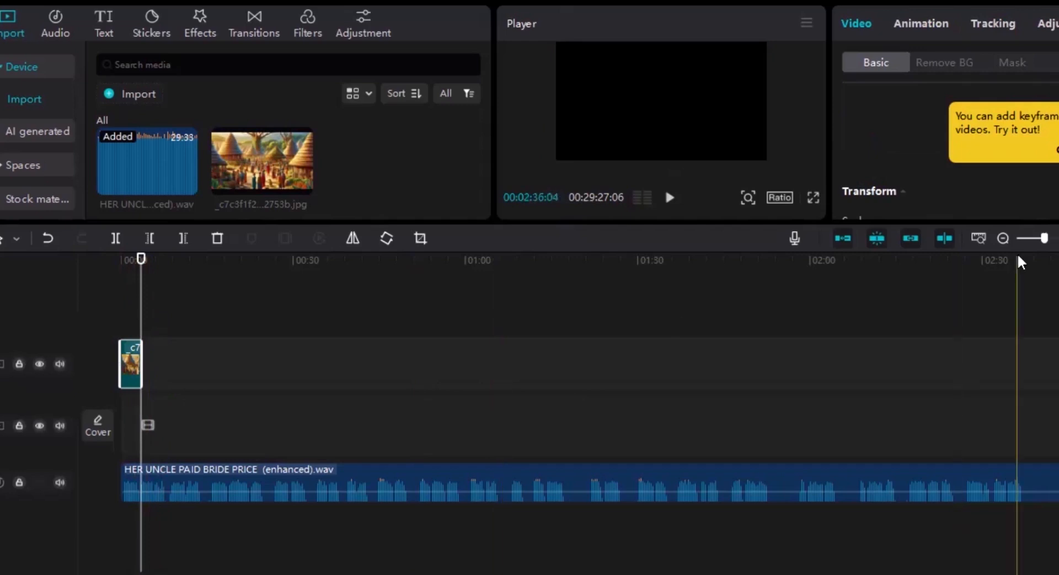
key(ctrl+plus)
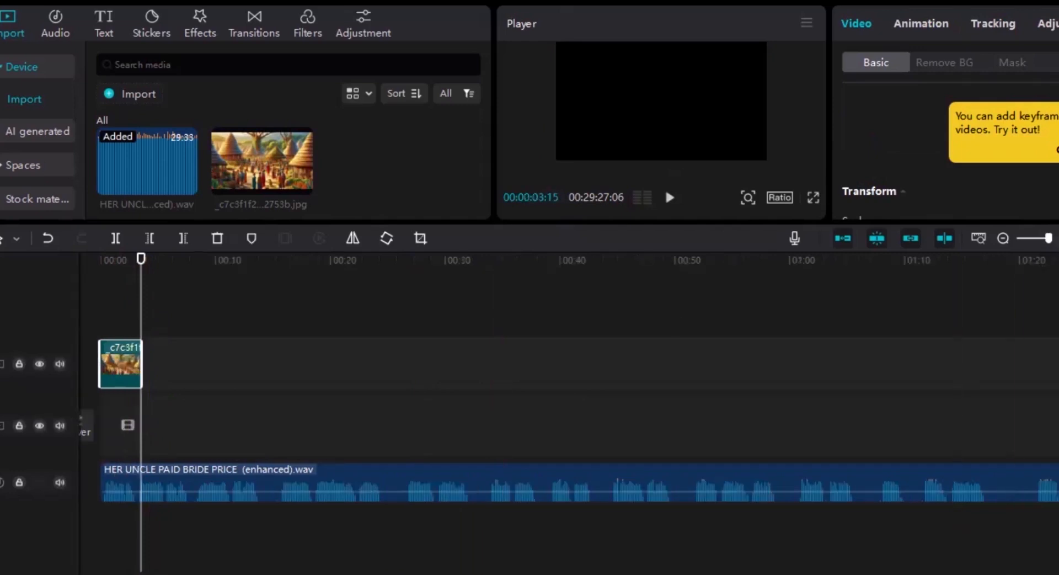
key(ctrl+plus)
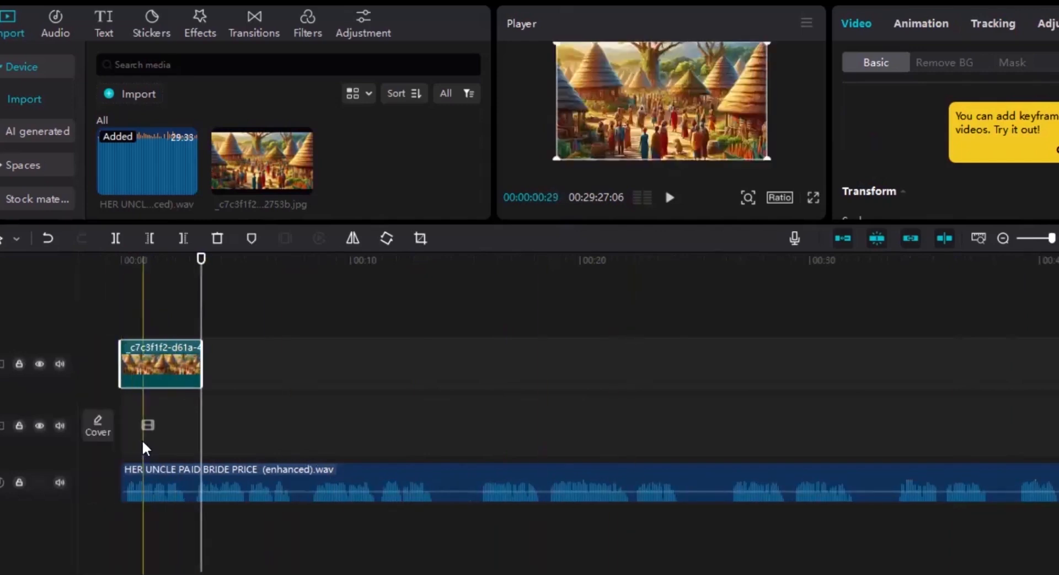
click(144, 300)
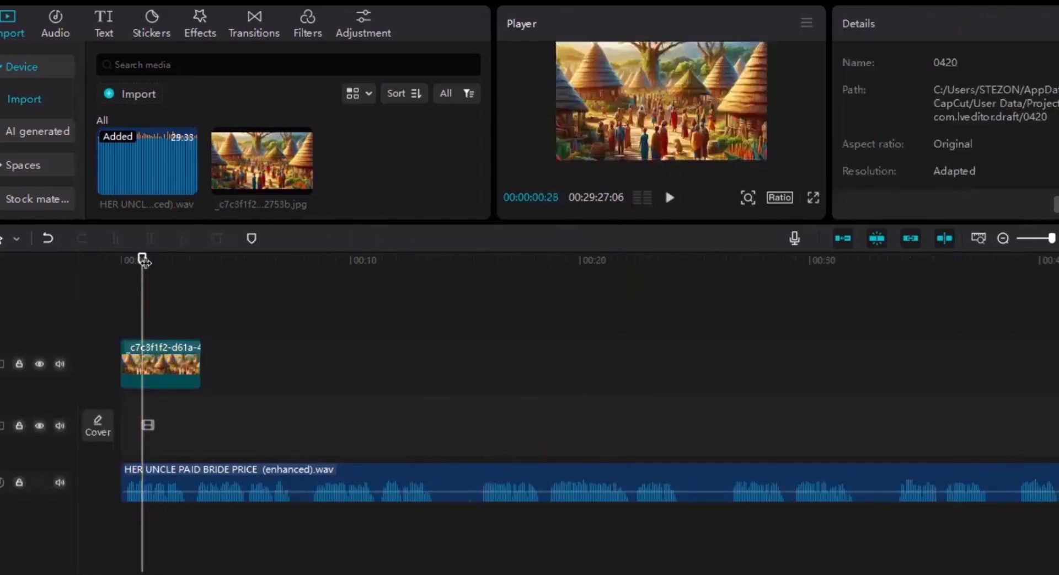
Replay the opening narration from the timeline start to check it against the village image, and look through the generated harvest-scene images.
drag(142, 259, 73, 294)
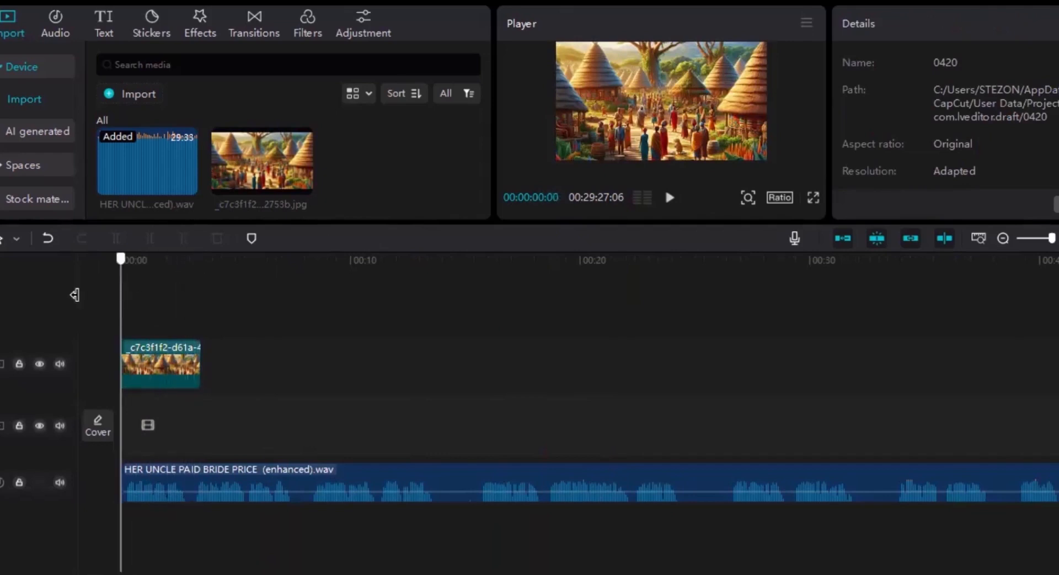
click(671, 199)
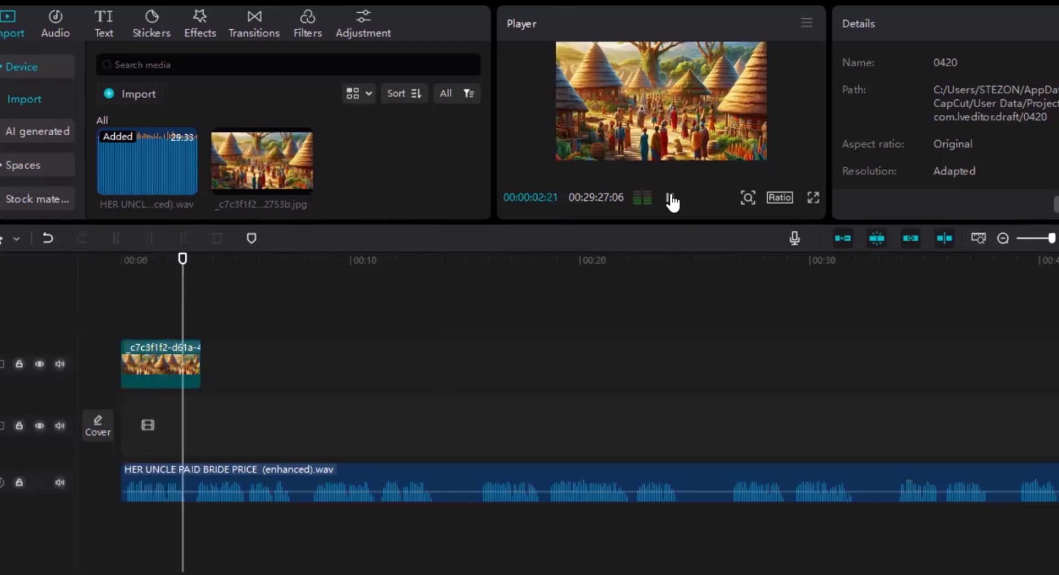
click(670, 200)
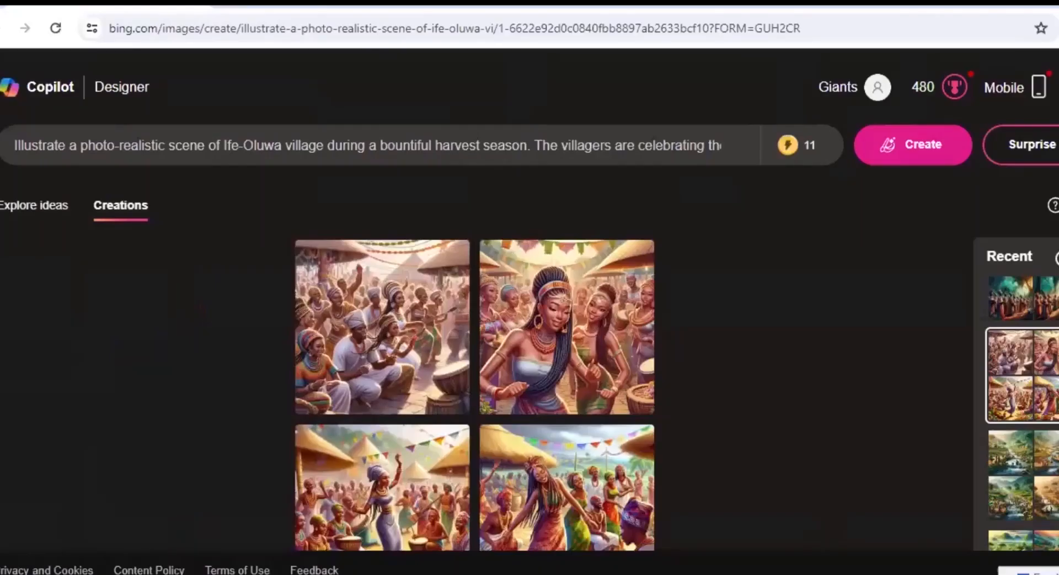
scroll(1017, 414, down, 10)
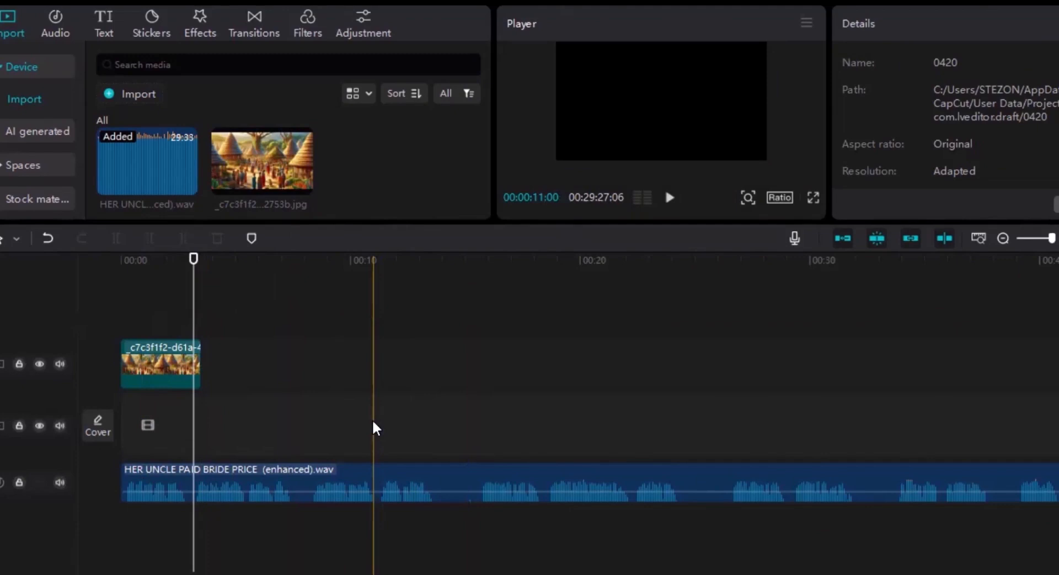
Play the narration up to 00:00:07:15 and add the wide smiling-woman image _1245f6db after the village image, ending at 00:00:07:15.
click(672, 197)
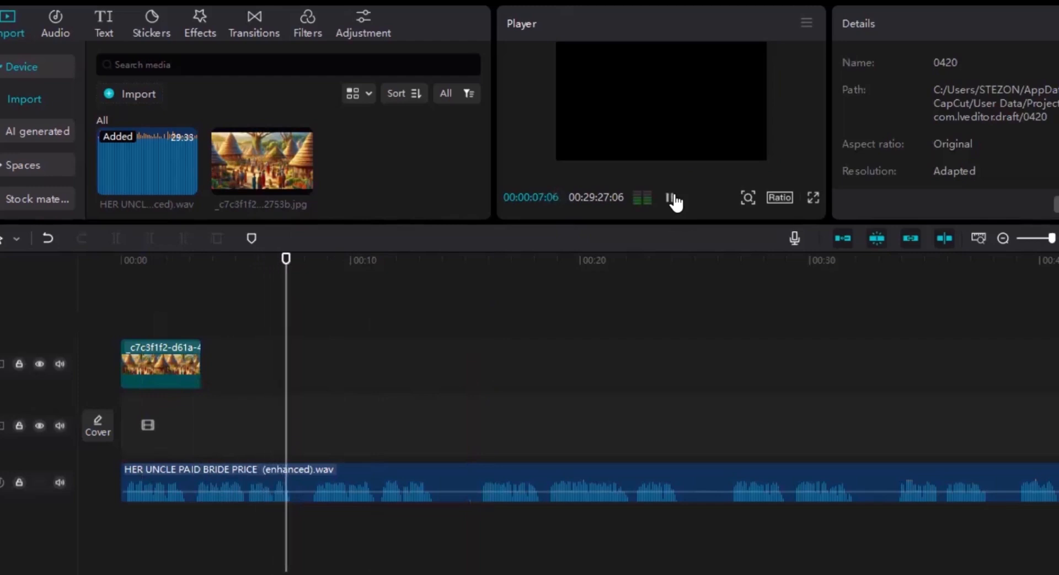
click(673, 199)
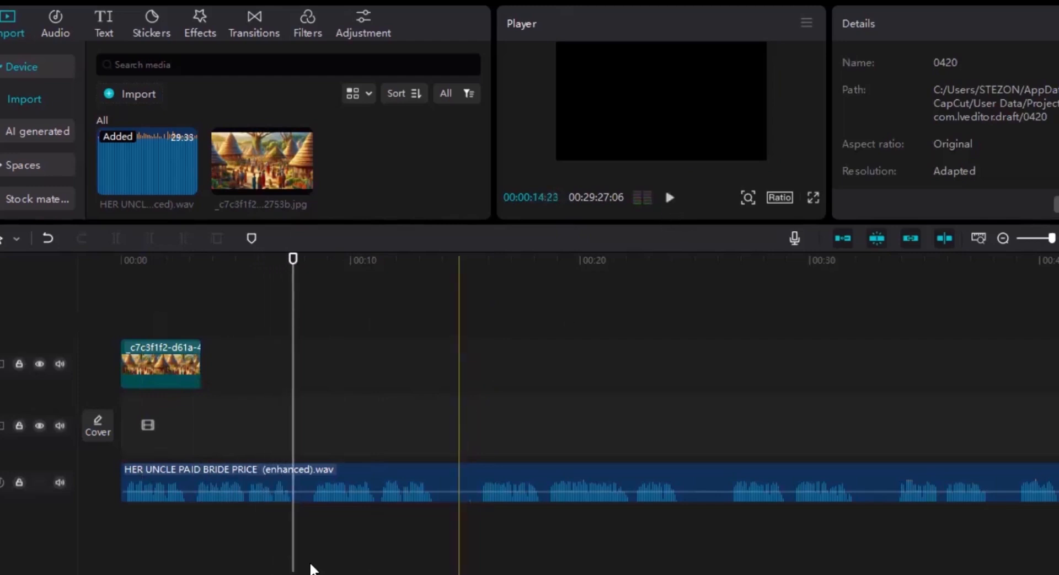
mouse_move(251, 574)
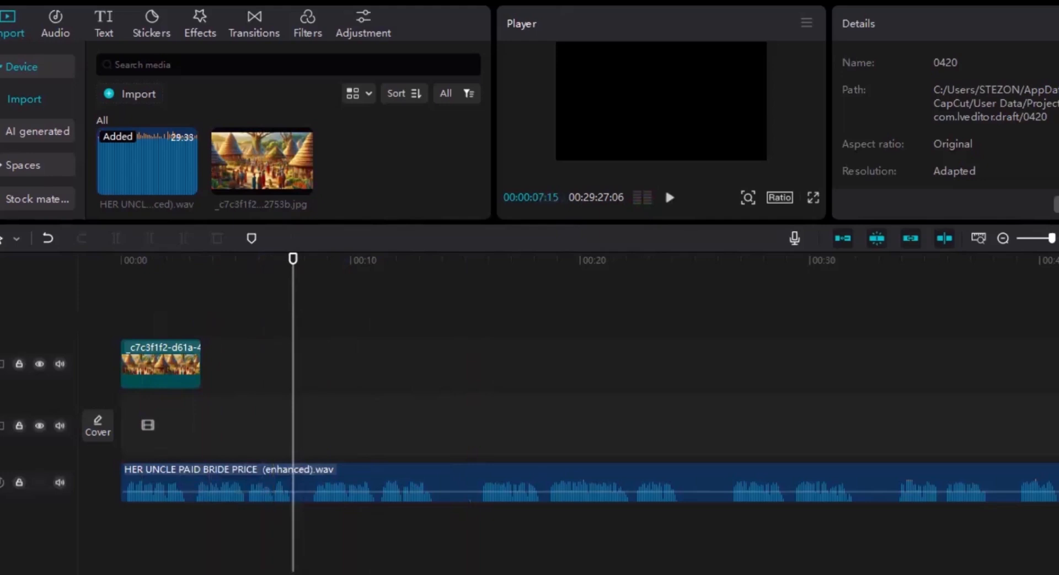
key(alt+Tab)
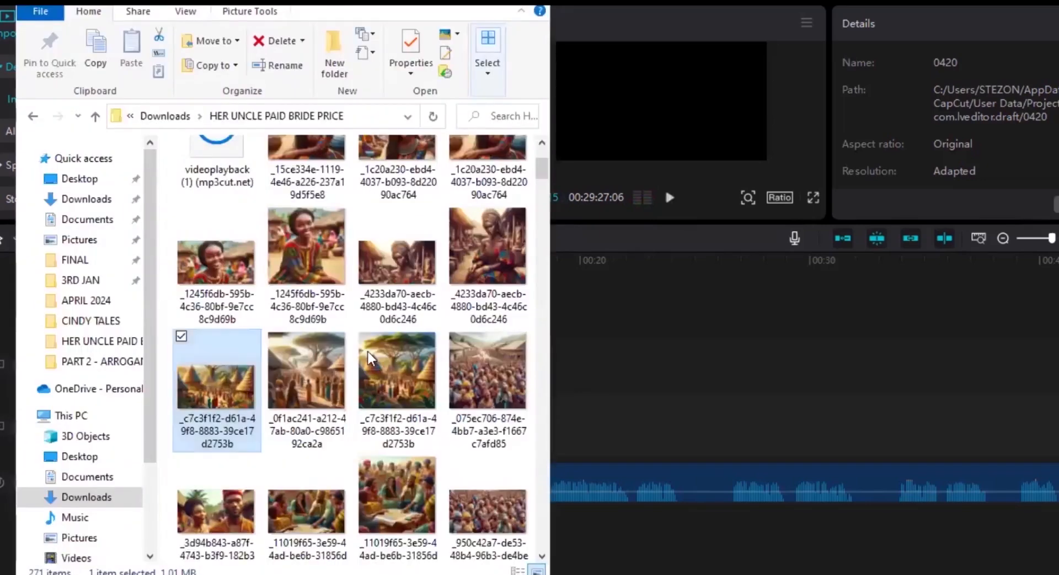
click(217, 256)
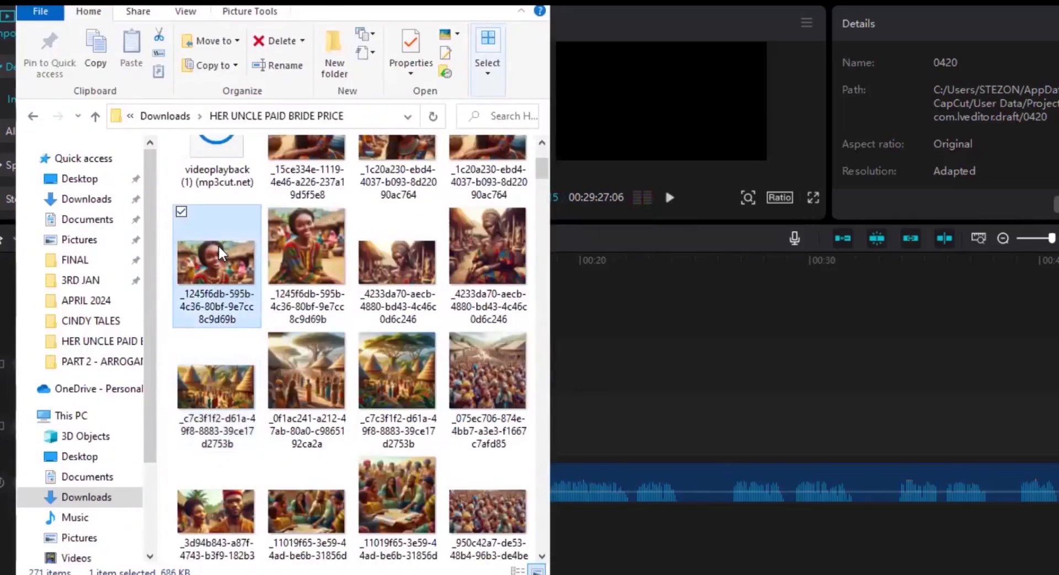
drag(217, 243, 199, 358)
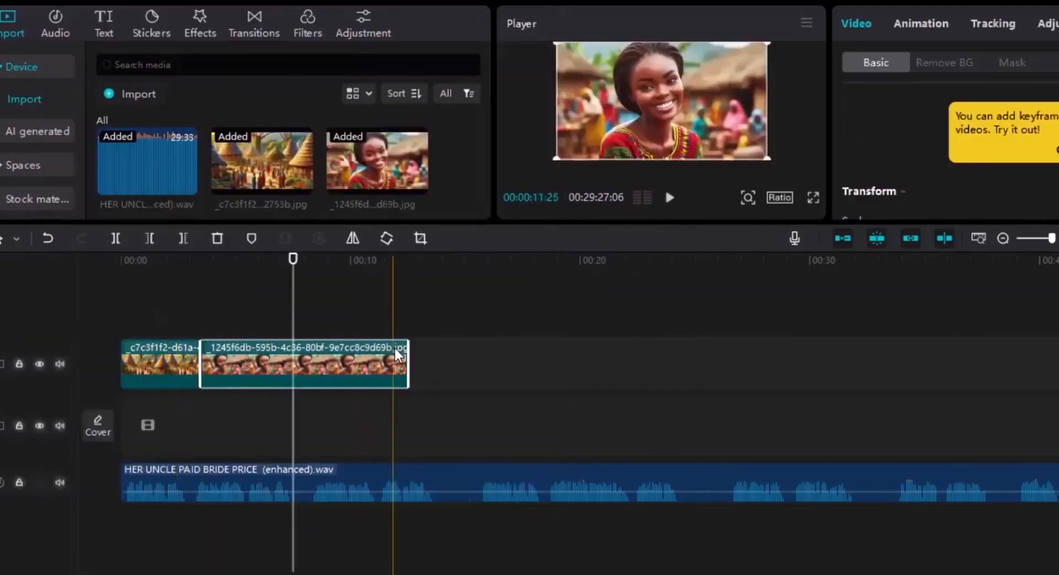
drag(402, 348, 293, 348)
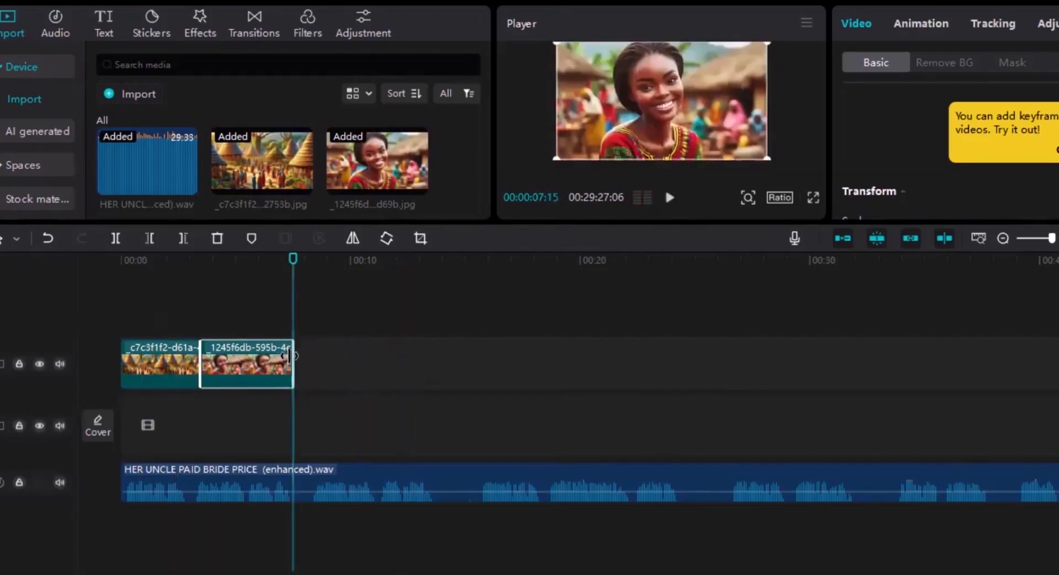
Extend the end of the smiling-woman image to 00:00:08:09, where the next narration phrase starts.
click(311, 333)
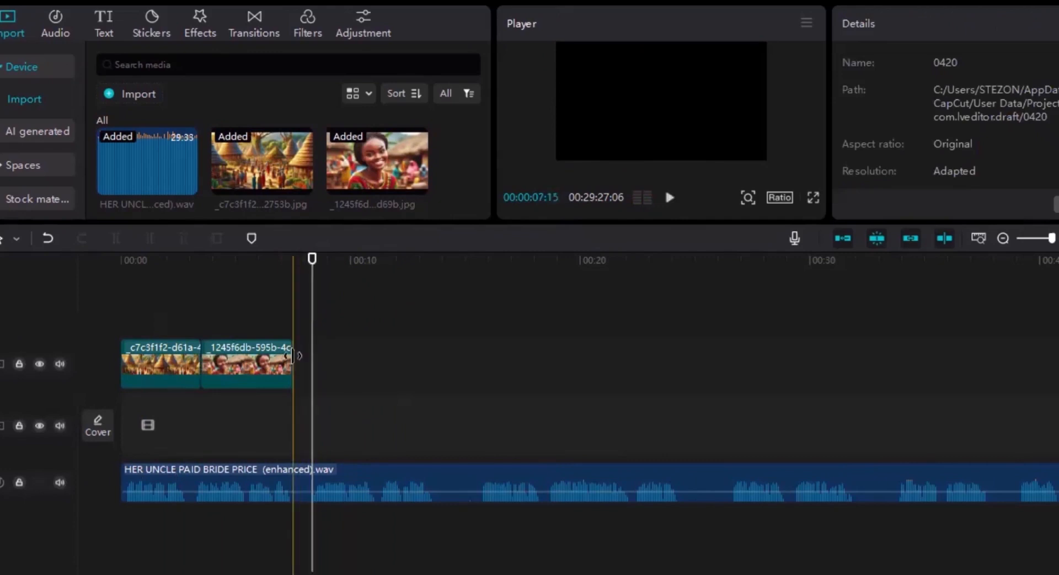
click(293, 421)
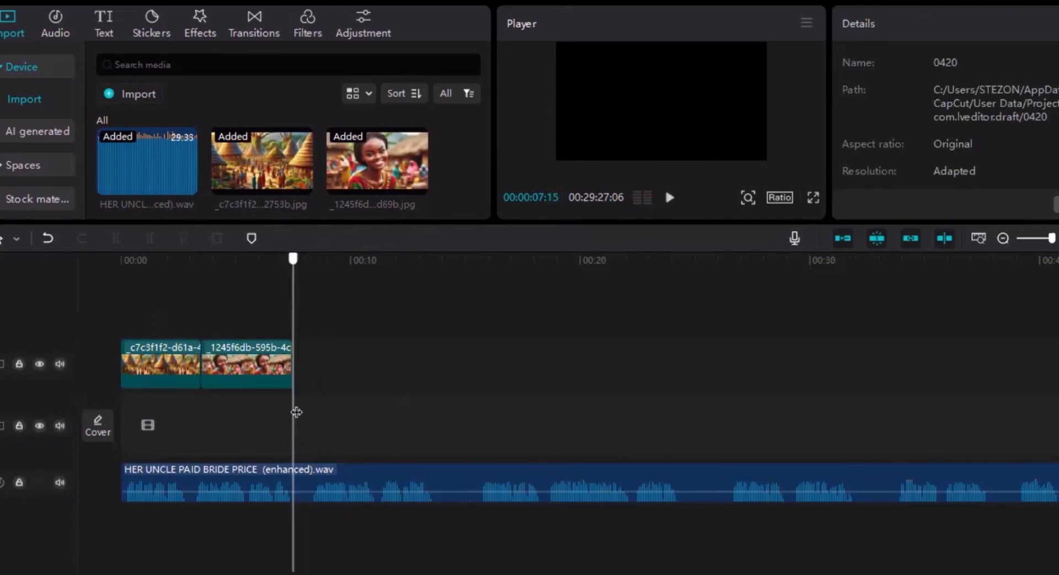
drag(296, 413, 312, 420)
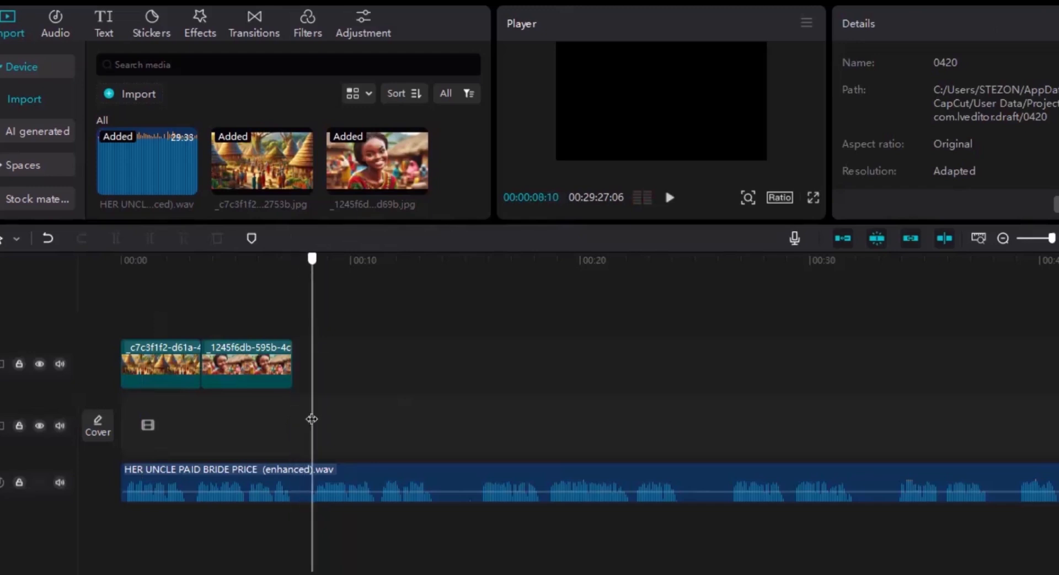
drag(312, 419, 297, 422)
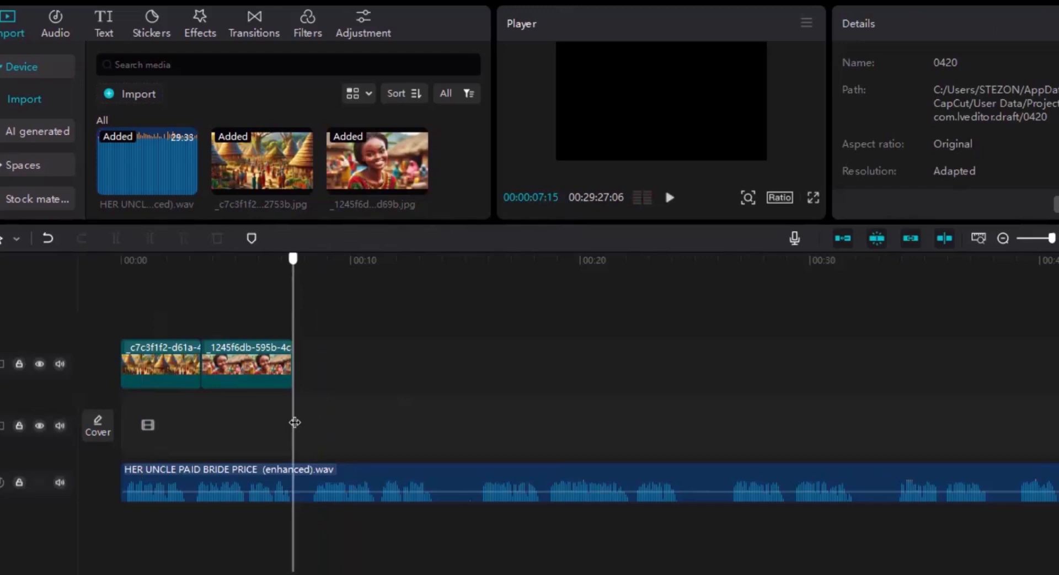
mouse_move(298, 421)
mouse_down()
mouse_move(312, 426)
mouse_move(291, 428)
mouse_move(309, 429)
mouse_move(294, 436)
mouse_up()
drag(296, 434, 312, 438)
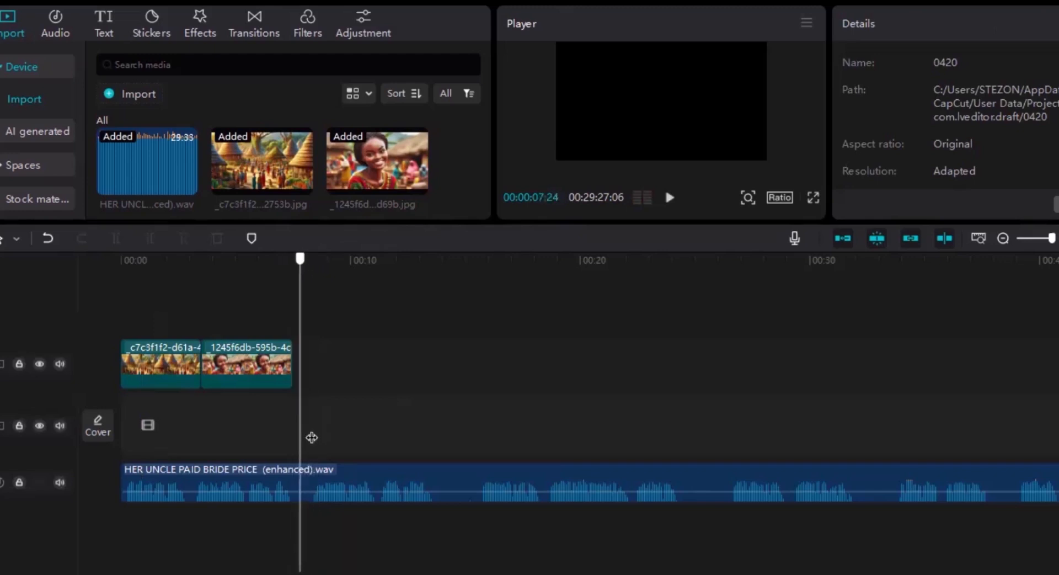
click(279, 347)
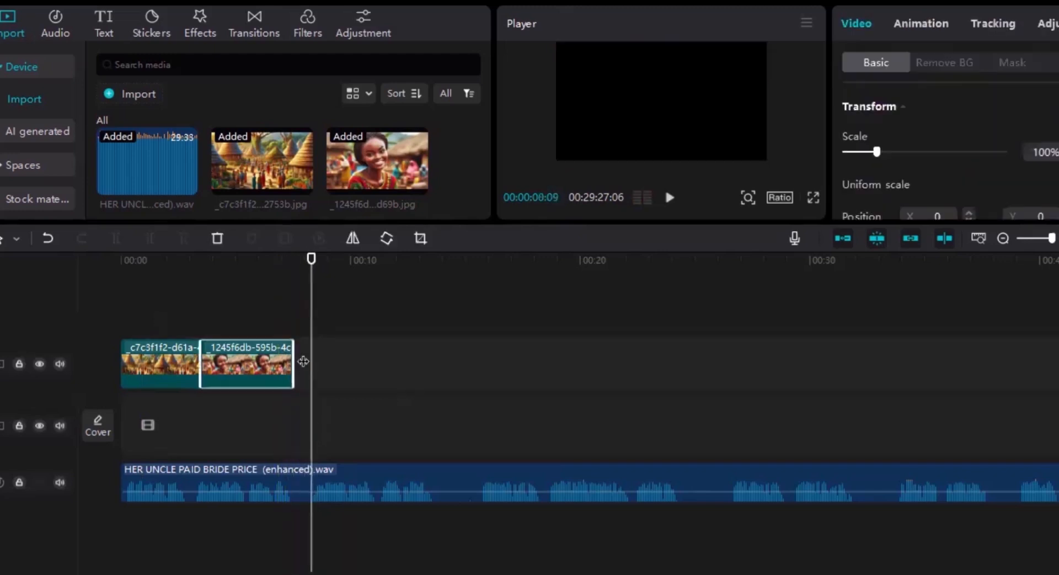
drag(293, 349, 303, 350)
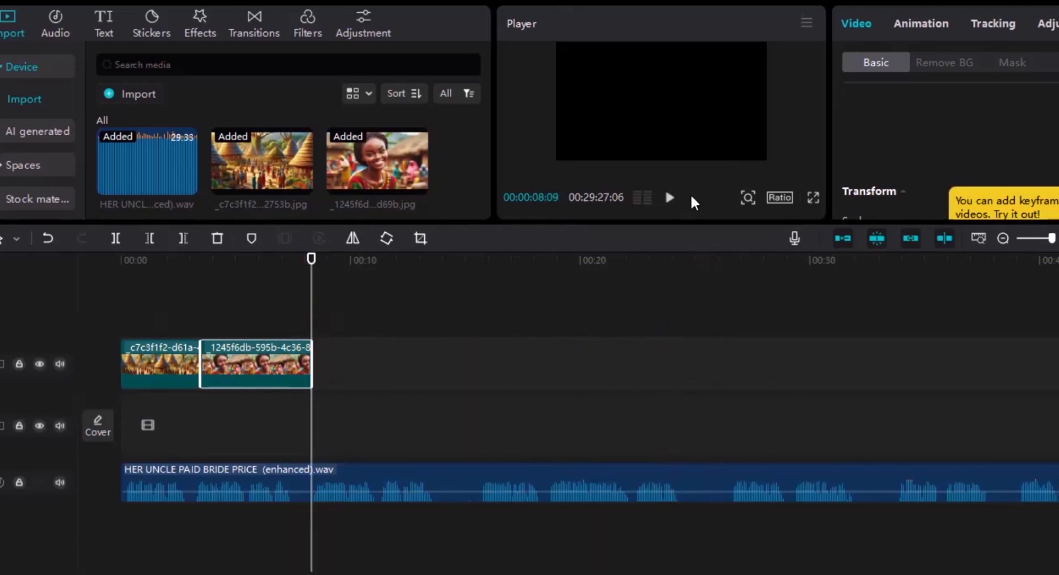
Play the narration up to 00:00:13:23 and add the wide headwrapped-woman image _4233da70 after the smiling-woman image, ending at 00:00:13:23.
click(670, 198)
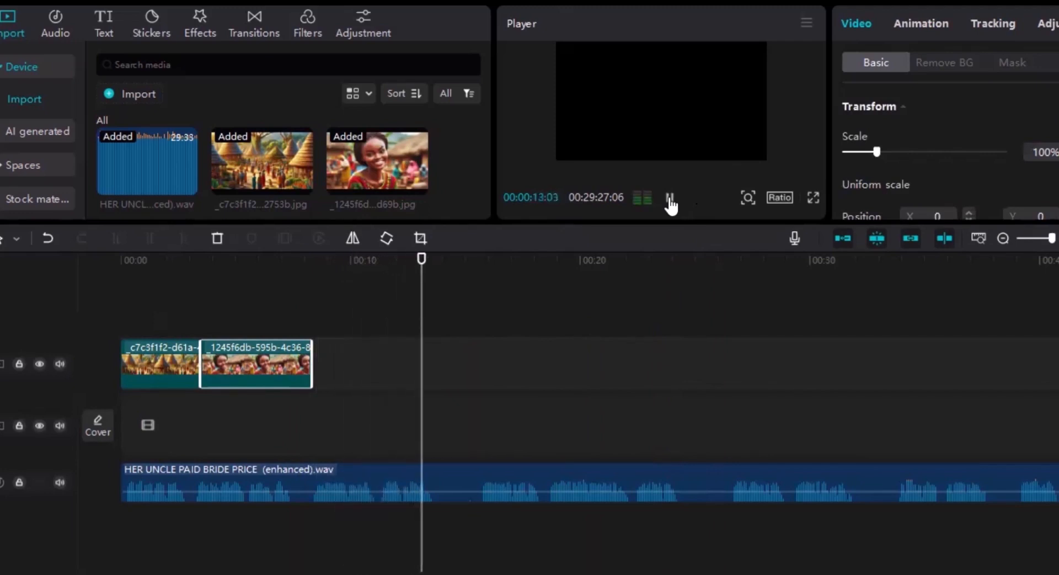
click(669, 198)
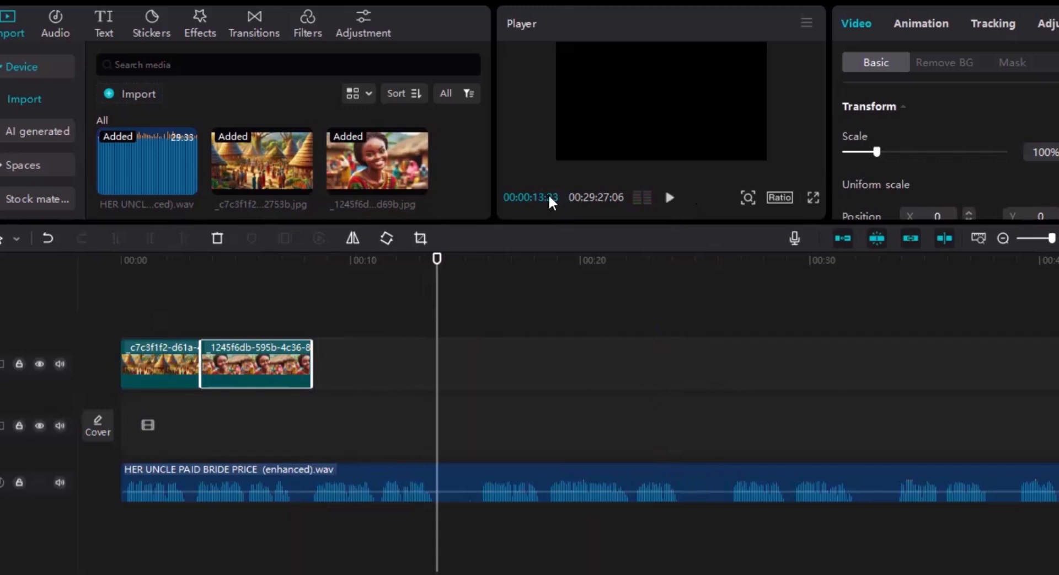
key(alt+Tab)
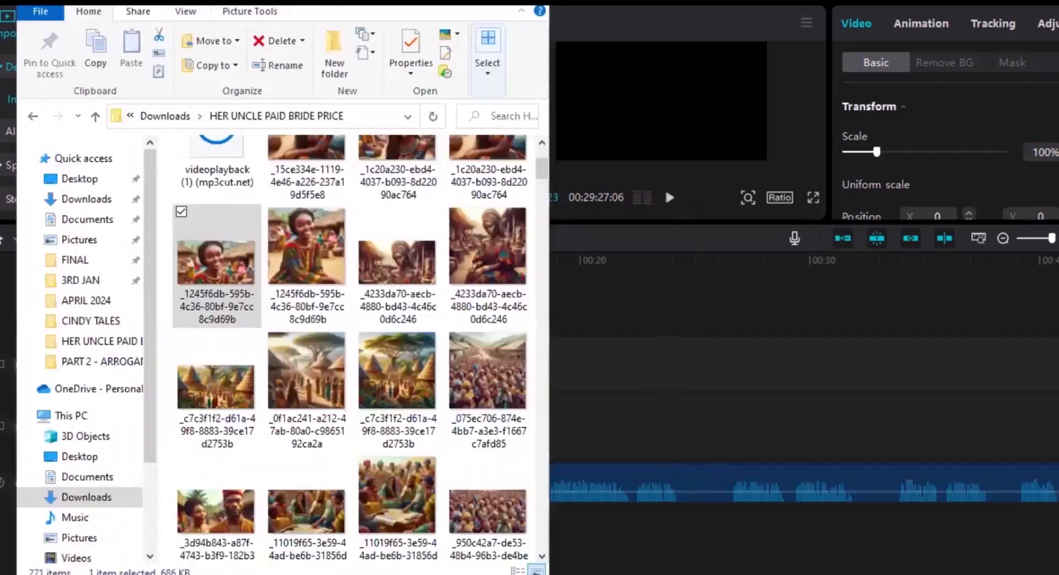
click(230, 385)
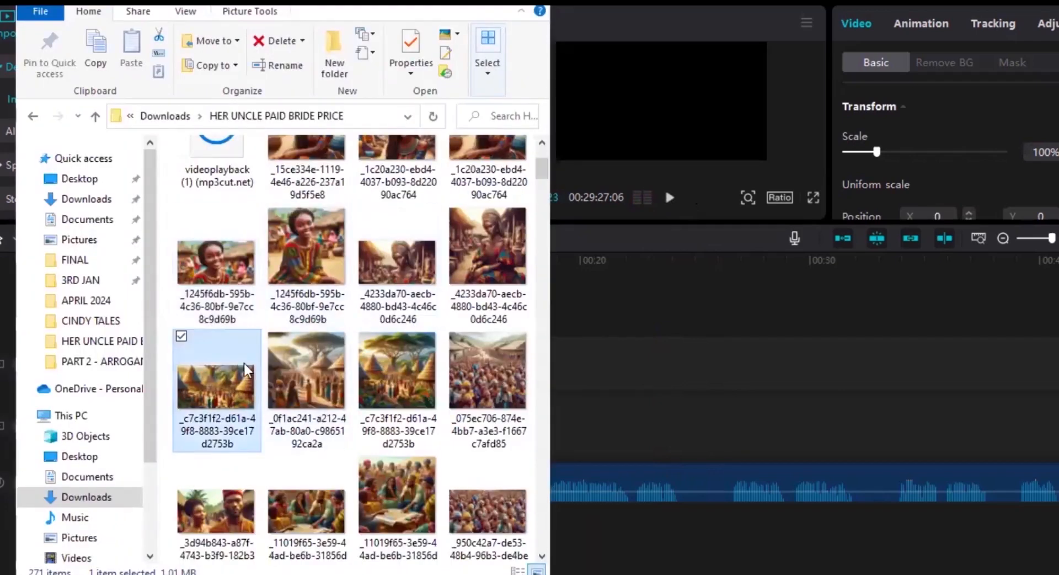
click(397, 242)
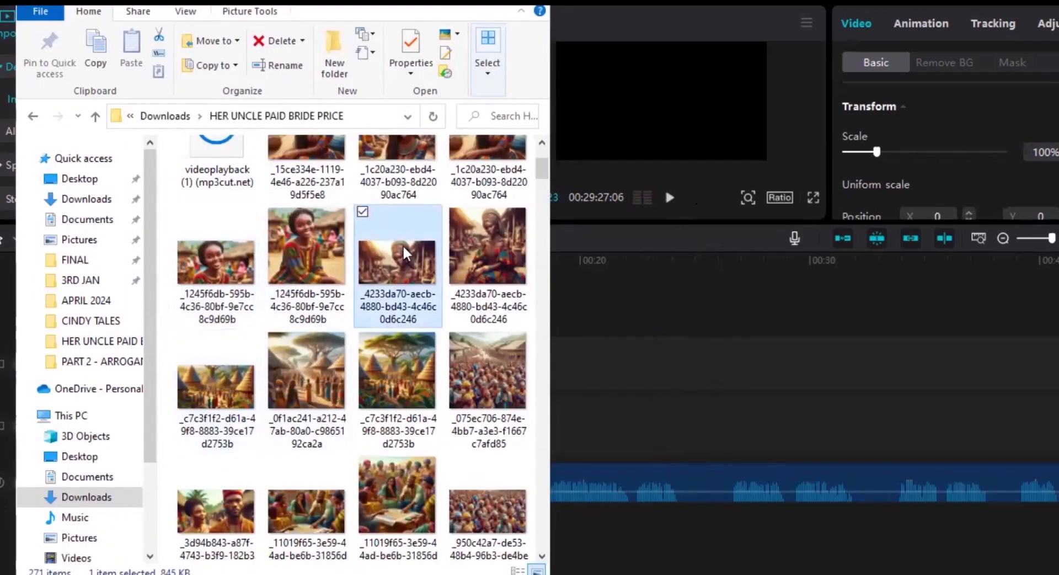
drag(403, 244, 350, 354)
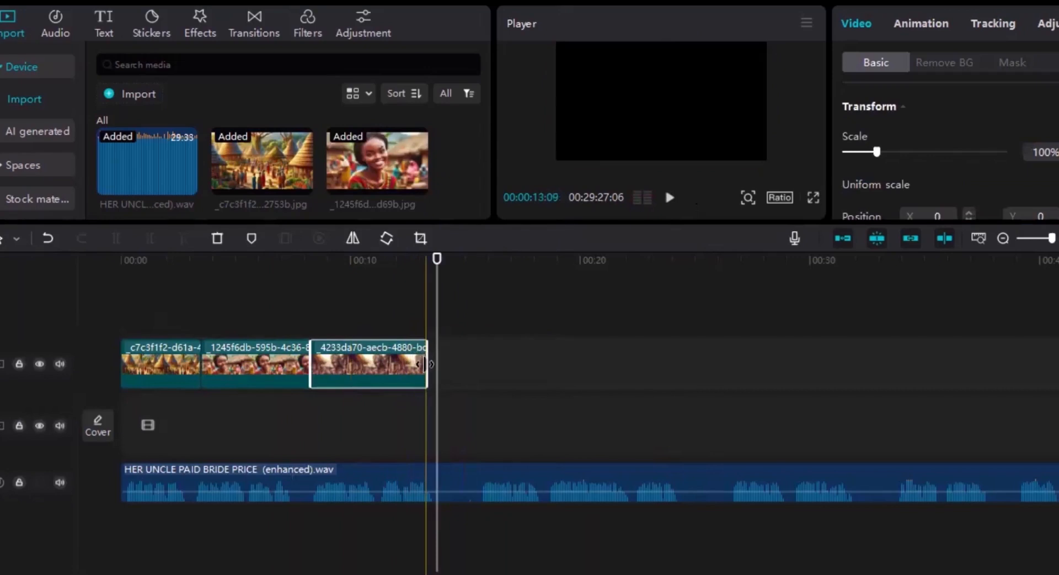
drag(424, 364, 438, 364)
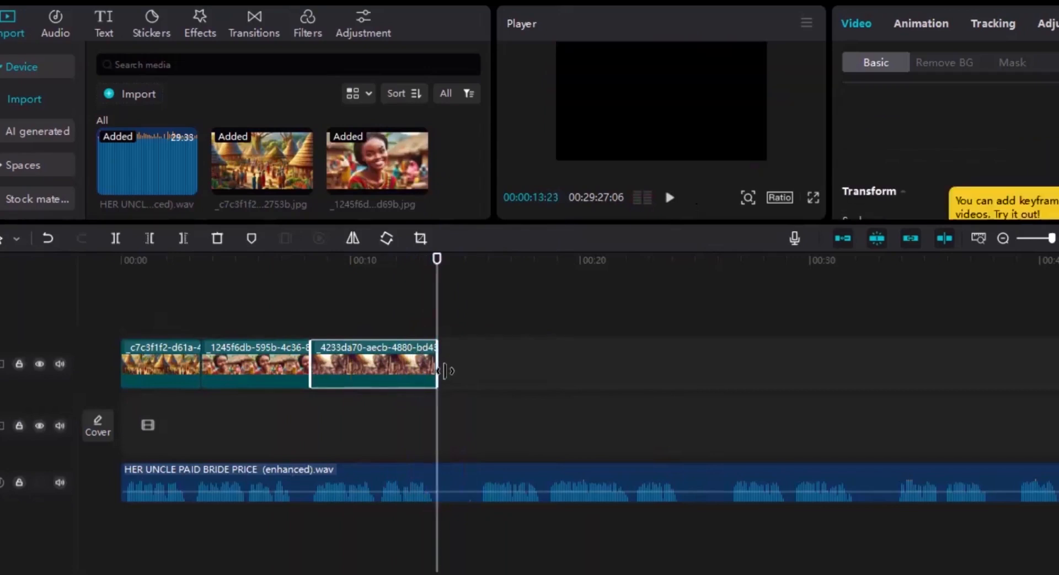
Examine the narration pause after the third image and play the start of the phrase that follows it.
click(477, 380)
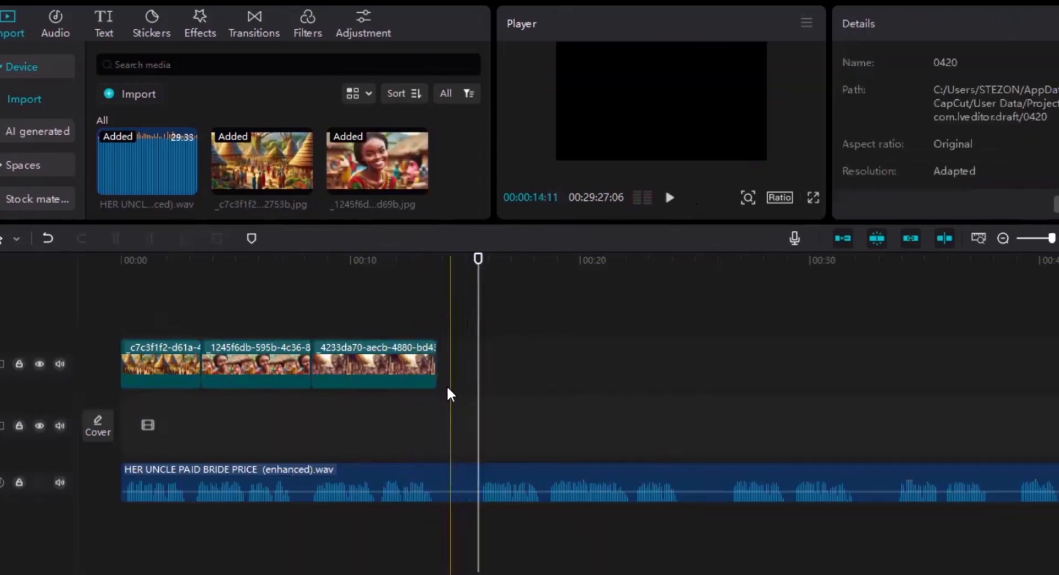
click(435, 412)
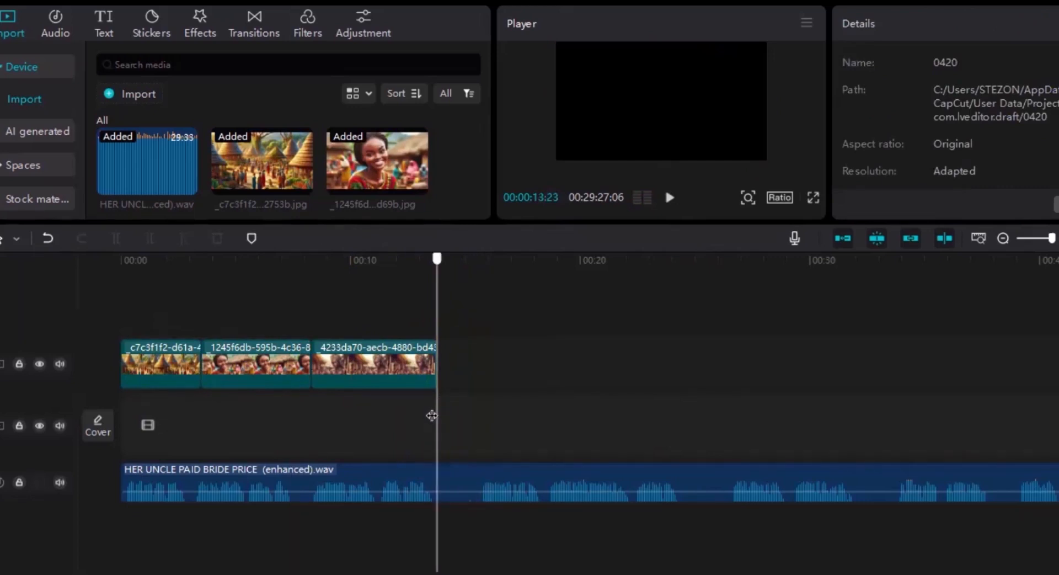
click(430, 415)
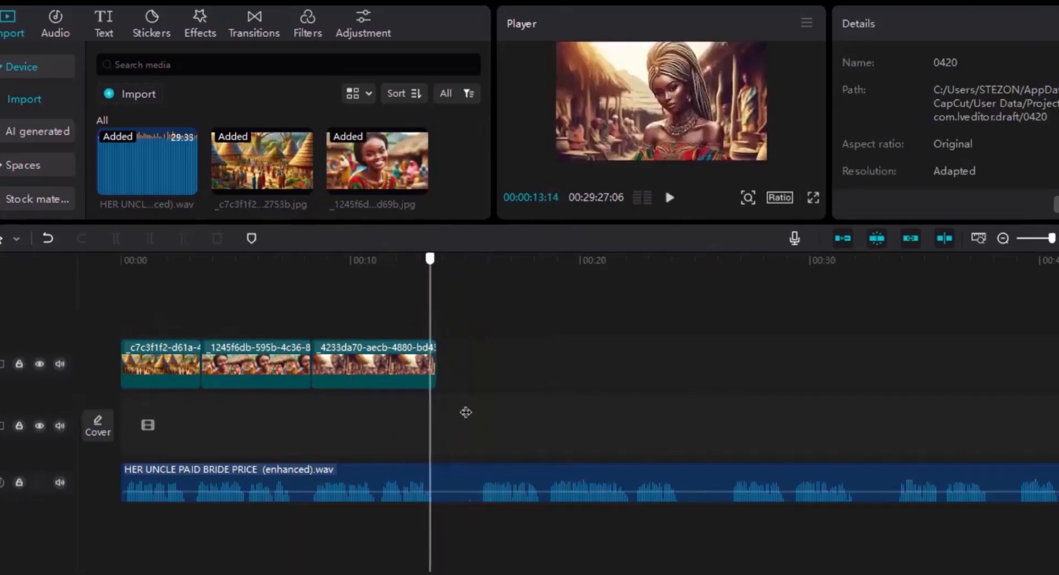
drag(465, 412, 442, 409)
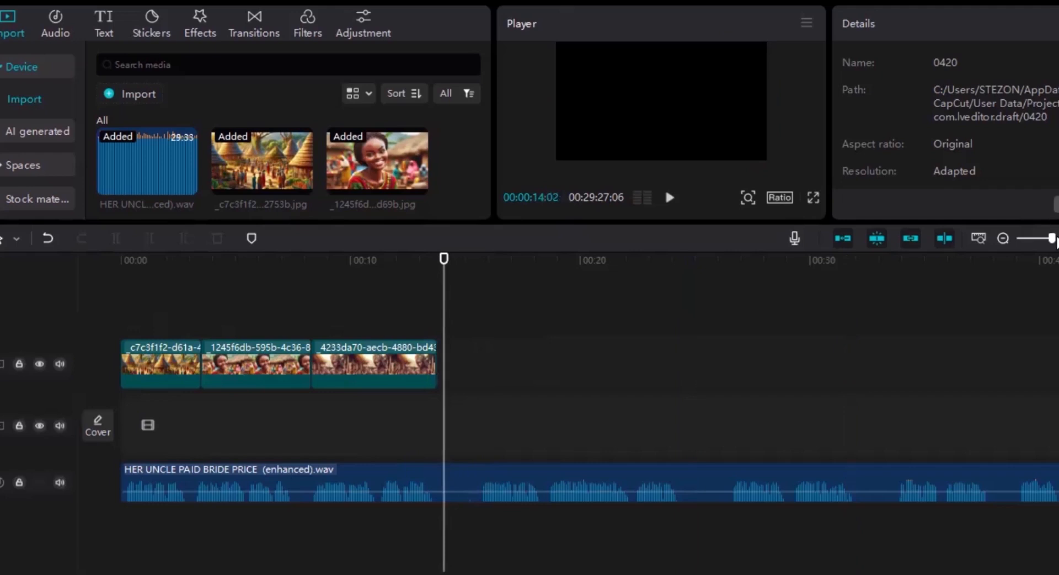
mouse_move(1053, 238)
mouse_down()
mouse_move(1019, 239)
mouse_move(1052, 242)
mouse_up()
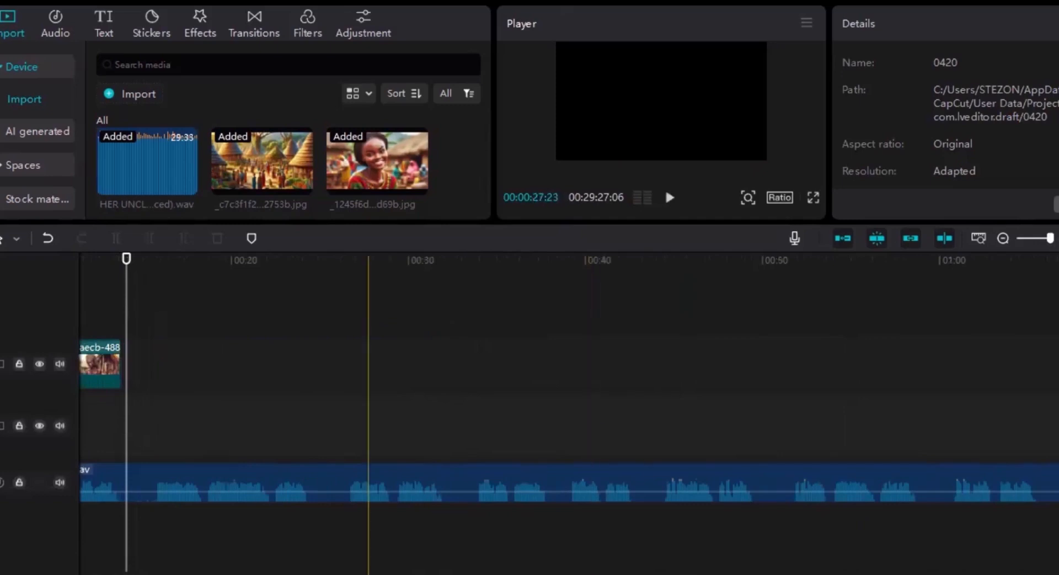
scroll(338, 442, left, 5)
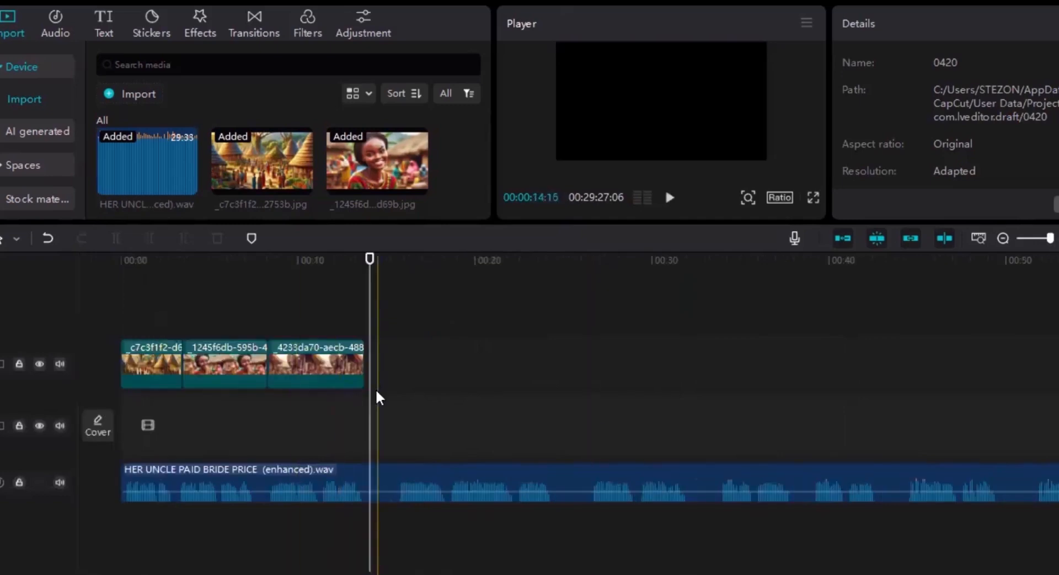
click(362, 403)
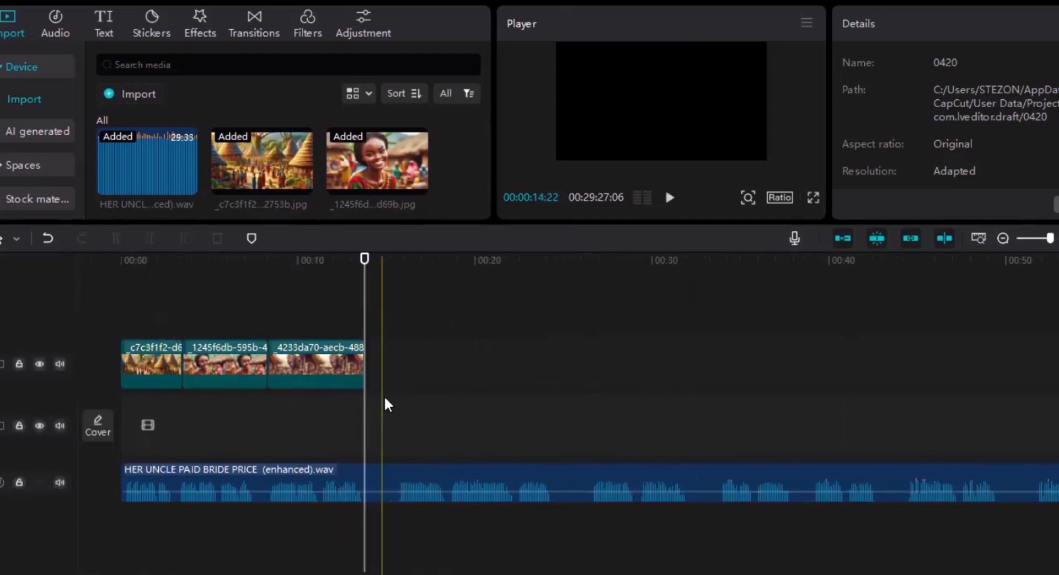
click(400, 362)
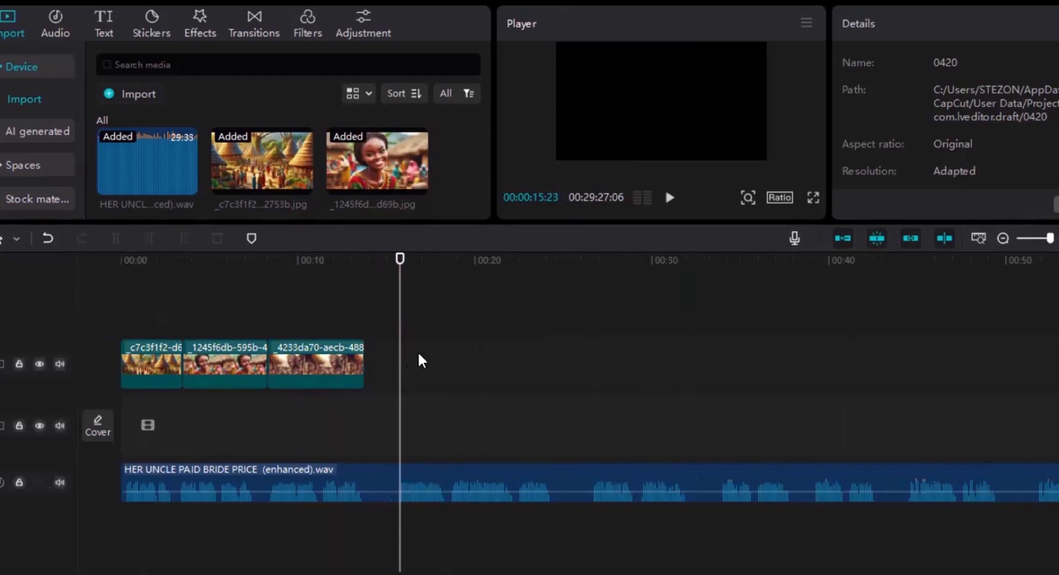
click(671, 201)
click(671, 202)
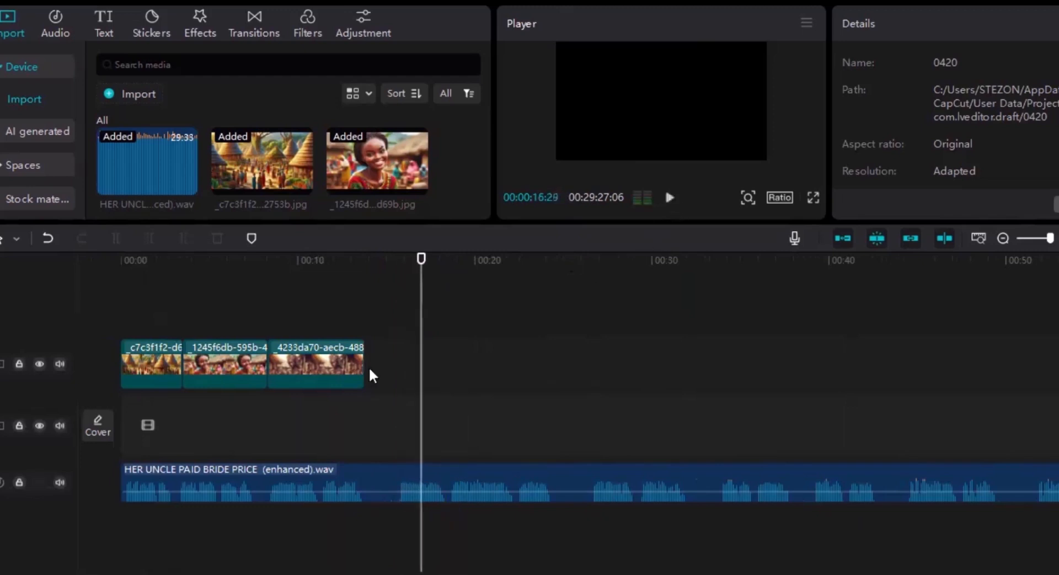
click(382, 362)
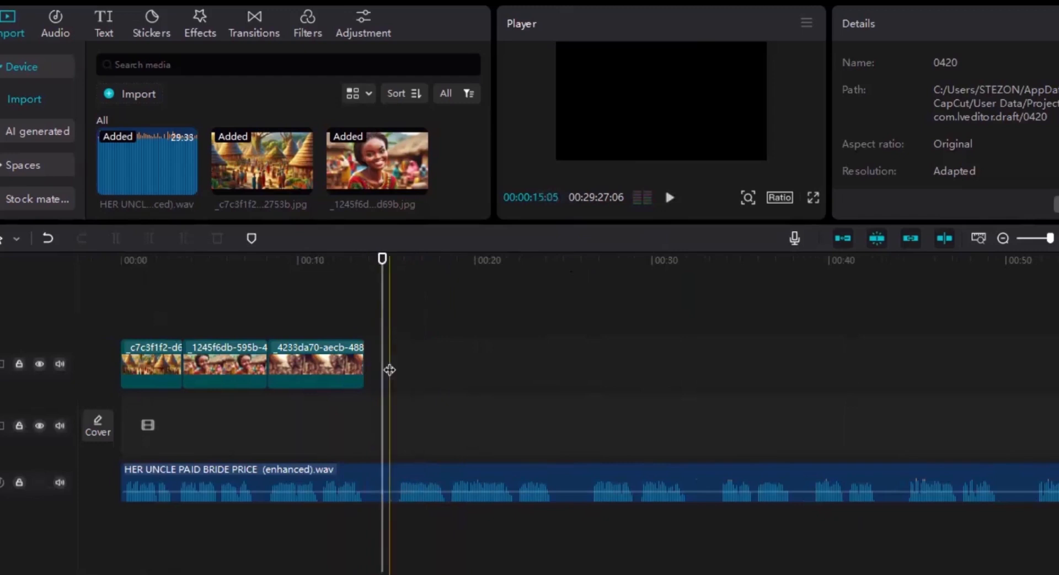
Play the narration up to 00:00:18:10 and add the wide image _b44be6f9 after the headwrapped-woman image, ending at 00:00:18:10.
click(389, 369)
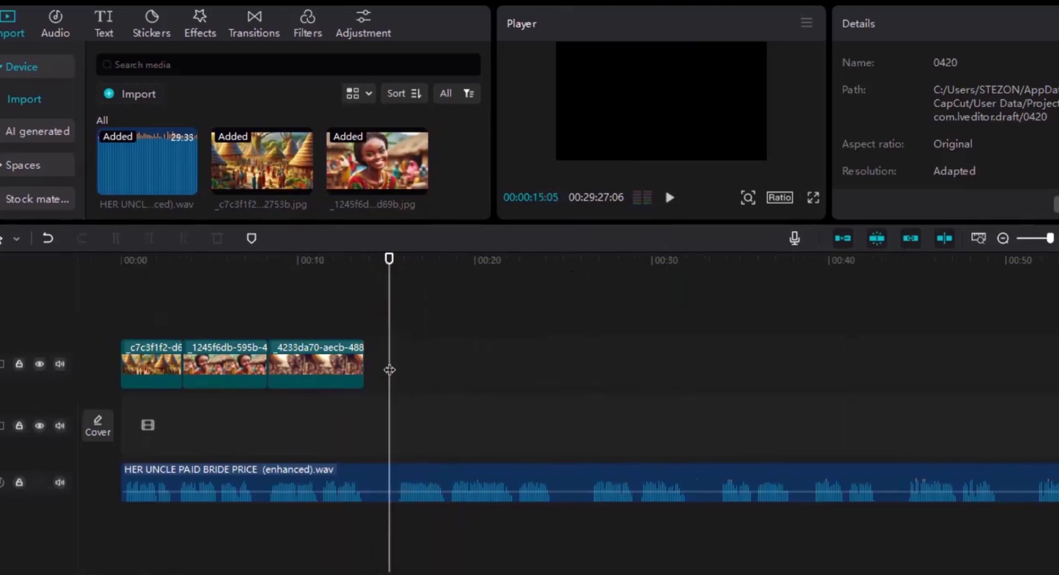
click(671, 200)
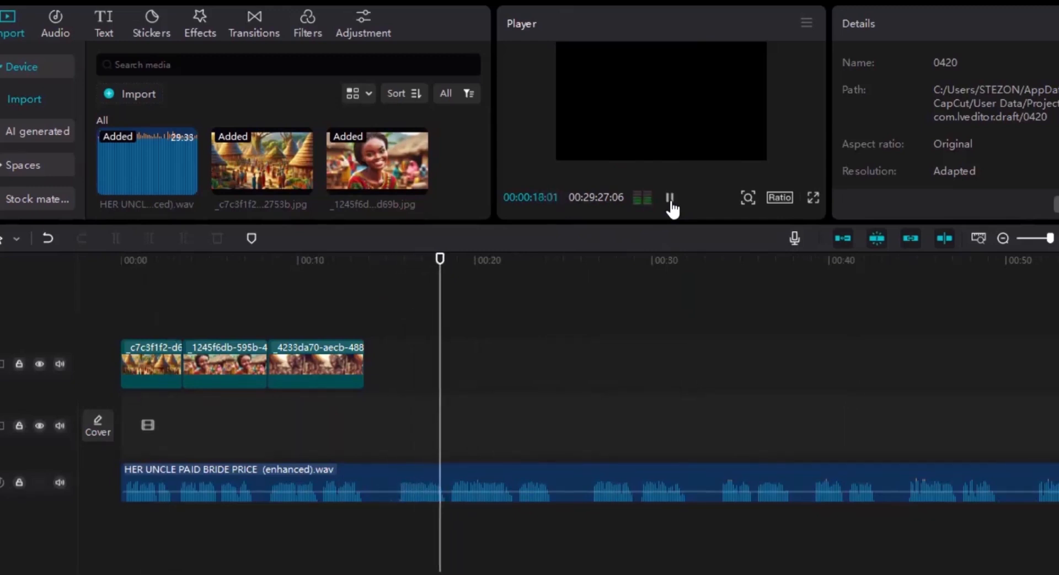
click(670, 198)
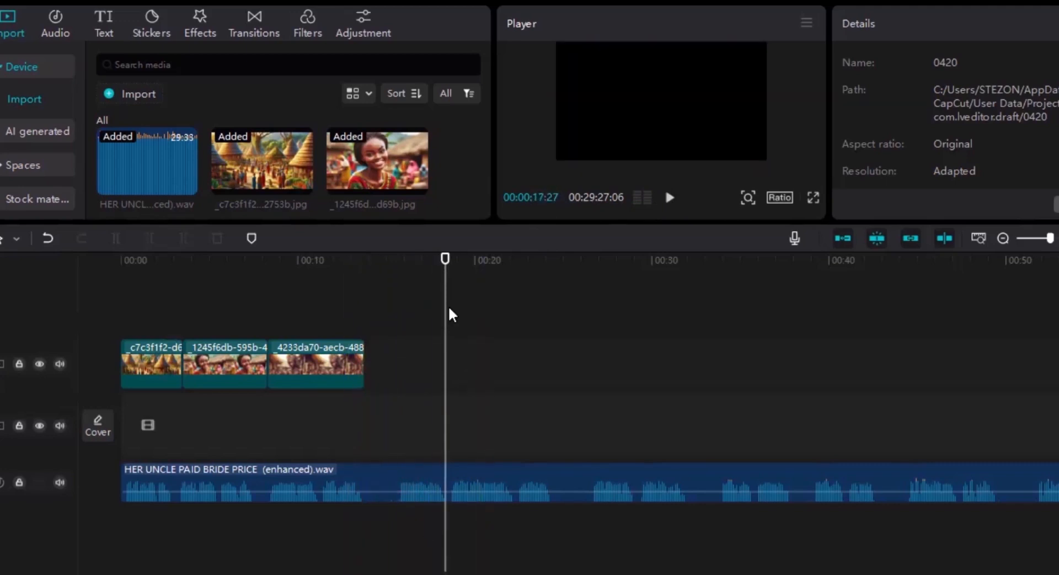
key(alt+Tab)
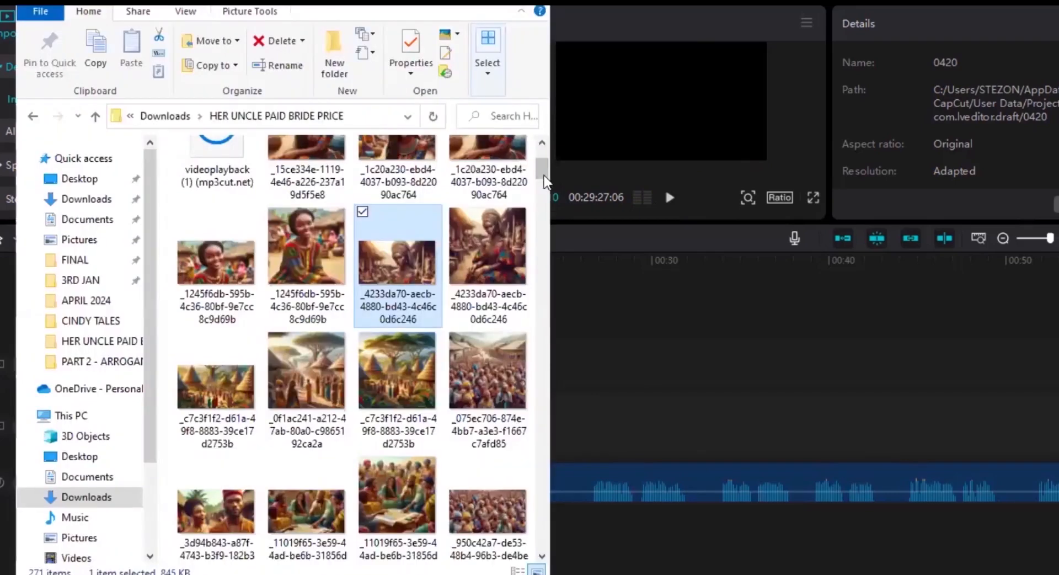
drag(540, 175, 536, 225)
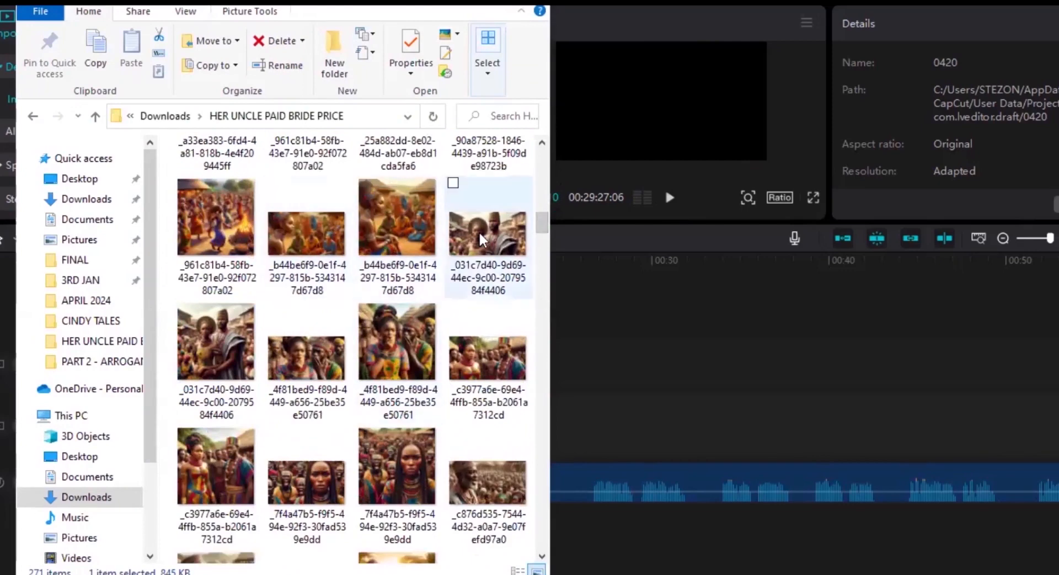
click(325, 243)
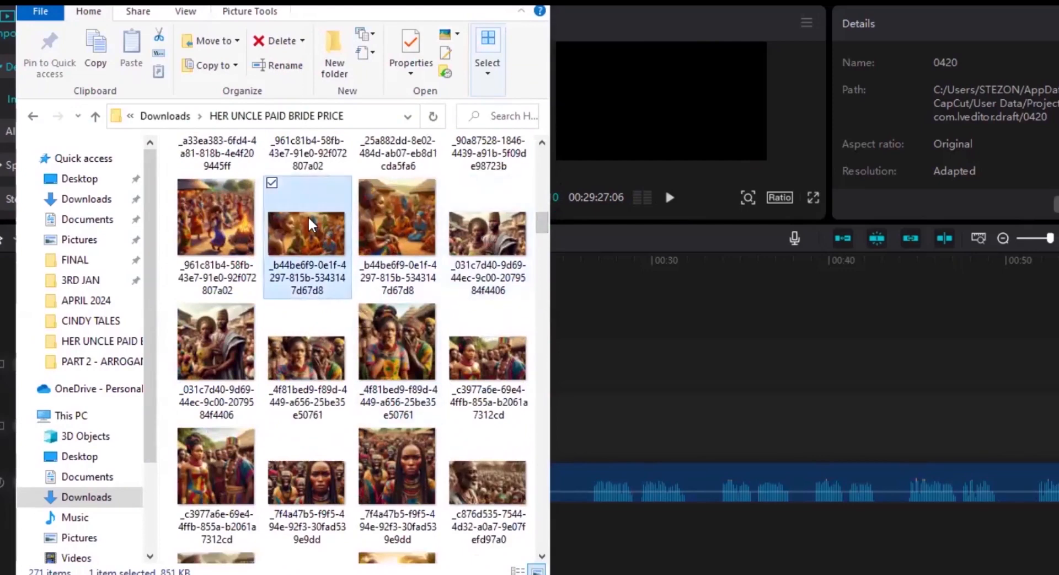
drag(312, 224, 364, 356)
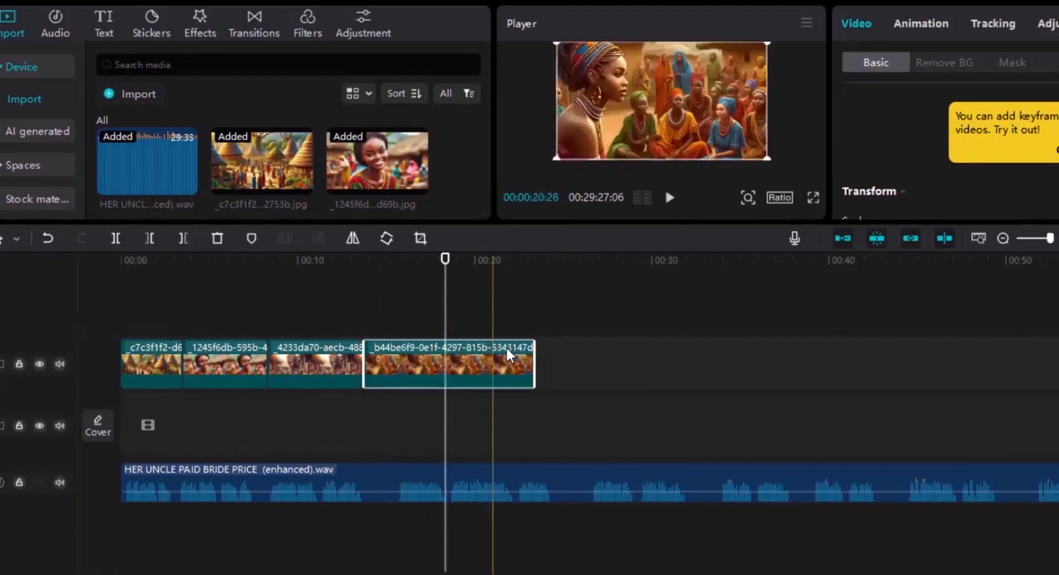
drag(531, 349, 443, 353)
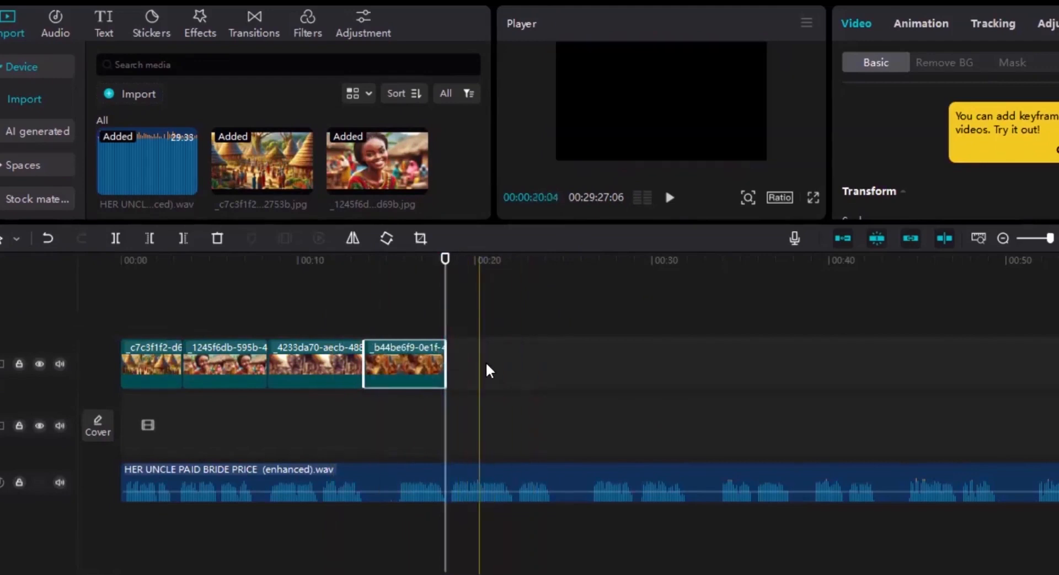
Play the timeline from the start through all four images to check how they match the narration.
click(415, 303)
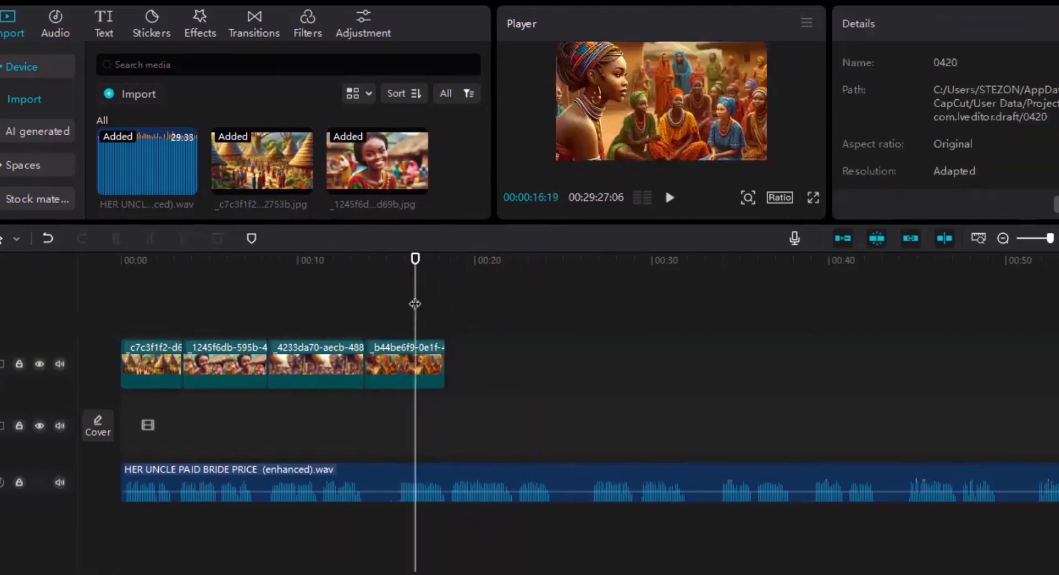
click(364, 301)
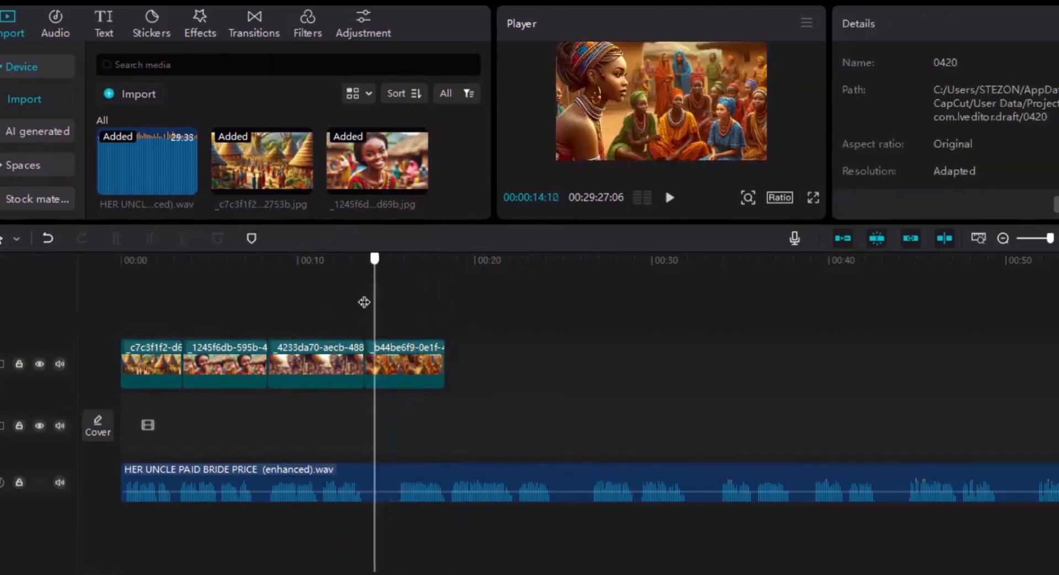
click(358, 303)
drag(369, 300, 120, 305)
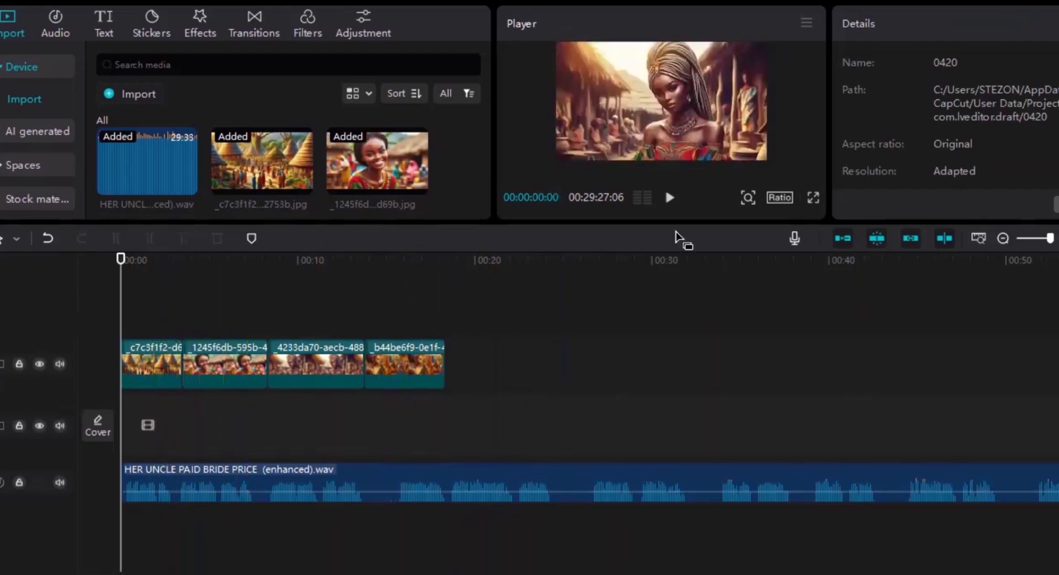
click(670, 199)
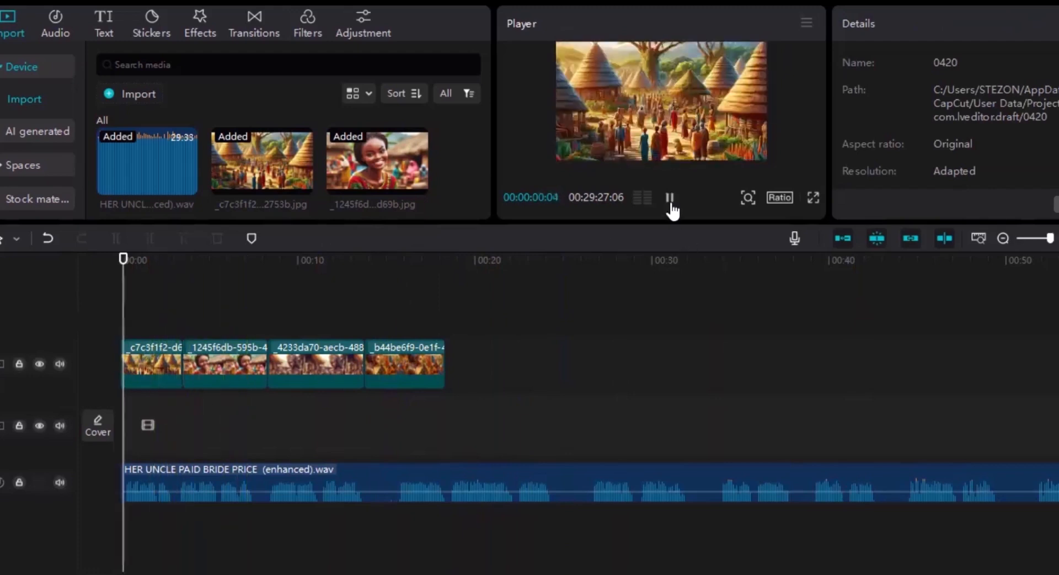
key(space)
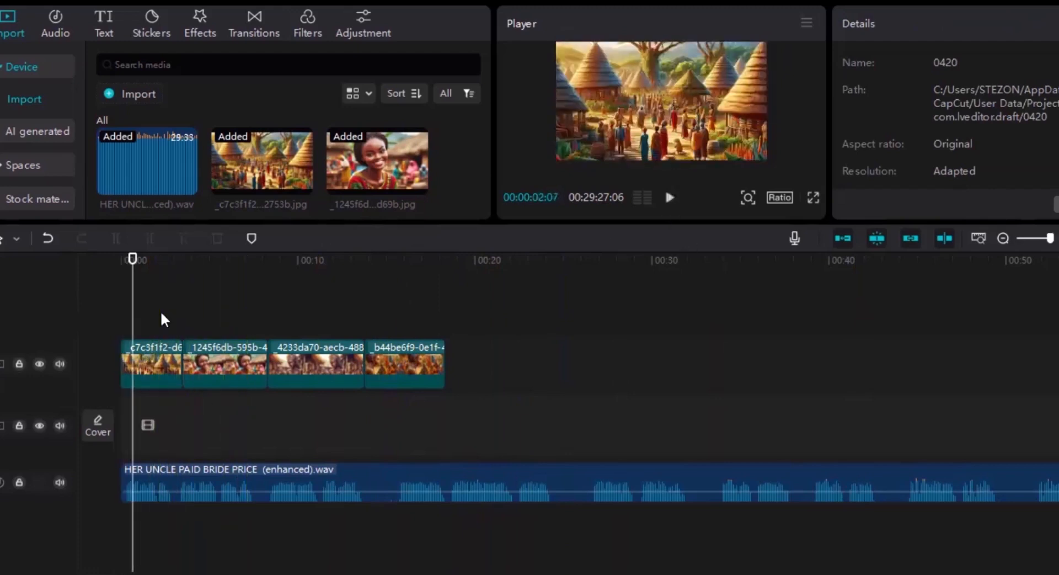
click(161, 312)
drag(161, 314, 17, 297)
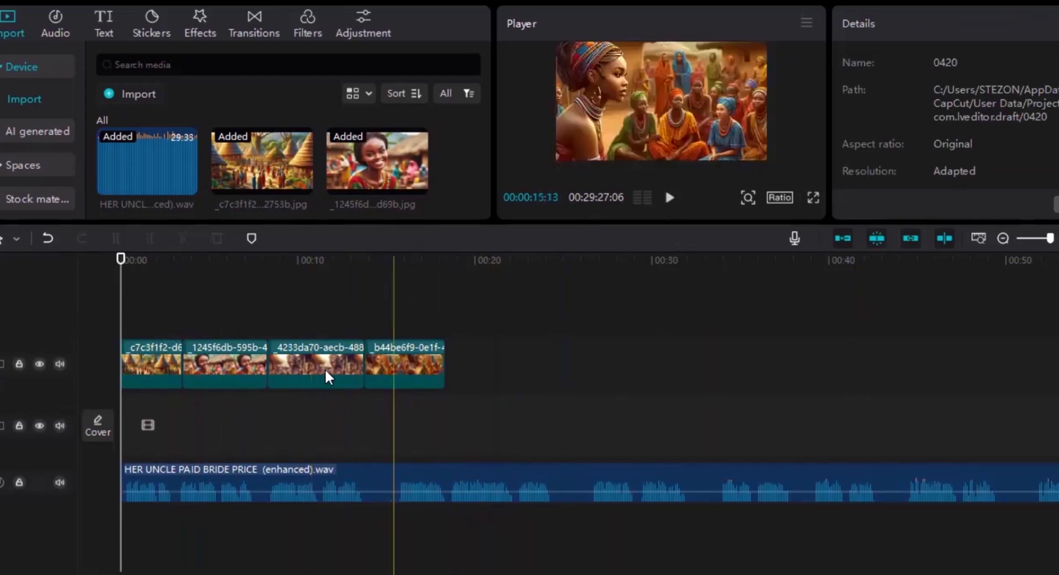
click(669, 200)
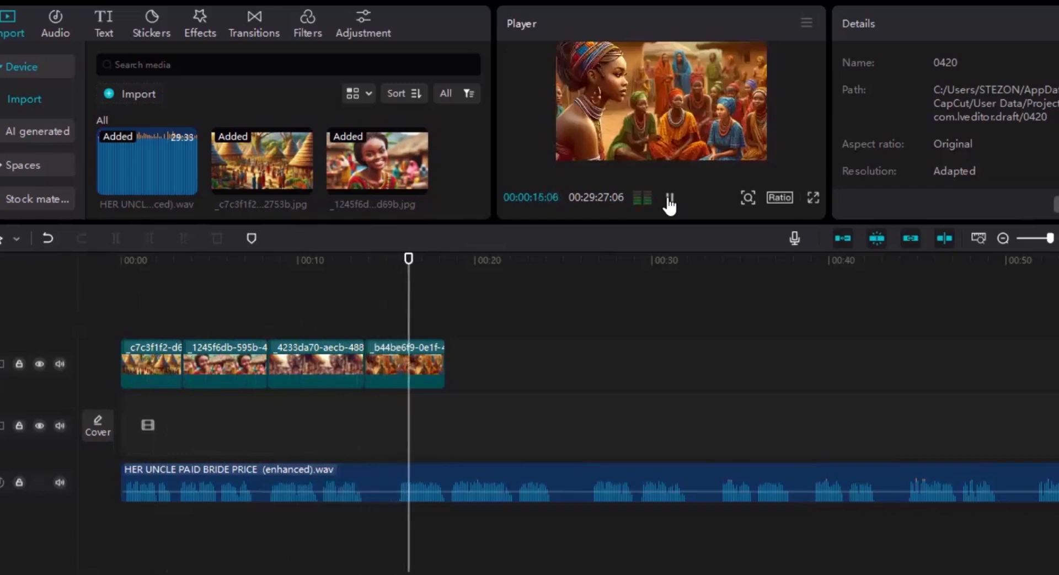
click(669, 200)
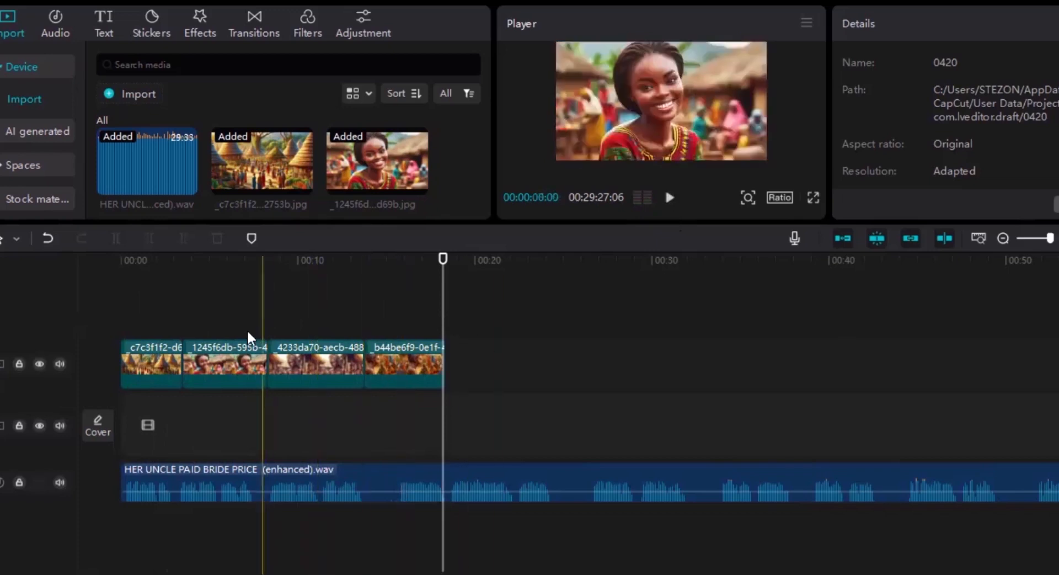
click(205, 311)
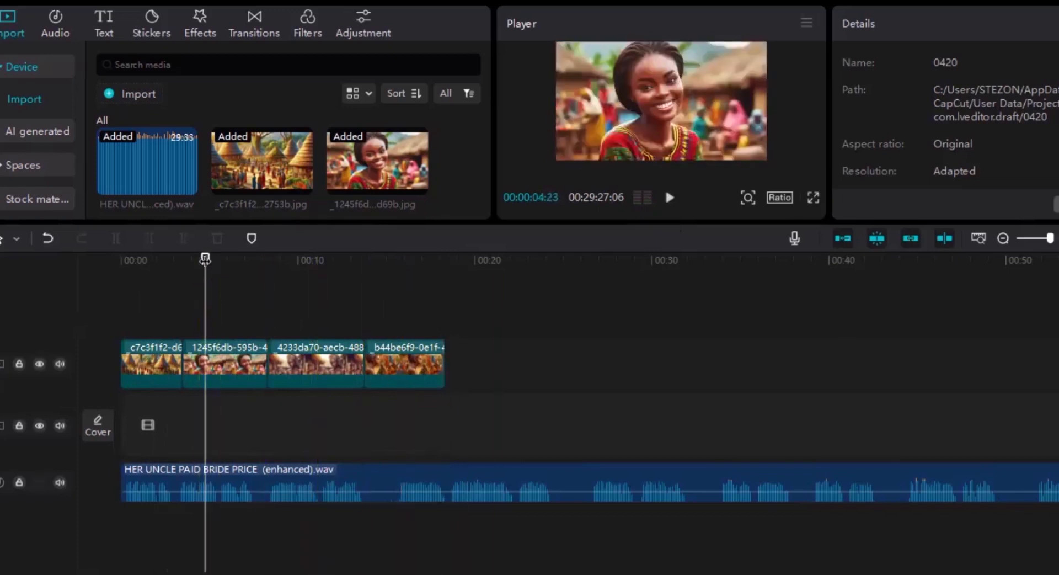
drag(204, 259, 442, 269)
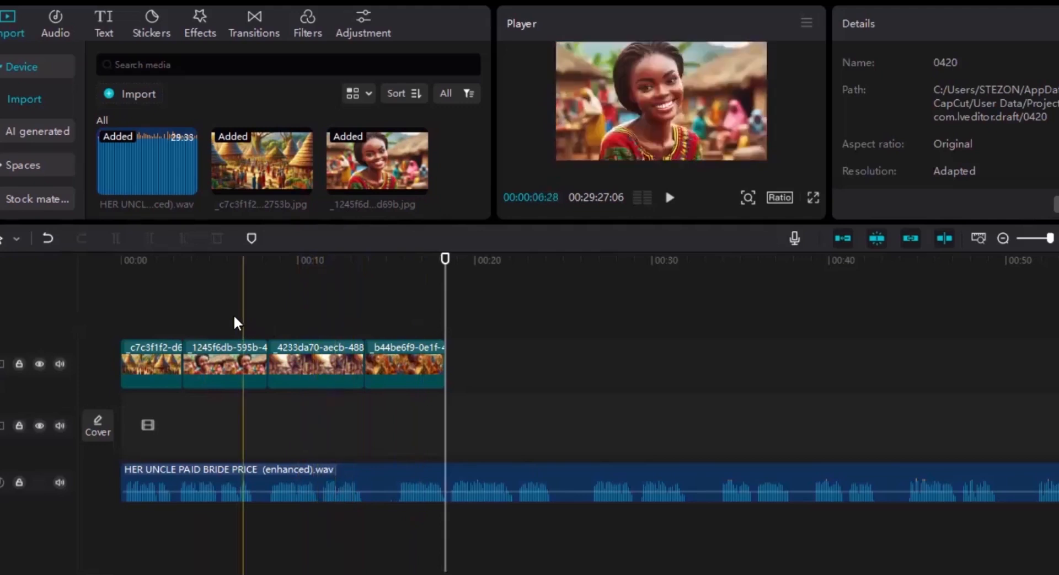
Apply the Pan Right combo animation to the village image, enlarge the preview area and preview the effect.
click(161, 364)
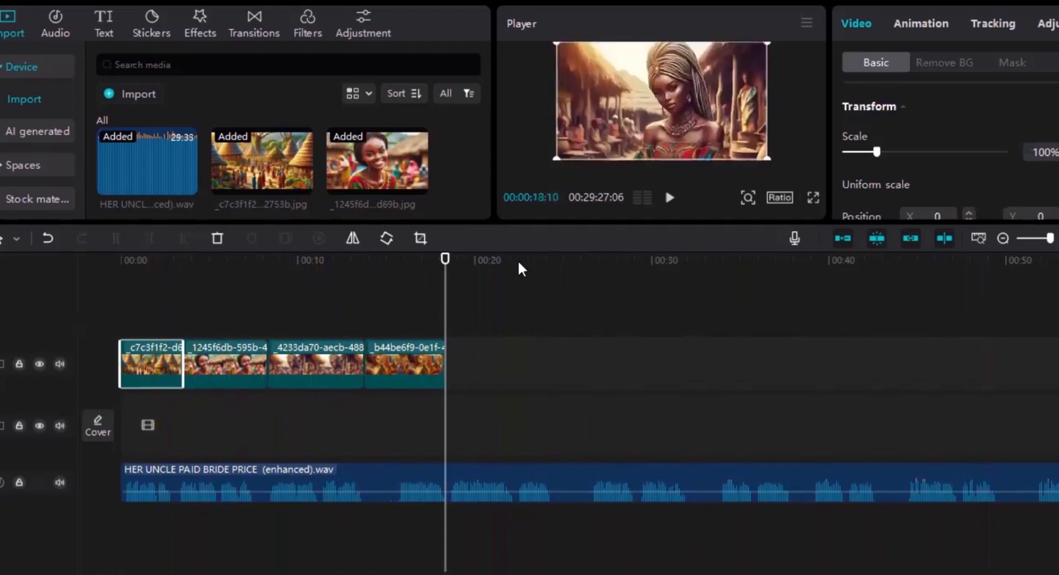
click(920, 24)
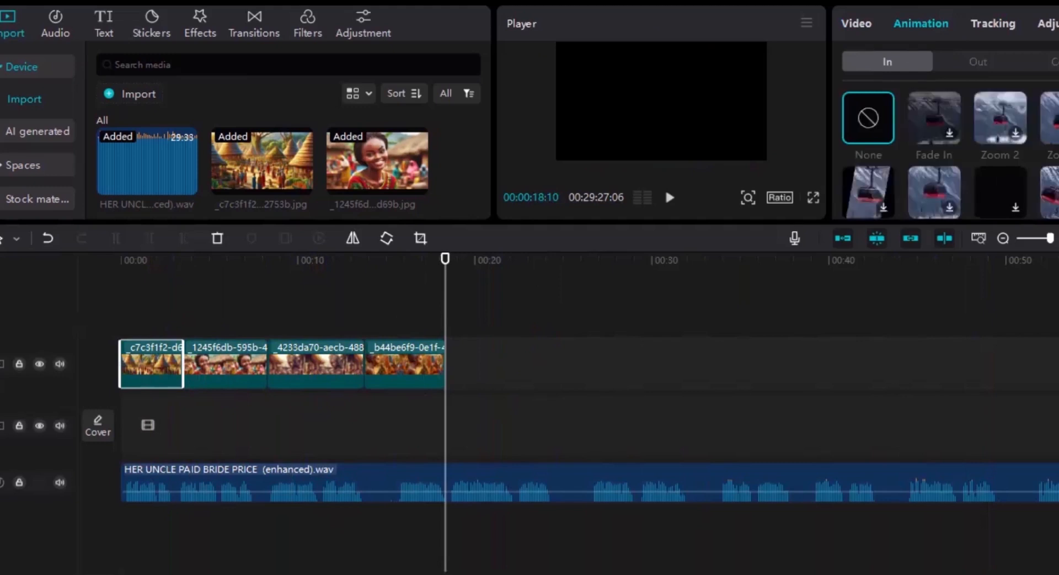
click(1052, 61)
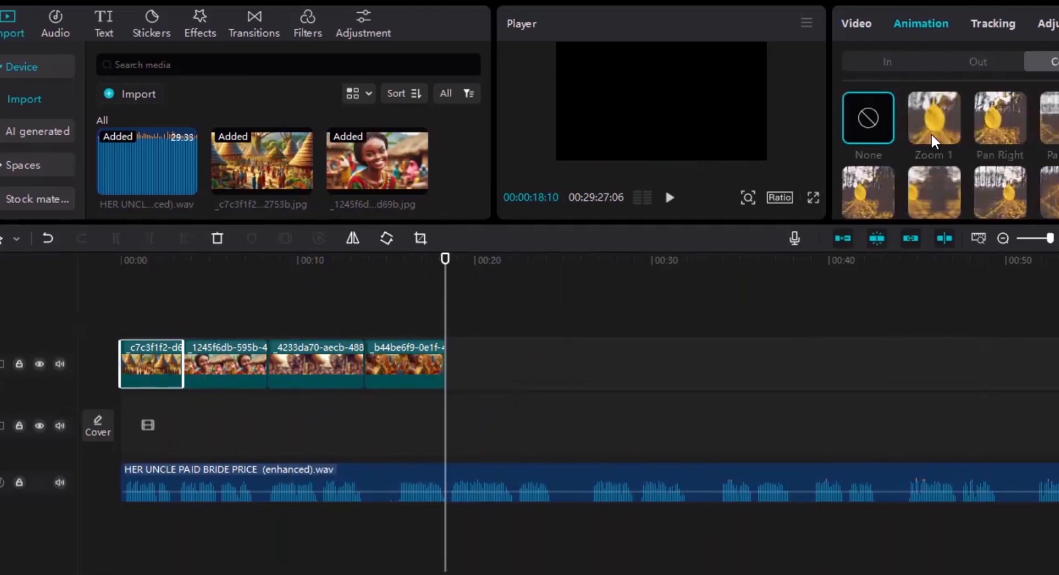
click(993, 140)
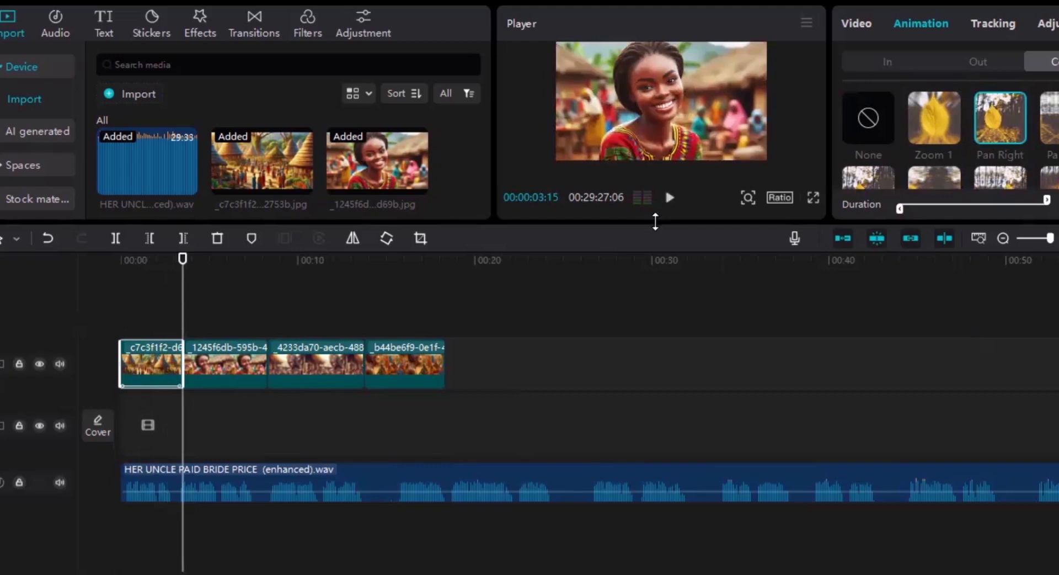
drag(656, 221, 668, 342)
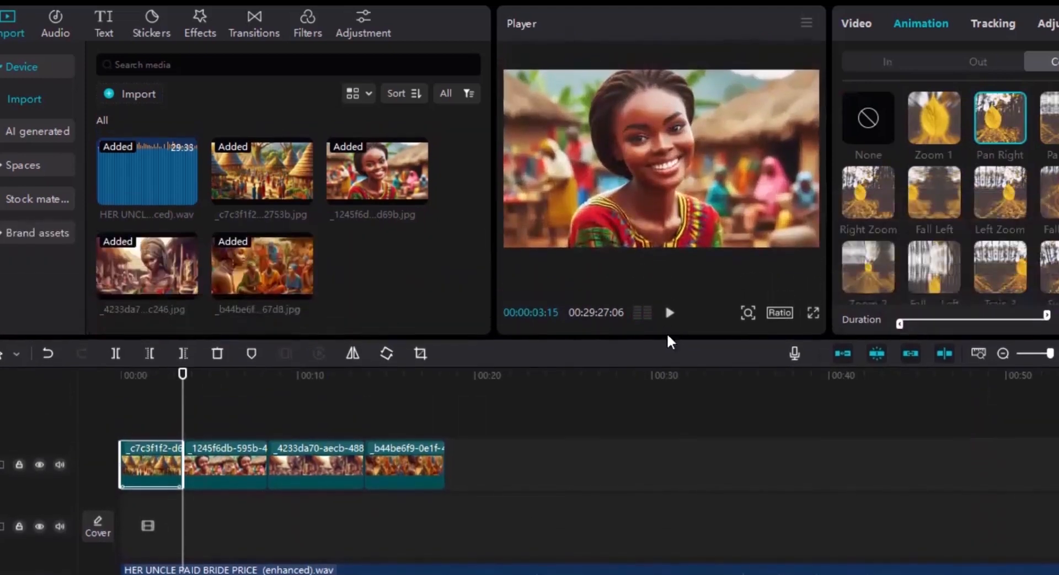
click(988, 128)
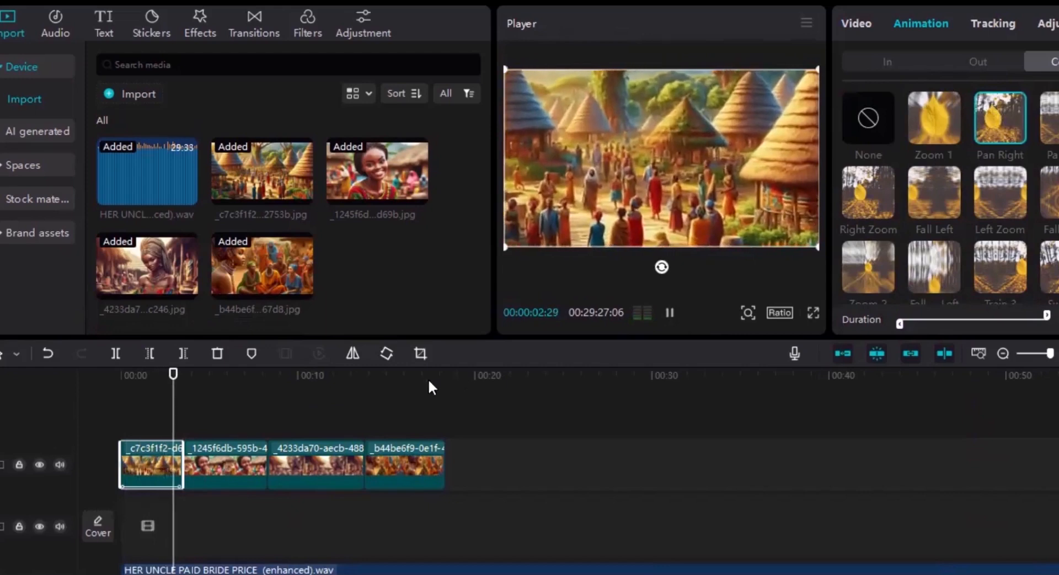
Apply combo animations to the remaining images: Right Zoom to the smiling woman, Train 3 to the headwrapped woman, and another to the fourth.
click(224, 447)
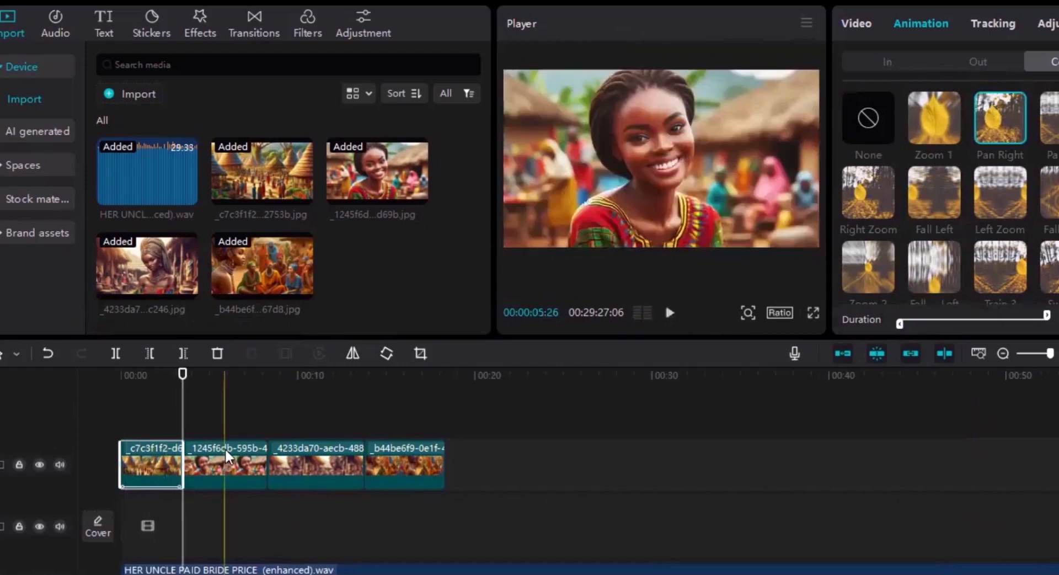
click(870, 193)
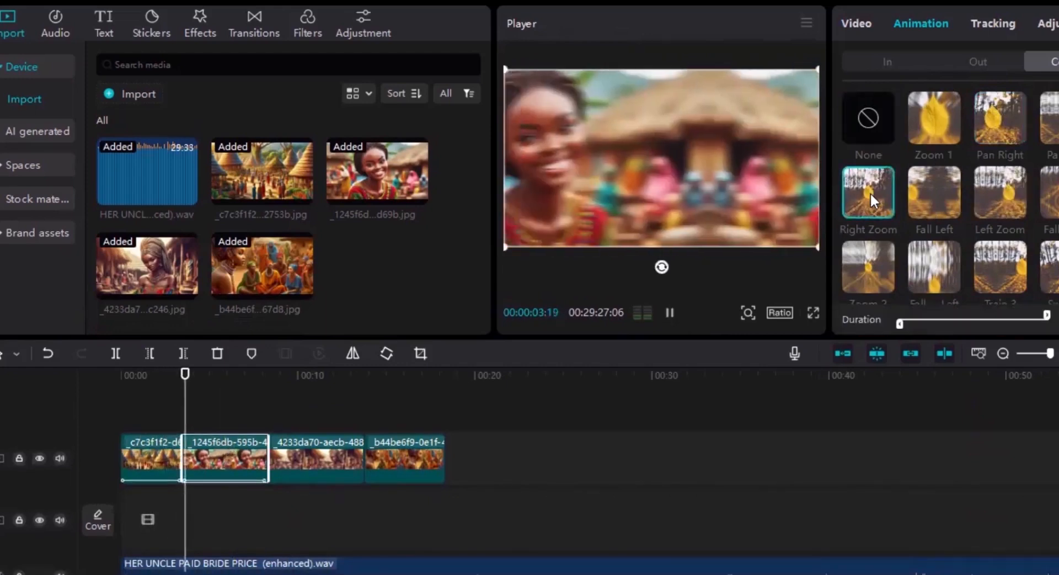
click(295, 447)
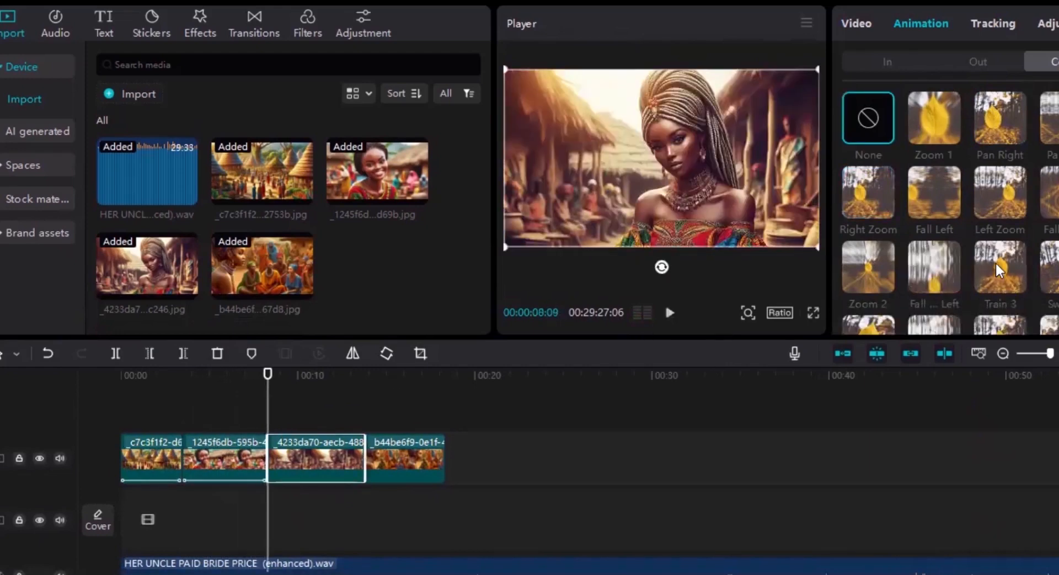
click(995, 262)
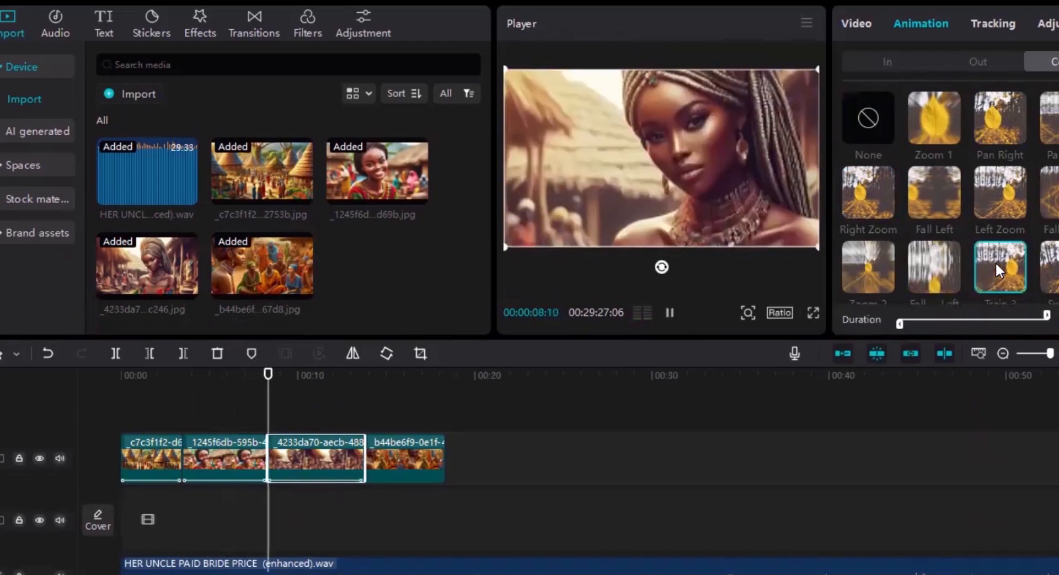
click(403, 458)
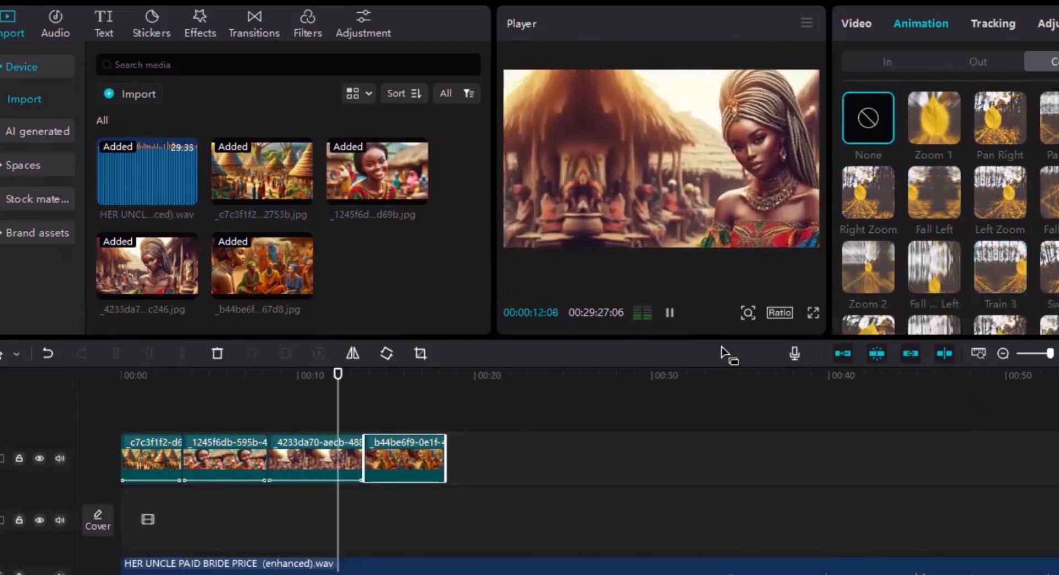
click(938, 327)
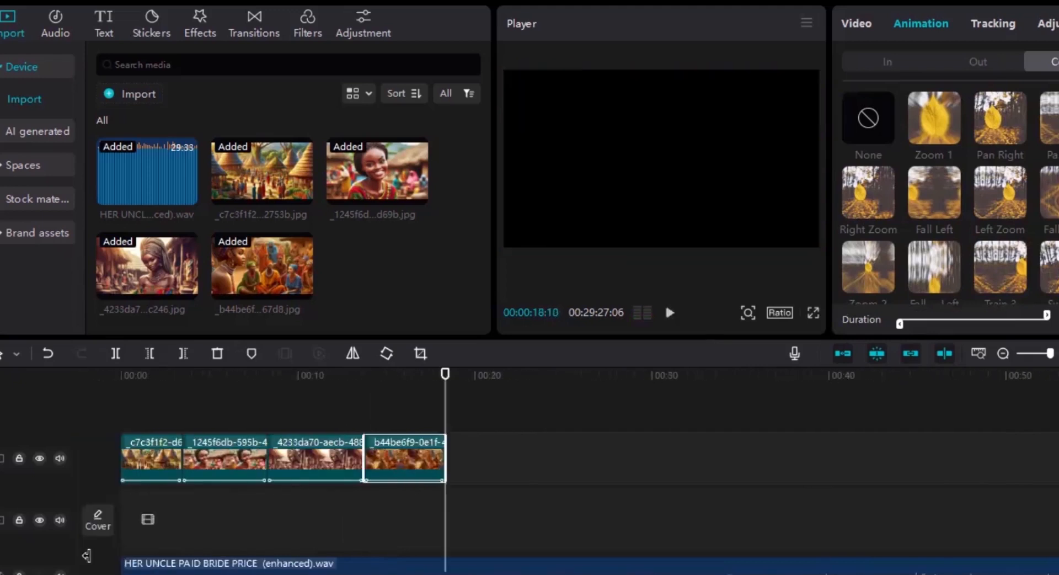
Compress the timeline scale to show several minutes and return the playhead to 00:00:00:00.
click(1029, 355)
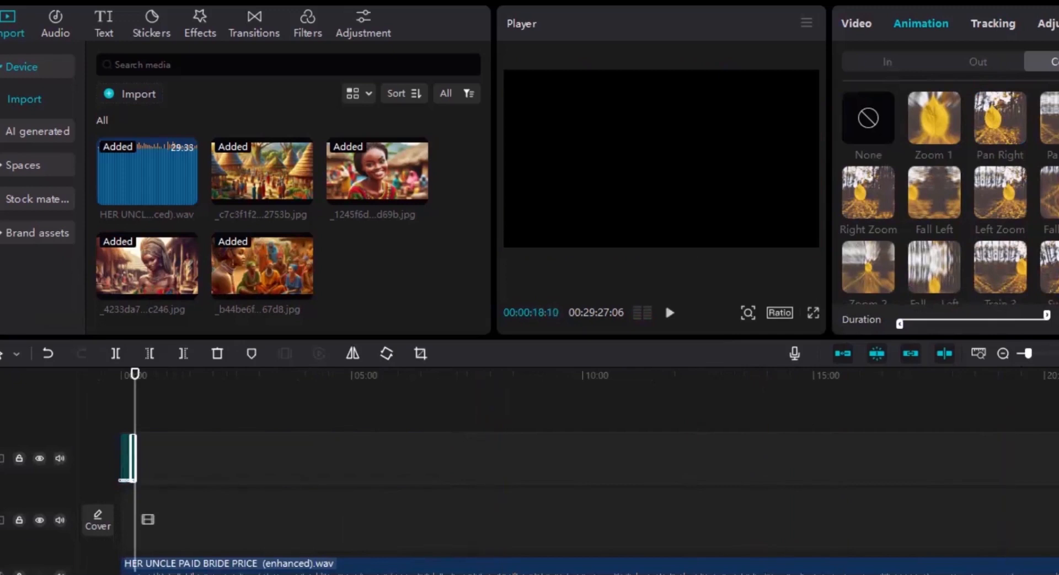
key(ctrl+=)
key(ctrl+=)
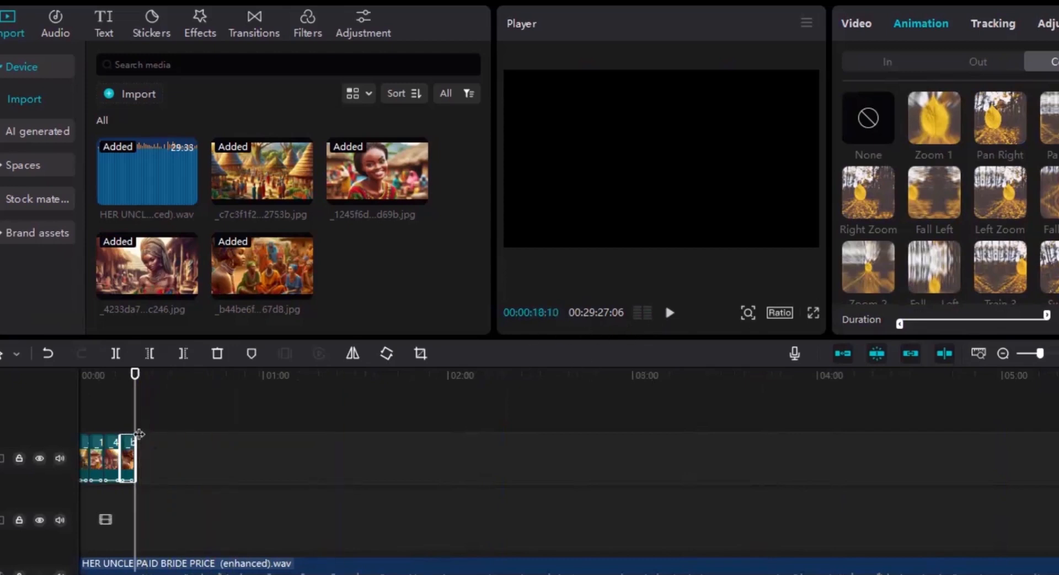
click(244, 419)
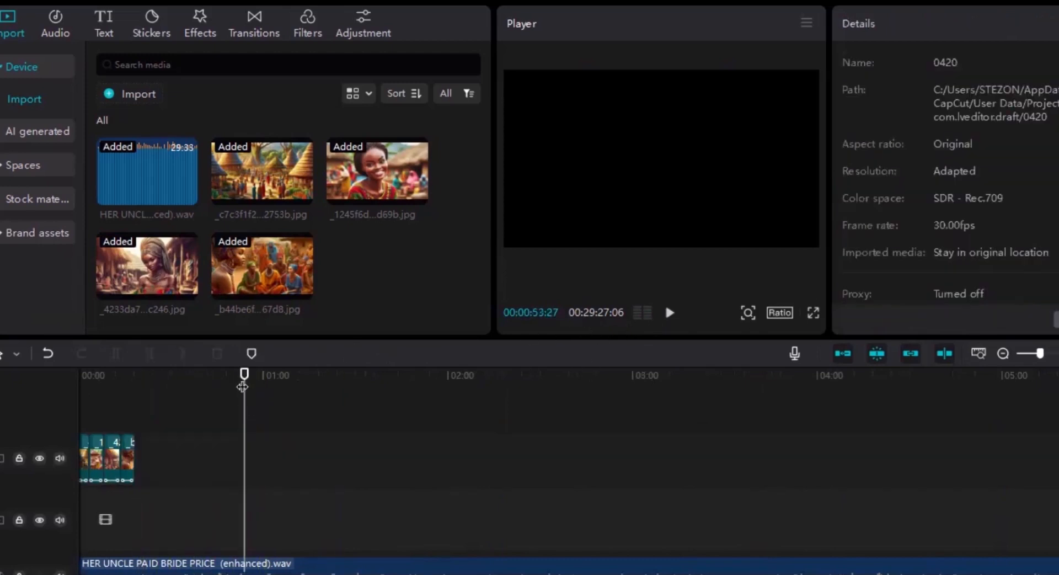
drag(244, 374, 171, 397)
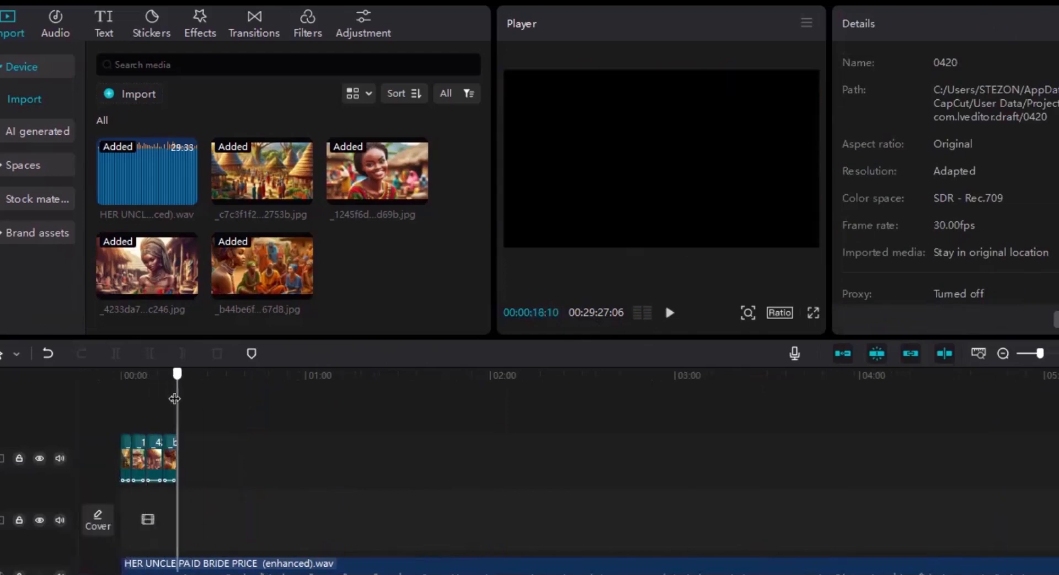
drag(174, 398, 121, 408)
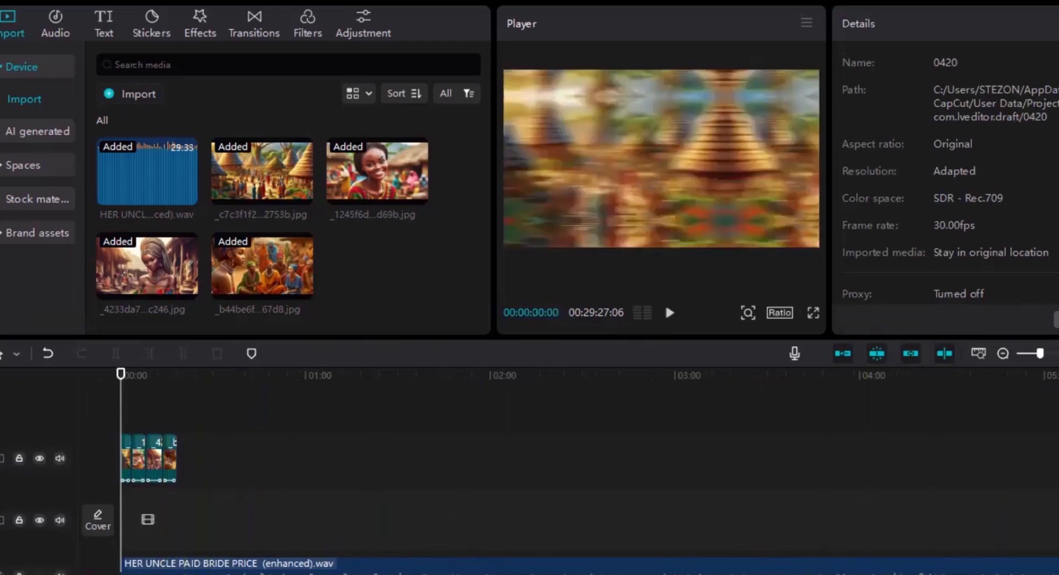
Add BACKGROUND OJA FLUTE AUDIO 4RM CINDY from the Desktop's CINDY TALES folder to a track beneath the narration, starting at 00:00.
scroll(1054, 533, down, 3)
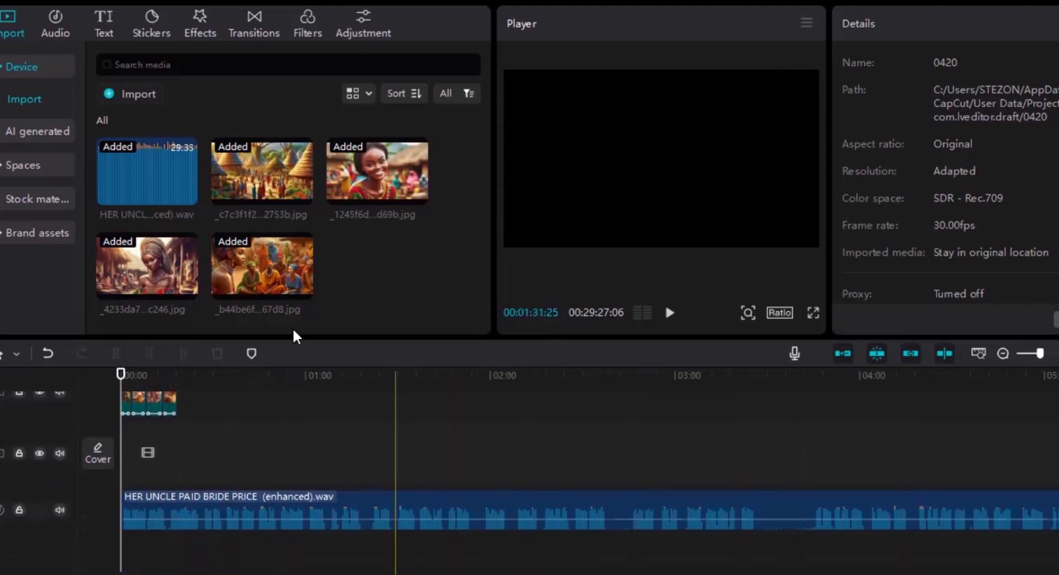
key(alt+Tab)
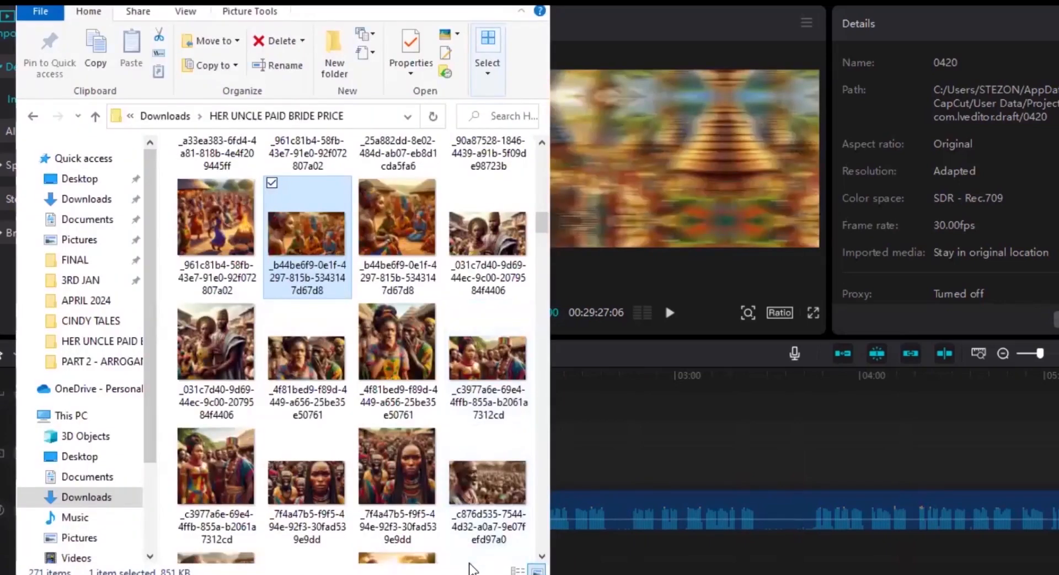
click(780, 385)
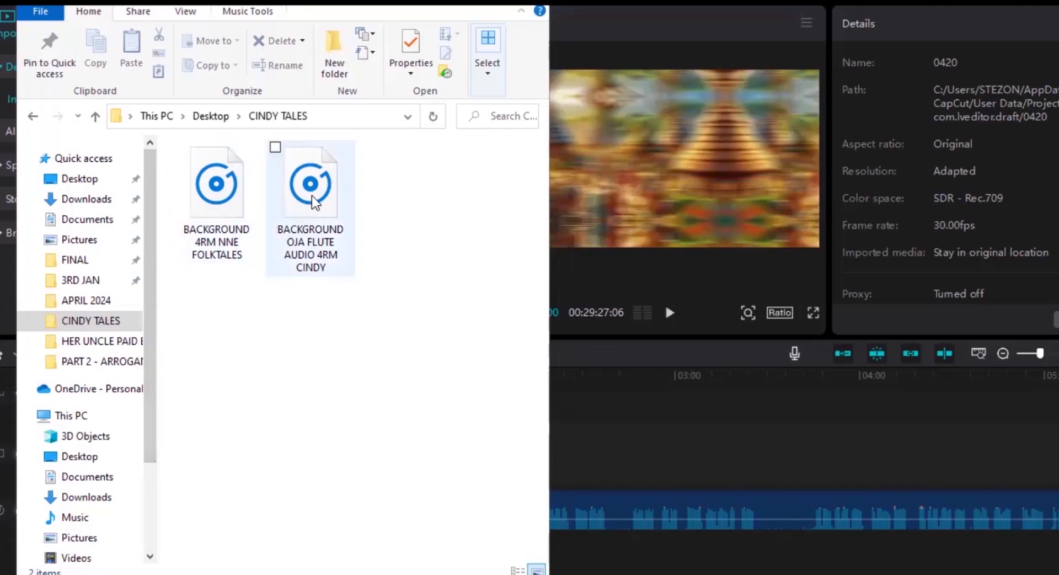
drag(320, 187, 657, 563)
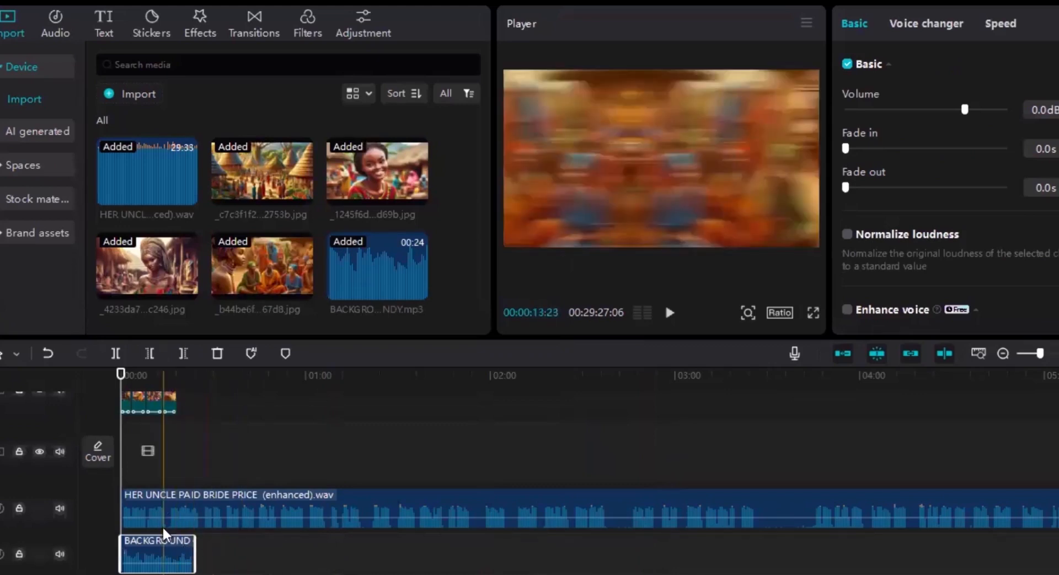
Return the playhead to the start, select the background music clip and play several seconds to hear it against the narration.
click(127, 453)
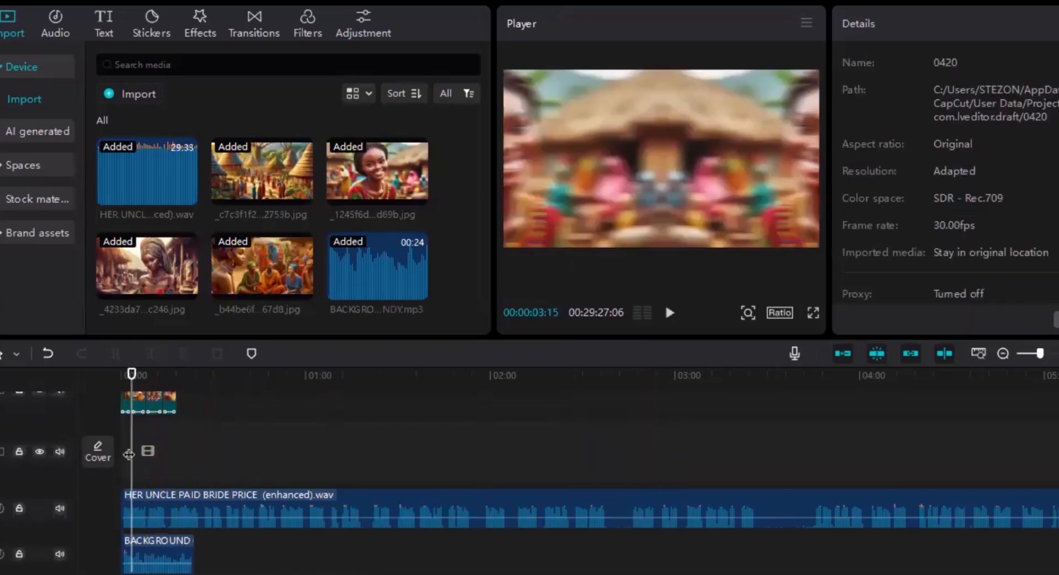
drag(130, 455, 100, 457)
click(172, 538)
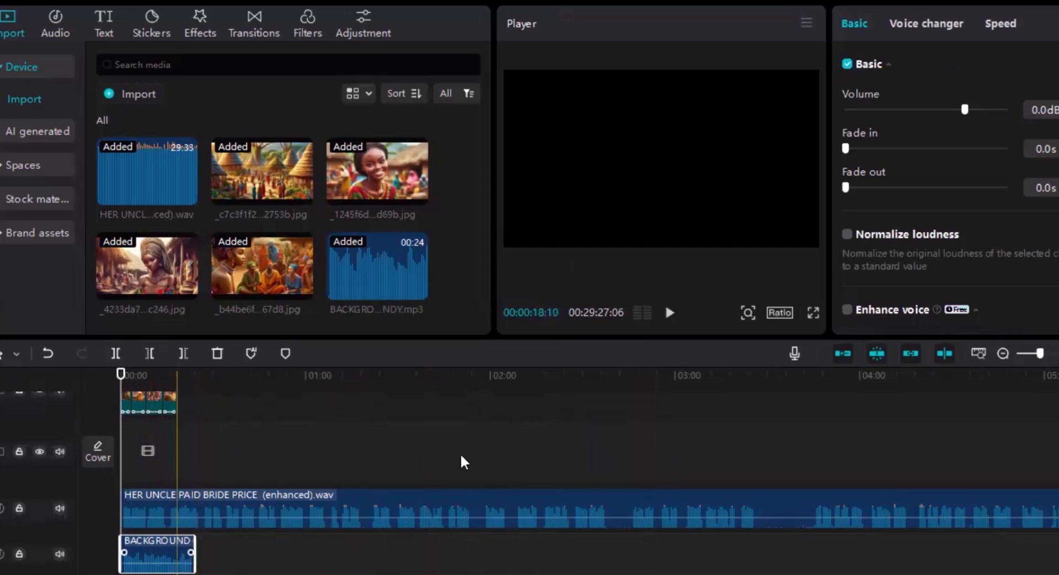
click(669, 314)
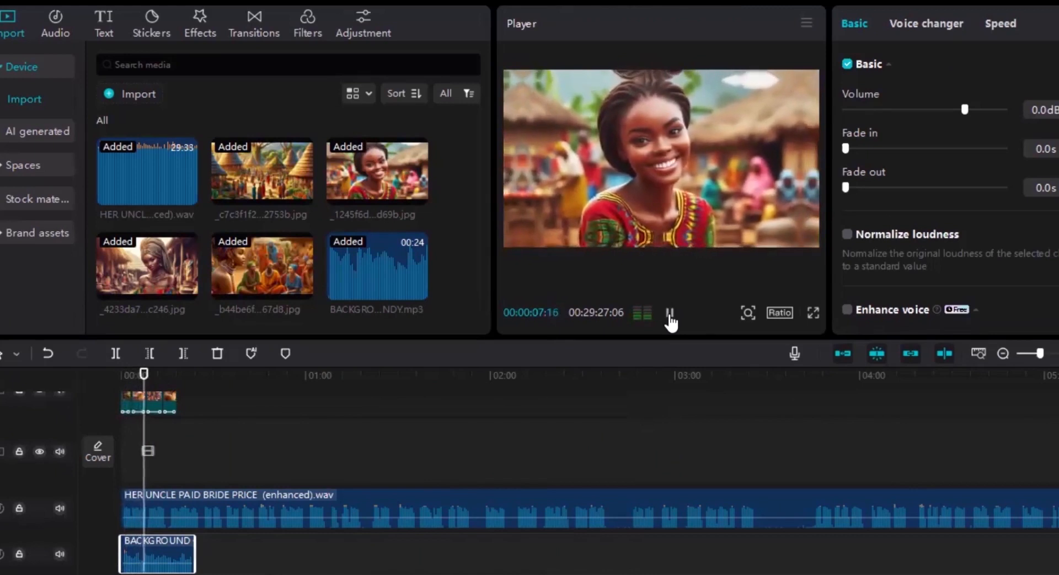
click(669, 316)
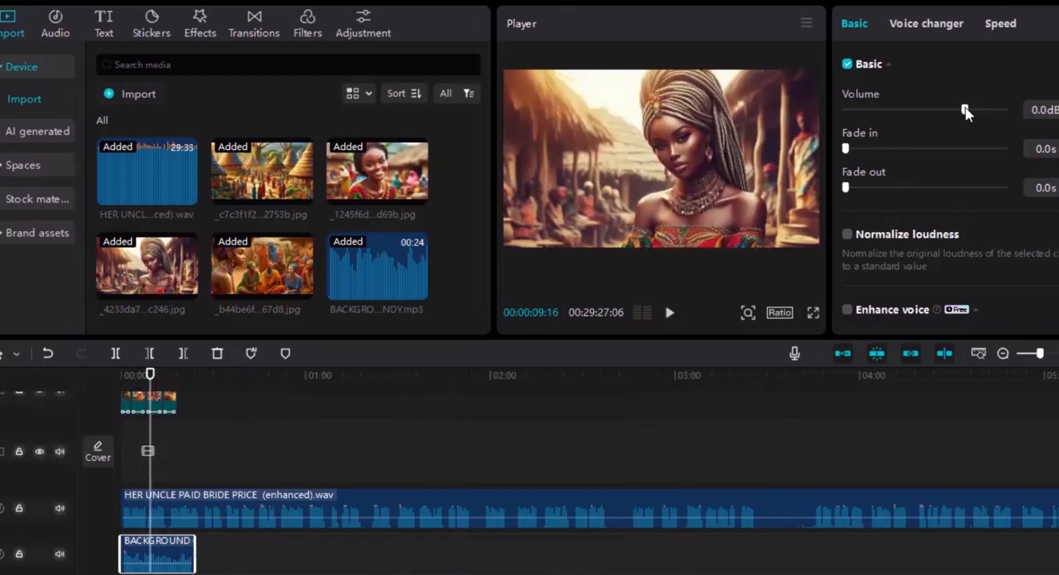
Try a background music volume of -44.3 dB and play from the start to judge the balance with the narration.
drag(965, 108, 916, 109)
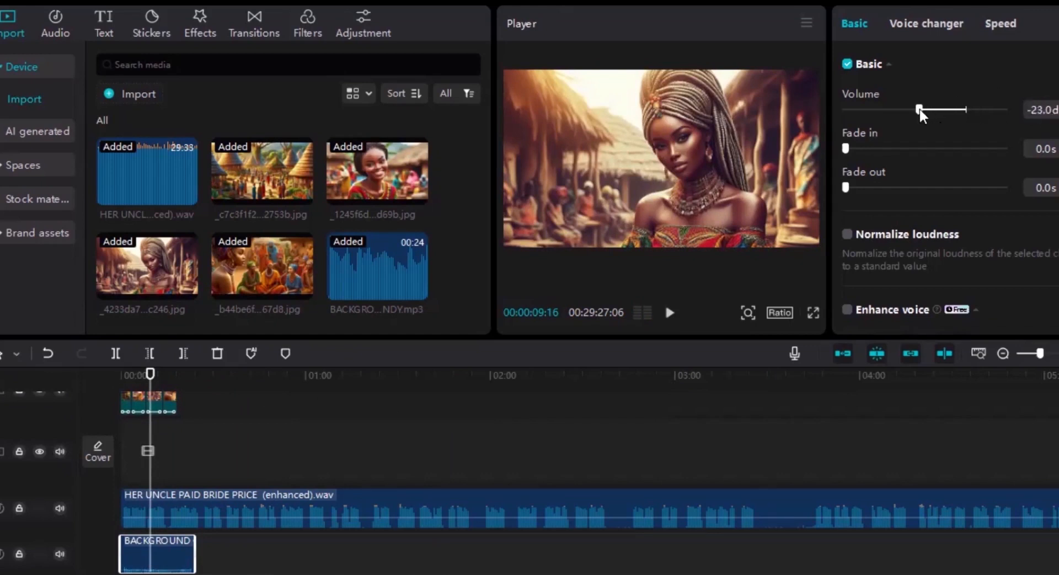
drag(921, 108, 873, 112)
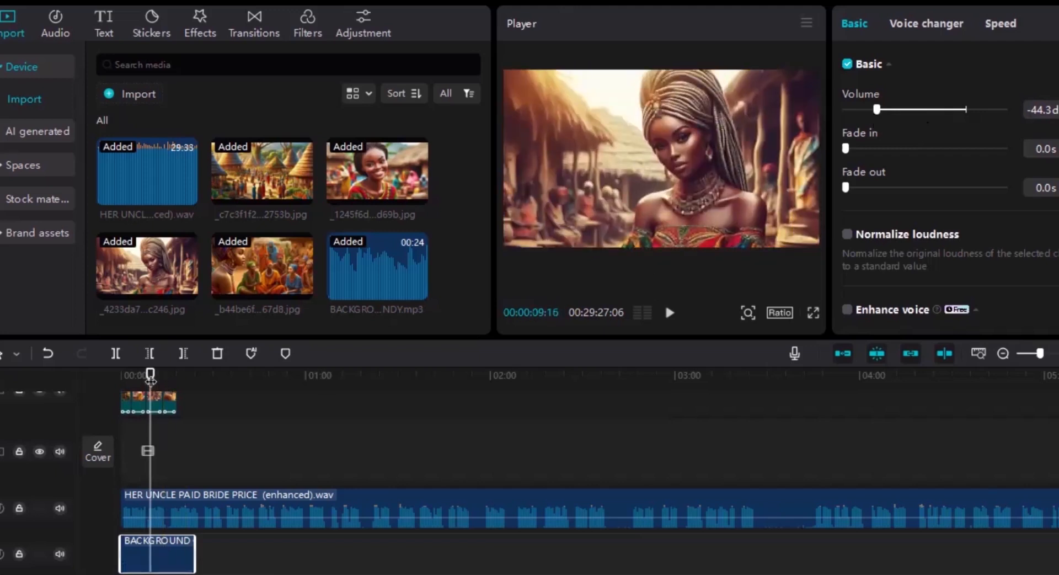
drag(150, 378, 61, 383)
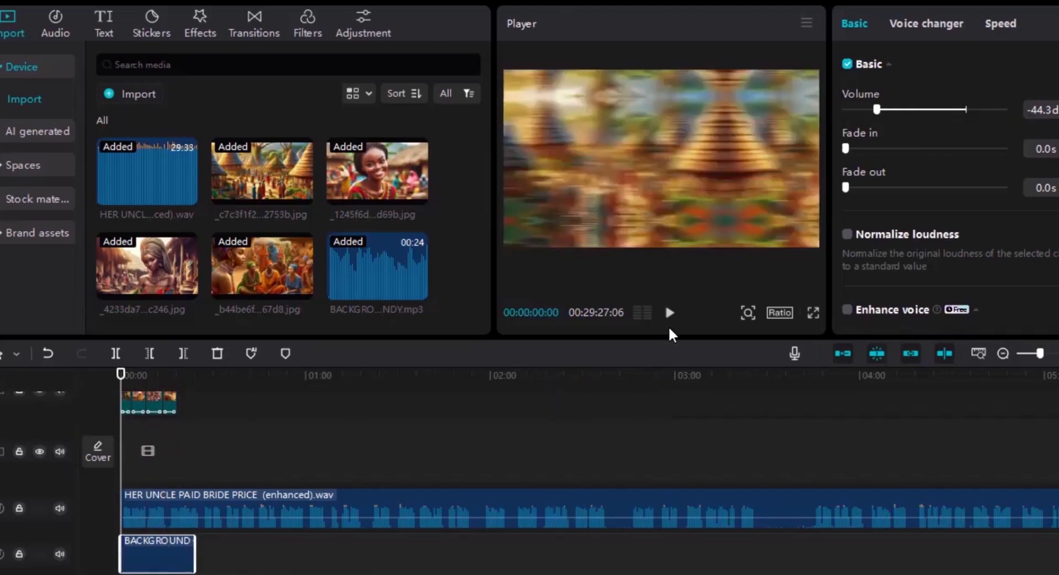
click(671, 315)
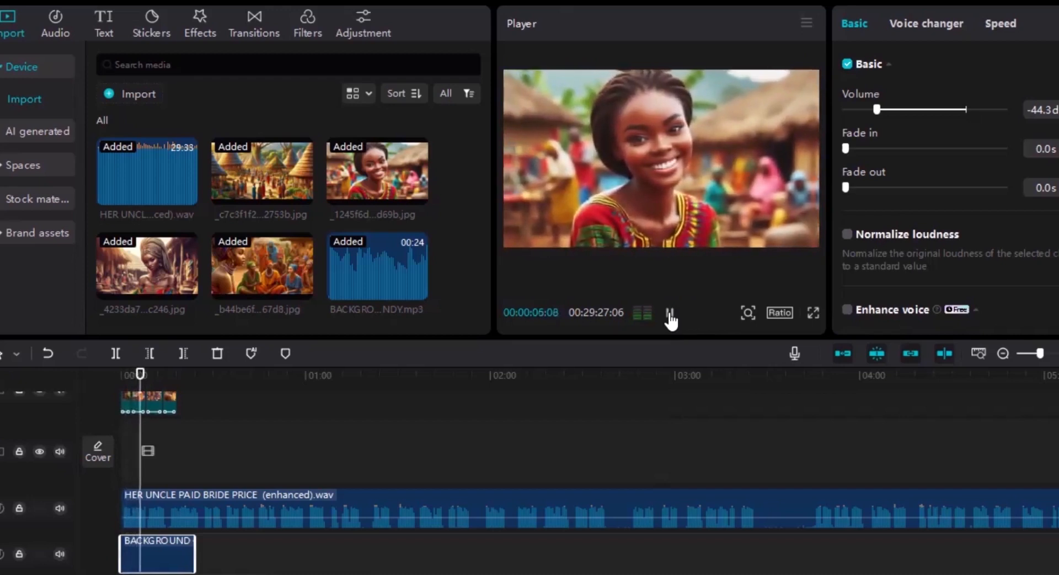
click(670, 317)
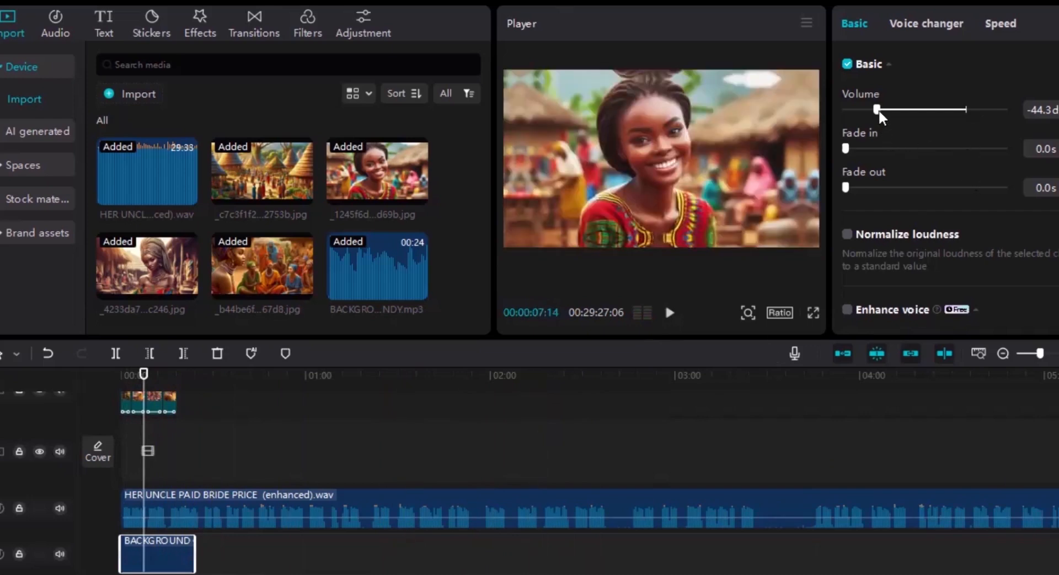
Try a background music volume of -26.0 dB, play the mix past the end of the music clip and return the playhead to the start.
drag(877, 109, 912, 114)
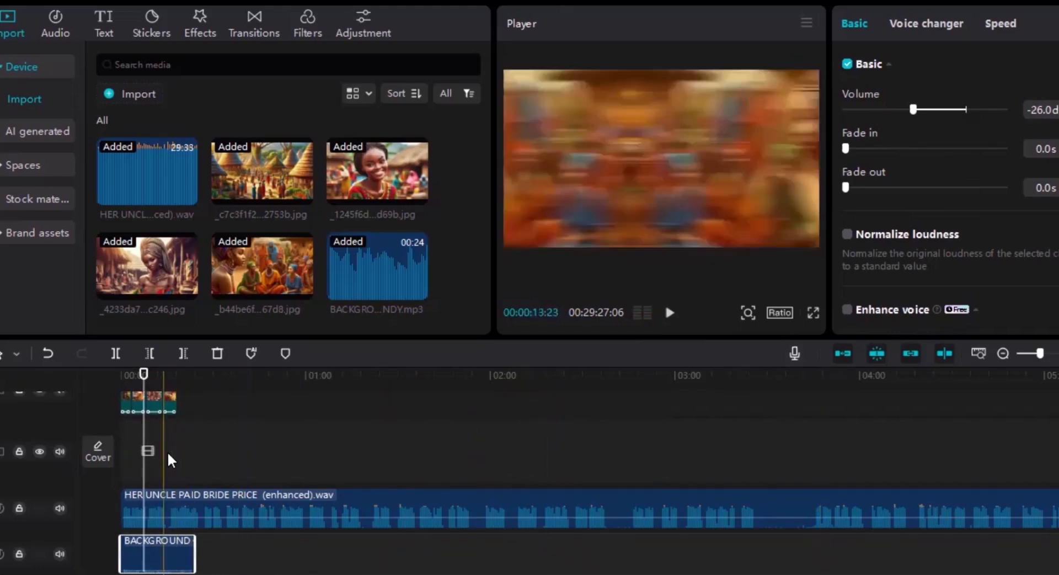
click(164, 451)
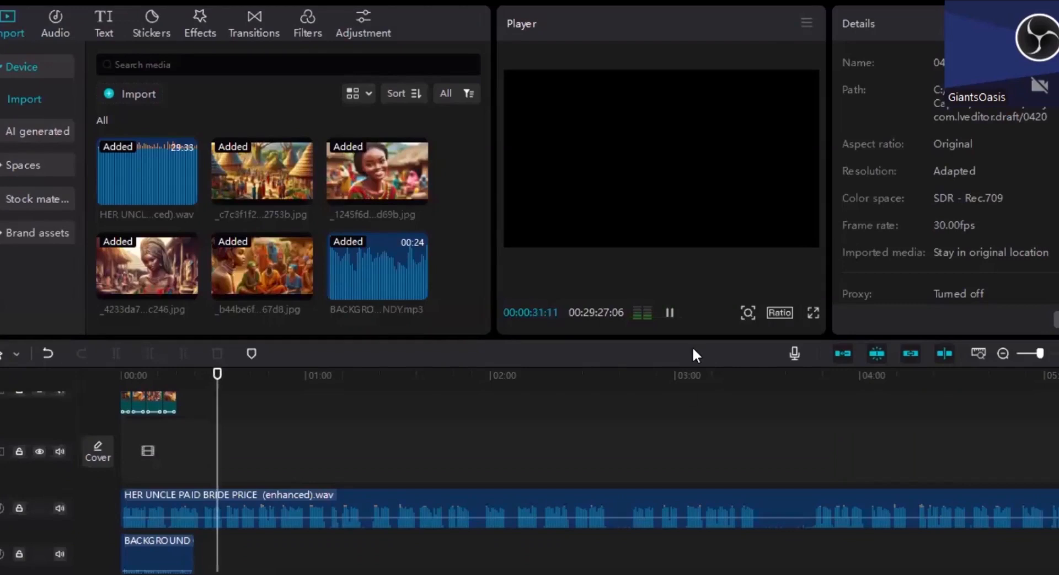
click(669, 314)
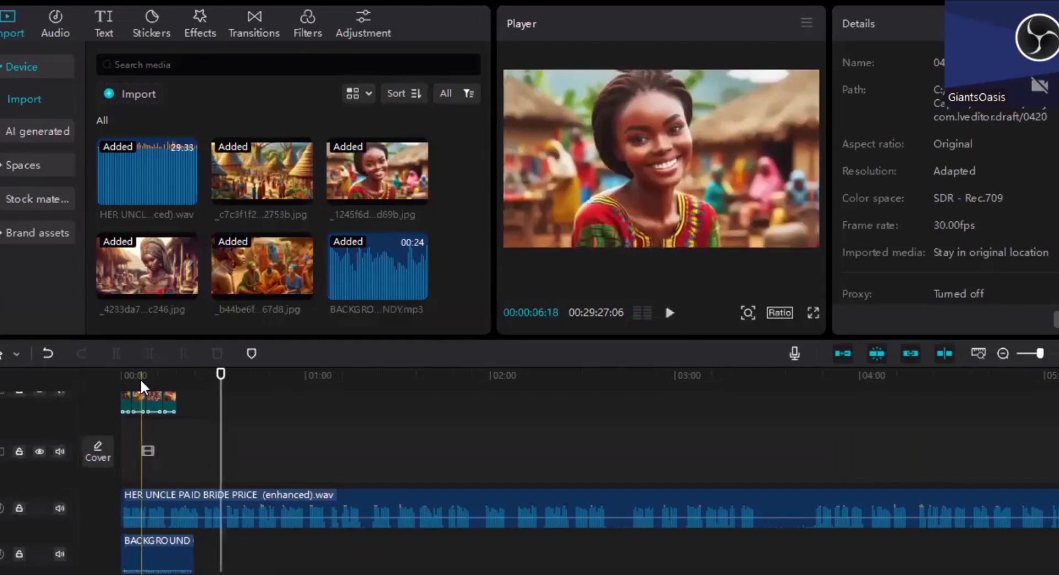
click(140, 378)
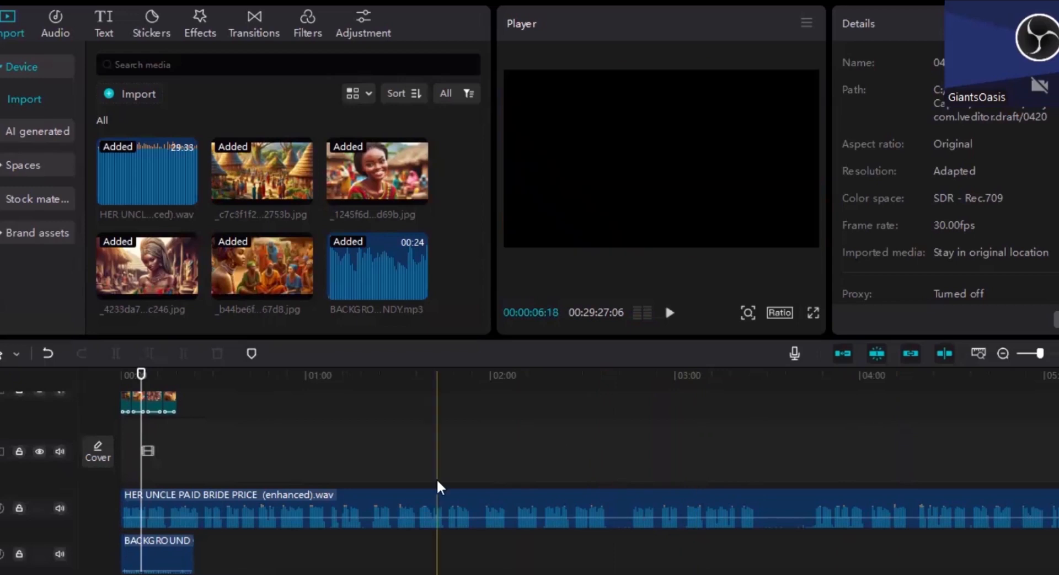
drag(140, 462, 116, 463)
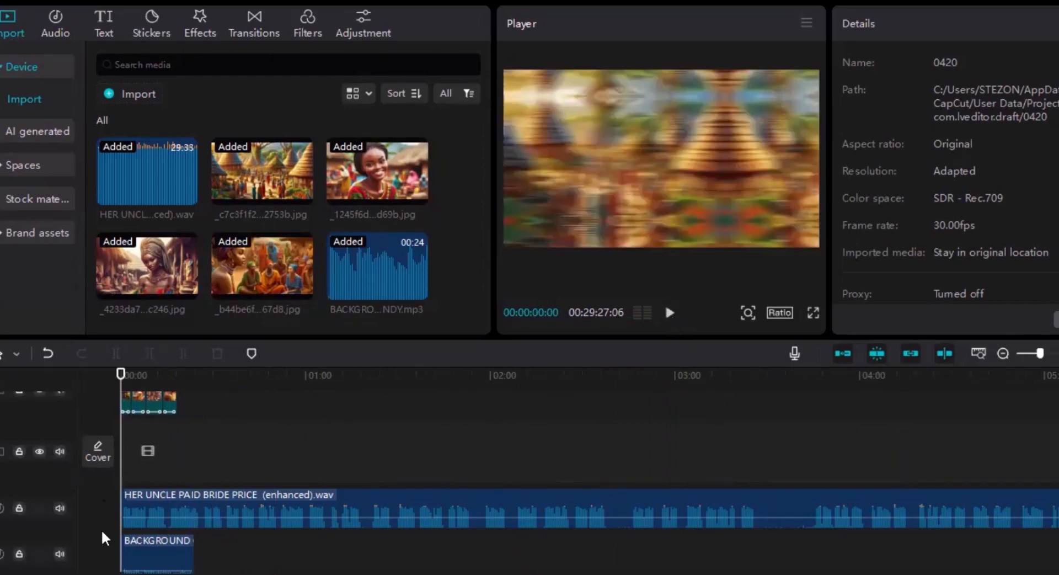
Set the background music clip's volume to -28.1 dB.
click(132, 546)
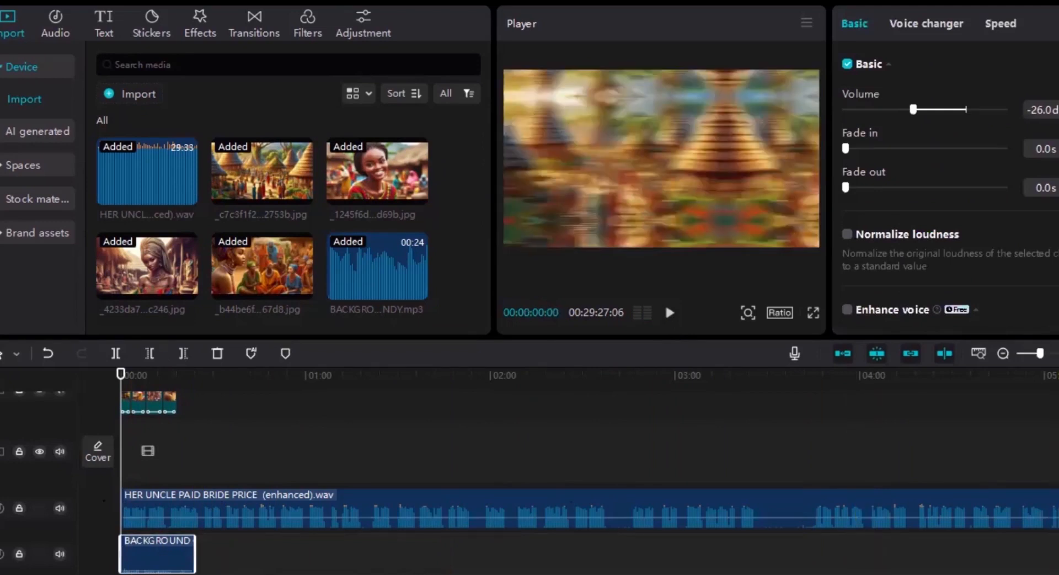
scroll(530, 482, down, 2)
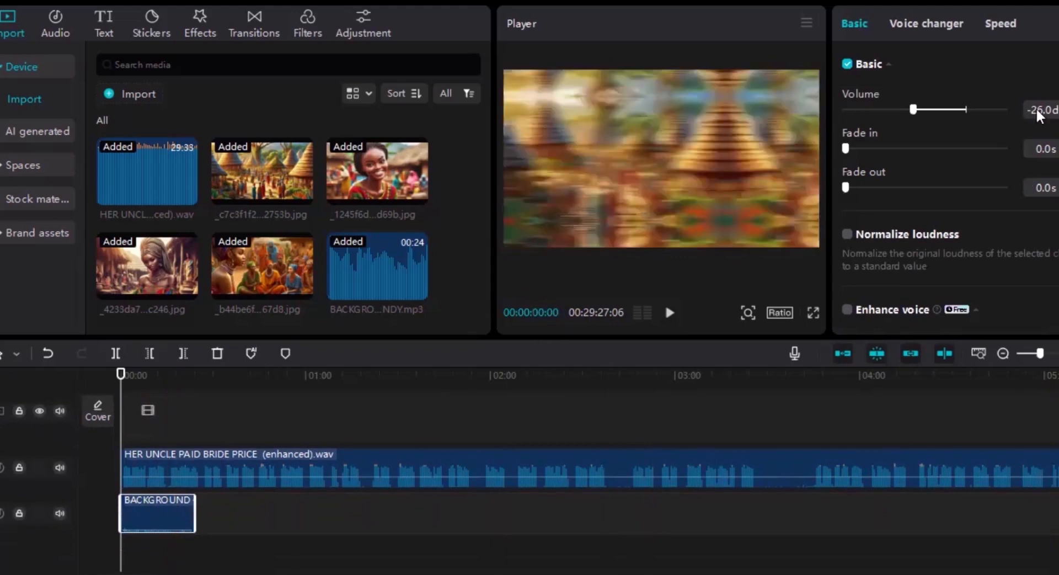
click(913, 110)
mouse_move(913, 109)
mouse_down()
mouse_move(869, 112)
mouse_move(909, 110)
mouse_up()
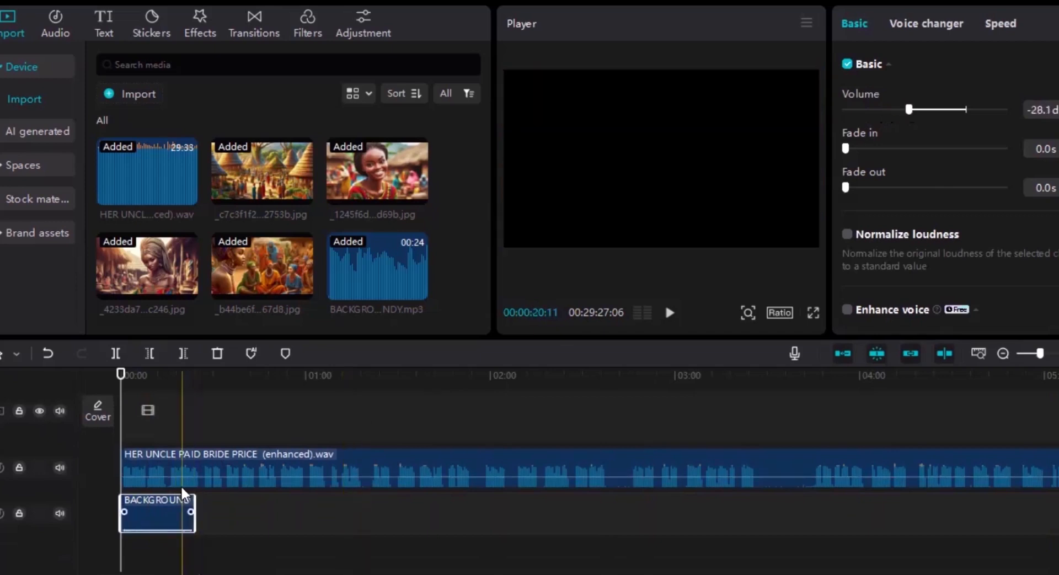
click(181, 486)
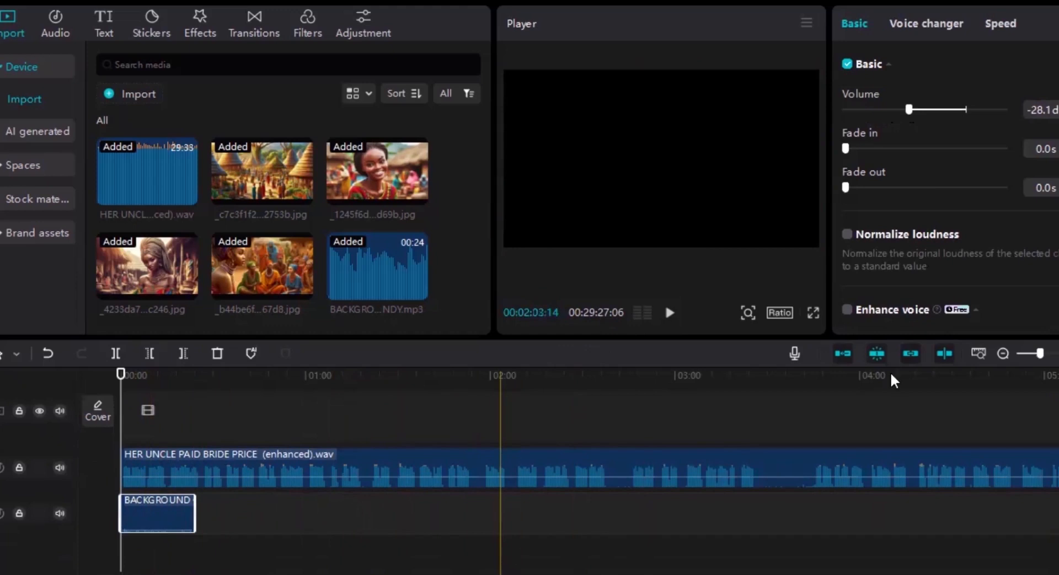
Copy the background music clip and paste a duplicate on its track at 00:00:31:11.
right_click(166, 514)
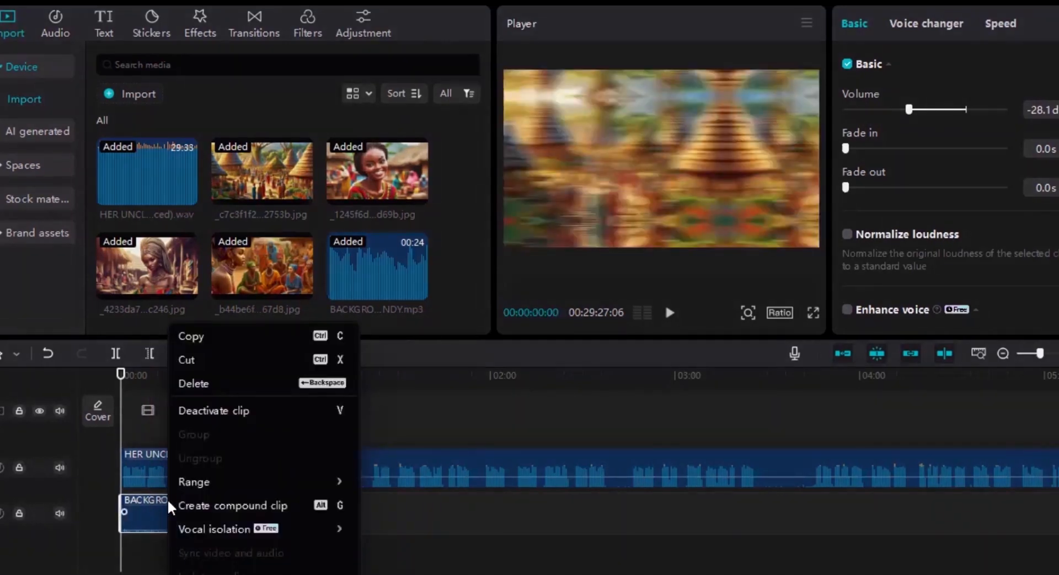
click(230, 336)
click(217, 508)
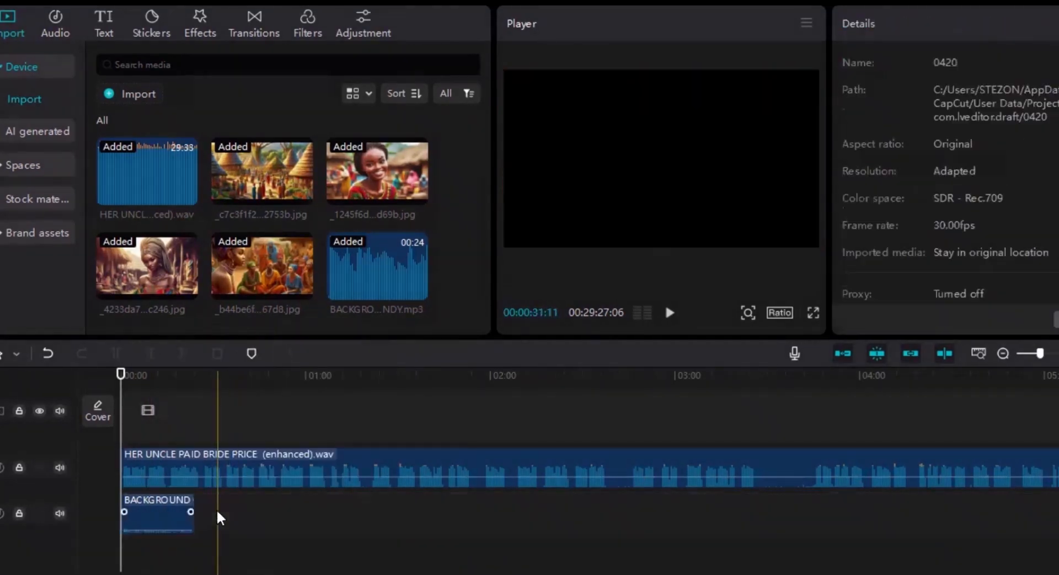
click(216, 509)
right_click(216, 508)
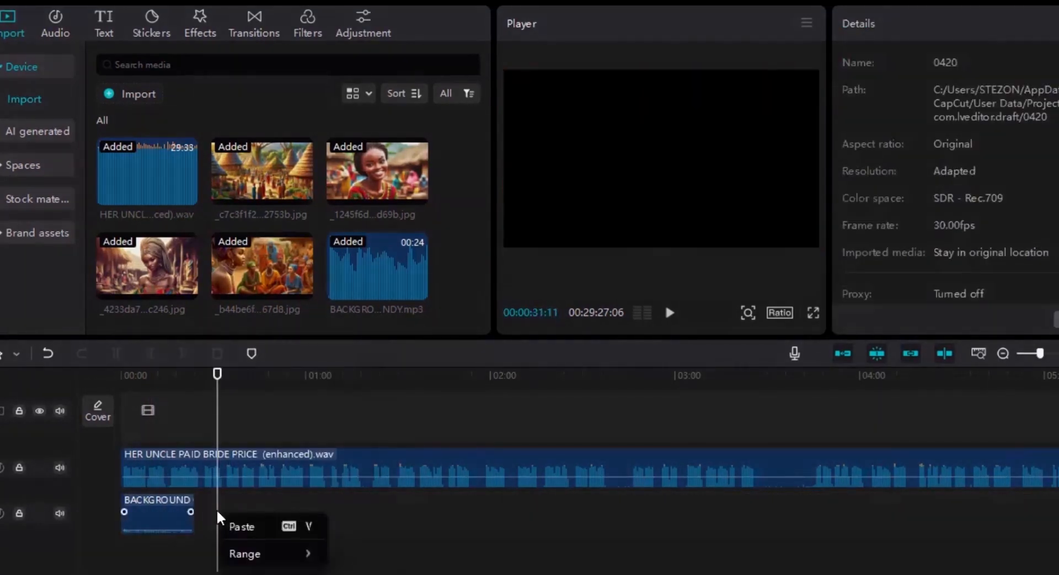
click(257, 525)
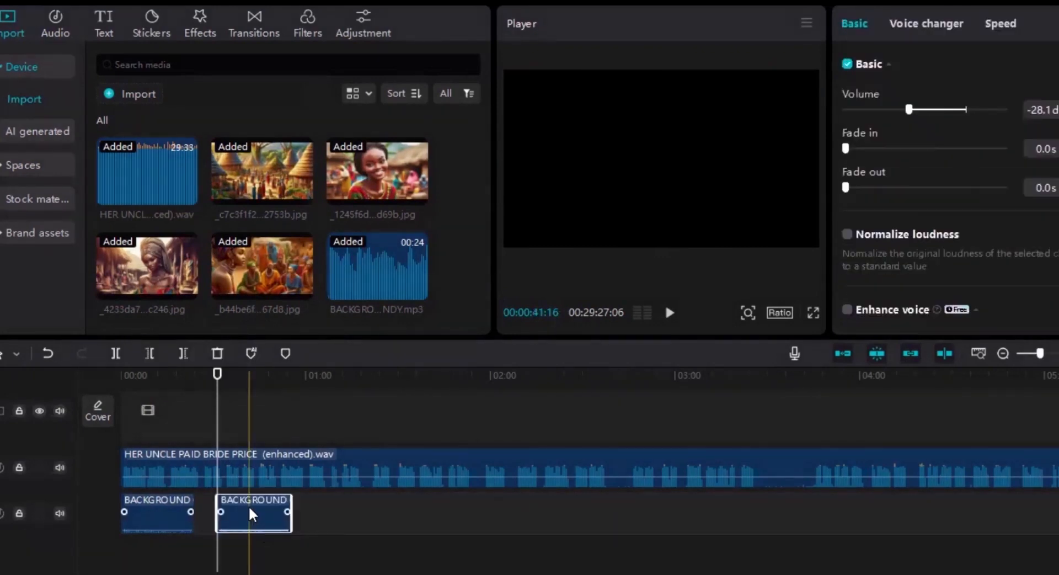
Copy the duplicated background clip and paste two more copies at 00:01:11:23, the second on a new audio track.
right_click(248, 504)
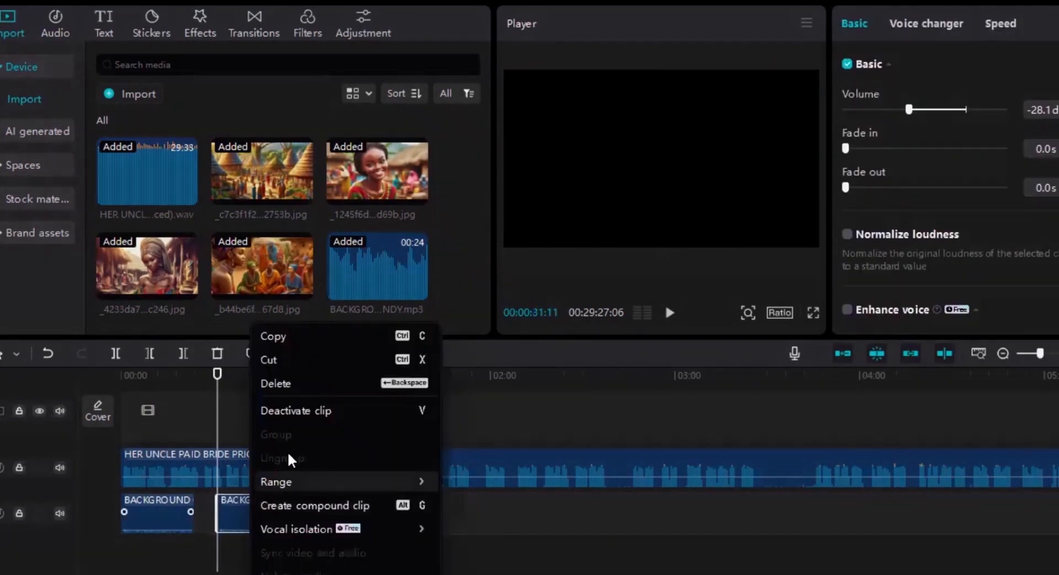
click(301, 343)
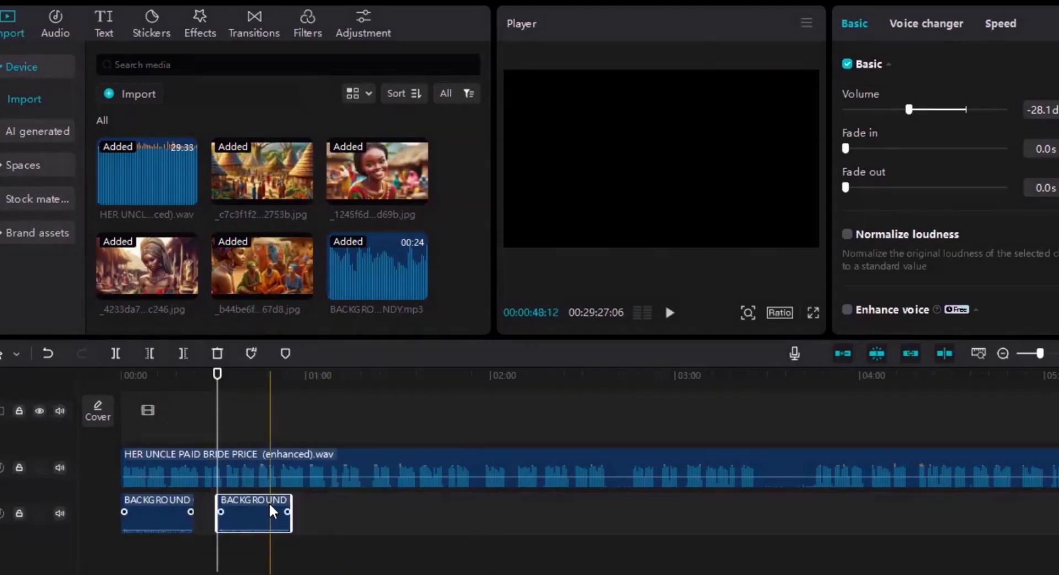
click(342, 508)
right_click(342, 509)
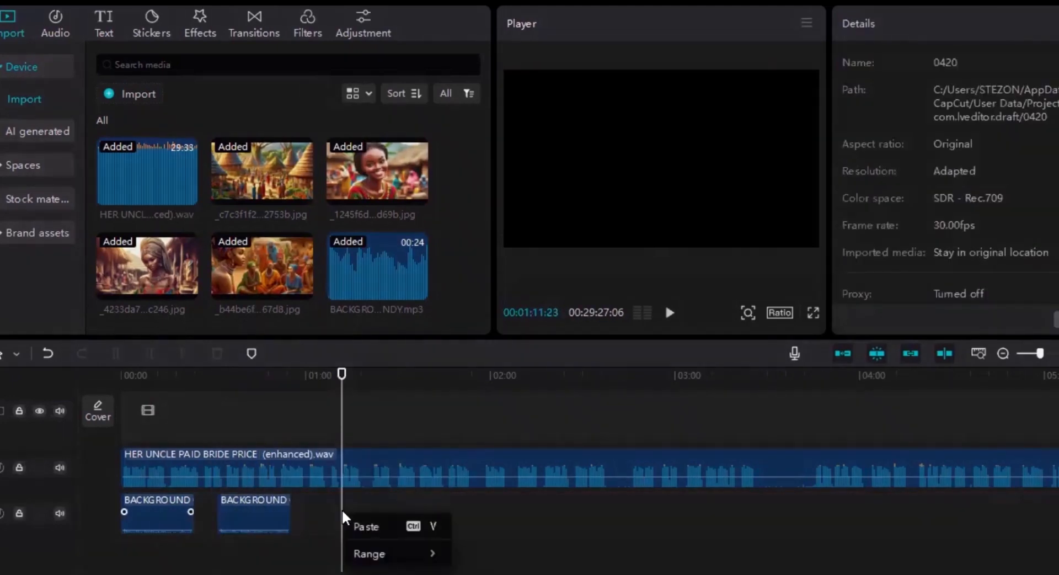
click(375, 524)
right_click(455, 506)
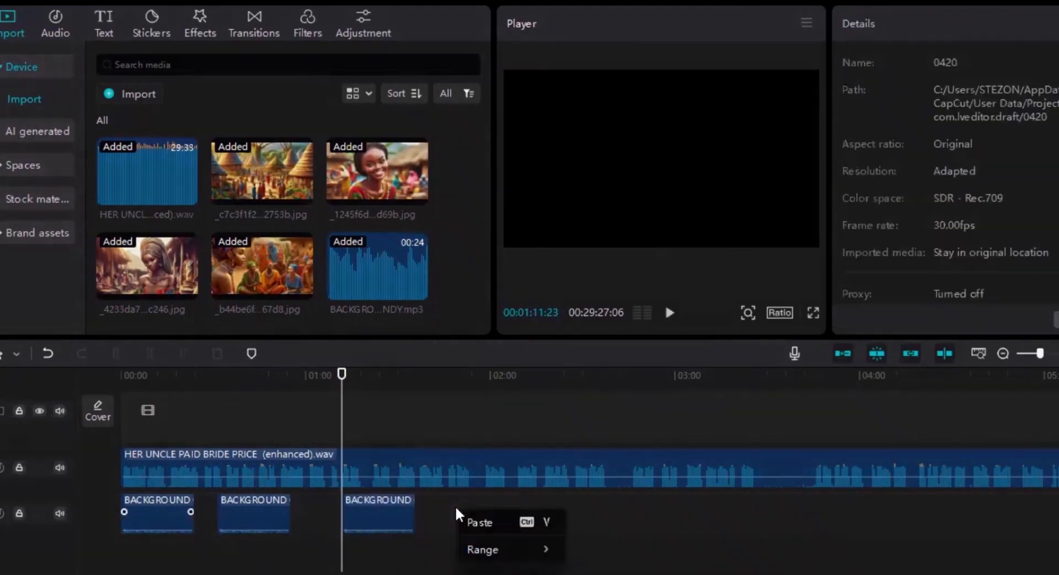
click(475, 514)
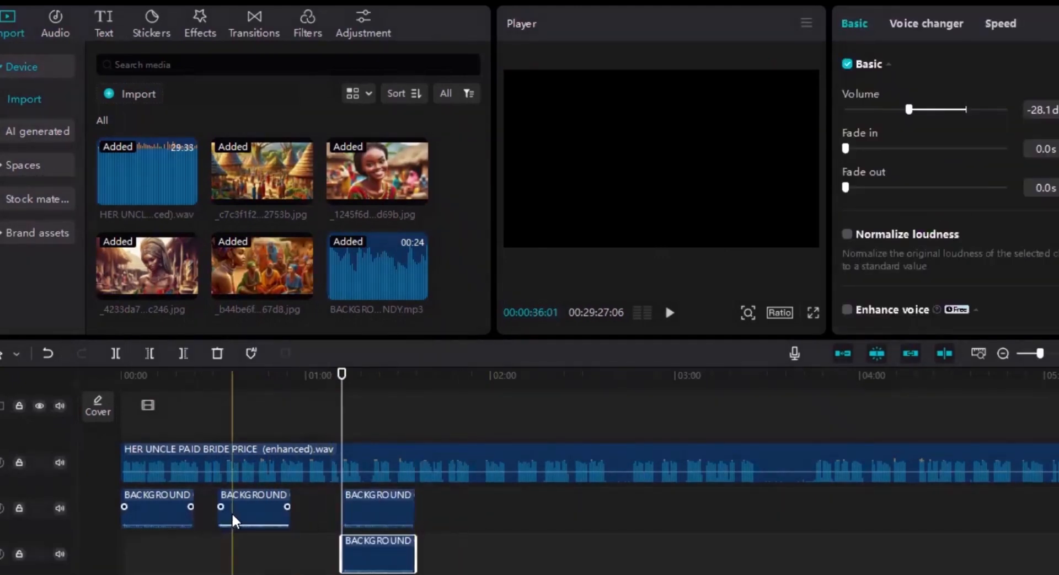
Line up all three pasted background clips end to end after the original on one track, and show a longer span of the timeline.
drag(226, 501, 218, 501)
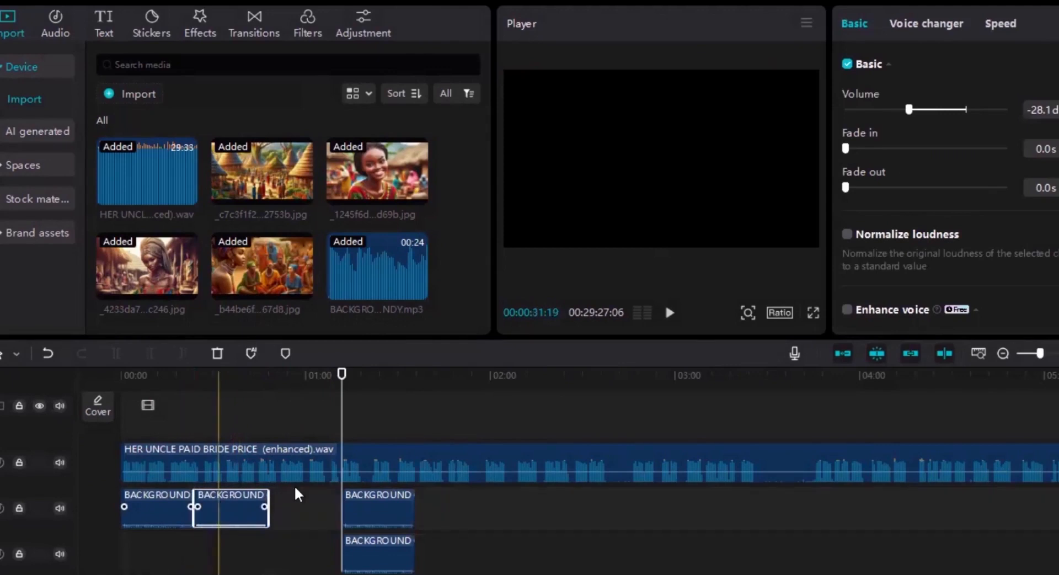
drag(375, 495, 306, 494)
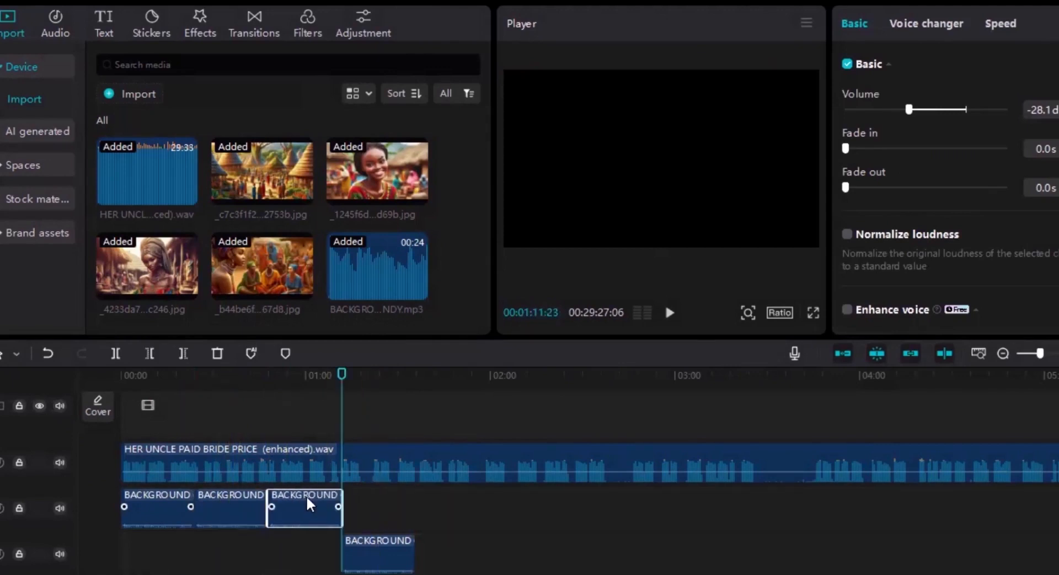
drag(389, 538, 382, 501)
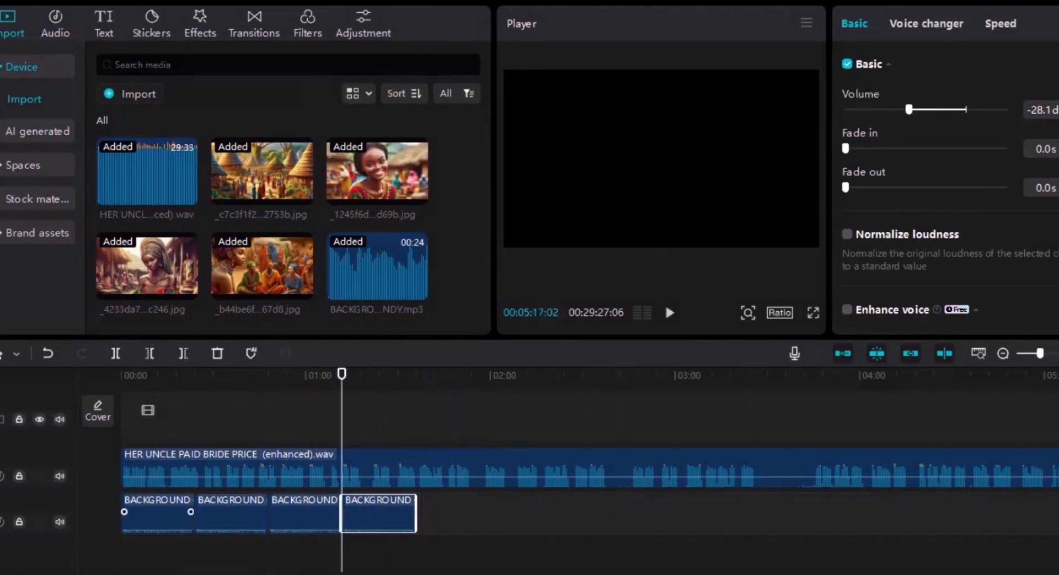
click(1005, 354)
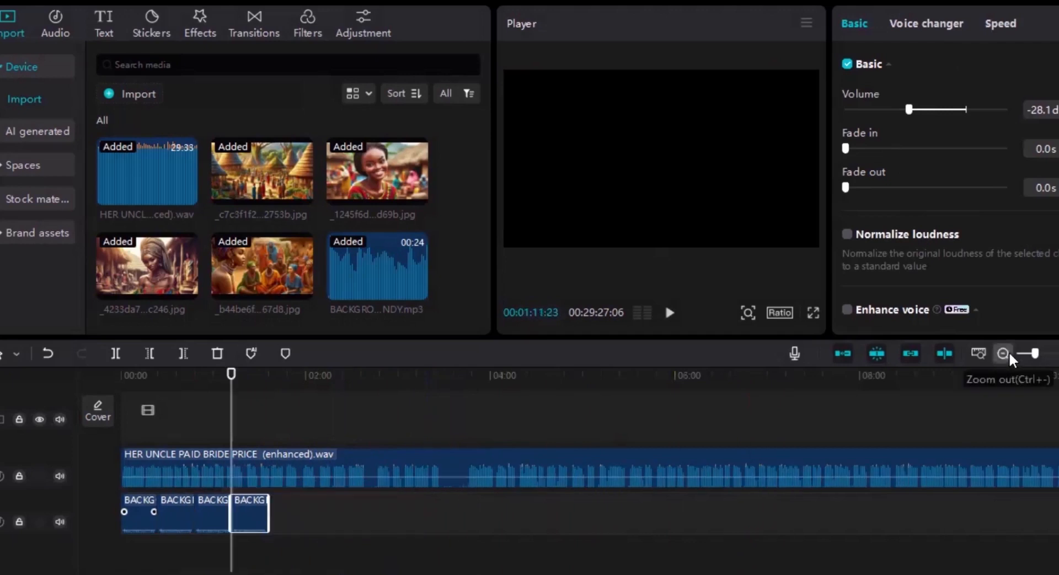
Paste another background music clip at 00:01:11:23 and move it onto the existing music track, directly after the last clip.
click(1005, 354)
click(1005, 354)
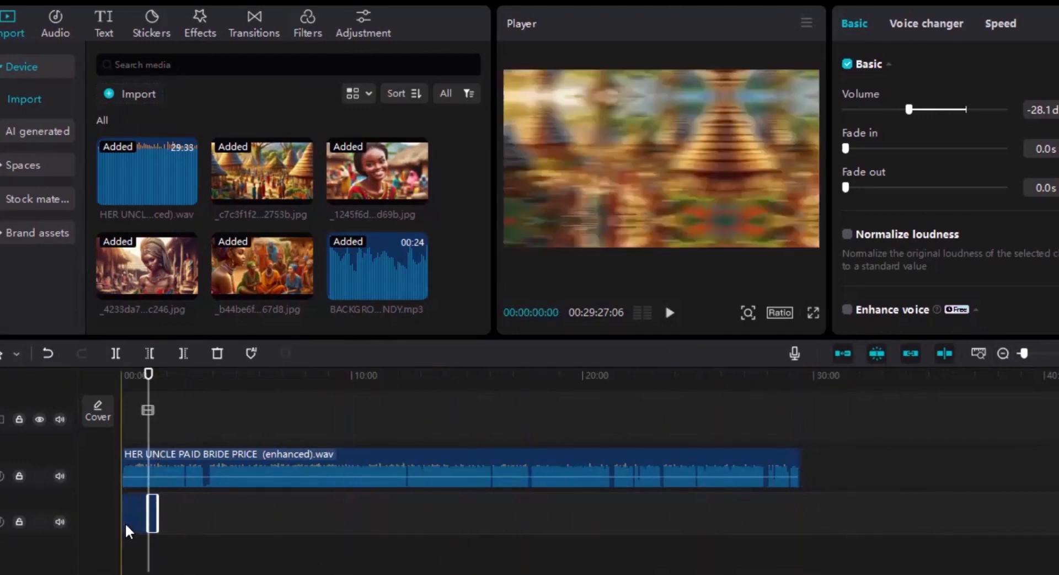
right_click(175, 508)
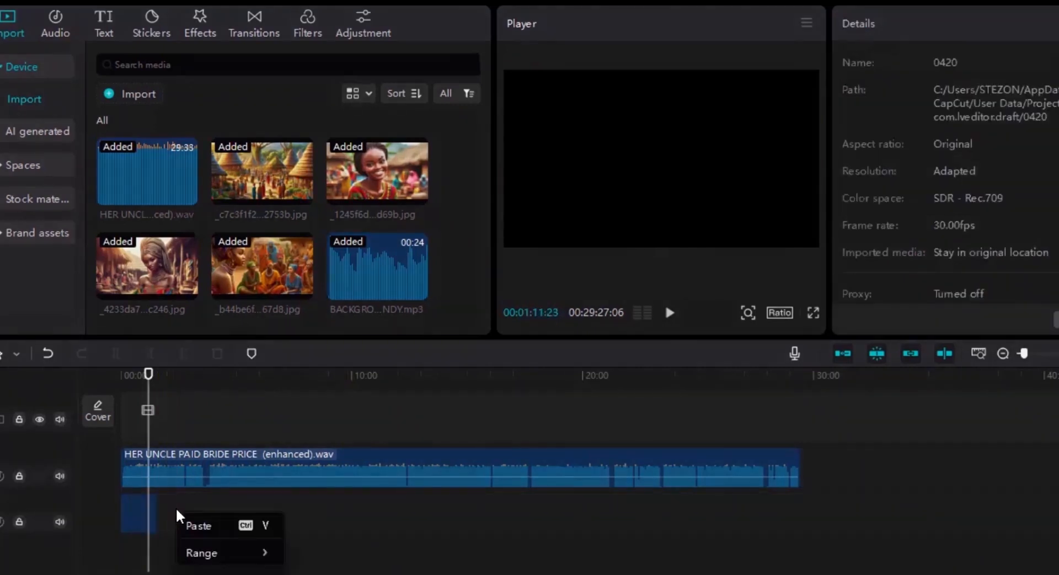
click(200, 526)
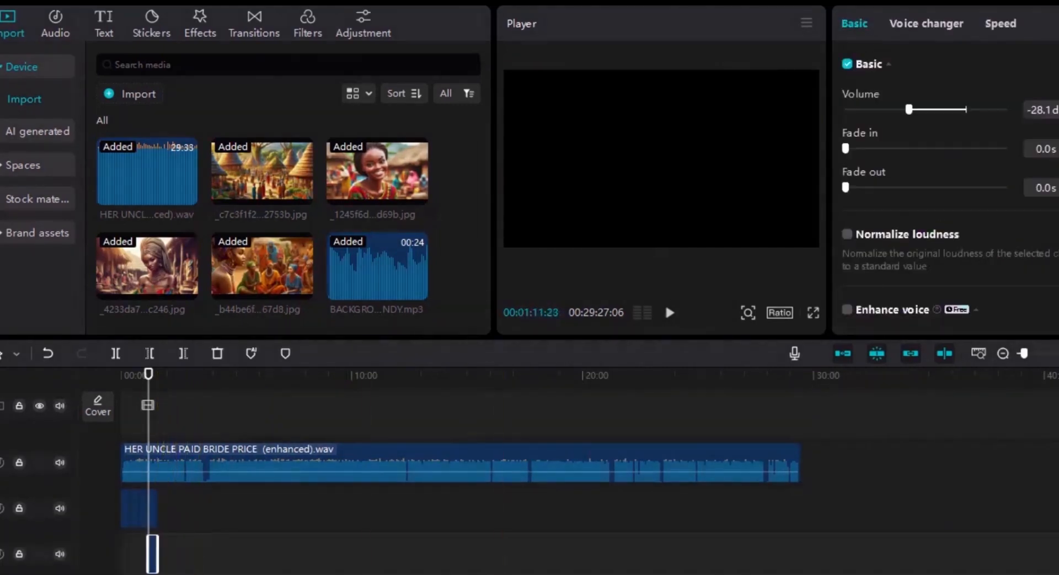
click(1057, 353)
click(1057, 353)
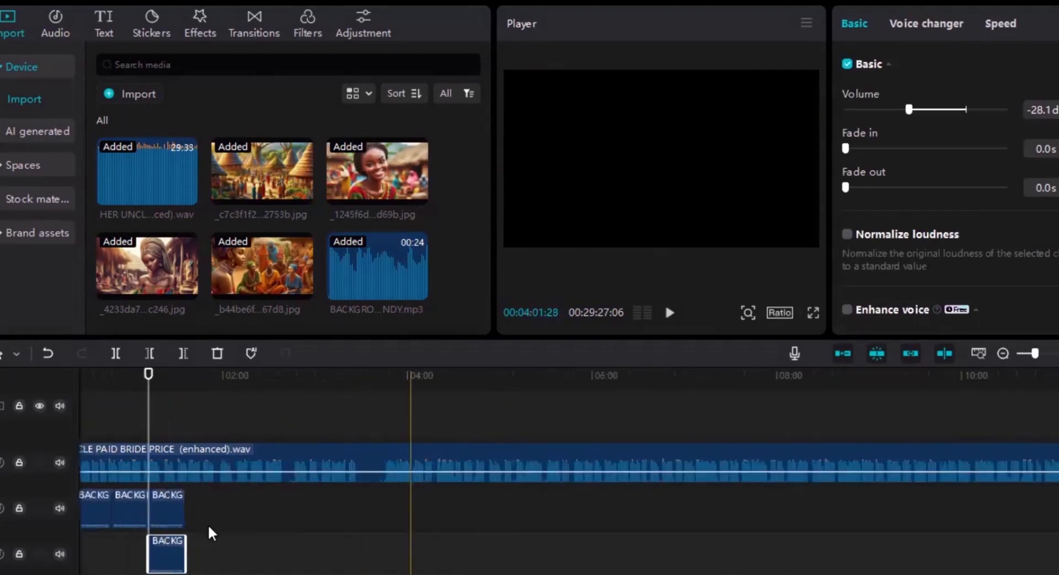
drag(164, 551, 203, 503)
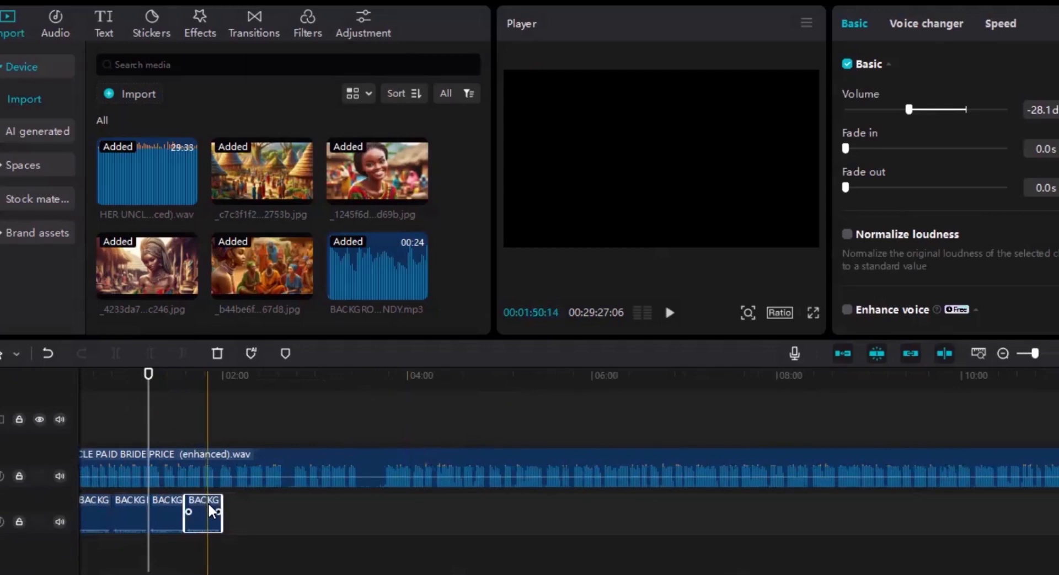
Paste one more copy of the background music and place it as the fifth clip visible at the end of the music row.
right_click(273, 501)
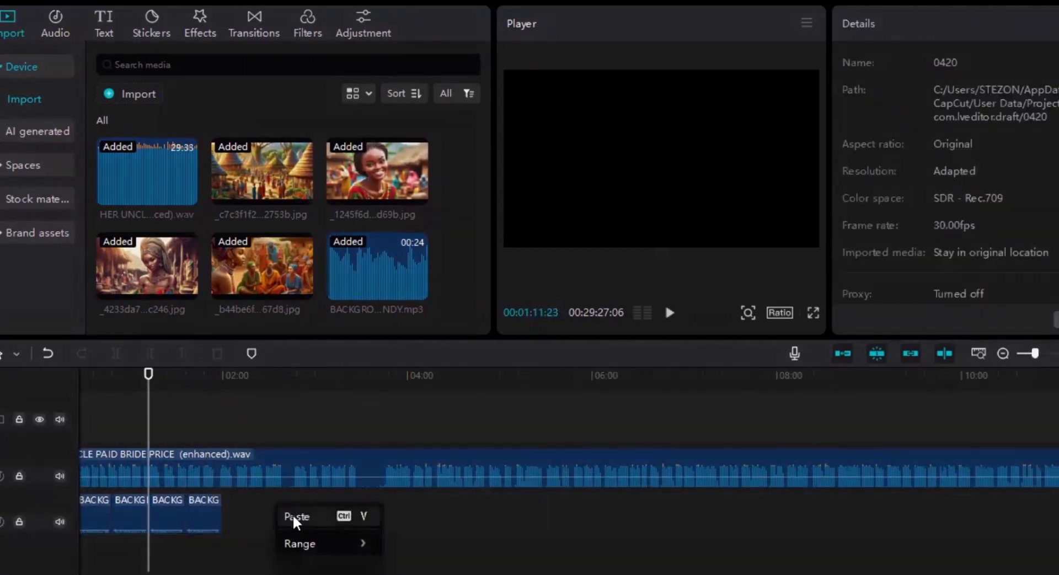
click(292, 514)
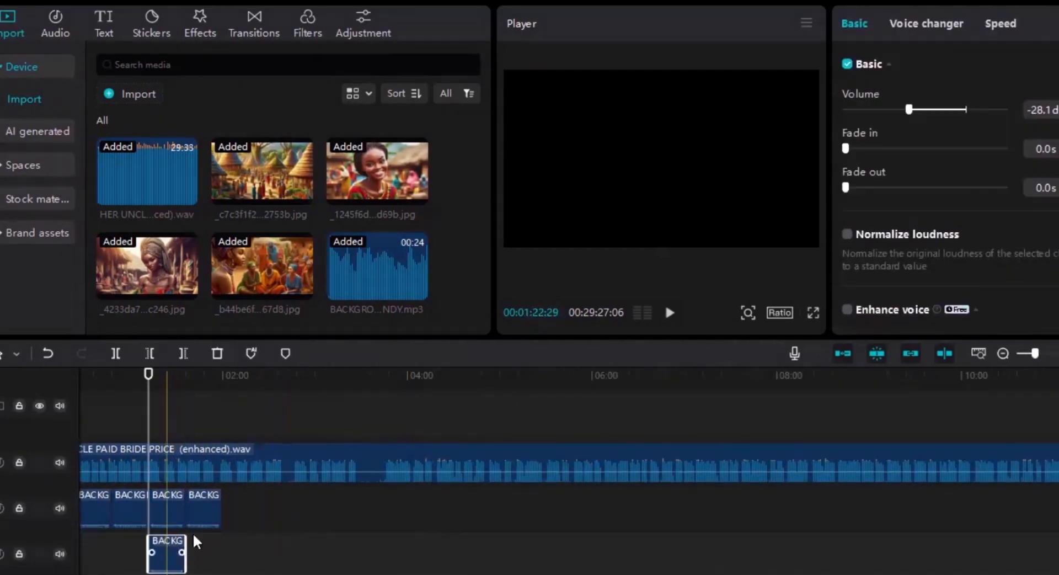
drag(165, 540, 241, 498)
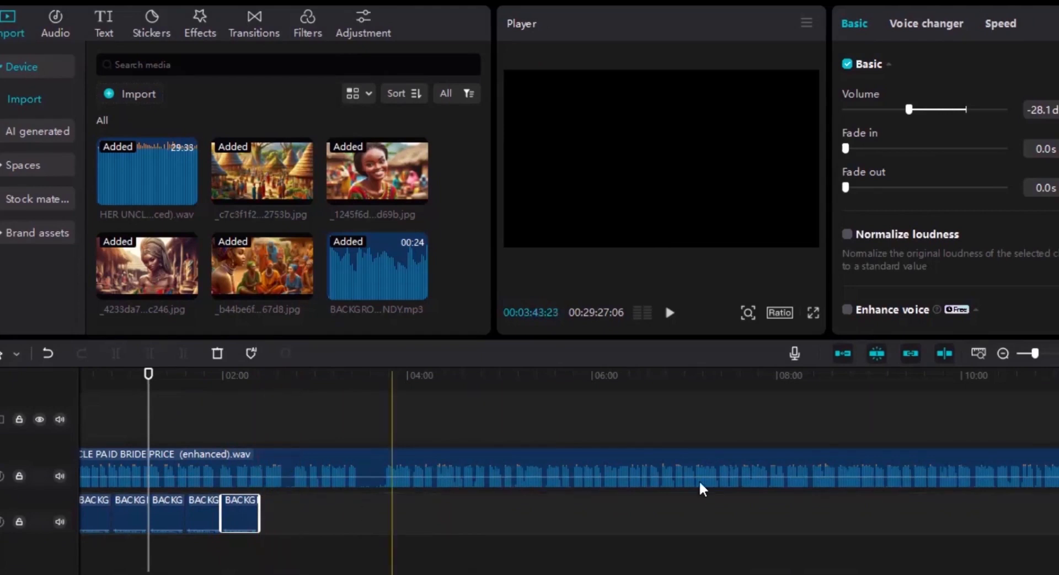
click(829, 412)
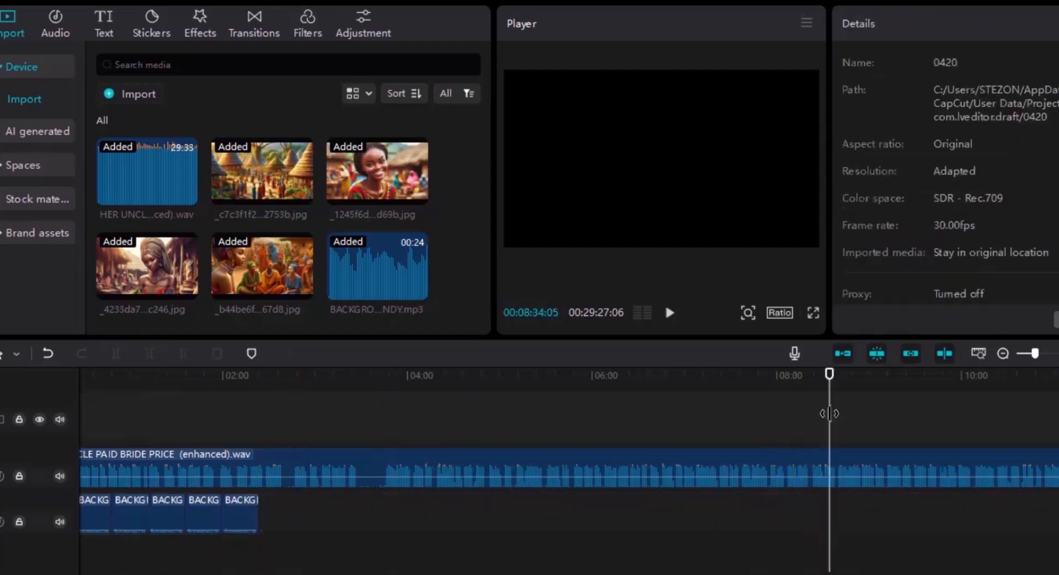
click(261, 438)
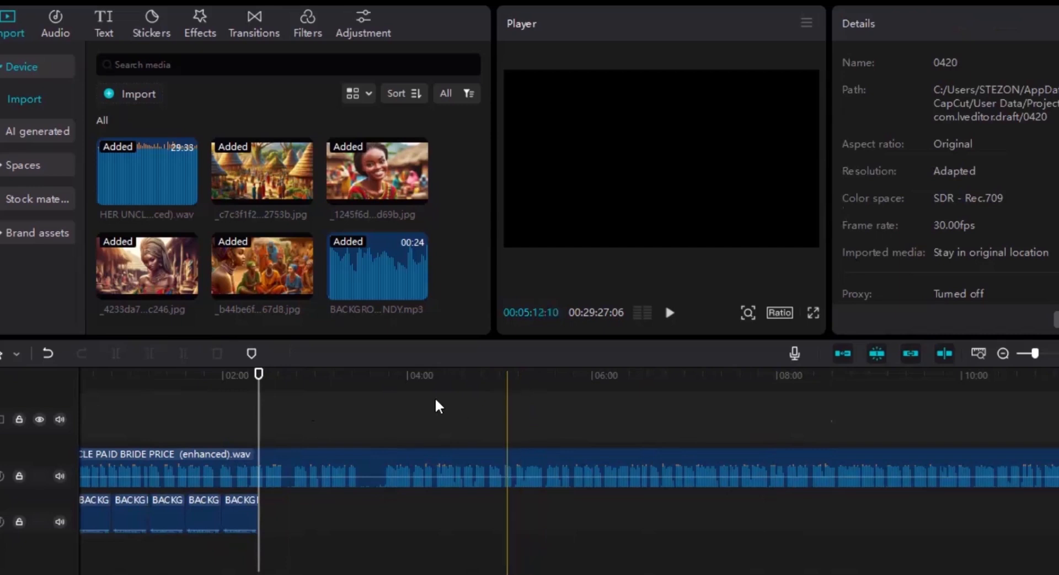
click(413, 401)
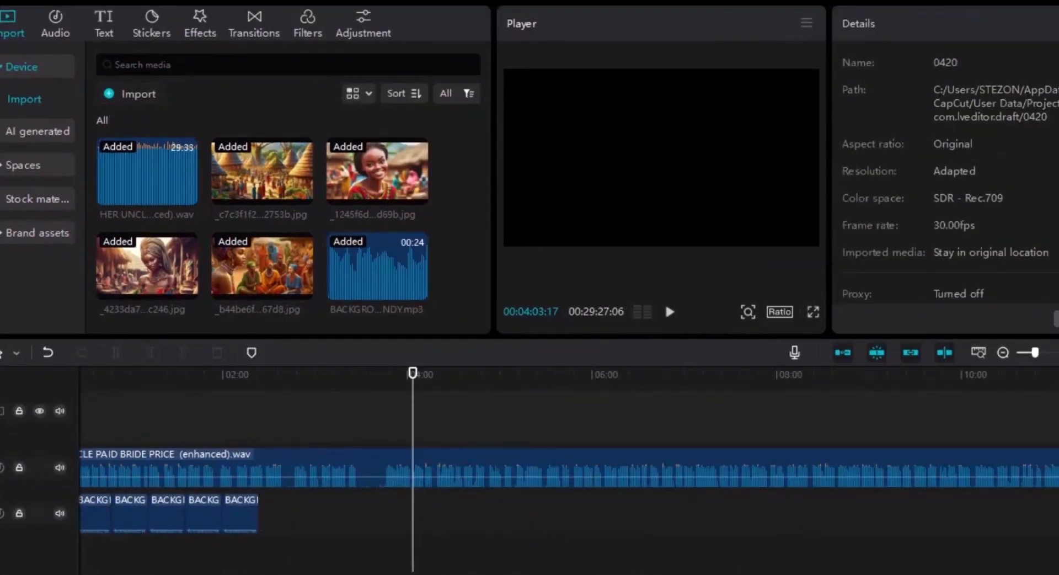
Review the video's export settings and the available destination folders, then close them without exporting.
click(996, 3)
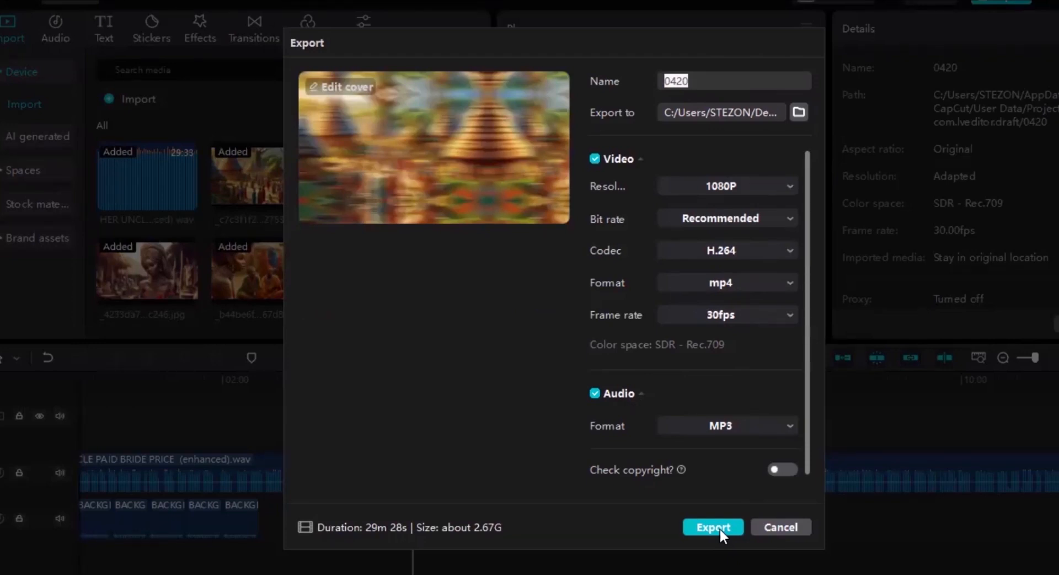
click(794, 109)
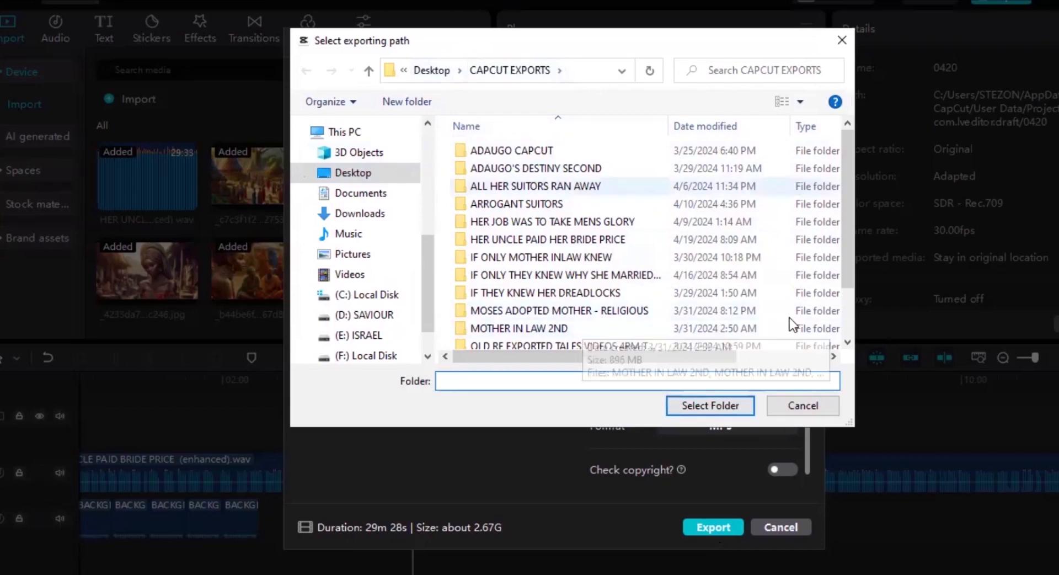
click(842, 40)
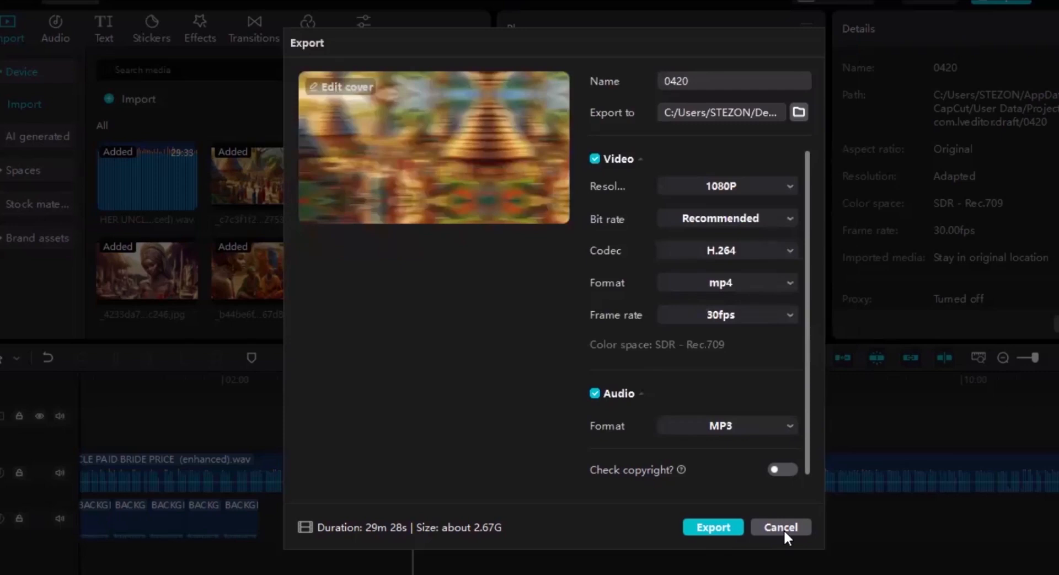
click(781, 527)
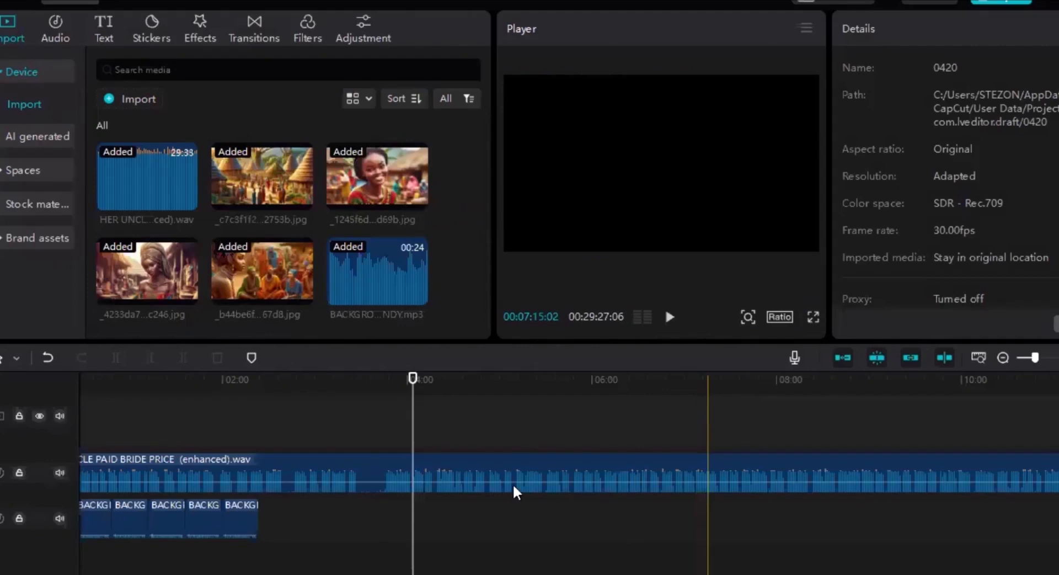